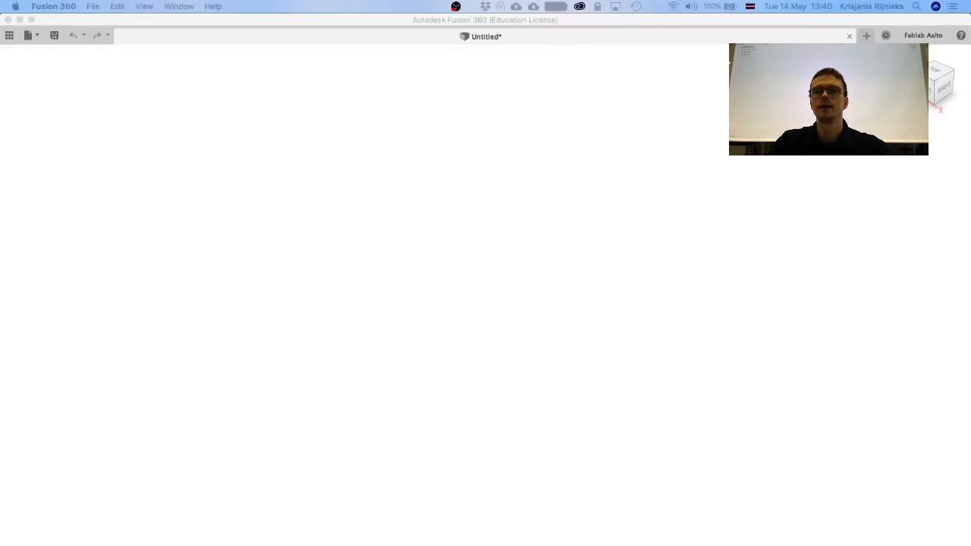
# Switch to Chrome, search Thingiverse for "mountain" and open the Mountain model's page.
pyautogui.press('super+Tab')
pyautogui.doubleClick(574, 144)
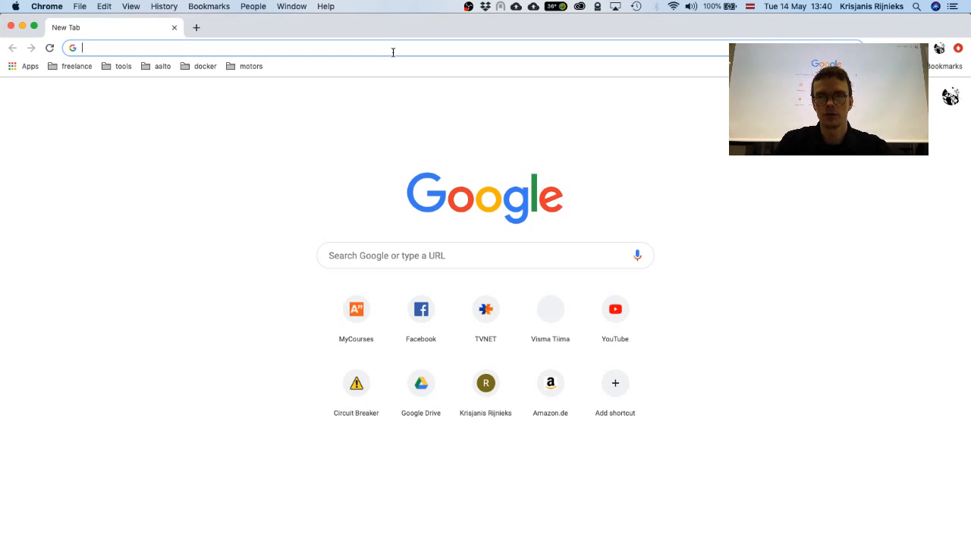
pyautogui.write('thingiverse.com/search?q=terrain&dwh=265cda9b253d09c')
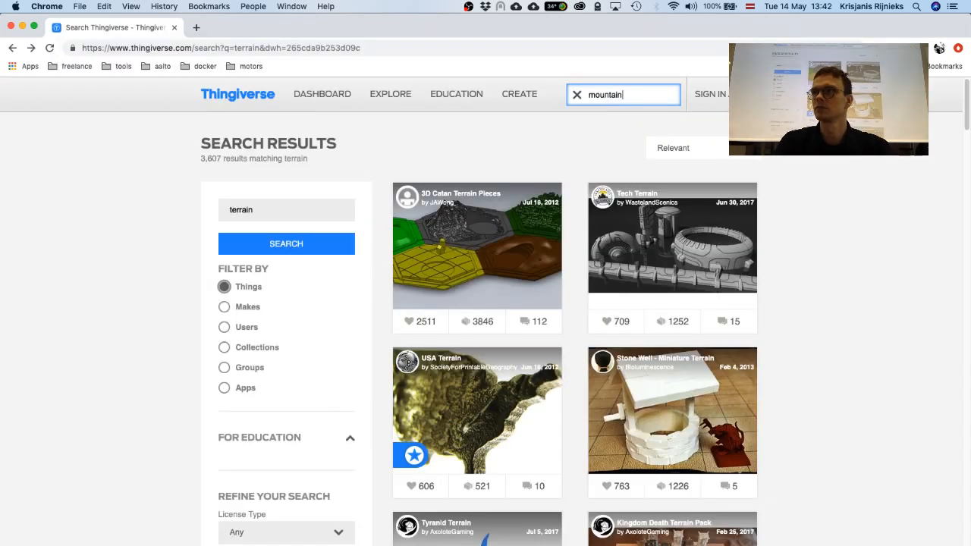
pyautogui.press('Return')
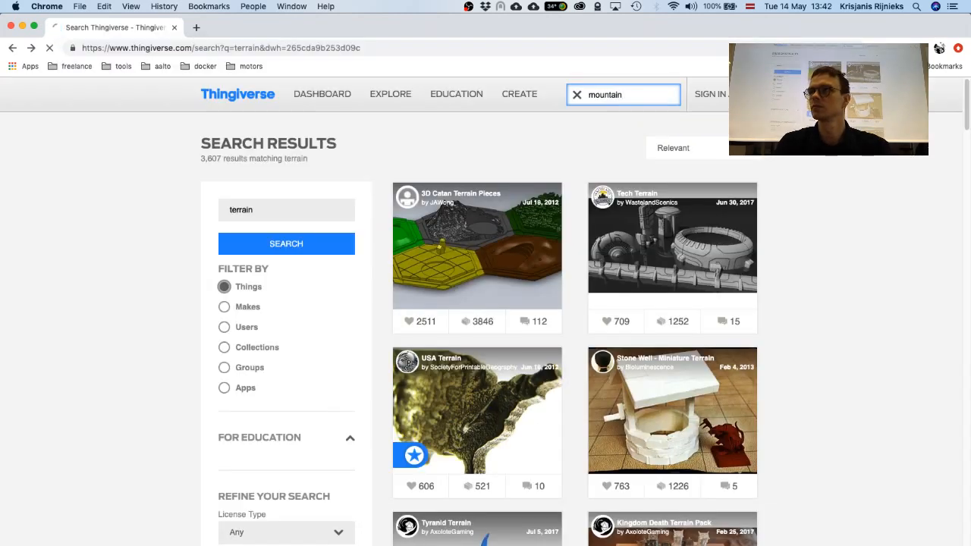
pyautogui.click(485, 410)
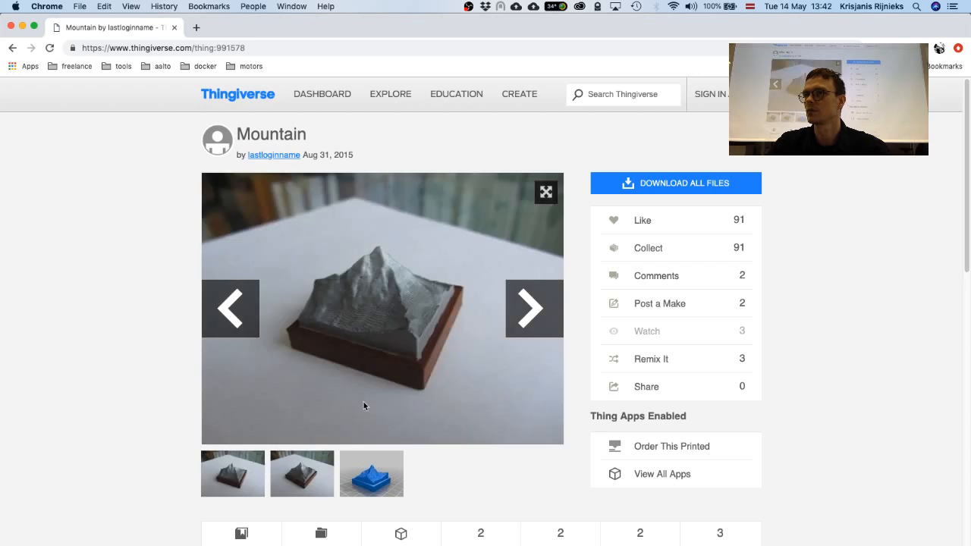
# View the Mountain model's rendered image, list its files and download Mountain.stl.
pyautogui.click(369, 482)
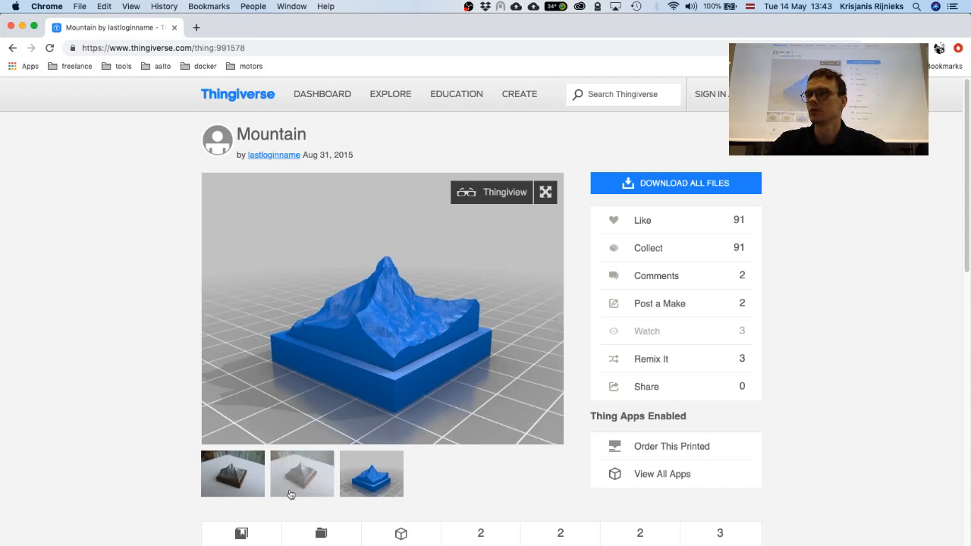
pyautogui.scroll(-3, 303, 485)
pyautogui.click(328, 447)
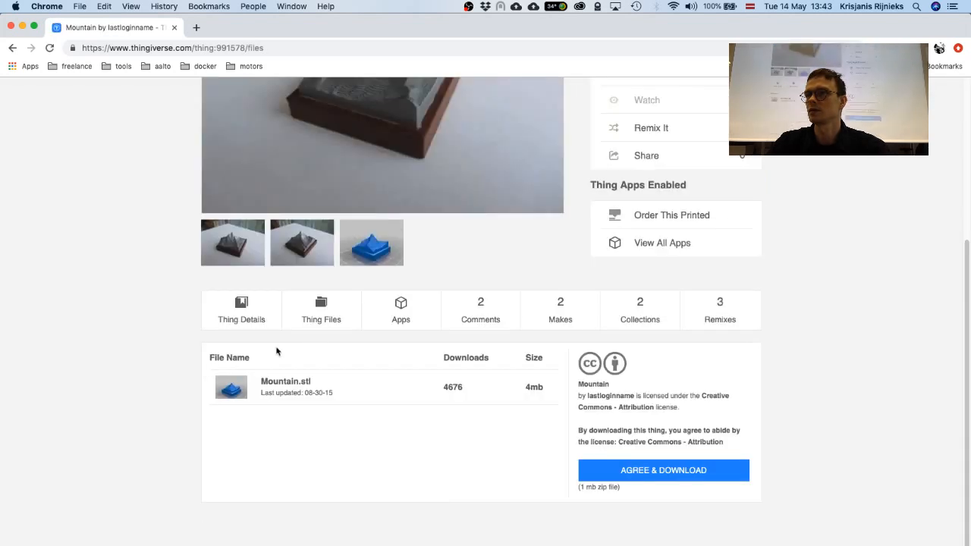
pyautogui.click(310, 387)
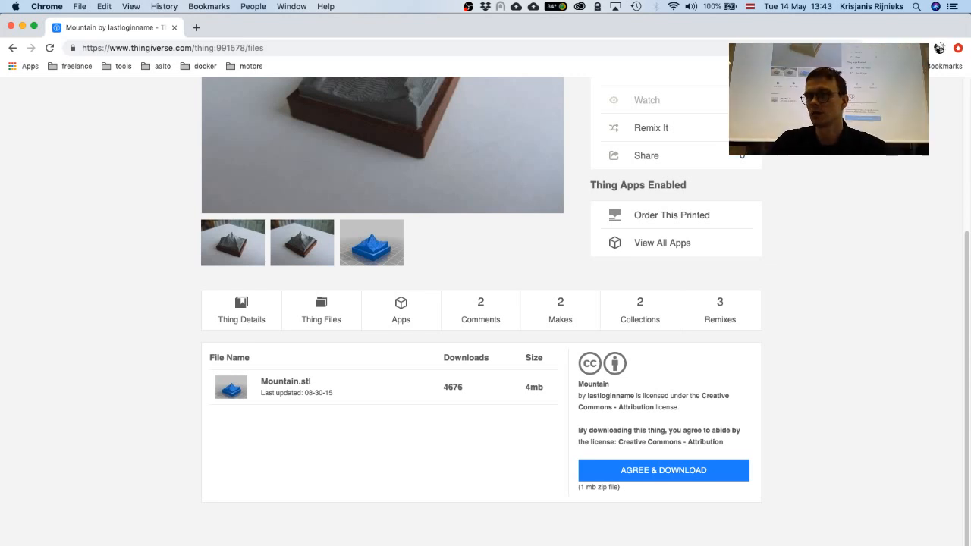
# Show the Downloads folder in a new Finder window and close the openvpn-clients window.
pyautogui.click(189, 545)
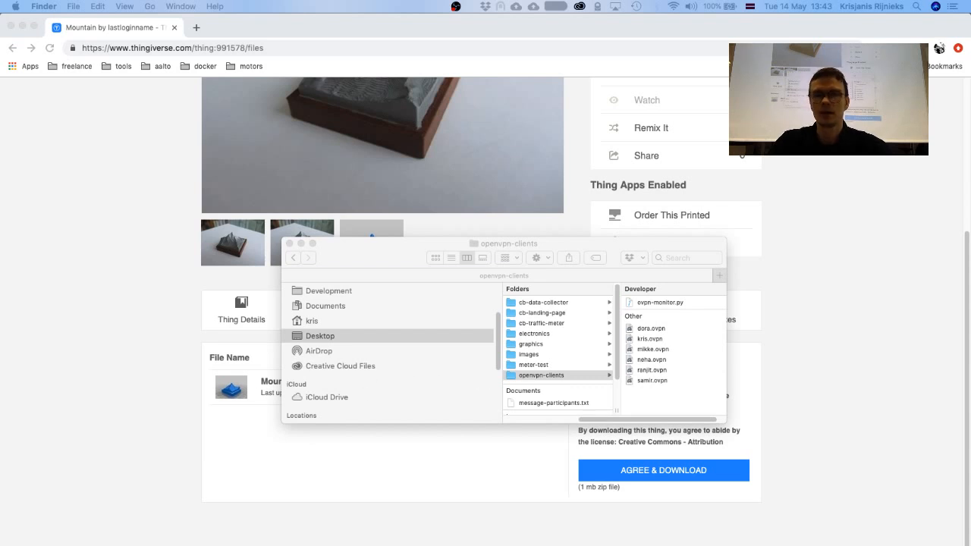
pyautogui.click(362, 259)
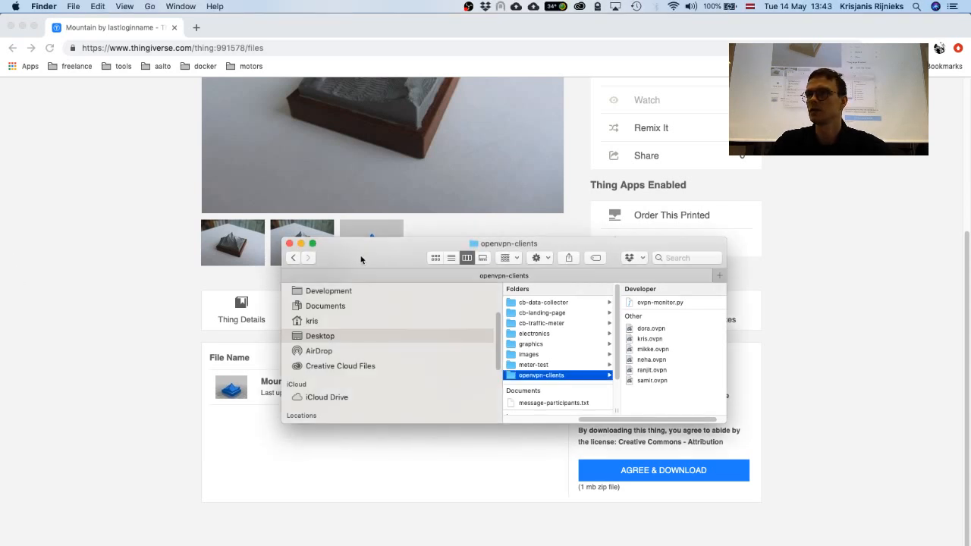
pyautogui.press('super+n')
pyautogui.moveTo(314, 162); pyautogui.dragTo(361, 297)
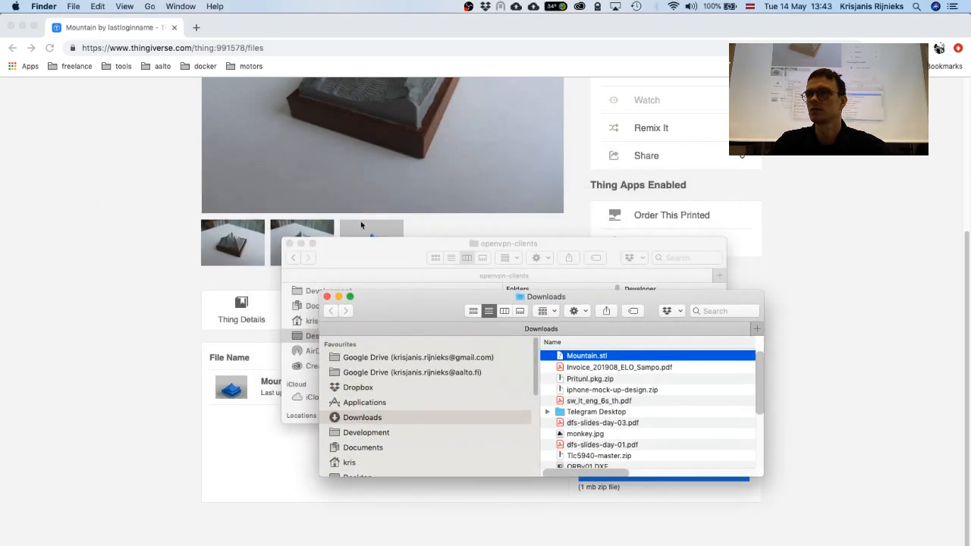
pyautogui.click(289, 243)
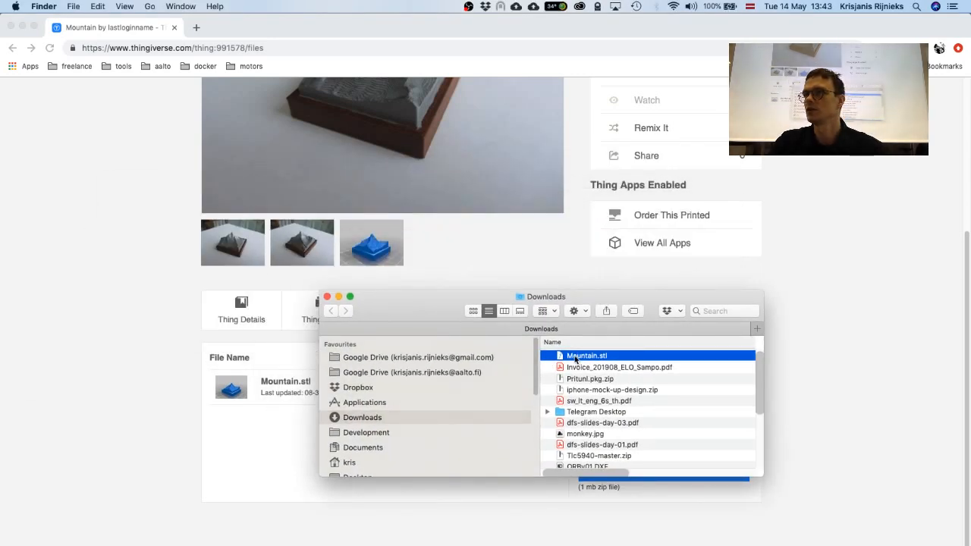
# Preview Mountain.stl, rotate the model to inspect it from several sides, and close the preview.
pyautogui.press('space')
pyautogui.moveTo(417, 294); pyautogui.dragTo(282, 241)
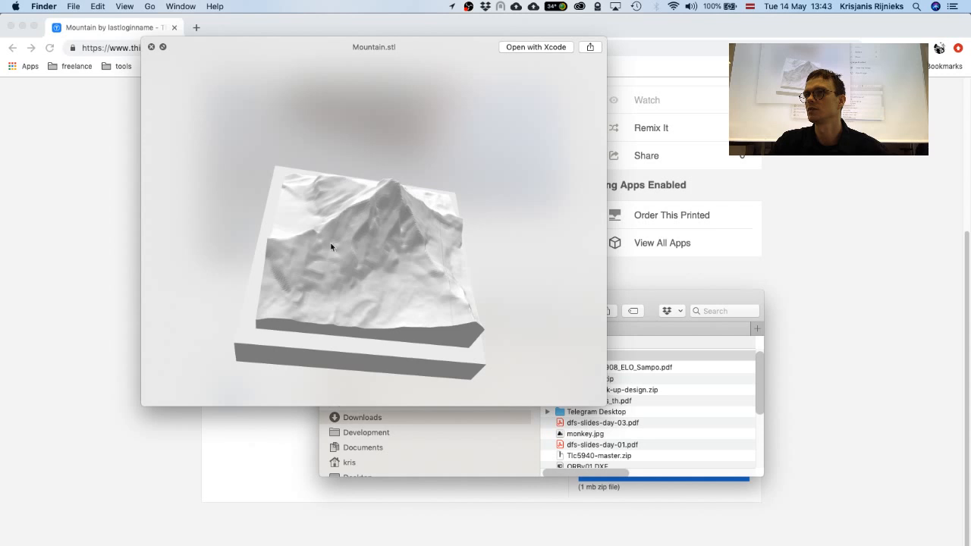
pyautogui.moveTo(440, 315); pyautogui.dragTo(384, 299)
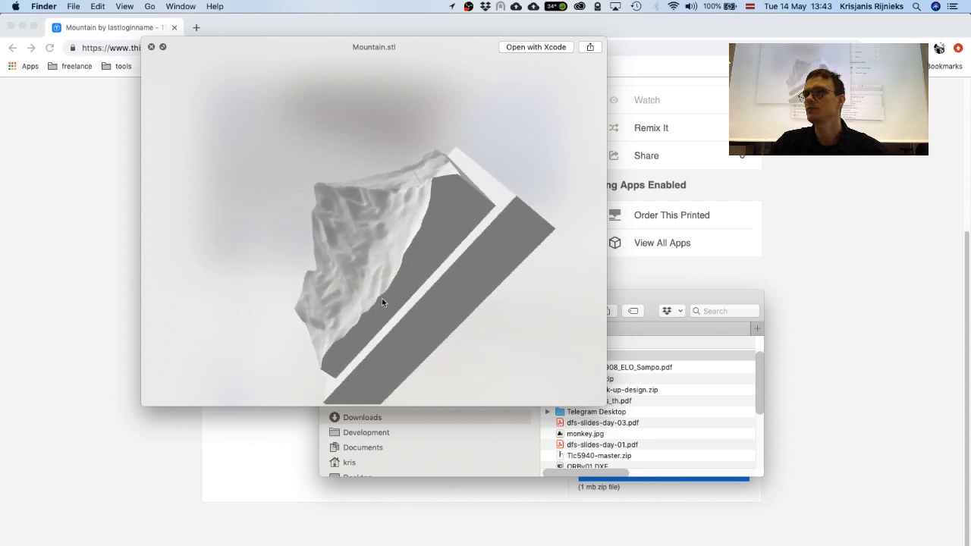
pyautogui.click(151, 46)
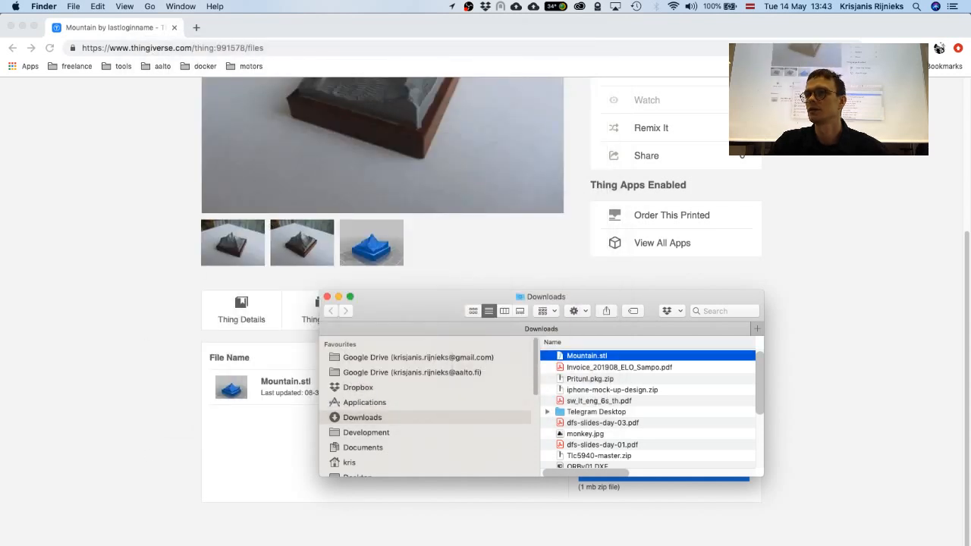
# Switch to Fusion 360 and go back from the Lab Objects project to the list of all projects.
pyautogui.press('super+Tab')
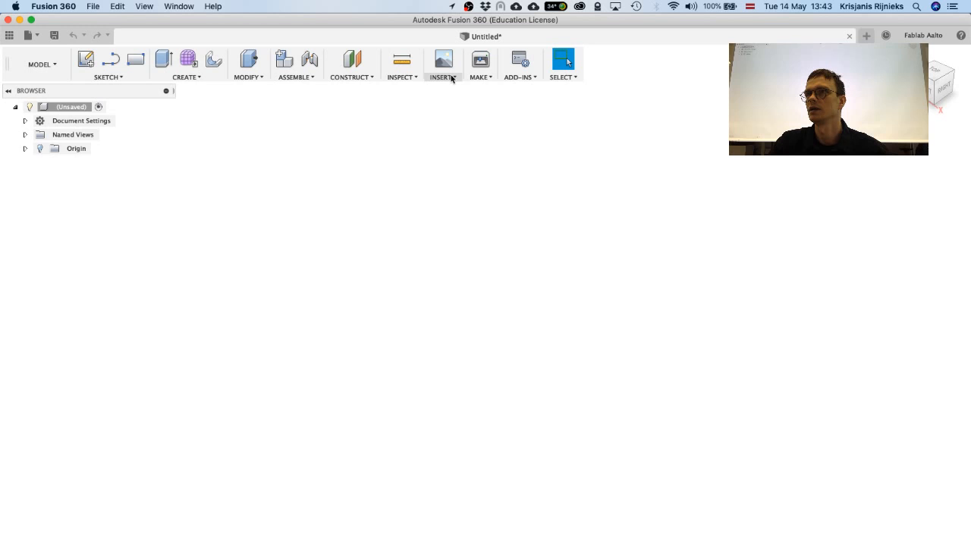
pyautogui.click(9, 35)
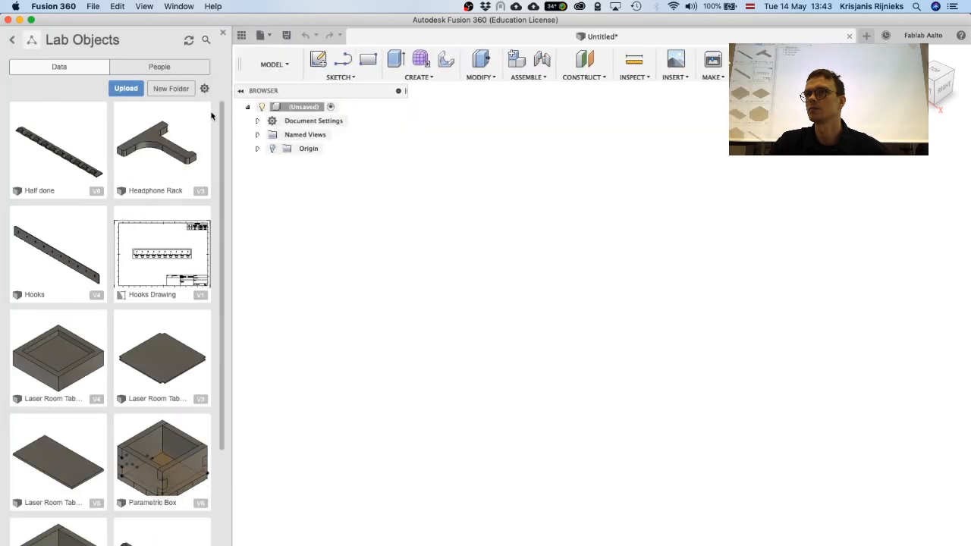
pyautogui.moveTo(223, 136)
pyautogui.mouseDown()
pyautogui.moveTo(224, 317)
pyautogui.moveTo(227, 135)
pyautogui.mouseUp()
pyautogui.click(12, 42)
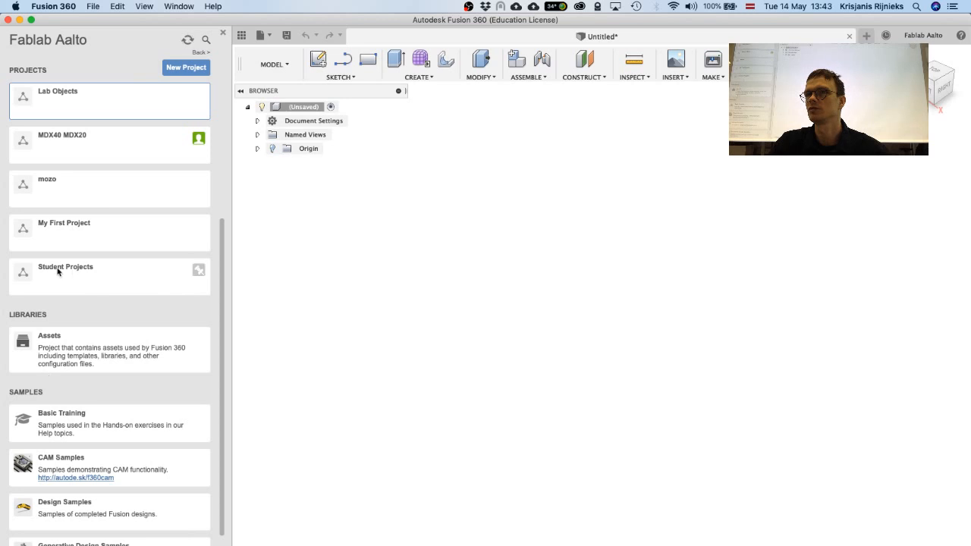
pyautogui.scroll(5, 68, 233)
pyautogui.scroll(1, 75, 230)
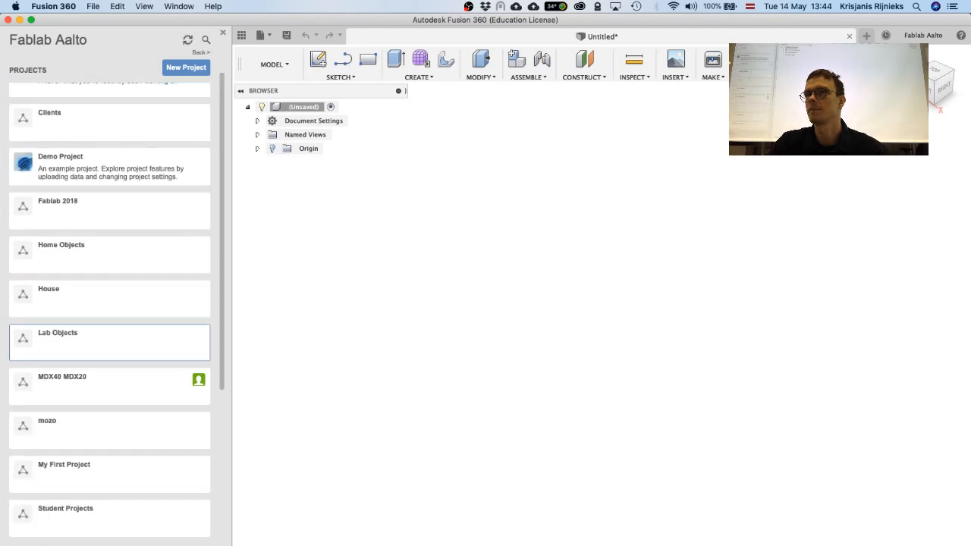
pyautogui.scroll(1, 115, 199)
# Create a new project named "Digital Fabrication Studio".
pyautogui.click(176, 72)
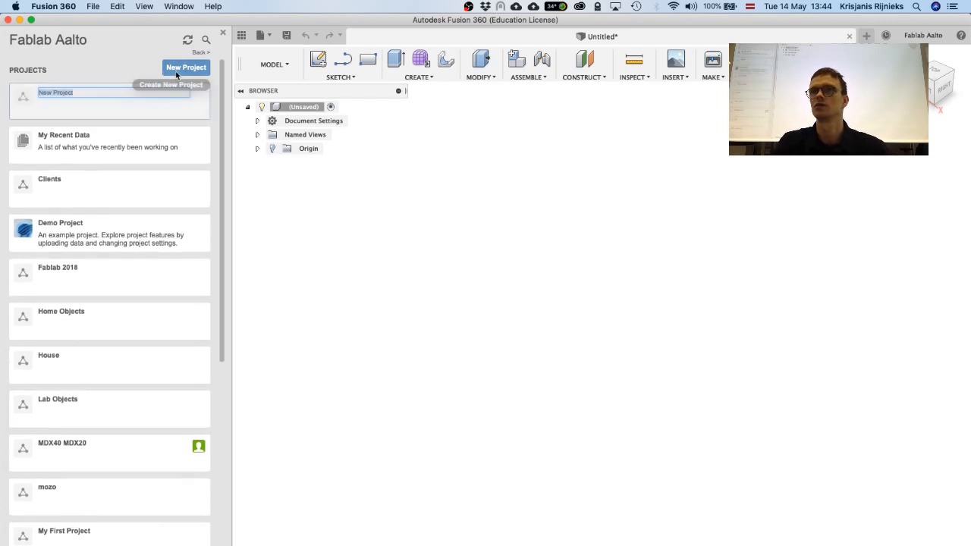
pyautogui.write('Digit')
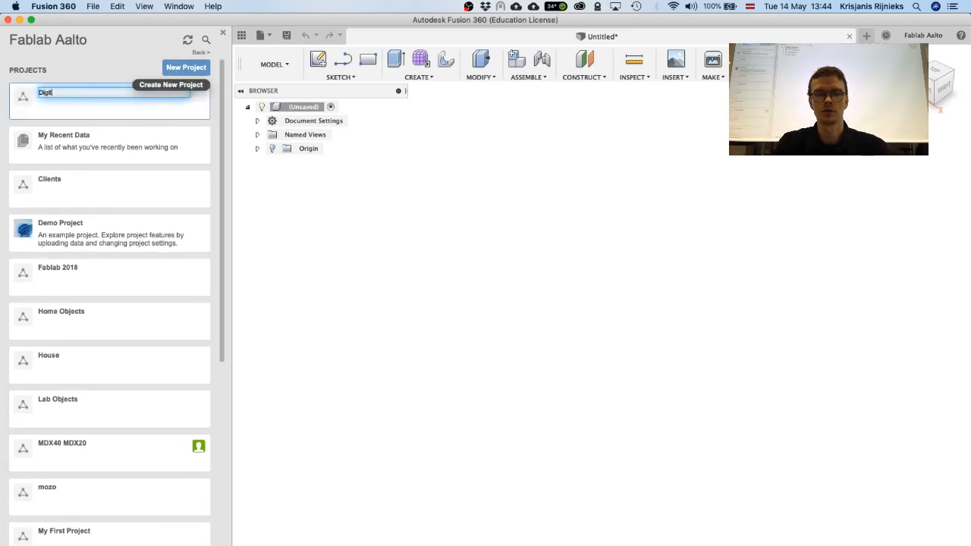
pyautogui.write('al Fabrication')
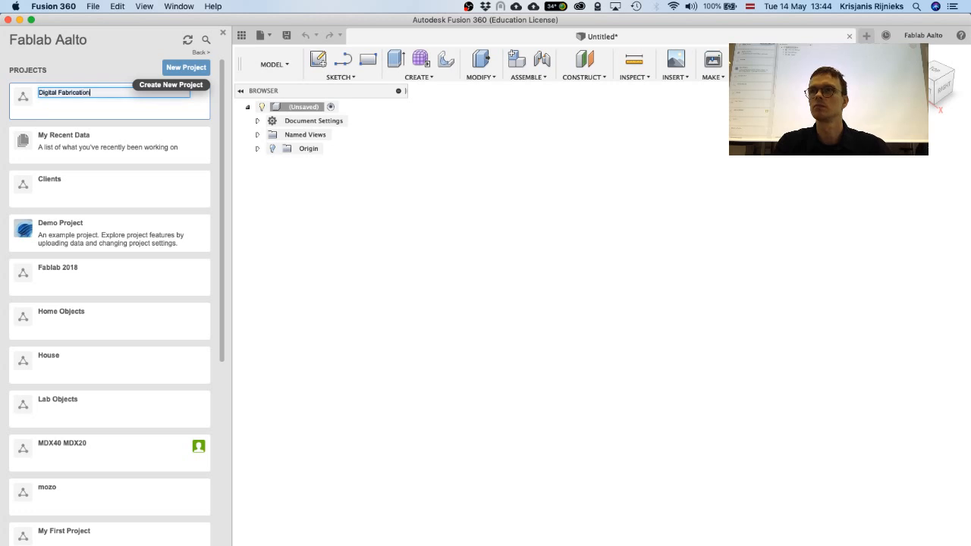
pyautogui.write(' Studio')
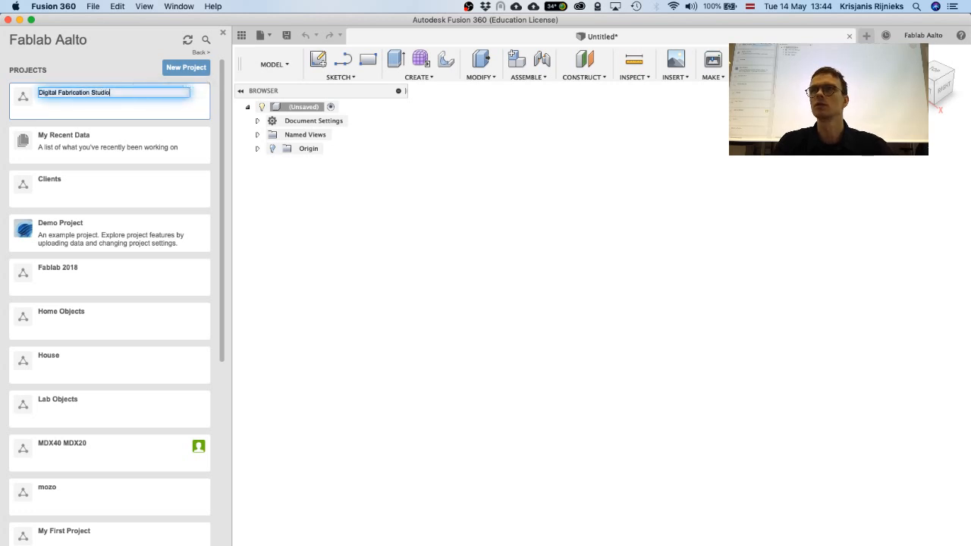
pyautogui.press('Return')
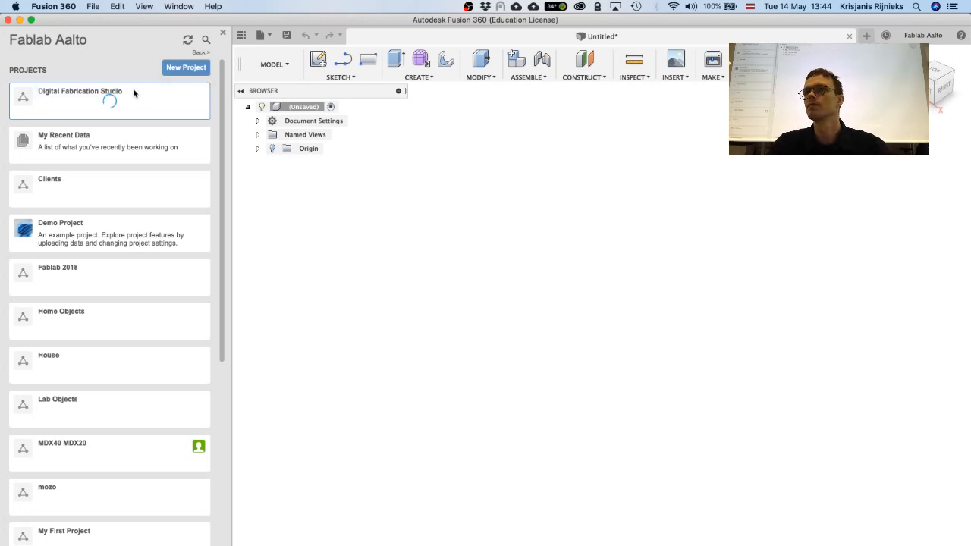
# Open the Digital Fabrication Studio project, save the untitled design there as "Mountain 3D Milling", and hide the project data.
pyautogui.scroll(-3, 130, 93)
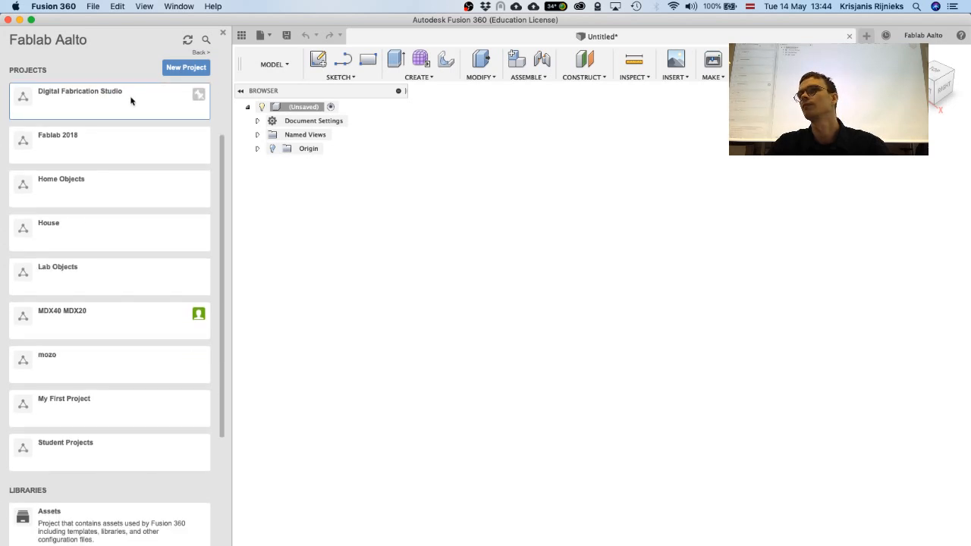
pyautogui.click(128, 96)
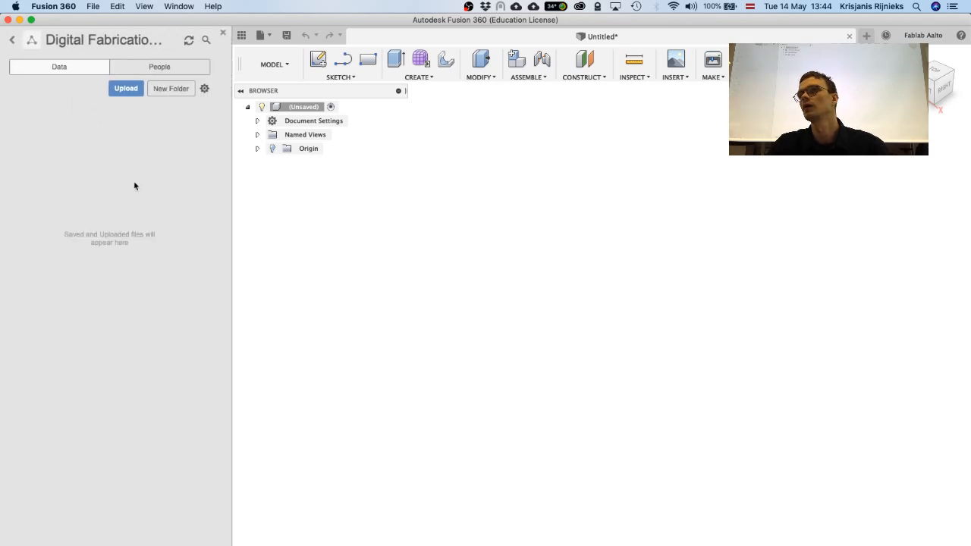
pyautogui.press('super+s')
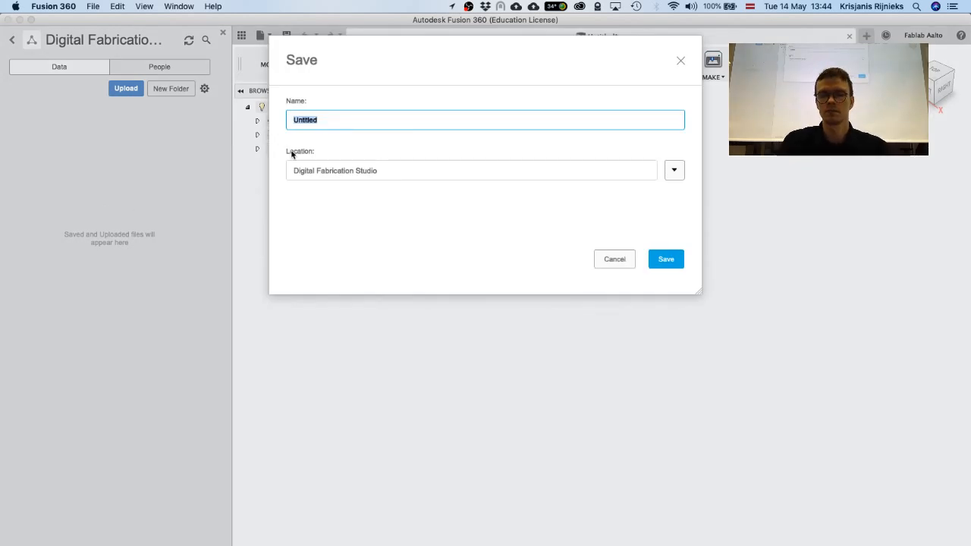
pyautogui.write('Mountain 3D Milling')
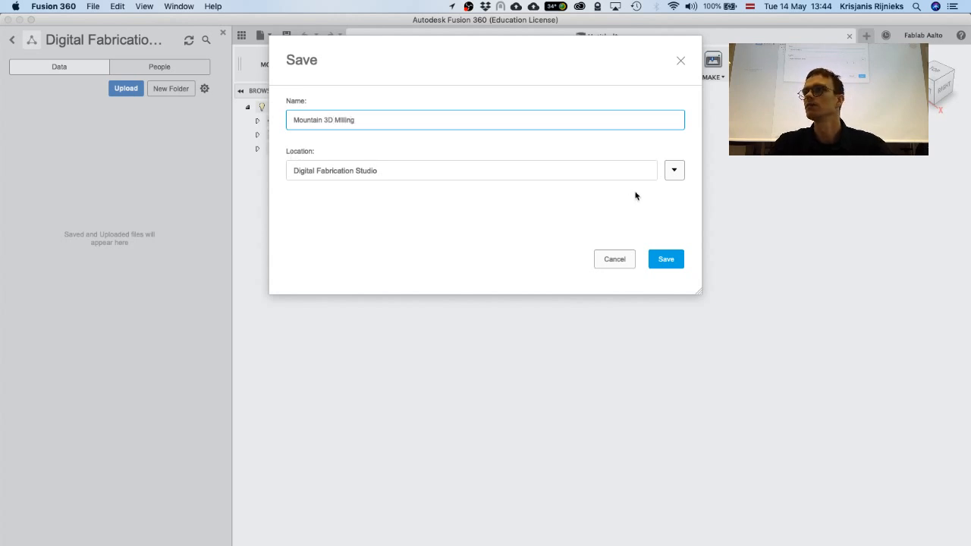
pyautogui.click(665, 259)
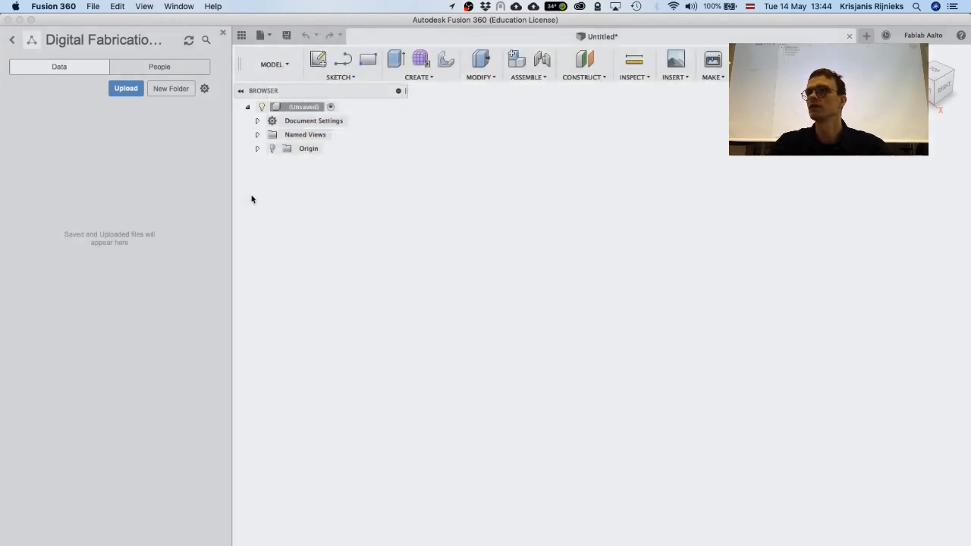
pyautogui.click(222, 36)
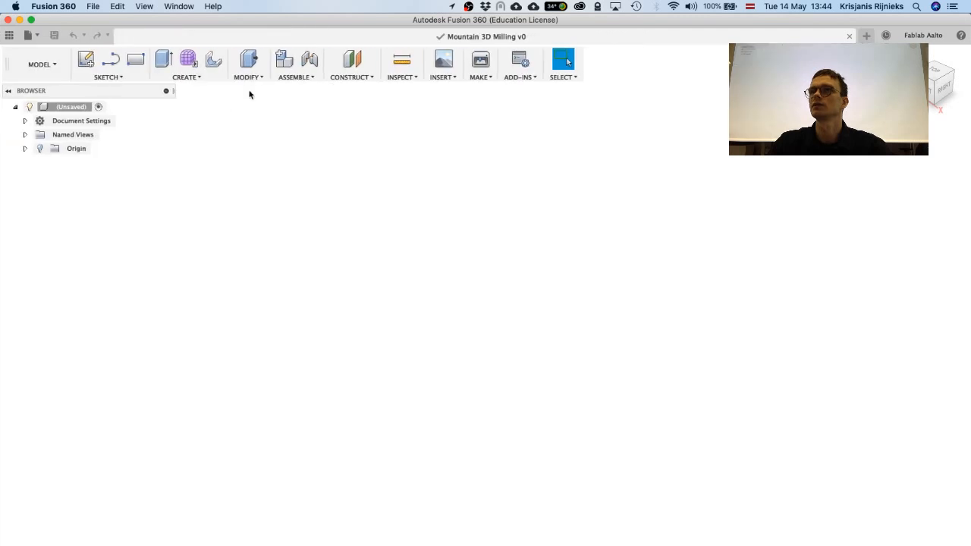
# Insert Mountain.stl from the Downloads folder into the design as a mesh.
pyautogui.click(438, 79)
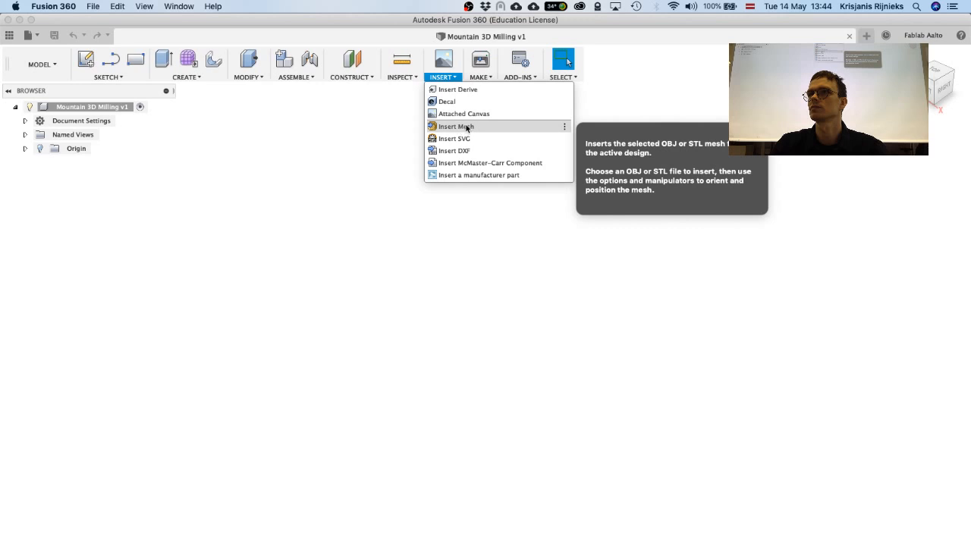
pyautogui.click(464, 126)
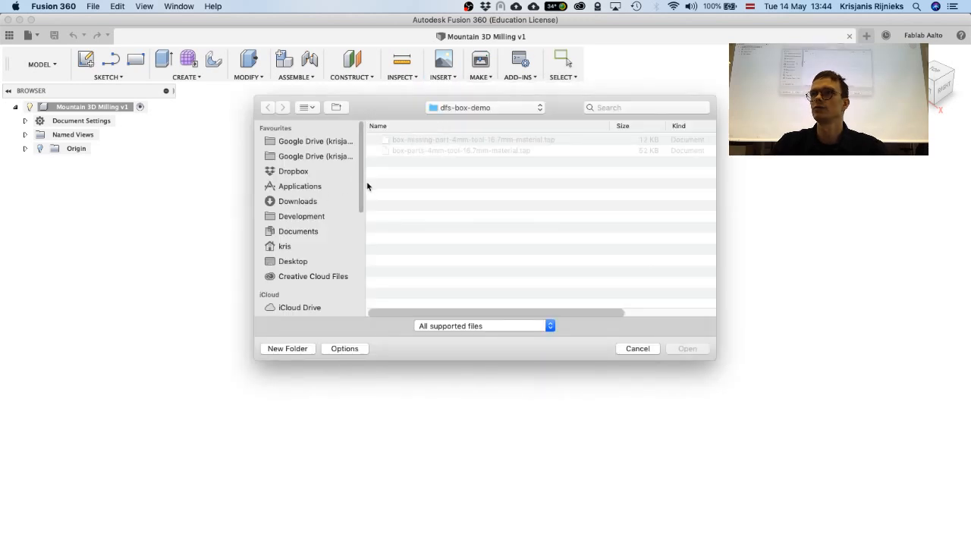
pyautogui.click(303, 262)
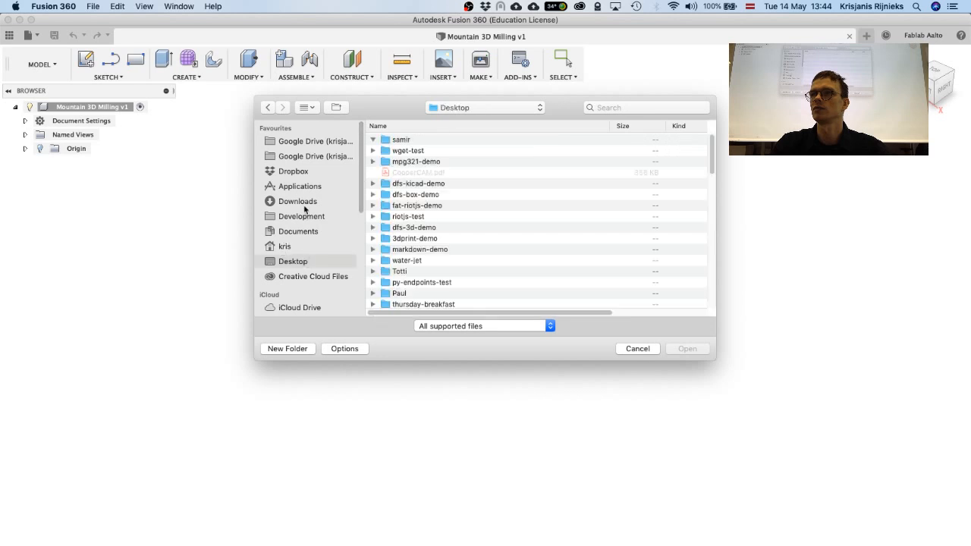
pyautogui.click(307, 201)
pyautogui.click(403, 144)
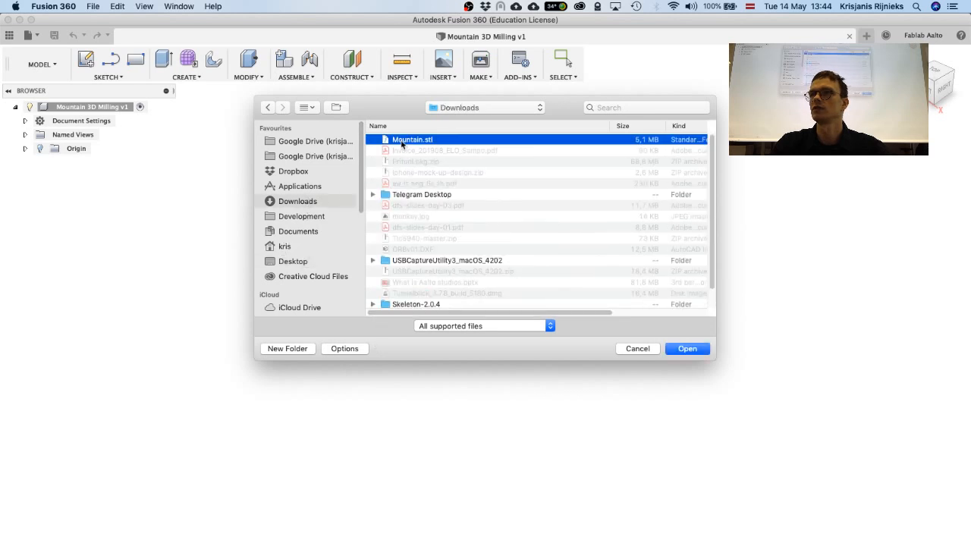
pyautogui.click(686, 348)
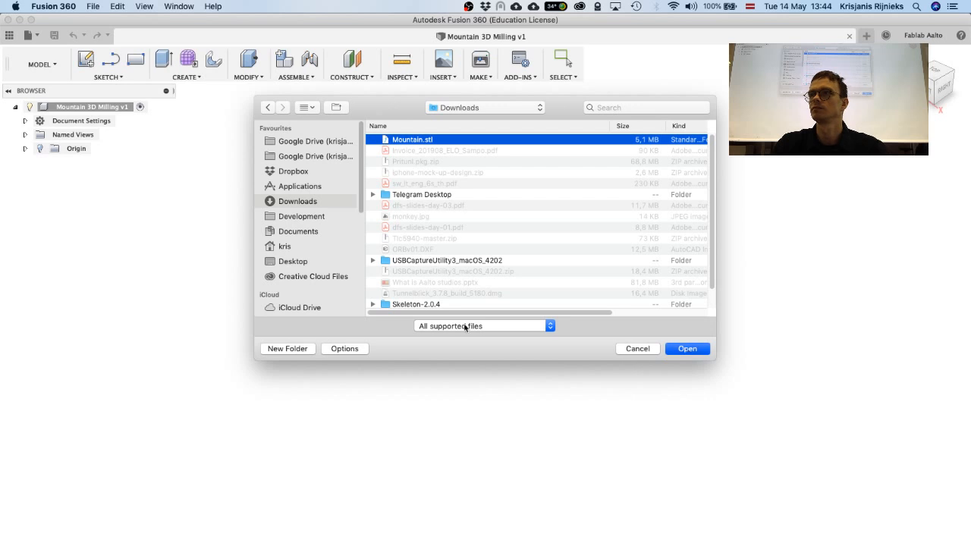
# Open Mouseposé and turn on its mouse highlighting effect.
pyautogui.press('super+space')
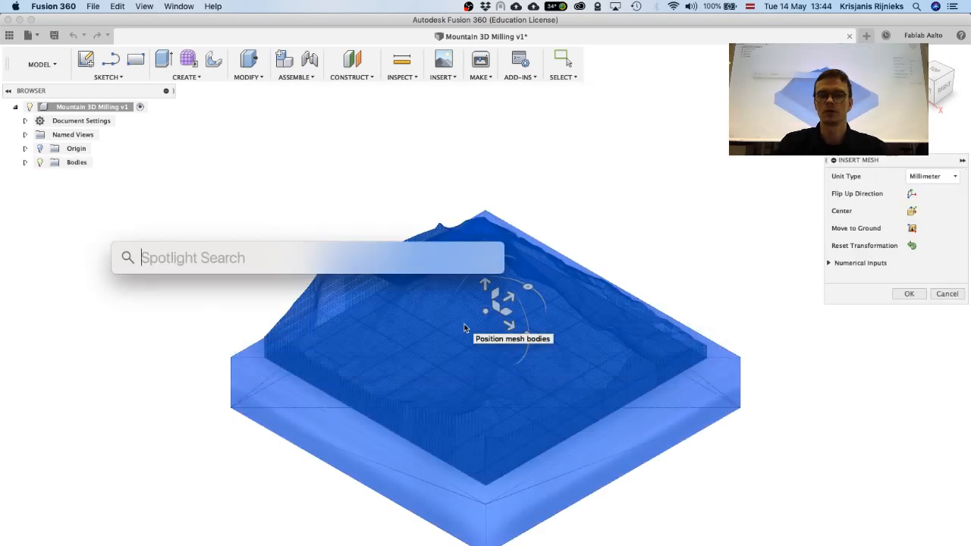
pyautogui.write('mo')
pyautogui.press('BackSpace')
pyautogui.press('BackSpace')
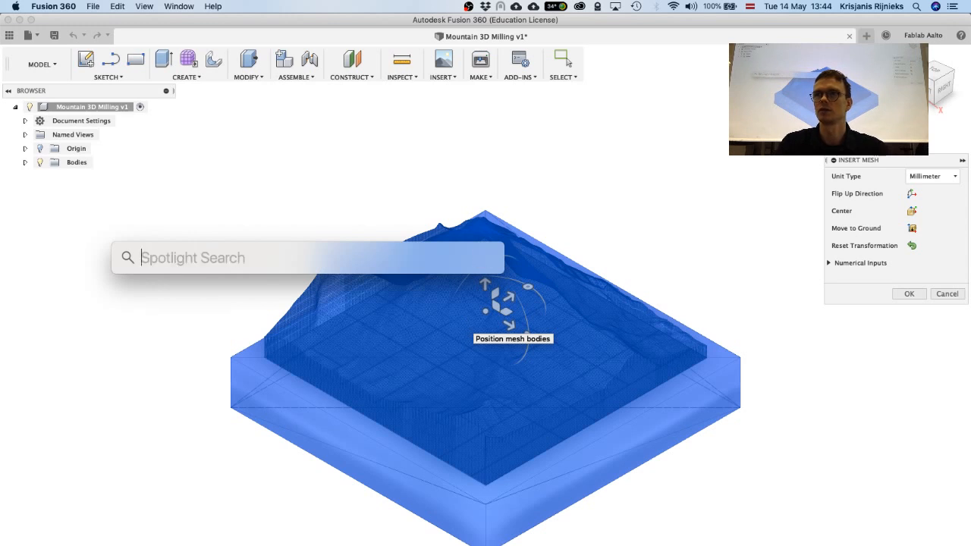
pyautogui.write('mo')
pyautogui.press('Return')
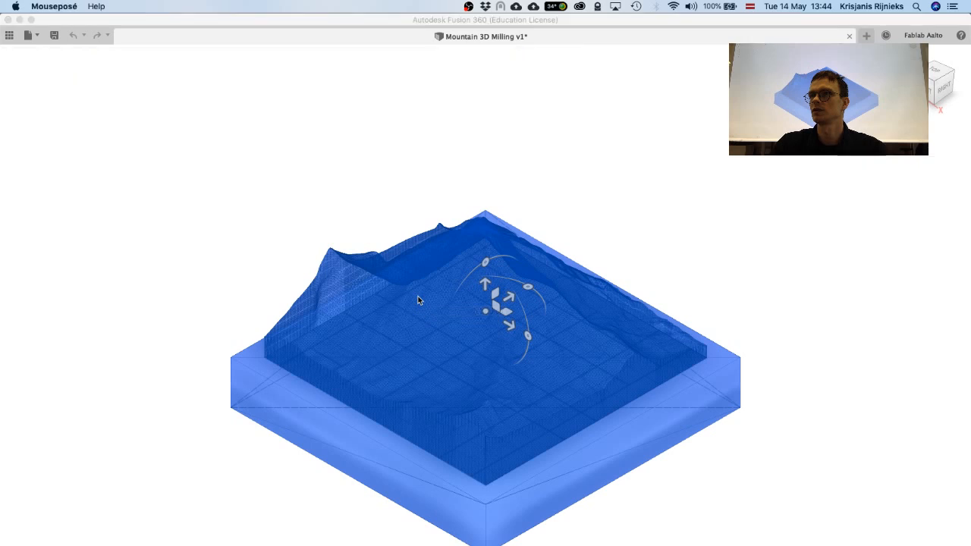
pyautogui.click(454, 6)
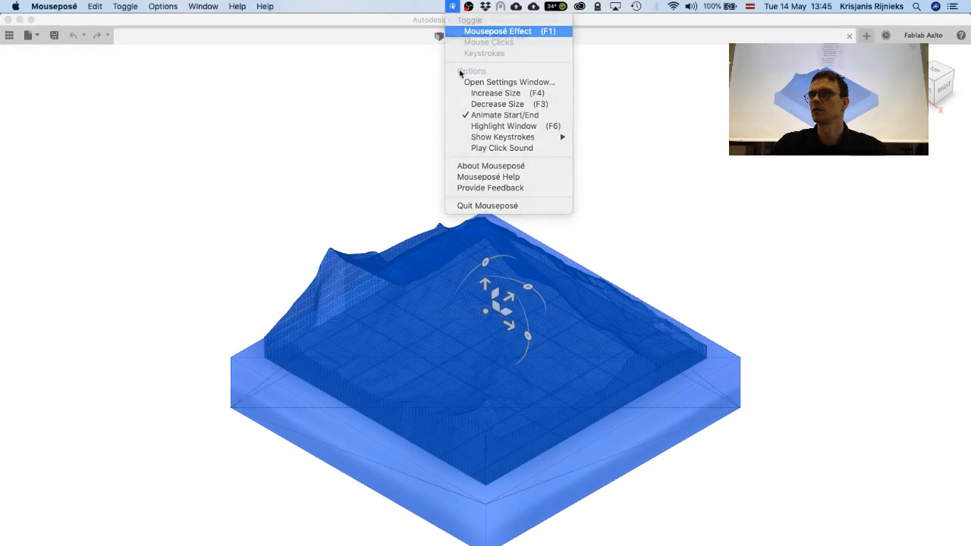
pyautogui.click(493, 31)
# Switch back to Fusion 360, expand the mesh's numerical inputs and accept the mesh insertion with millimetre units.
pyautogui.scroll(2, 465, 304)
pyautogui.scroll(-2, 465, 304)
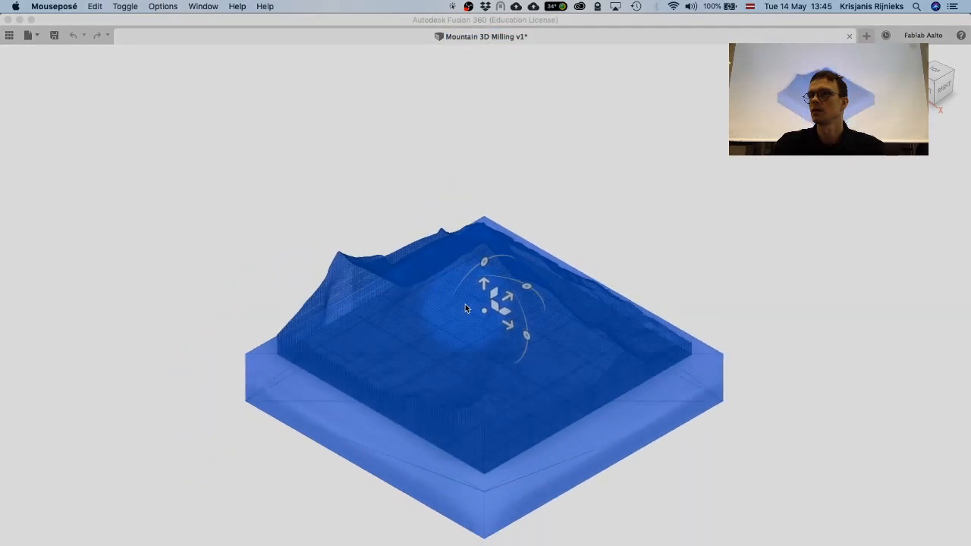
pyautogui.scroll(3, 465, 304)
pyautogui.scroll(-2, 469, 312)
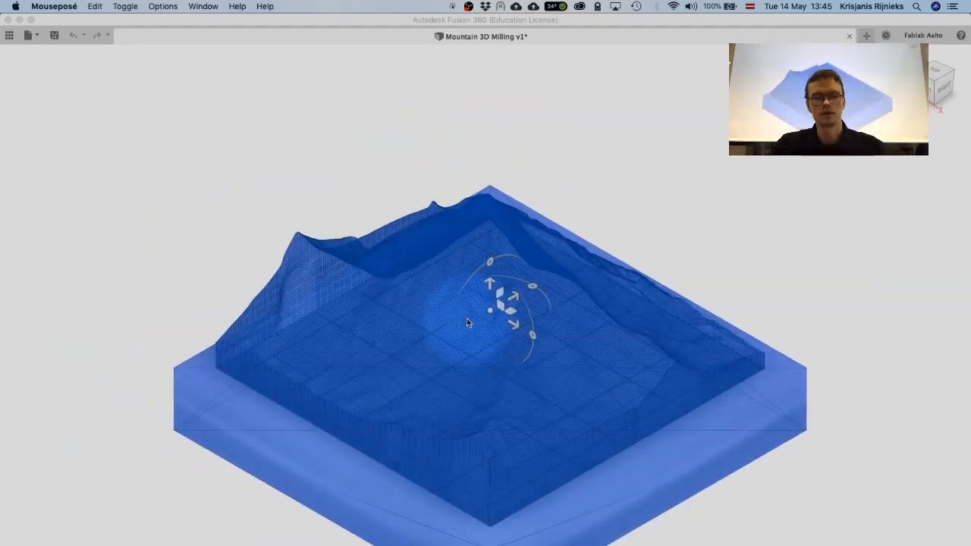
pyautogui.keyDown('shift'); pyautogui.moveTo(466, 317); pyautogui.dragTo(488, 324, button='middle'); pyautogui.keyUp('shift')
pyautogui.scroll(-5, 500, 338)
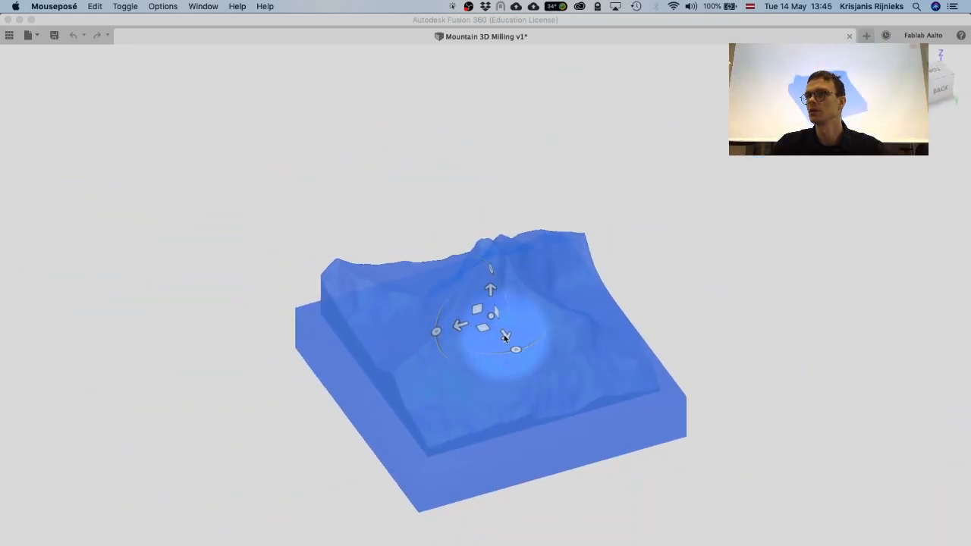
pyautogui.keyDown('shift'); pyautogui.moveTo(493, 360); pyautogui.dragTo(507, 361, button='middle'); pyautogui.keyUp('shift')
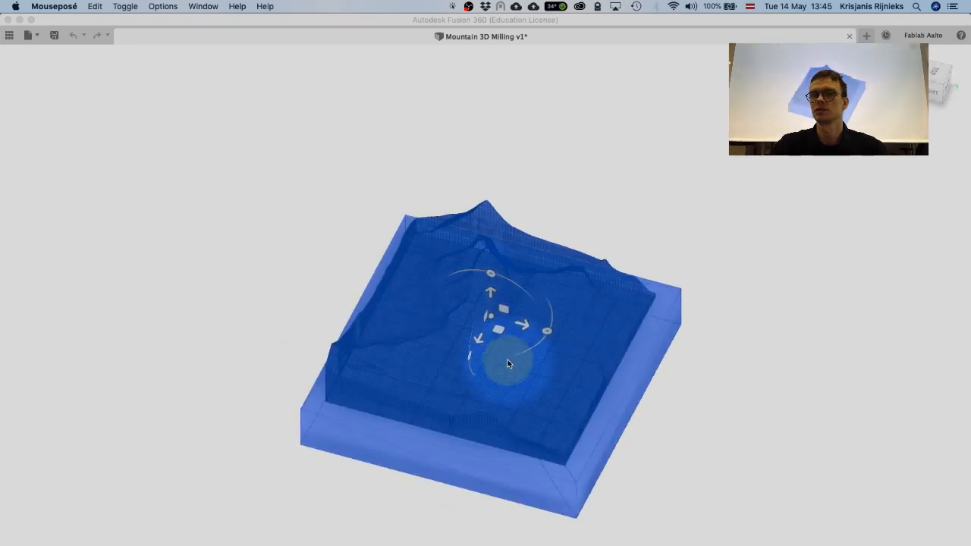
pyautogui.click(553, 20)
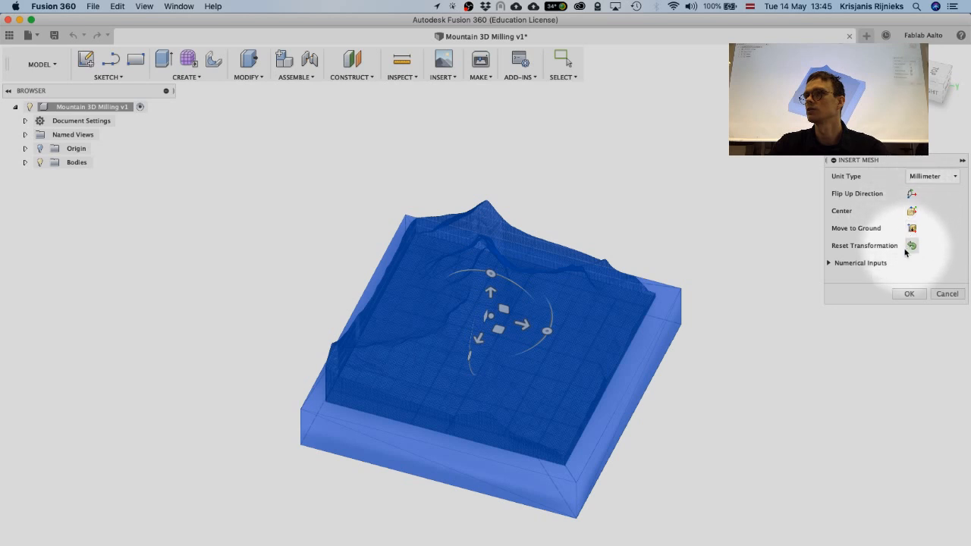
pyautogui.click(829, 263)
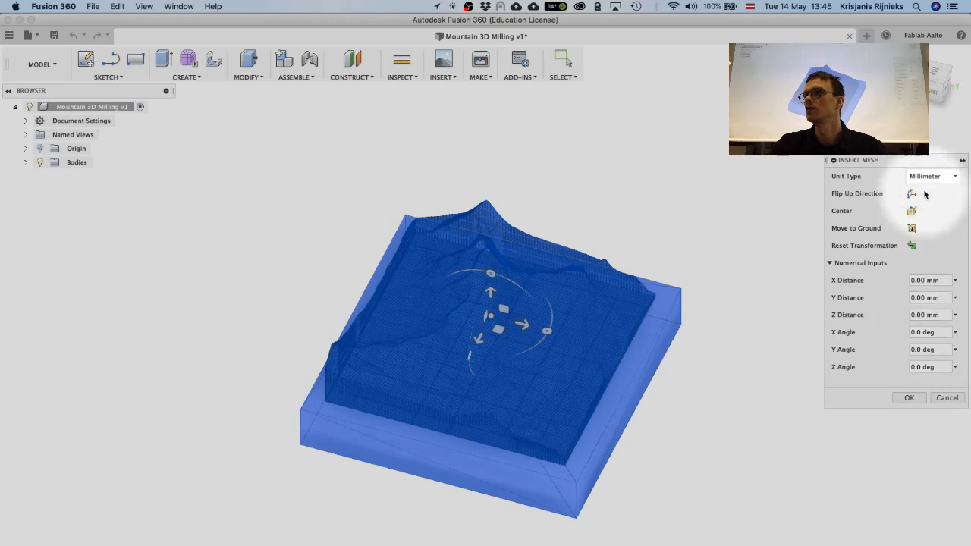
pyautogui.click(908, 400)
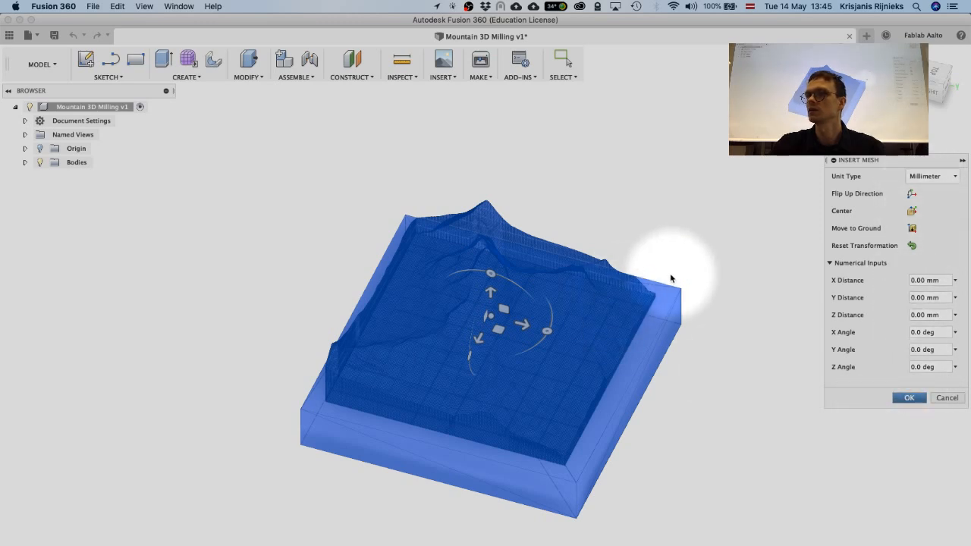
# Measure the length of one bottom edge of the mesh base from corner to corner, and close the measurement.
pyautogui.keyDown('shift'); pyautogui.moveTo(678, 373); pyautogui.dragTo(629, 357, button='middle'); pyautogui.keyUp('shift')
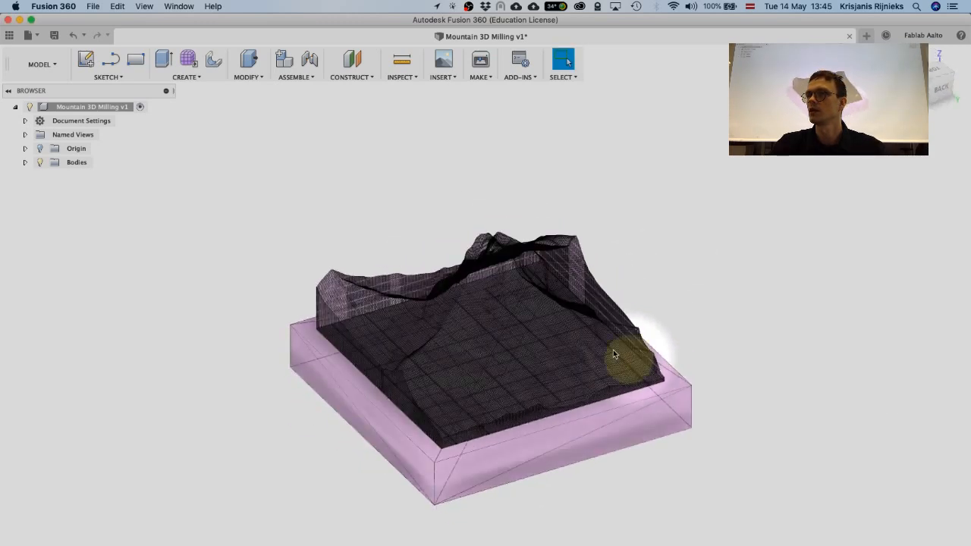
pyautogui.click(402, 64)
pyautogui.scroll(6, 436, 507)
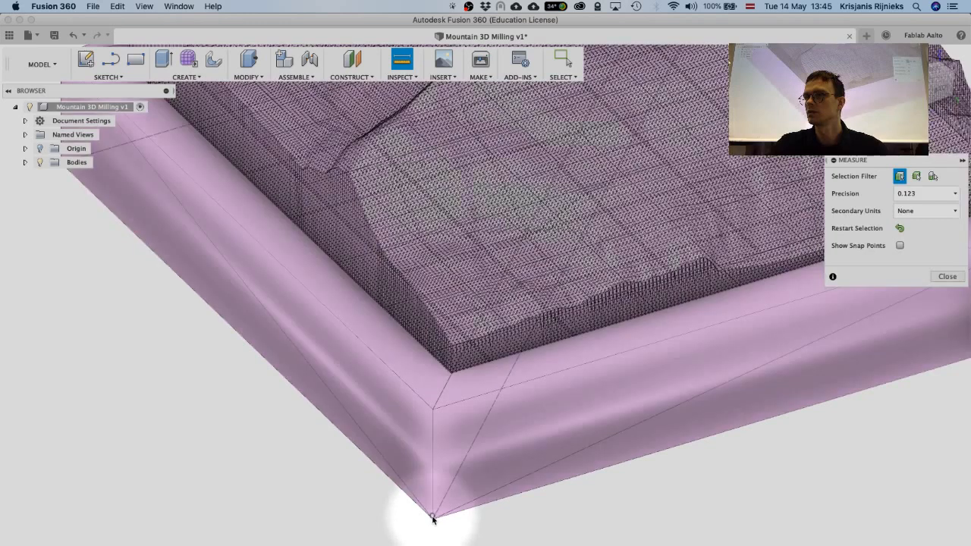
pyautogui.click(433, 517)
pyautogui.scroll(-8, 534, 508)
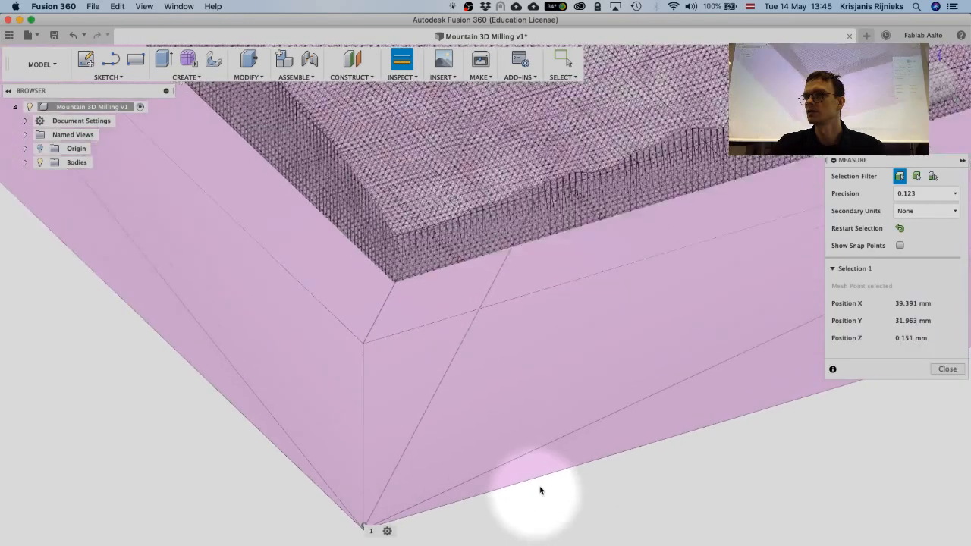
pyautogui.keyDown('shift'); pyautogui.moveTo(797, 416); pyautogui.dragTo(684, 422, button='middle'); pyautogui.keyUp('shift')
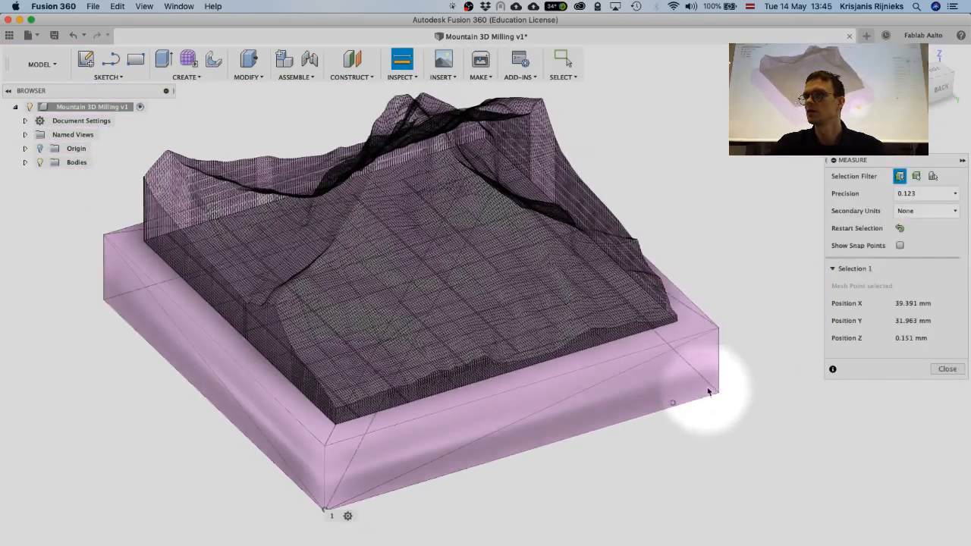
pyautogui.click(718, 391)
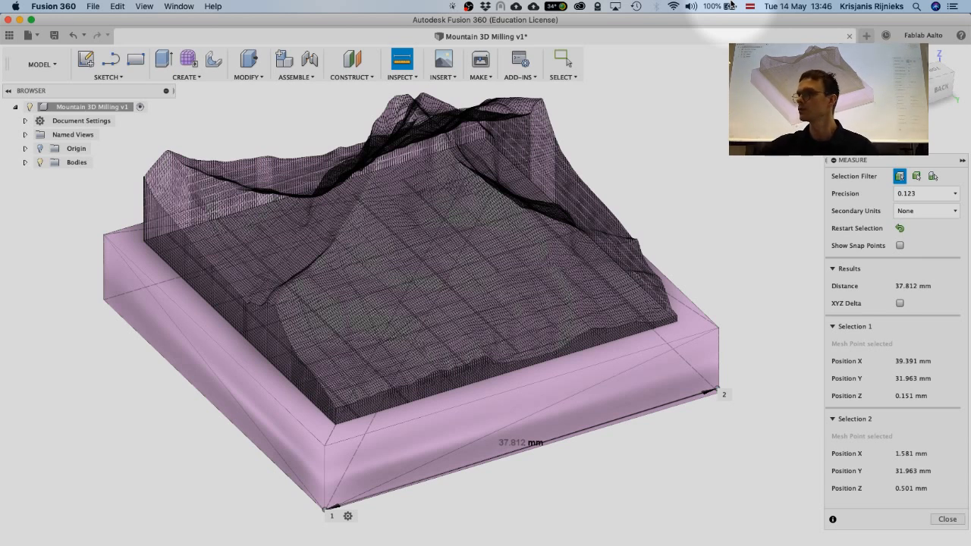
pyautogui.scroll(3, 450, 317)
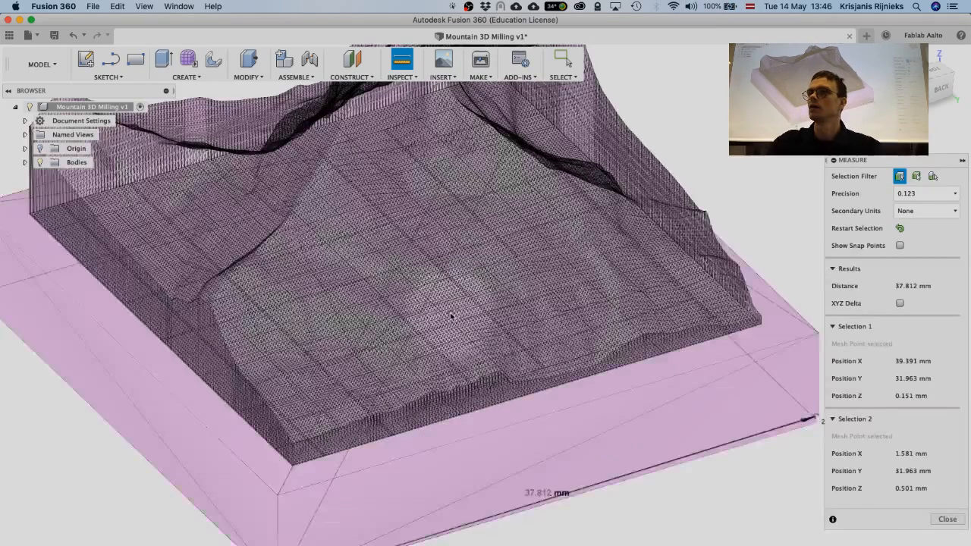
pyautogui.scroll(-6, 450, 318)
pyautogui.moveTo(461, 332)
pyautogui.keyDown('shift'); pyautogui.mouseDown(button='middle')
pyautogui.moveTo(444, 373)
pyautogui.moveTo(468, 327)
pyautogui.moveTo(460, 347)
pyautogui.moveTo(736, 470)
pyautogui.mouseUp(button='middle'); pyautogui.keyUp('shift')
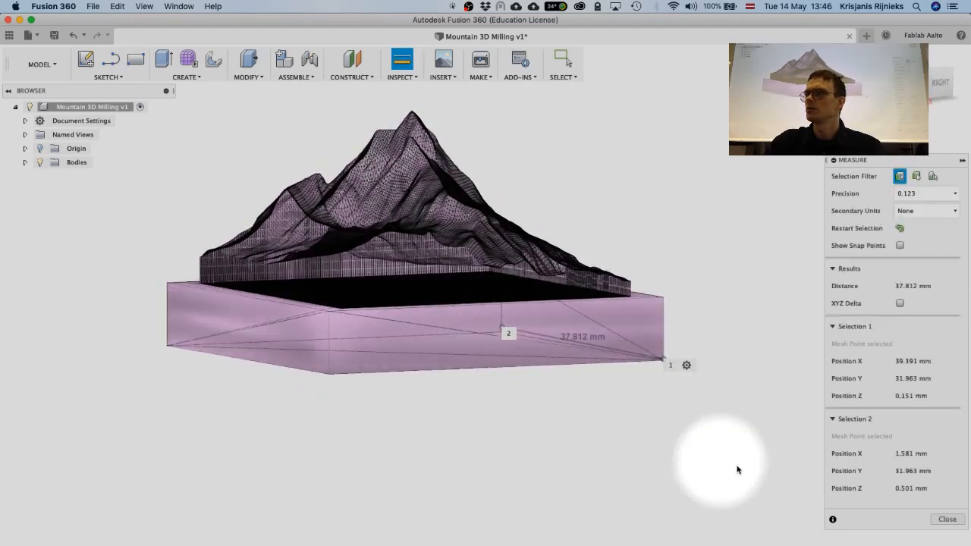
pyautogui.click(947, 519)
# Measure the distance from the mountain's peak to a point on the underside of the mesh.
pyautogui.click(399, 64)
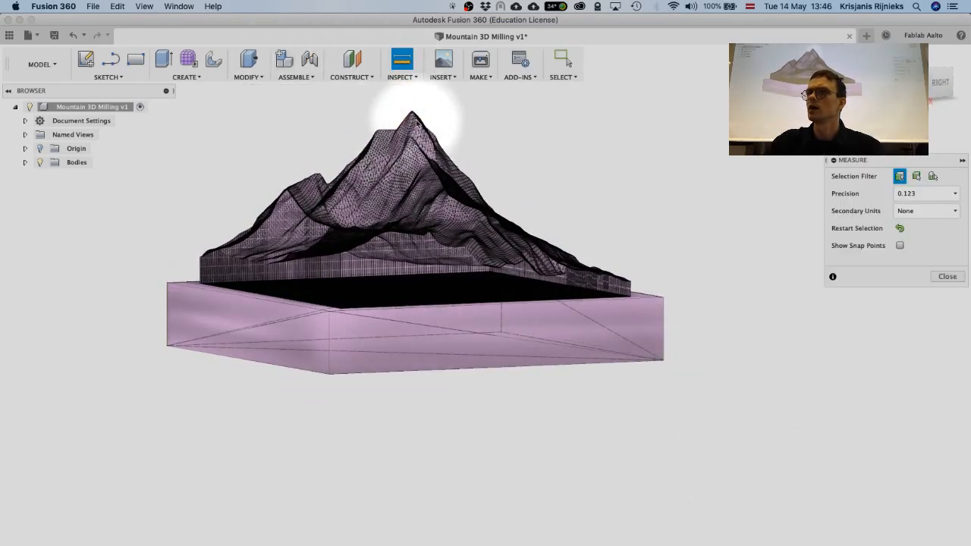
pyautogui.click(413, 118)
pyautogui.keyDown('shift'); pyautogui.moveTo(412, 318); pyautogui.dragTo(414, 347, button='middle'); pyautogui.keyUp('shift')
pyautogui.click(414, 347)
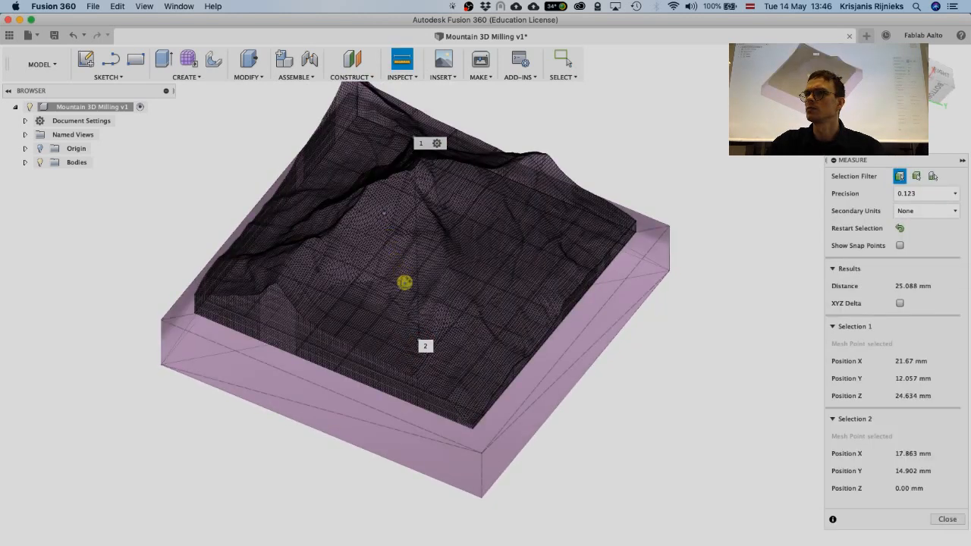
pyautogui.keyDown('shift'); pyautogui.moveTo(404, 282); pyautogui.dragTo(442, 255, button='middle'); pyautogui.keyUp('shift')
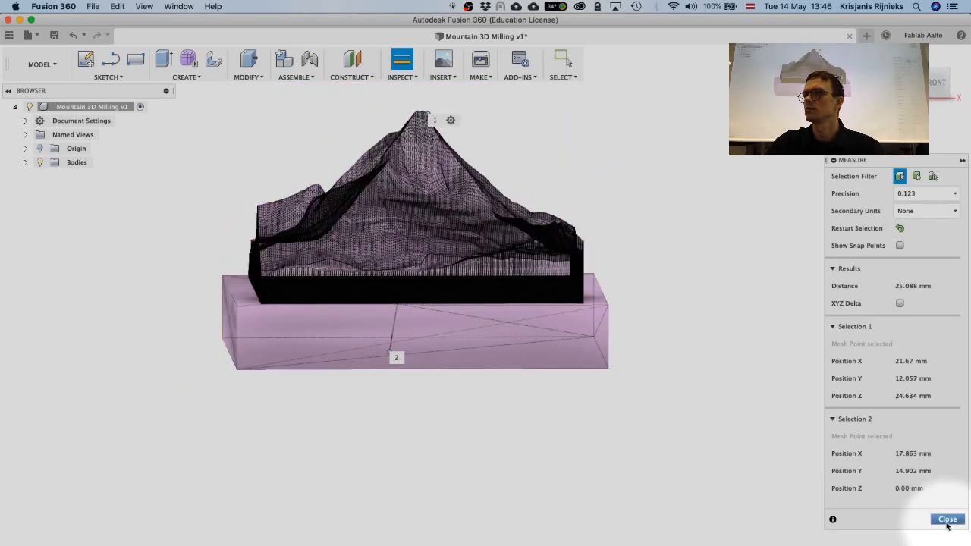
pyautogui.click(947, 524)
# Repeat the height measurement, picking the peak from above and a point almost directly beneath it on the underside.
pyautogui.keyDown('shift'); pyautogui.moveTo(433, 180); pyautogui.dragTo(429, 199, button='middle'); pyautogui.keyUp('shift')
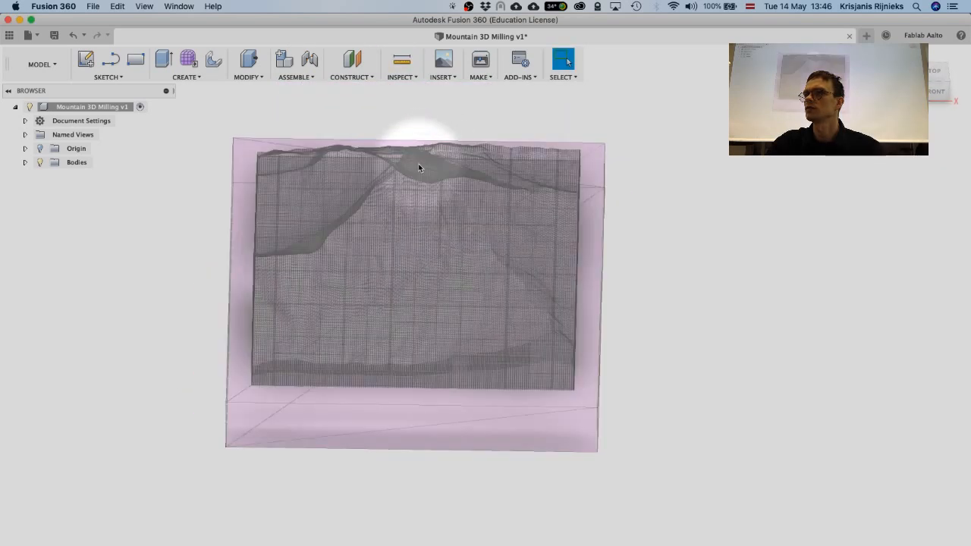
pyautogui.keyDown('shift'); pyautogui.moveTo(417, 166); pyautogui.dragTo(414, 192, button='middle'); pyautogui.keyUp('shift')
pyautogui.click(402, 60)
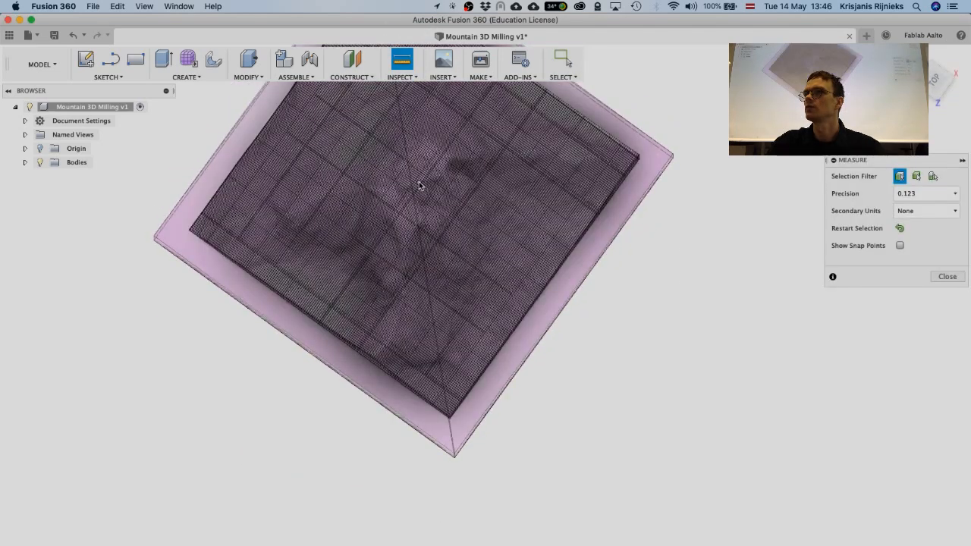
pyautogui.click(418, 186)
pyautogui.moveTo(455, 260)
pyautogui.keyDown('shift'); pyautogui.mouseDown(button='middle')
pyautogui.moveTo(440, 189)
pyautogui.moveTo(465, 317)
pyautogui.moveTo(453, 232)
pyautogui.moveTo(454, 261)
pyautogui.mouseUp(button='middle'); pyautogui.keyUp('shift')
pyautogui.keyDown('shift'); pyautogui.moveTo(458, 322); pyautogui.dragTo(457, 327, button='middle'); pyautogui.keyUp('shift')
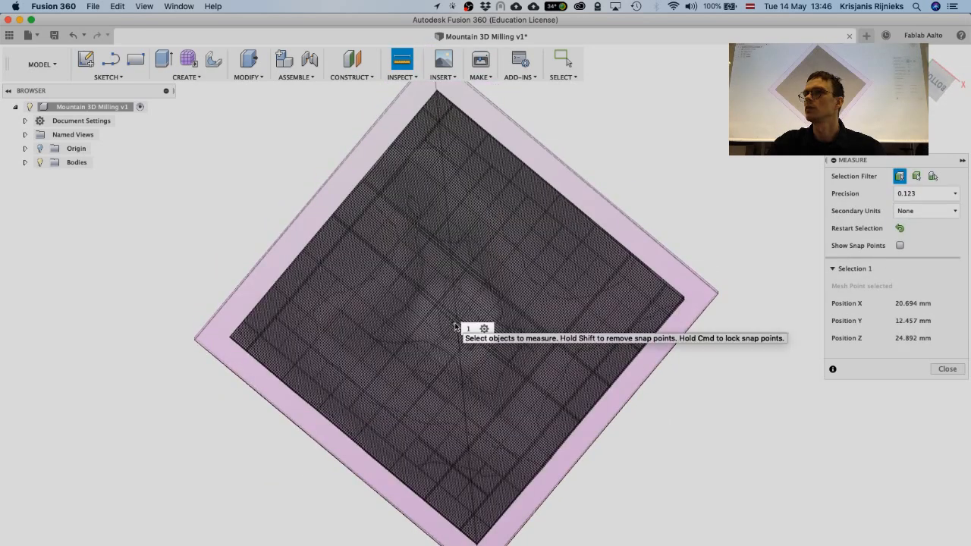
pyautogui.click(455, 361)
pyautogui.keyDown('shift'); pyautogui.moveTo(449, 397); pyautogui.dragTo(464, 315, button='middle'); pyautogui.keyUp('shift')
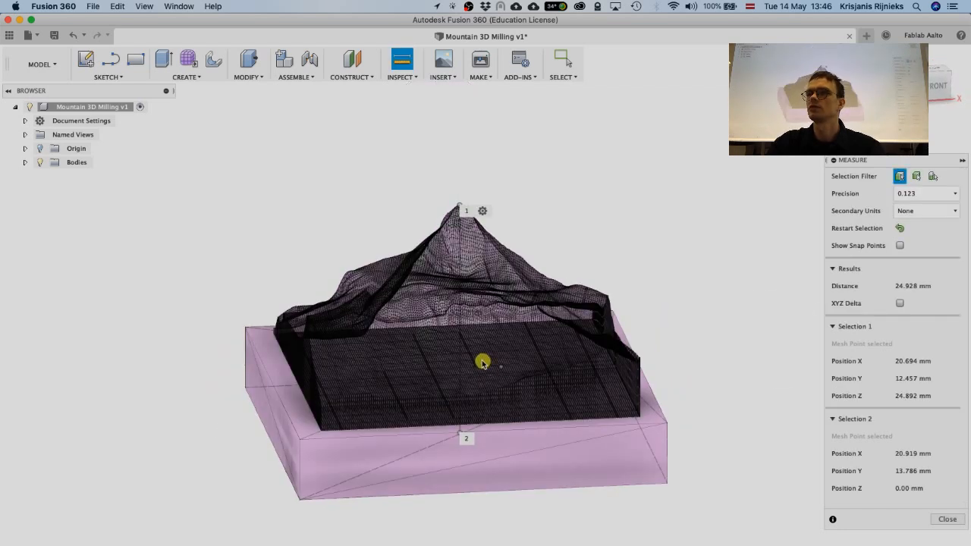
pyautogui.moveTo(482, 363)
pyautogui.keyDown('shift'); pyautogui.mouseDown(button='middle')
pyautogui.moveTo(462, 358)
pyautogui.moveTo(487, 373)
pyautogui.moveTo(452, 362)
pyautogui.moveTo(455, 375)
pyautogui.mouseUp(button='middle'); pyautogui.keyUp('shift')
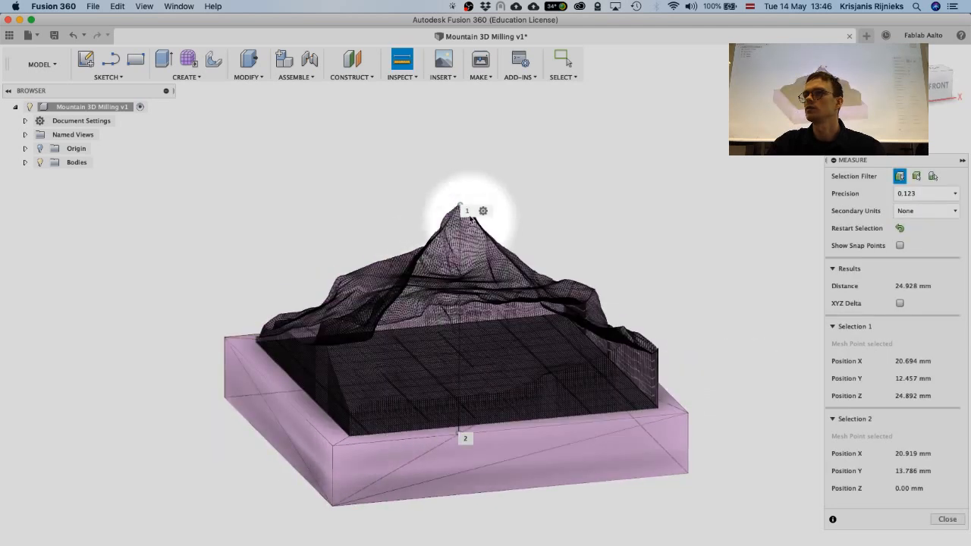
pyautogui.click(947, 518)
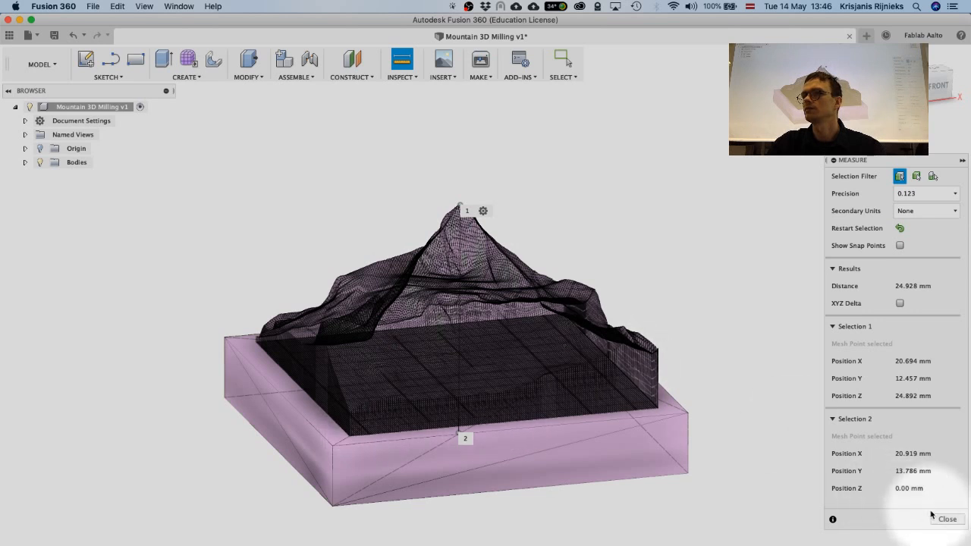
pyautogui.moveTo(568, 427)
pyautogui.keyDown('shift'); pyautogui.mouseDown(button='middle')
pyautogui.moveTo(601, 419)
pyautogui.moveTo(585, 416)
pyautogui.moveTo(590, 423)
pyautogui.moveTo(581, 398)
pyautogui.moveTo(559, 402)
pyautogui.moveTo(592, 403)
pyautogui.moveTo(503, 392)
pyautogui.moveTo(554, 412)
pyautogui.moveTo(500, 414)
pyautogui.moveTo(518, 364)
pyautogui.moveTo(526, 384)
pyautogui.moveTo(525, 367)
pyautogui.mouseUp(button='middle'); pyautogui.keyUp('shift')
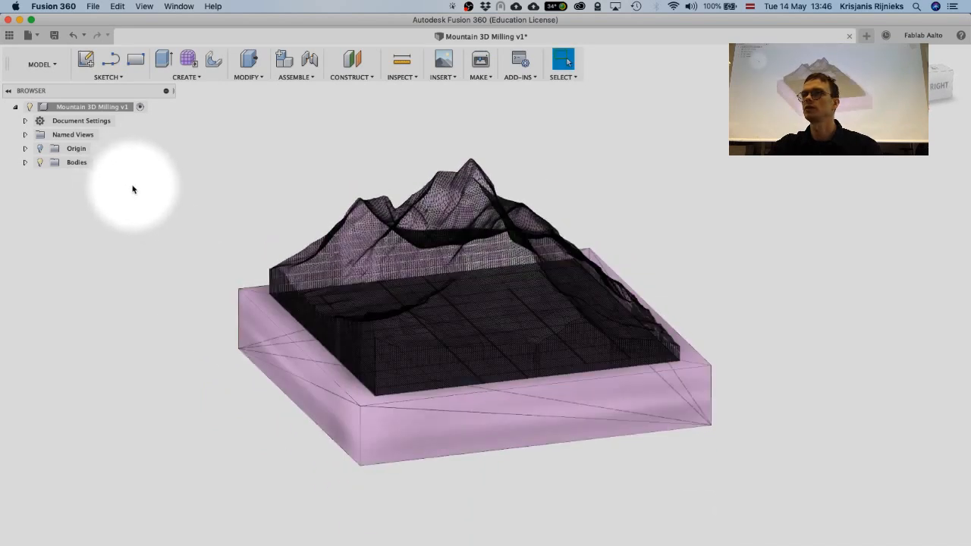
pyautogui.click(86, 60)
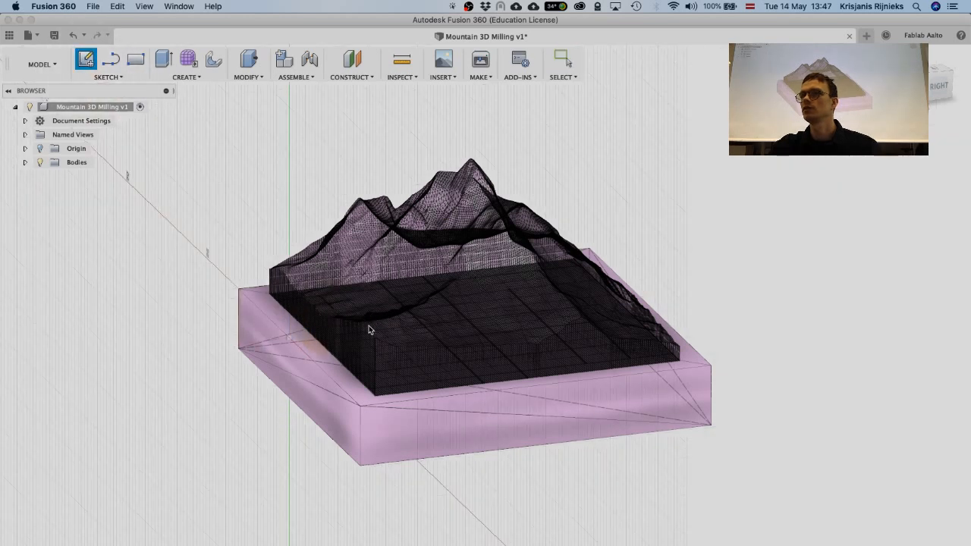
pyautogui.click(86, 60)
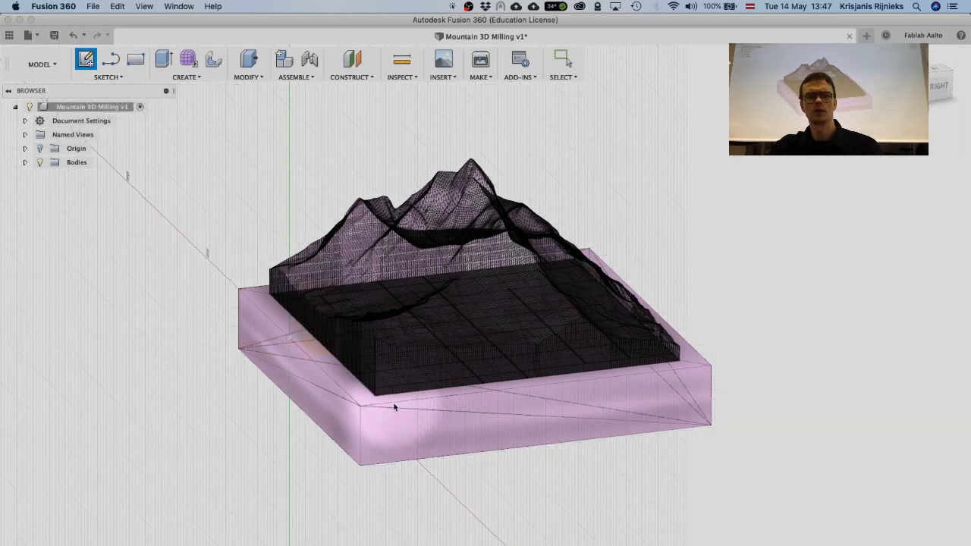
pyautogui.press('Escape')
pyautogui.keyDown('shift'); pyautogui.moveTo(333, 429); pyautogui.dragTo(455, 355, button='middle'); pyautogui.keyUp('shift')
pyautogui.click(386, 495)
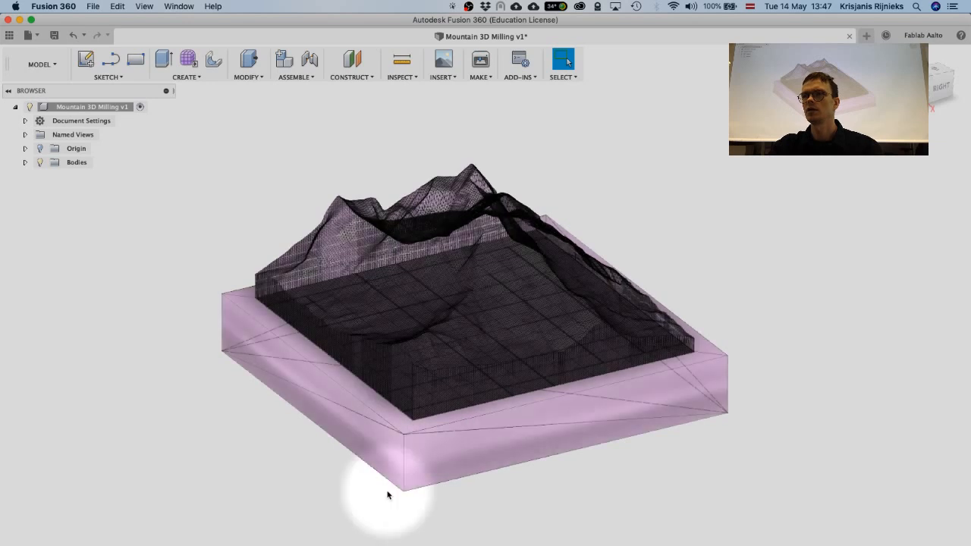
pyautogui.click(406, 438)
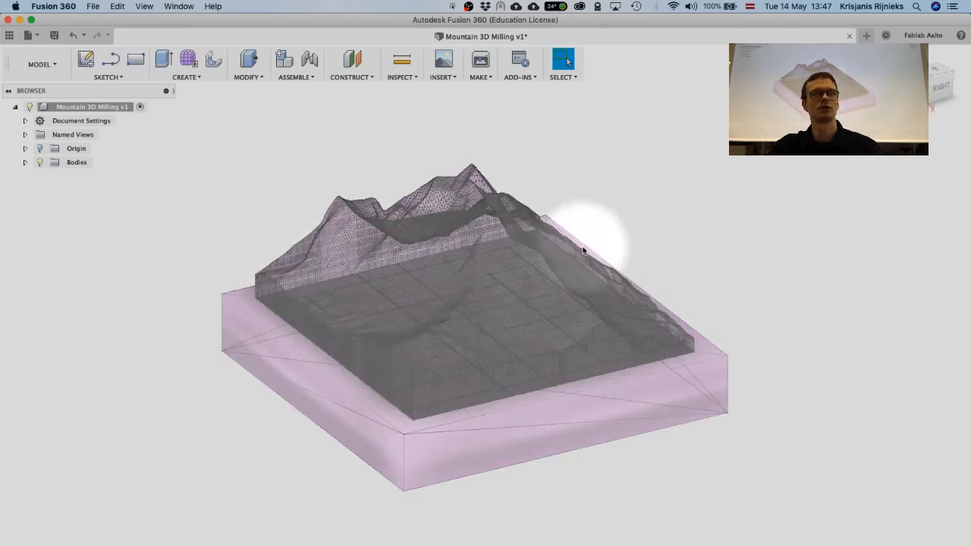
pyautogui.keyDown('shift'); pyautogui.moveTo(536, 308); pyautogui.dragTo(561, 341, button='middle'); pyautogui.keyUp('shift')
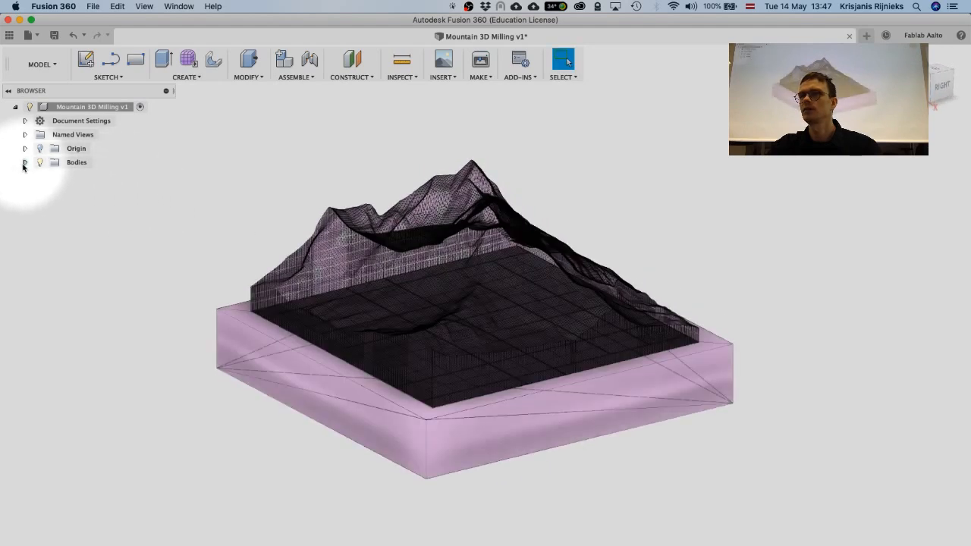
# Hide the mesh body, start a sketch on the horizontal origin plane, and show the mesh again.
pyautogui.click(49, 175)
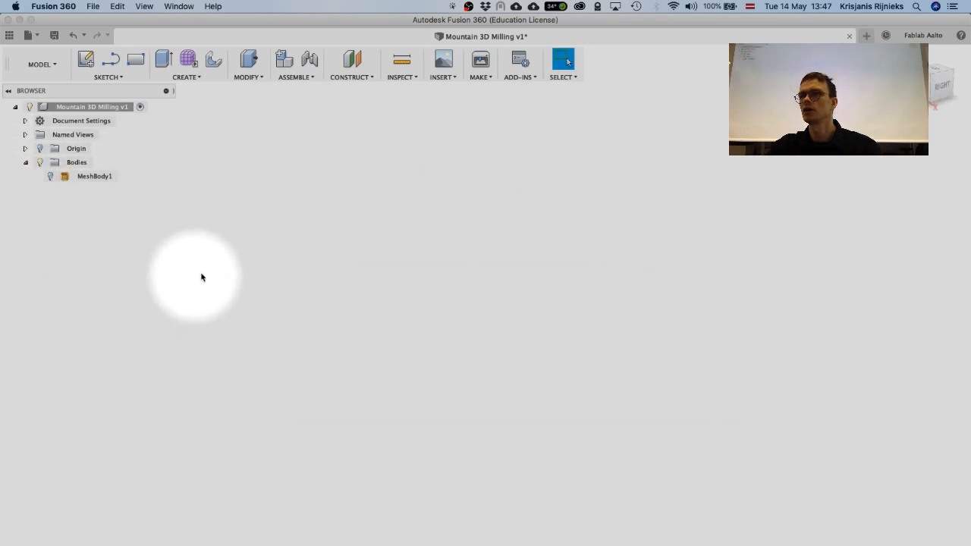
pyautogui.click(85, 59)
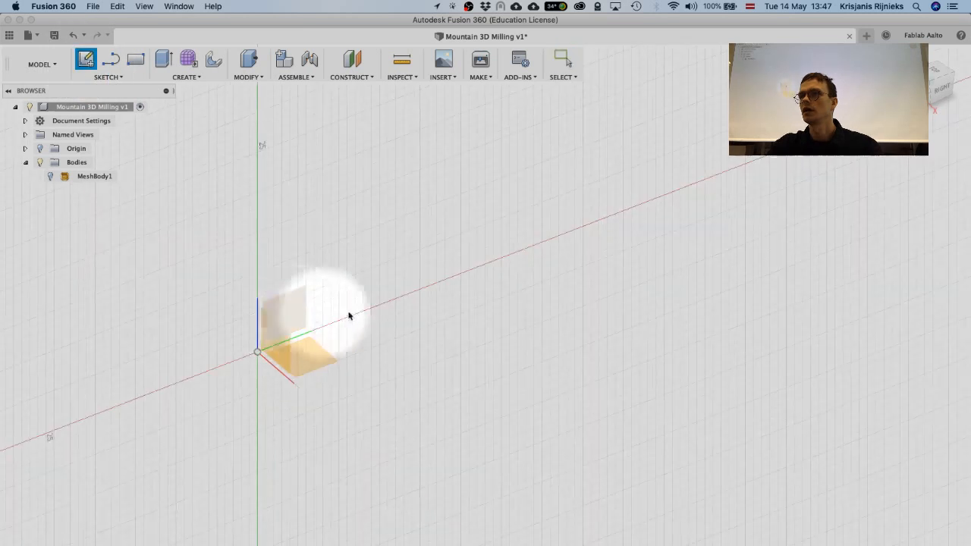
pyautogui.click(312, 361)
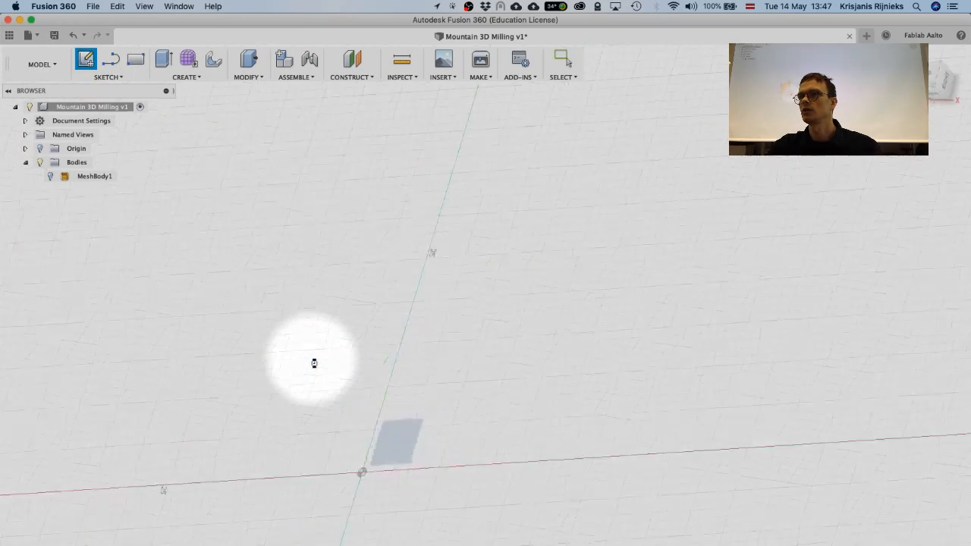
pyautogui.click(50, 176)
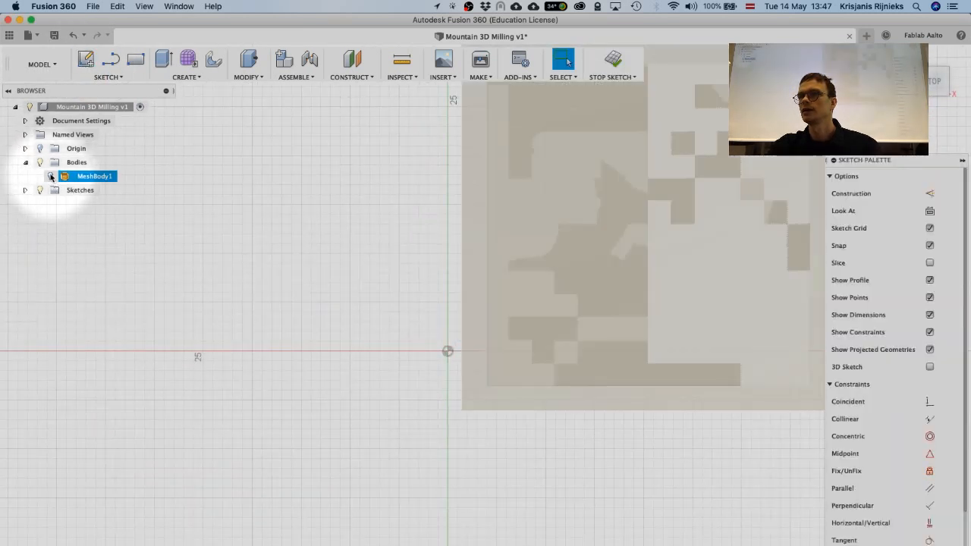
# Sketch a two-point rectangle around the mesh base, leaving a small margin outside its edges.
pyautogui.scroll(-3, 352, 275)
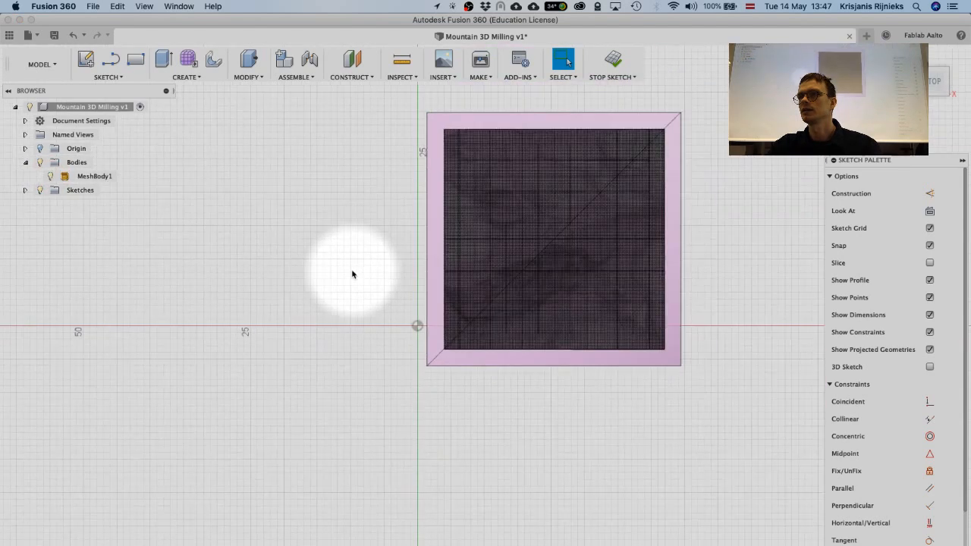
pyautogui.scroll(1, 352, 274)
pyautogui.click(86, 60)
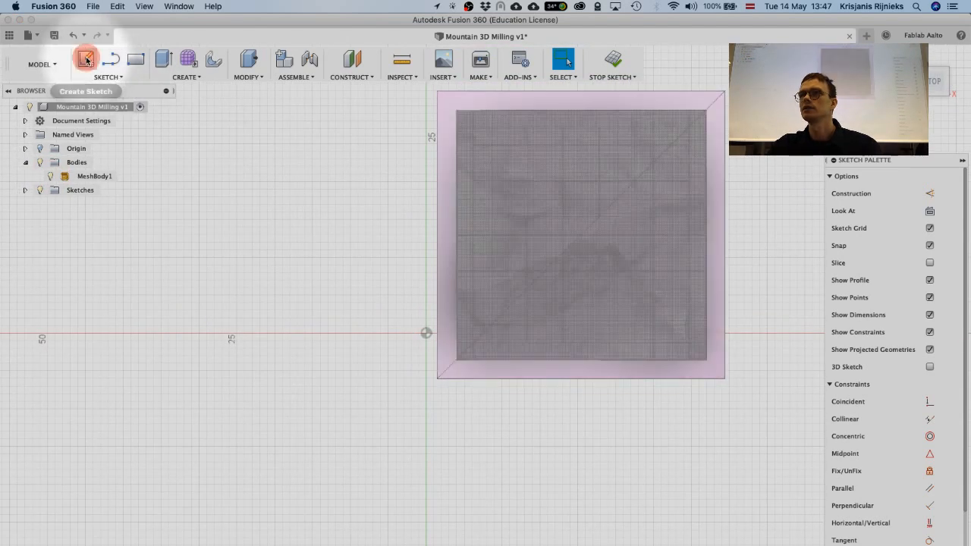
pyautogui.click(136, 62)
pyautogui.moveTo(350, 190); pyautogui.dragTo(210, 260, button='middle')
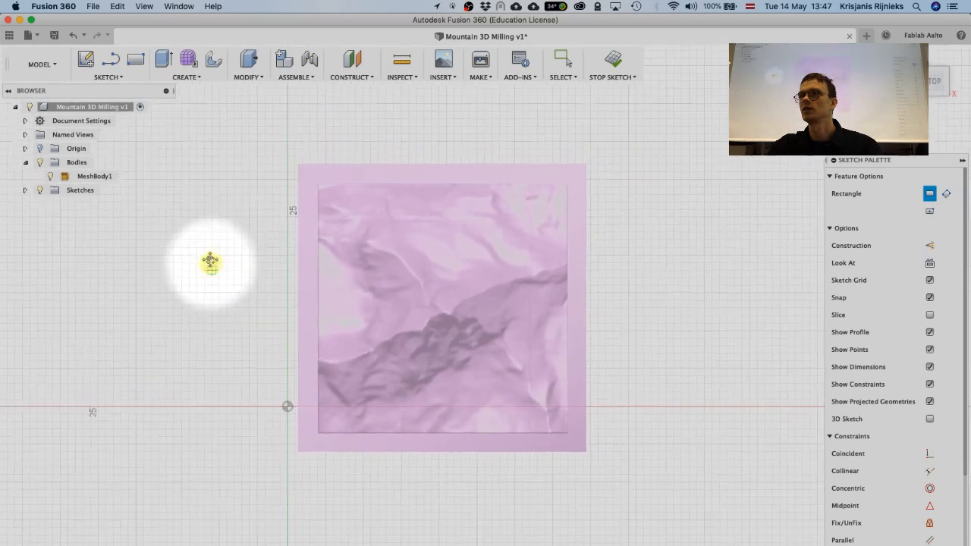
pyautogui.scroll(1, 292, 151)
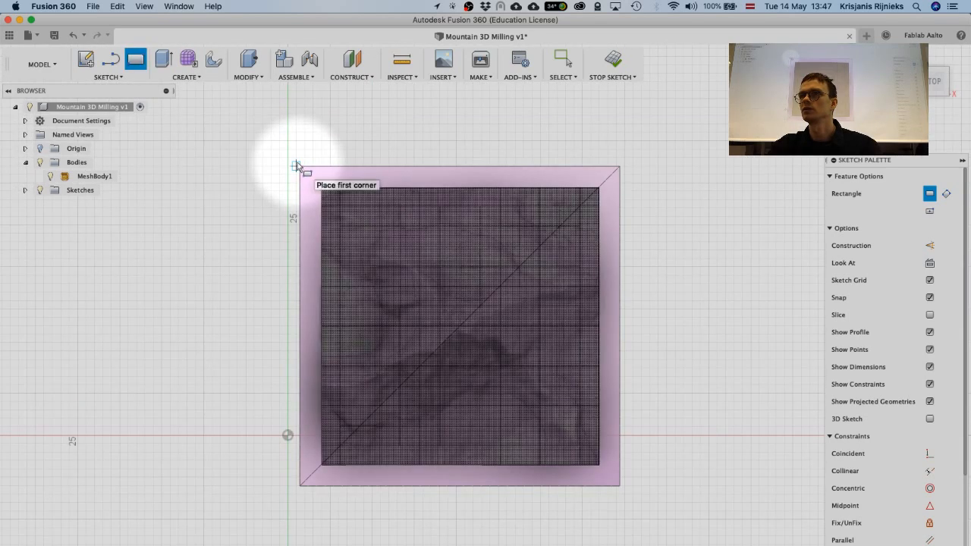
pyautogui.click(297, 166)
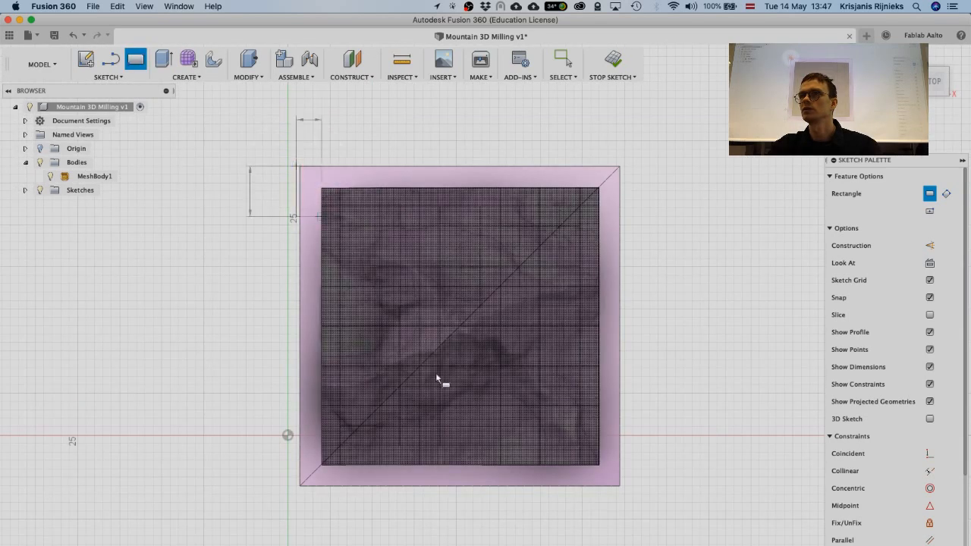
pyautogui.click(625, 494)
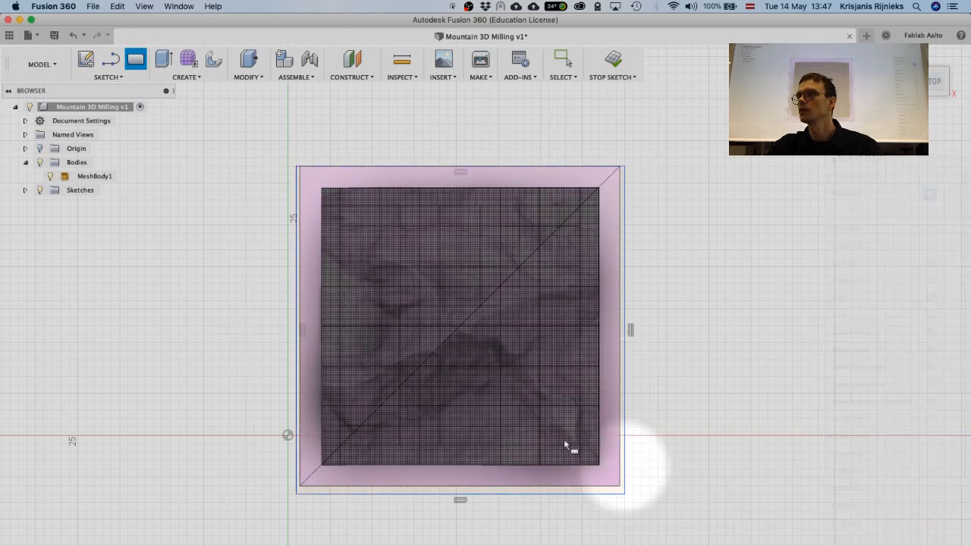
# Extrude the rectangle upward 26 mm as a new body that encloses the whole mountain.
pyautogui.moveTo(498, 434)
pyautogui.keyDown('shift'); pyautogui.mouseDown(button='middle')
pyautogui.moveTo(580, 462)
pyautogui.moveTo(582, 427)
pyautogui.moveTo(526, 503)
pyautogui.mouseUp(button='middle'); pyautogui.keyUp('shift')
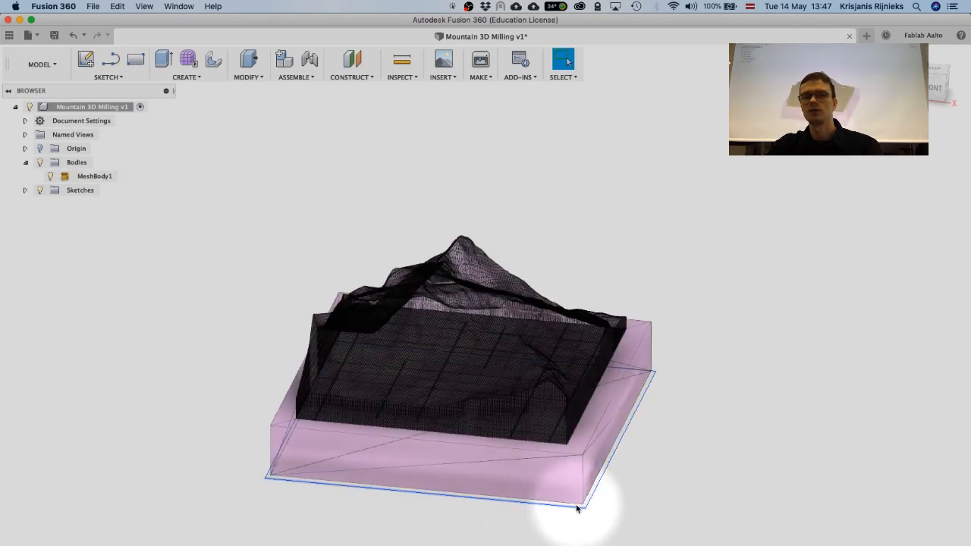
pyautogui.press('e')
pyautogui.scroll(3, 576, 508)
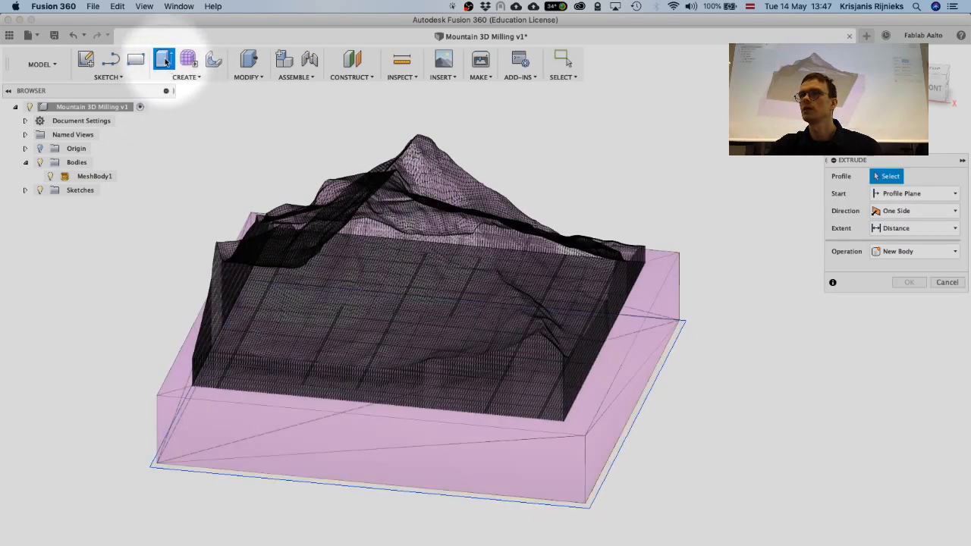
pyautogui.click(165, 60)
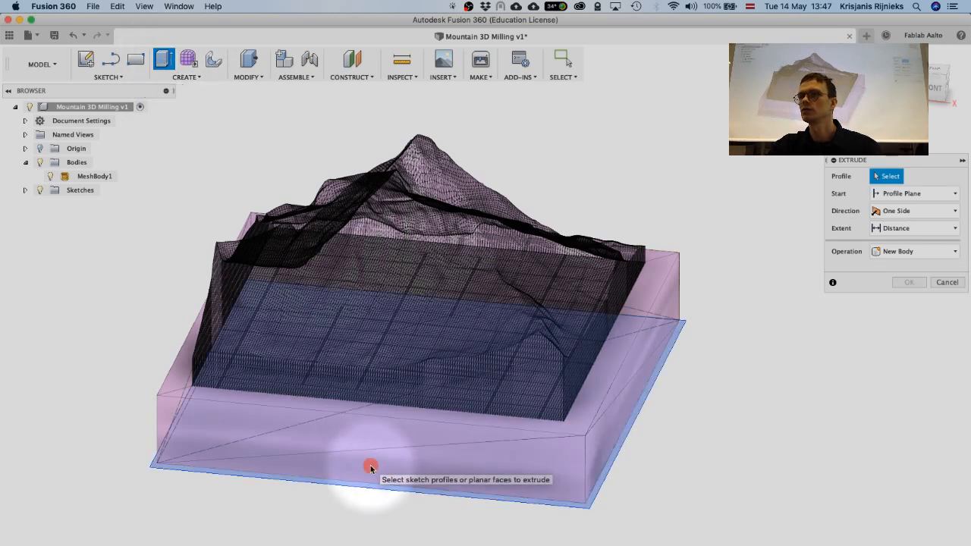
pyautogui.click(371, 465)
pyautogui.moveTo(413, 372); pyautogui.dragTo(405, 242)
pyautogui.keyDown('shift'); pyautogui.moveTo(609, 408); pyautogui.dragTo(536, 385, button='middle'); pyautogui.keyUp('shift')
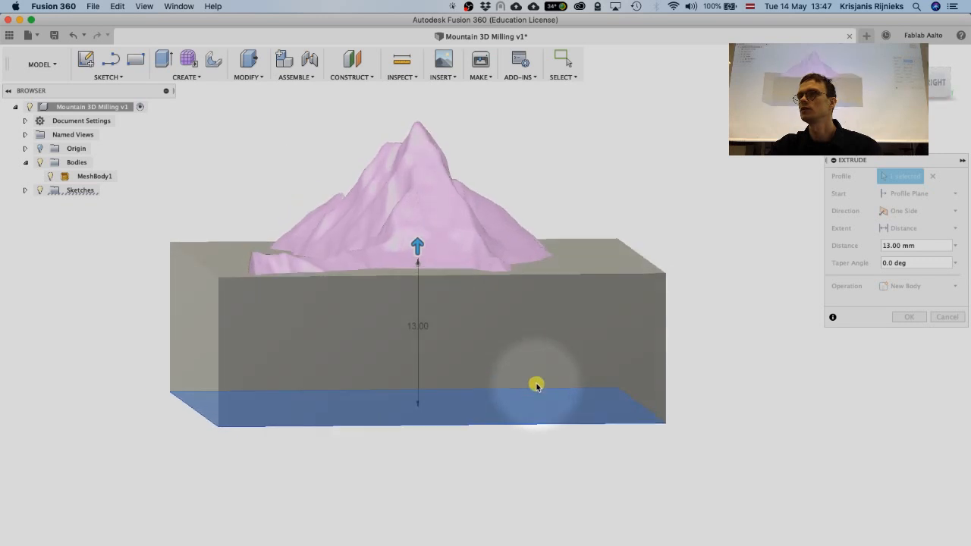
pyautogui.moveTo(413, 242); pyautogui.dragTo(409, 91)
pyautogui.keyDown('shift'); pyautogui.moveTo(465, 340); pyautogui.dragTo(546, 356, button='middle'); pyautogui.keyUp('shift')
pyautogui.click(908, 316)
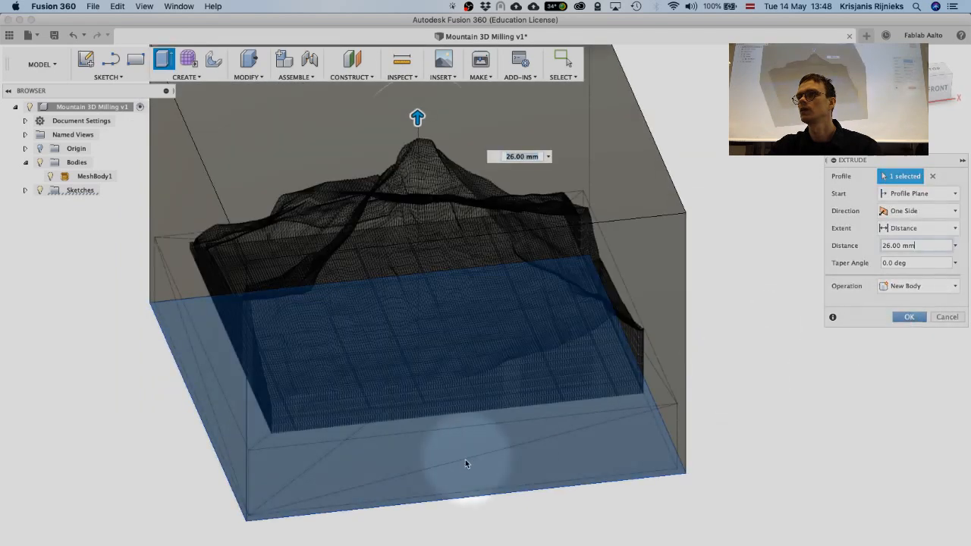
# Check the block around the mountain, then undo the extrusion and its rectangle sketch.
pyautogui.scroll(3, 460, 452)
pyautogui.scroll(-5, 459, 452)
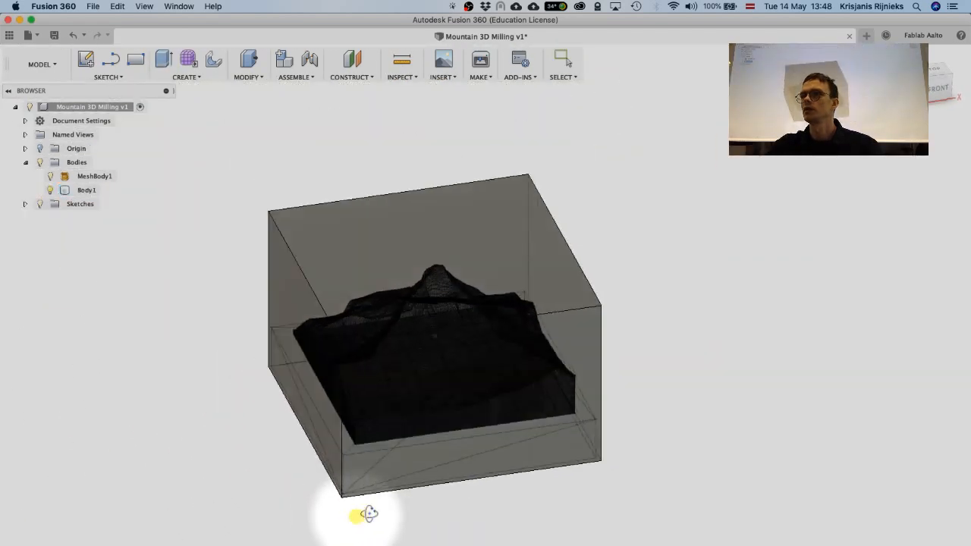
pyautogui.keyDown('shift'); pyautogui.moveTo(368, 513); pyautogui.dragTo(399, 488, button='middle'); pyautogui.keyUp('shift')
pyautogui.click(465, 269)
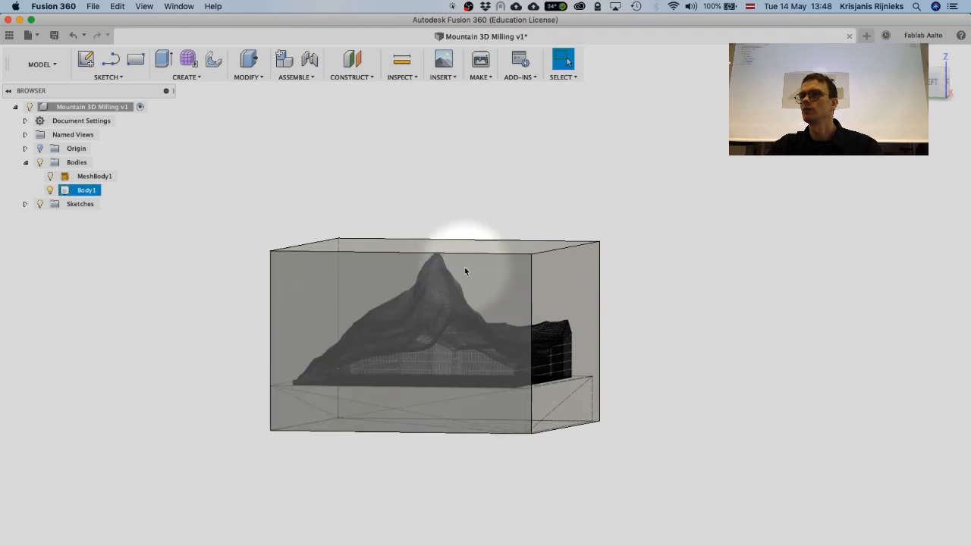
pyautogui.click(76, 235)
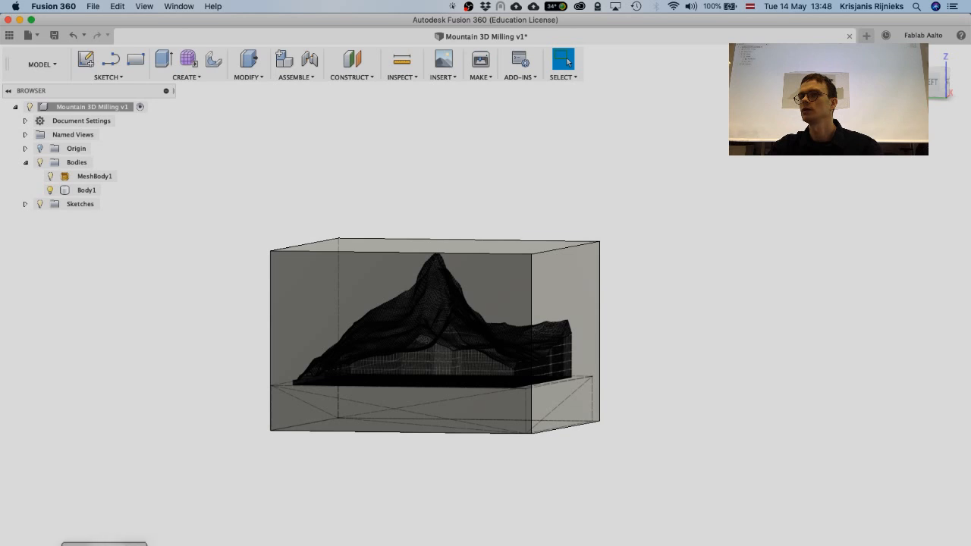
pyautogui.press('super+z')
# Switch to the Manufacture workspace.
pyautogui.keyDown('shift'); pyautogui.moveTo(520, 444); pyautogui.dragTo(242, 408, button='middle'); pyautogui.keyUp('shift')
pyautogui.click(43, 64)
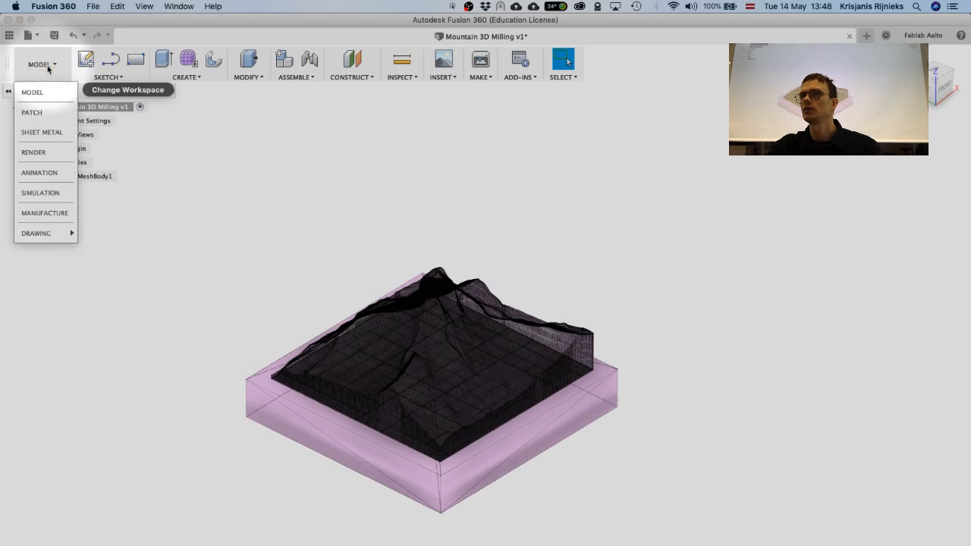
pyautogui.click(45, 213)
pyautogui.click(319, 212)
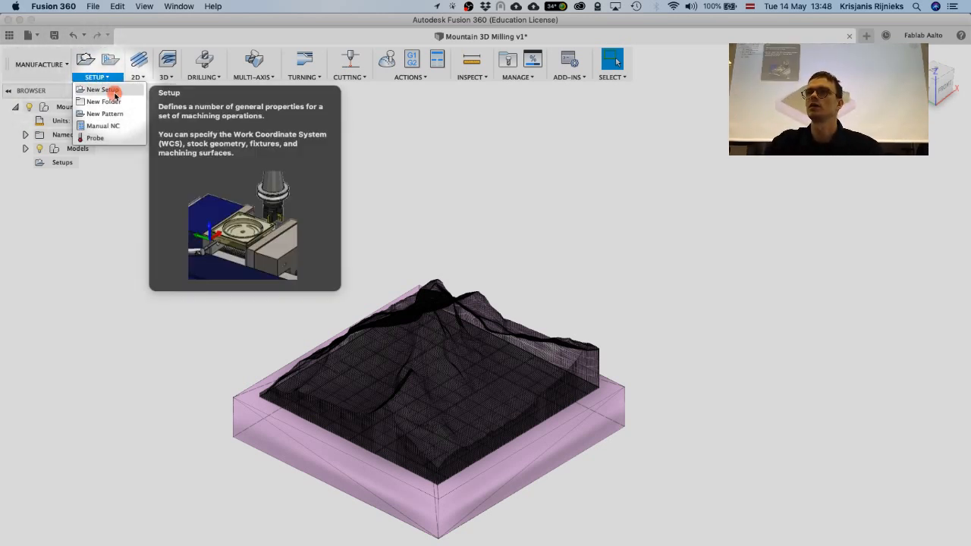
# Start a new milling setup and pick the mountain mesh as its model.
pyautogui.click(115, 95)
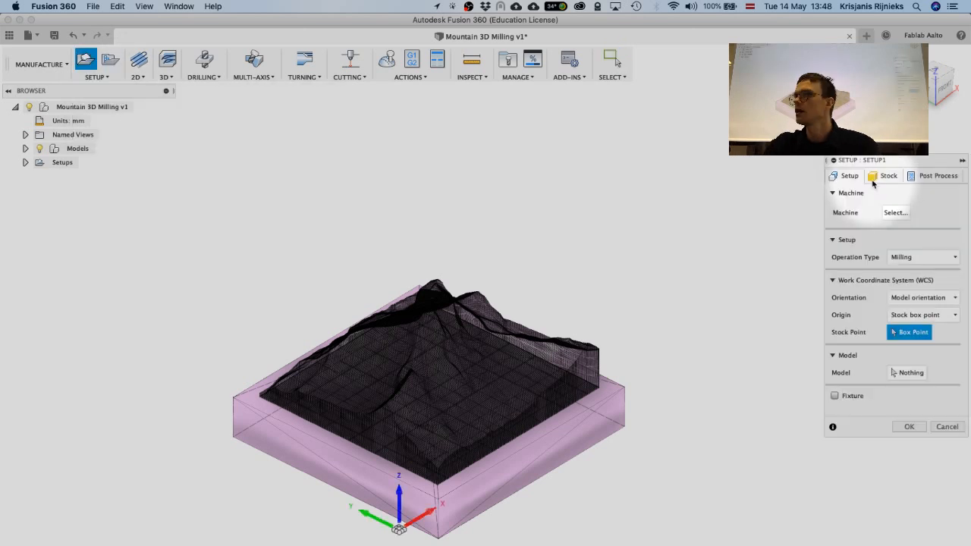
pyautogui.click(876, 178)
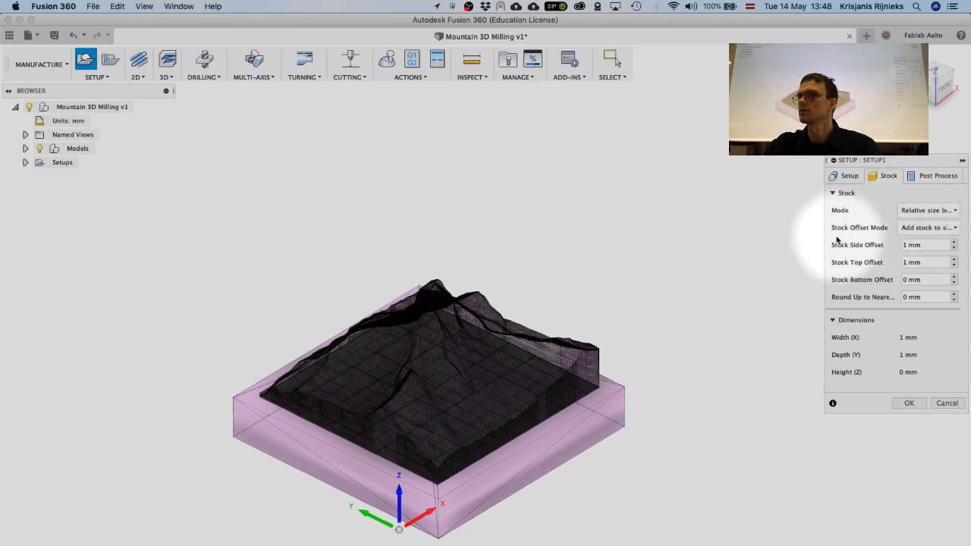
pyautogui.click(843, 177)
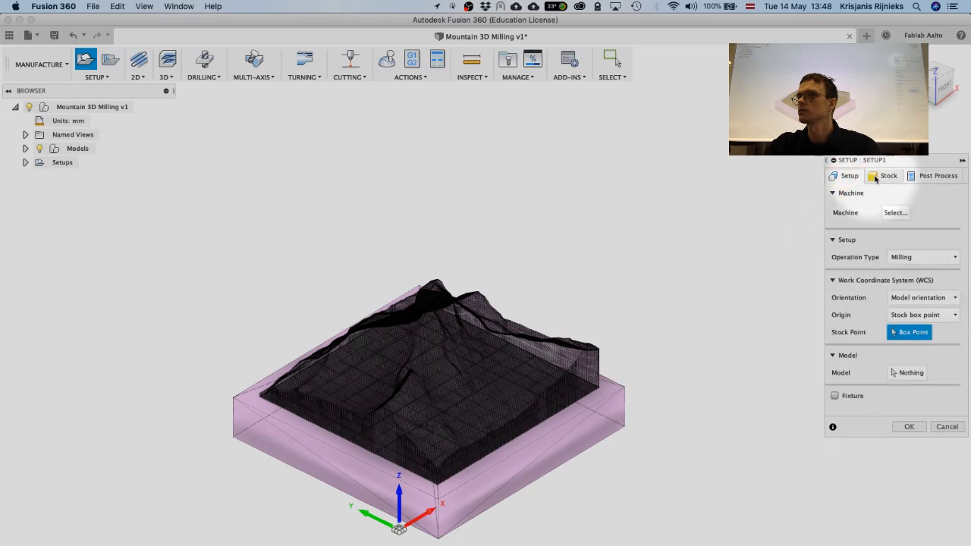
pyautogui.click(876, 177)
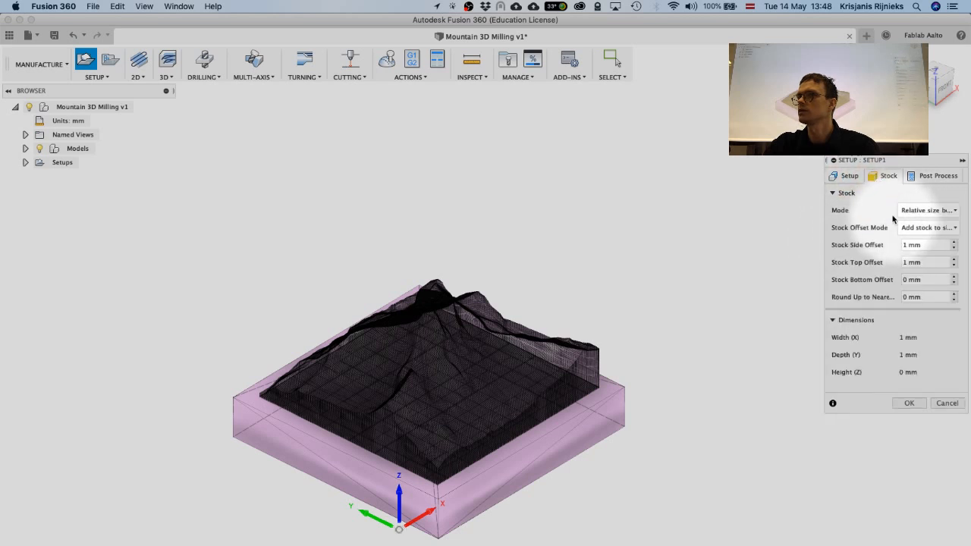
pyautogui.click(846, 178)
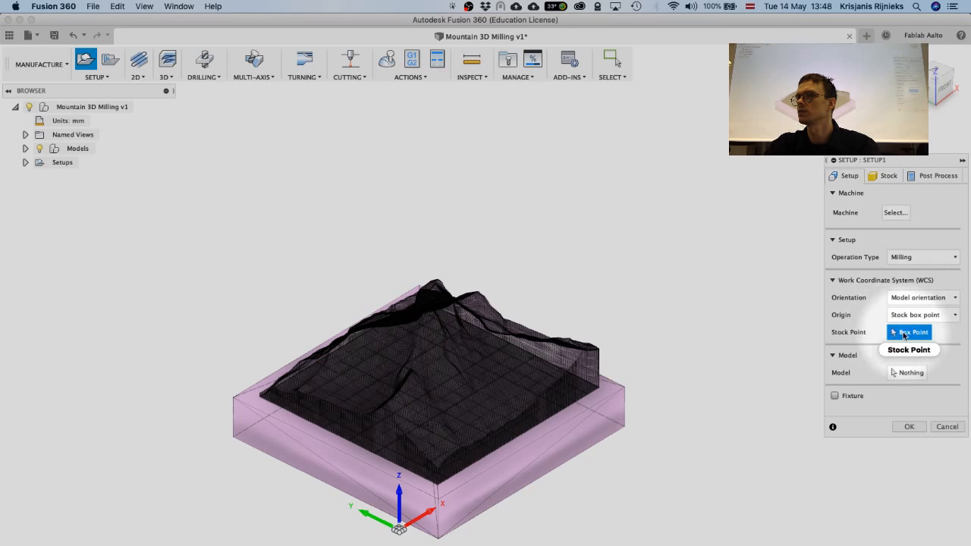
pyautogui.click(395, 387)
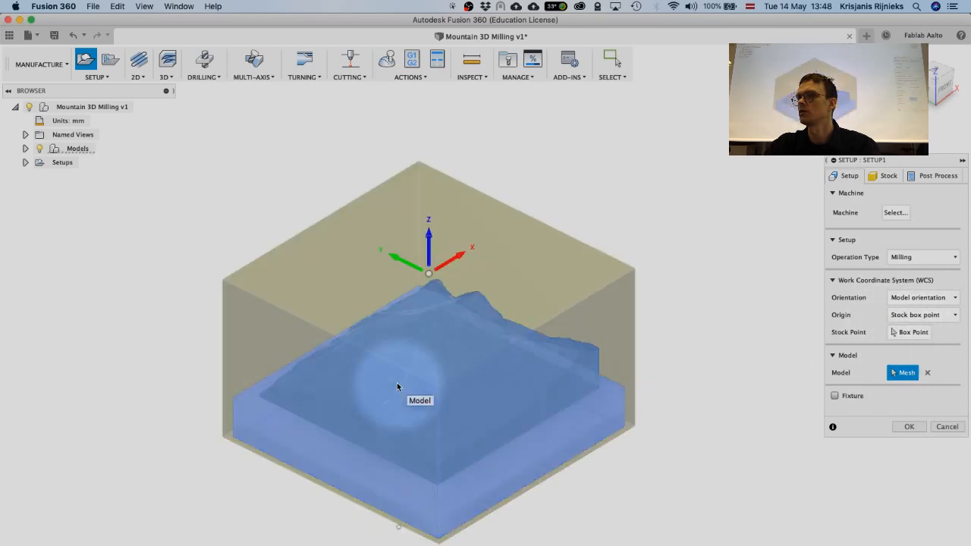
pyautogui.keyDown('shift'); pyautogui.moveTo(559, 453); pyautogui.dragTo(461, 409, button='middle'); pyautogui.keyUp('shift')
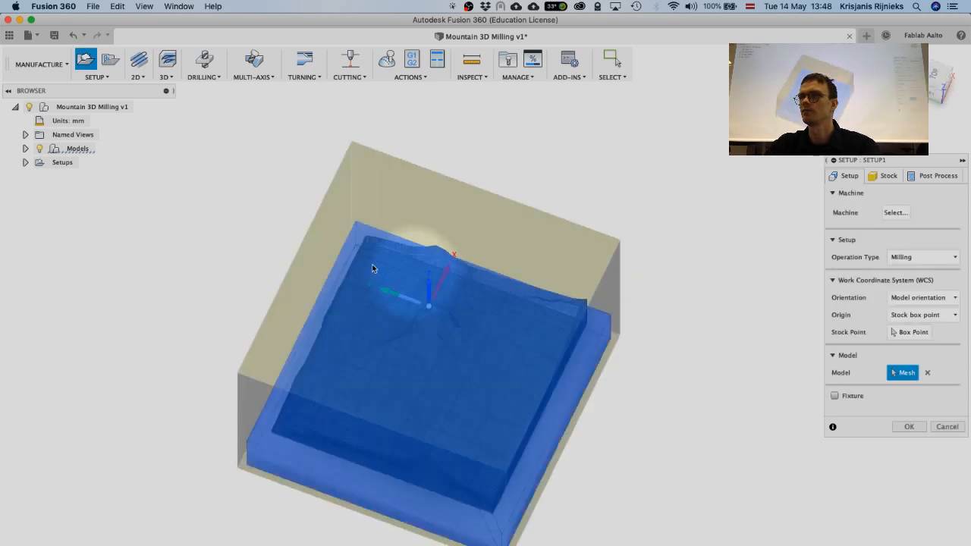
pyautogui.keyDown('shift'); pyautogui.moveTo(602, 456); pyautogui.dragTo(559, 427, button='middle'); pyautogui.keyUp('shift')
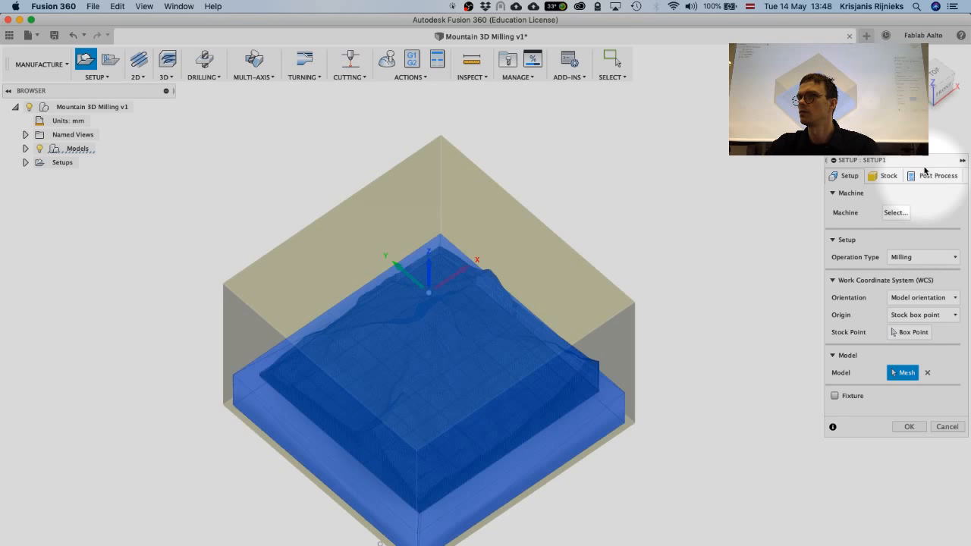
# Examine the stock's width, depth and height in the setup, and cancel the setup.
pyautogui.click(884, 176)
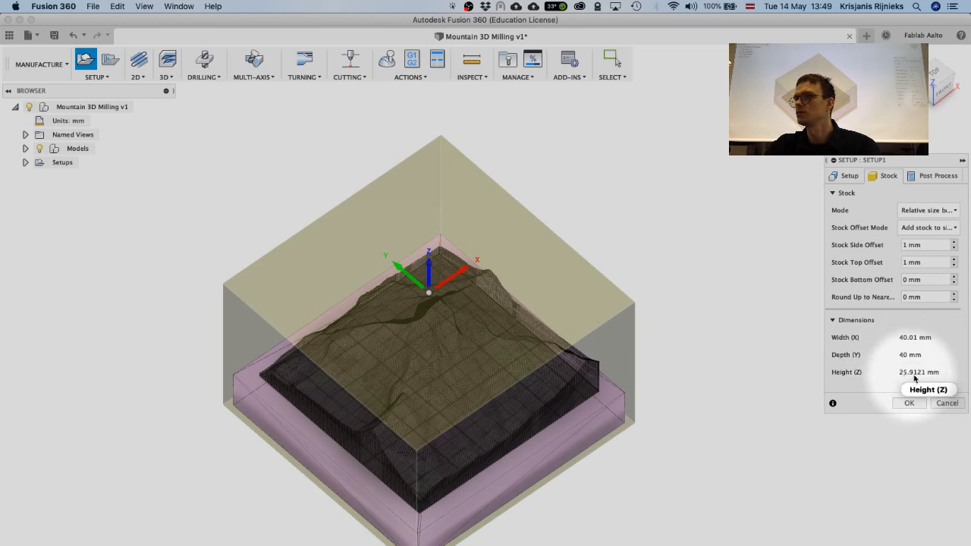
pyautogui.keyDown('shift'); pyautogui.moveTo(650, 362); pyautogui.dragTo(604, 356, button='middle'); pyautogui.keyUp('shift')
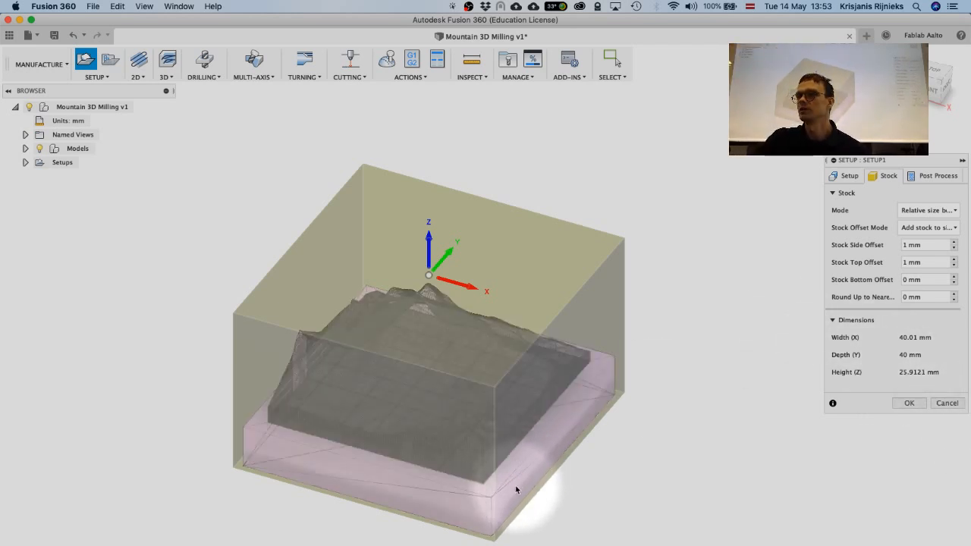
pyautogui.moveTo(515, 490); pyautogui.dragTo(475, 407, button='middle')
pyautogui.click(947, 403)
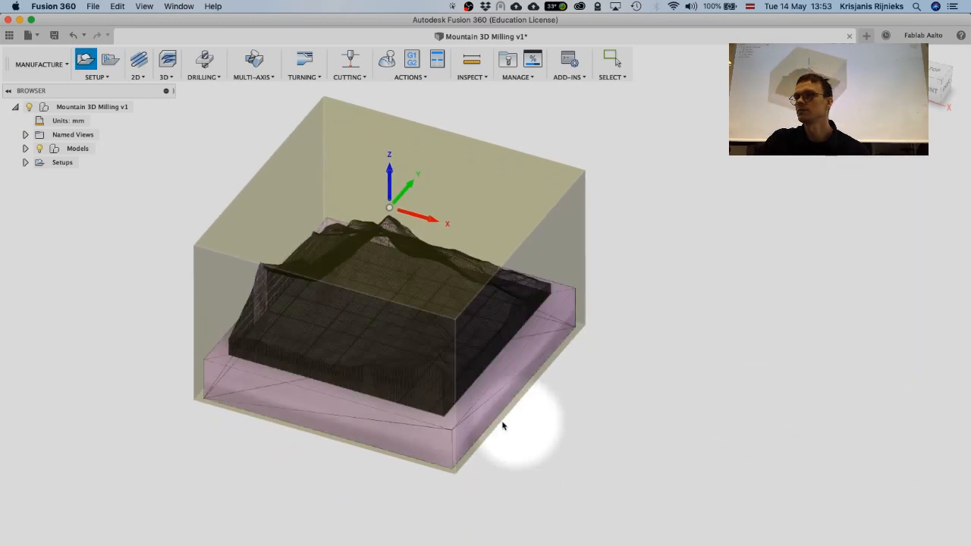
pyautogui.keyDown('shift'); pyautogui.moveTo(269, 388); pyautogui.dragTo(386, 369, button='middle'); pyautogui.keyUp('shift')
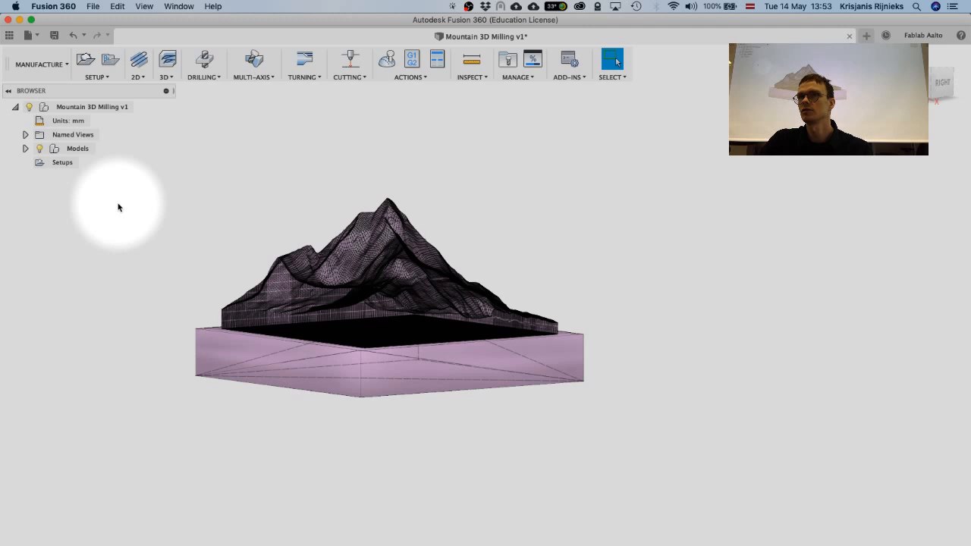
# Switch from the Manufacture workspace back to the Model workspace.
pyautogui.click(42, 64)
pyautogui.click(36, 92)
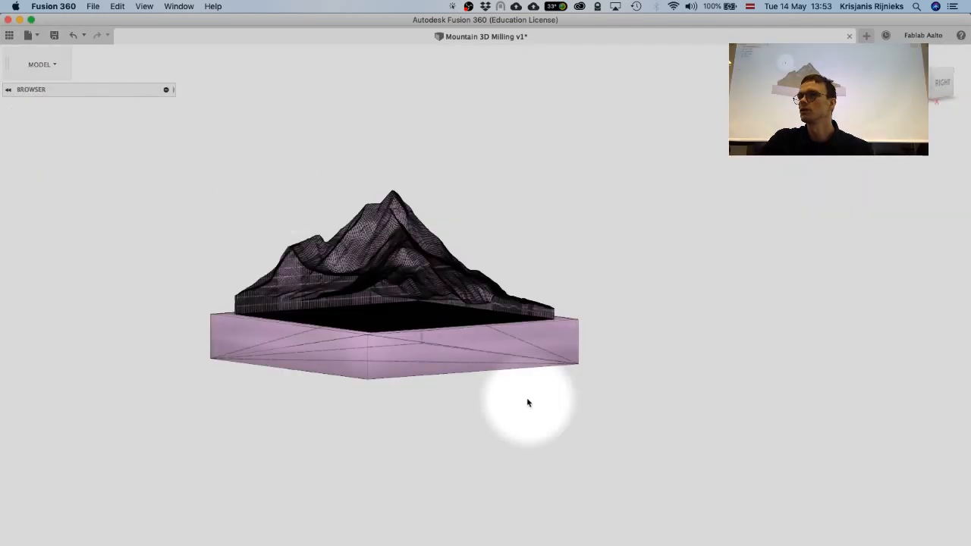
pyautogui.click(364, 357)
pyautogui.keyDown('shift'); pyautogui.moveTo(363, 356); pyautogui.dragTo(401, 403, button='middle'); pyautogui.keyUp('shift')
pyautogui.scroll(6, 400, 403)
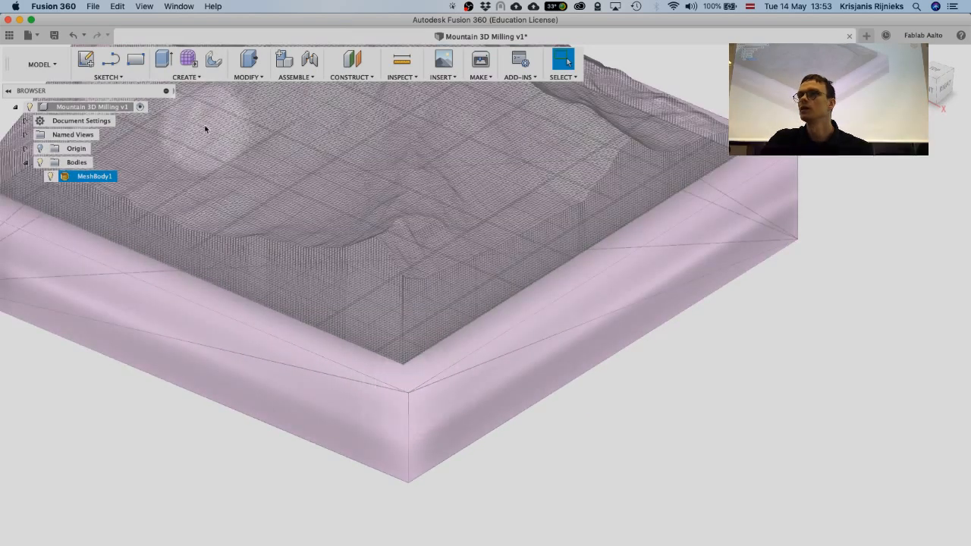
pyautogui.press('Escape')
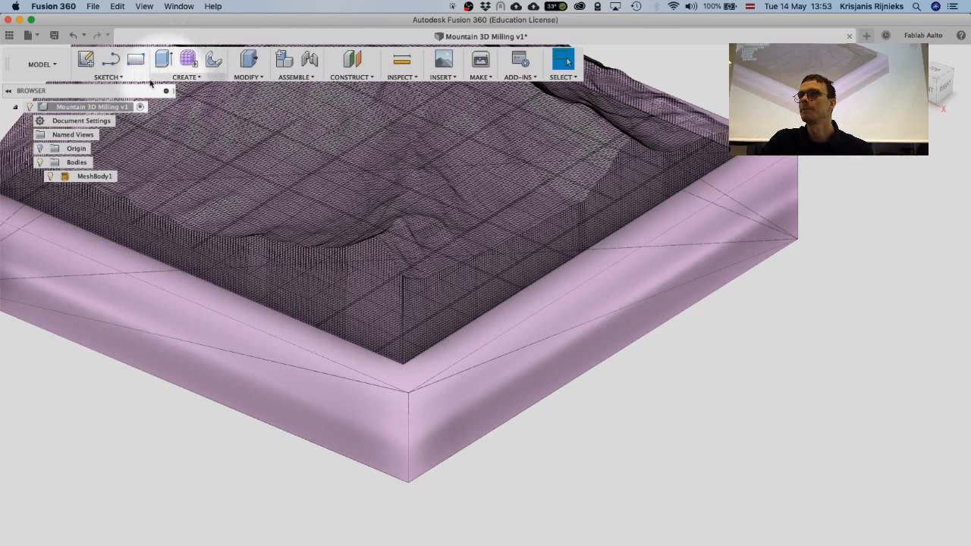
# Measure the vertical edge at the near corner of the mountain's base between its upper and lower mesh points, and close the measurement.
pyautogui.click(402, 61)
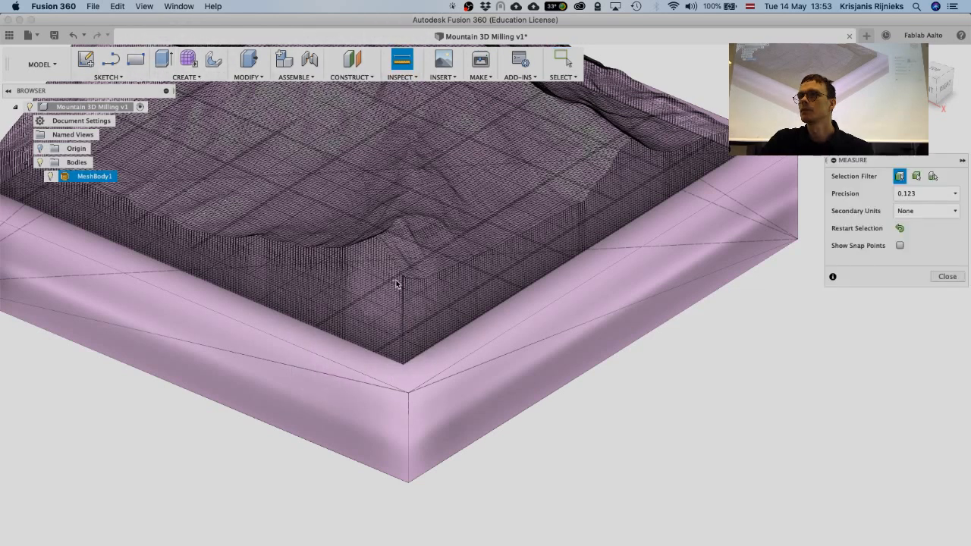
pyautogui.click(408, 394)
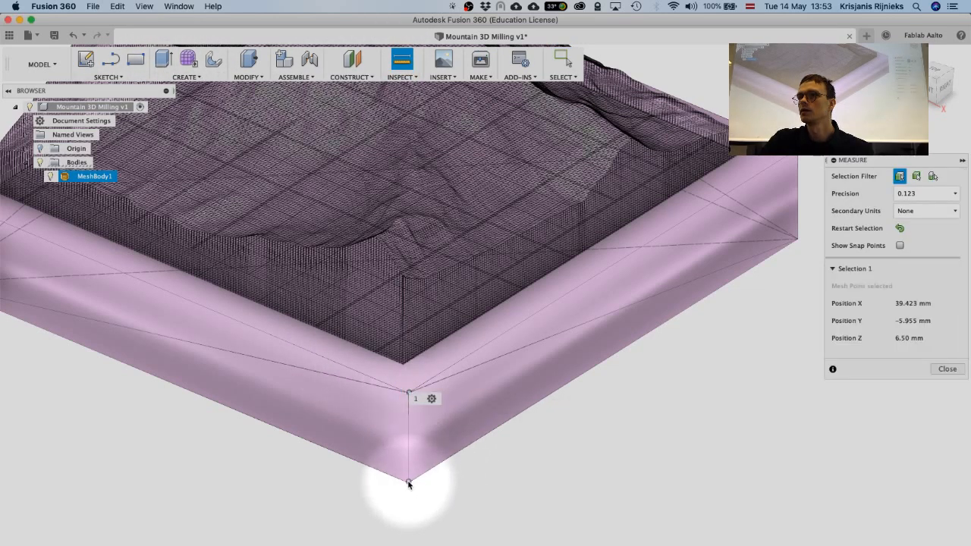
pyautogui.click(408, 483)
pyautogui.scroll(2, 444, 421)
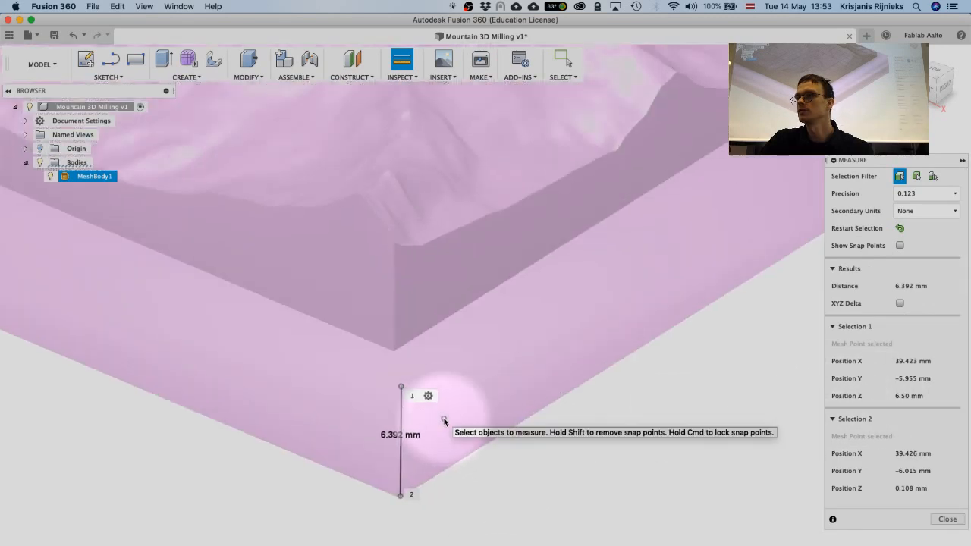
pyautogui.scroll(-5, 444, 421)
pyautogui.click(468, 151)
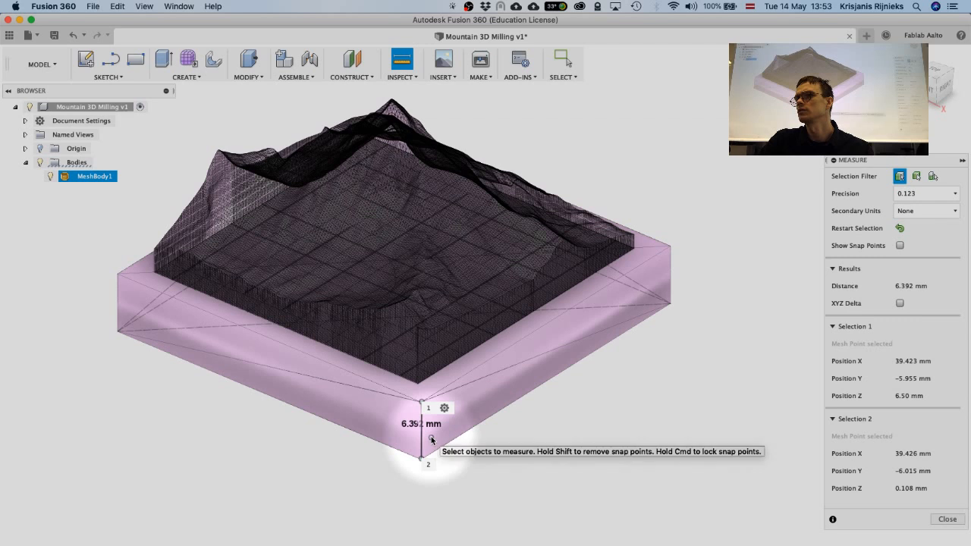
pyautogui.scroll(1, 430, 440)
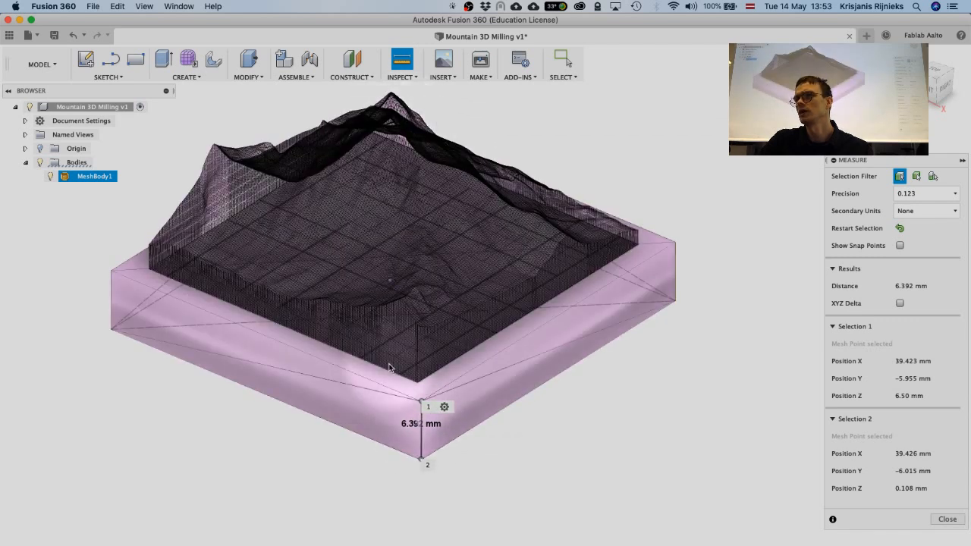
pyautogui.scroll(3, 422, 400)
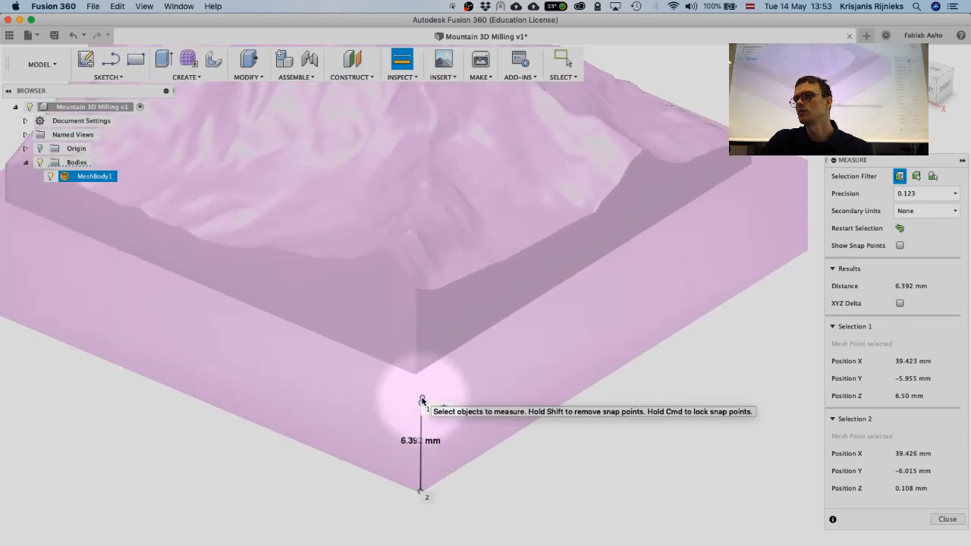
pyautogui.scroll(-5, 423, 400)
pyautogui.scroll(4, 424, 421)
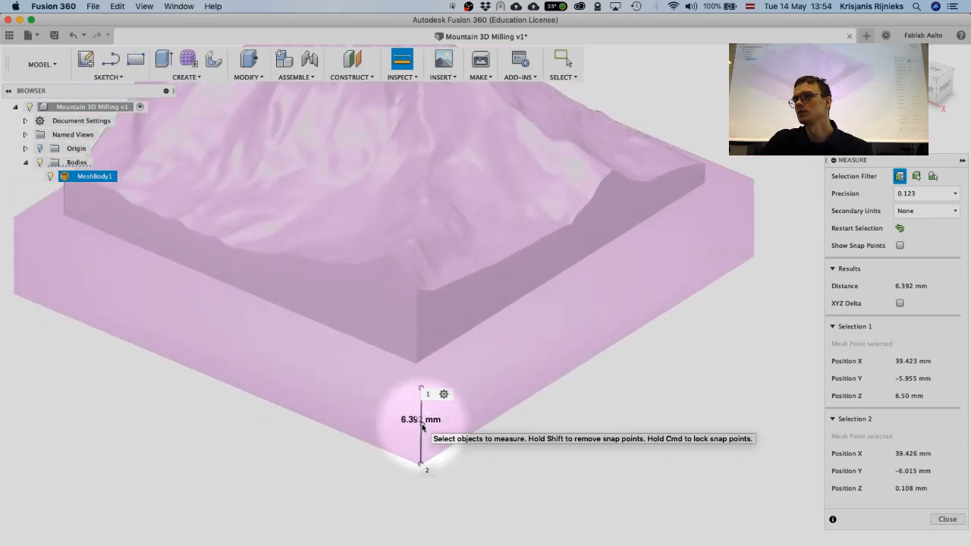
pyautogui.scroll(3, 421, 414)
pyautogui.scroll(-3, 418, 413)
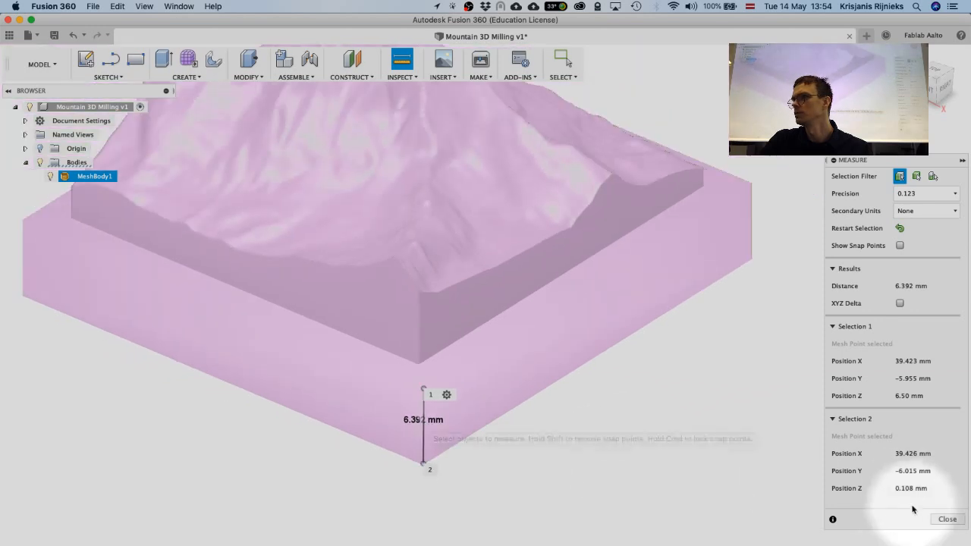
pyautogui.click(947, 519)
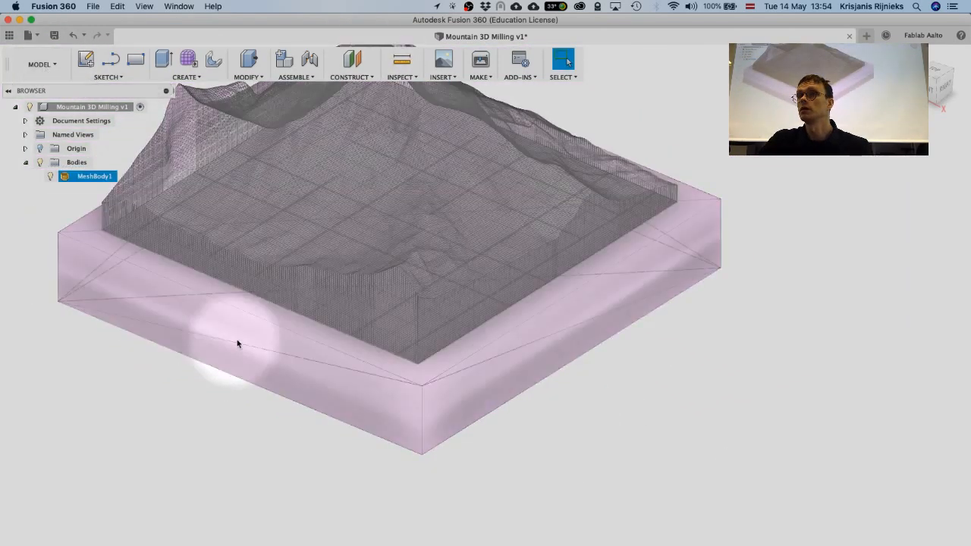
# Start another measurement on the mountain and pick points on the mesh surface.
pyautogui.scroll(-5, 342, 292)
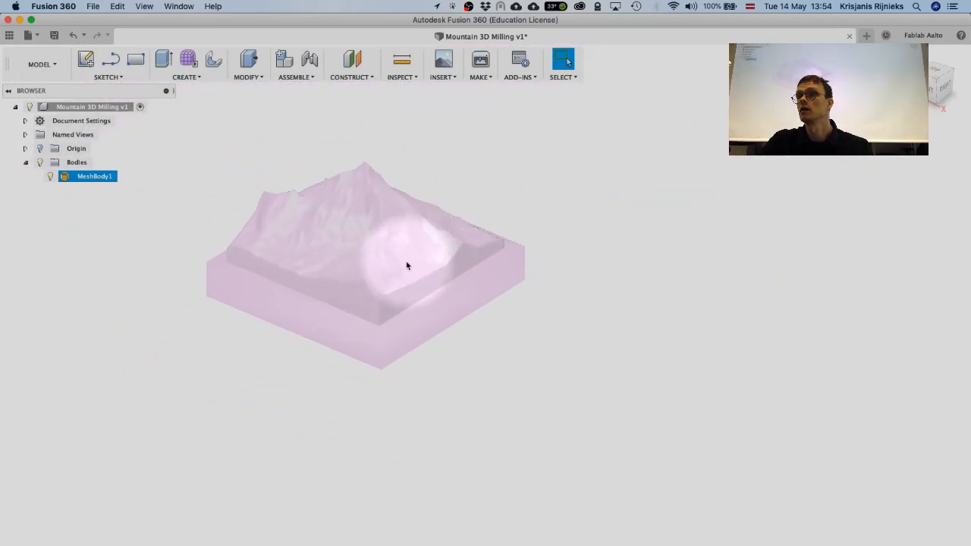
pyautogui.click(385, 357)
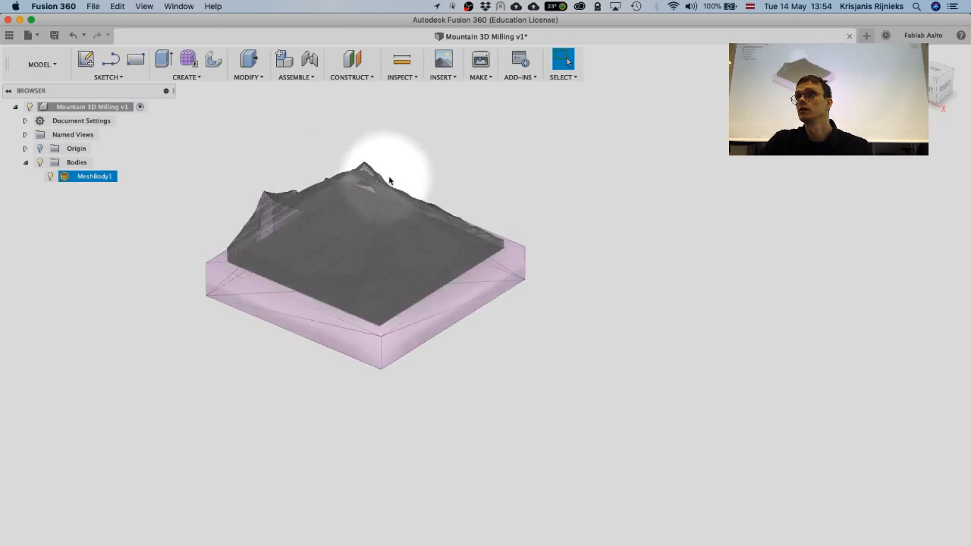
pyautogui.keyDown('shift'); pyautogui.moveTo(389, 180); pyautogui.dragTo(368, 217, button='middle'); pyautogui.keyUp('shift')
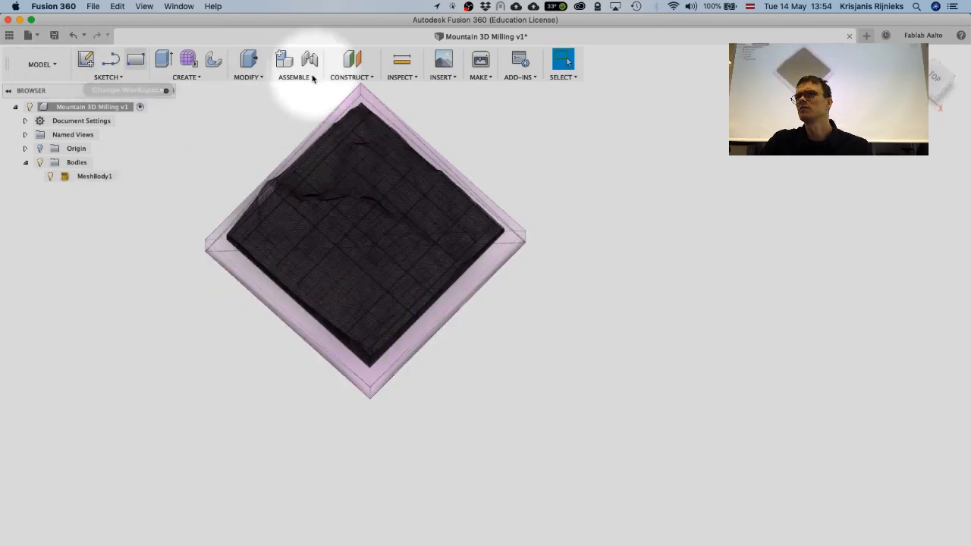
pyautogui.click(402, 60)
pyautogui.click(343, 256)
pyautogui.keyDown('shift'); pyautogui.moveTo(343, 256); pyautogui.dragTo(369, 327, button='middle'); pyautogui.keyUp('shift')
pyautogui.click(364, 229)
pyautogui.click(367, 265)
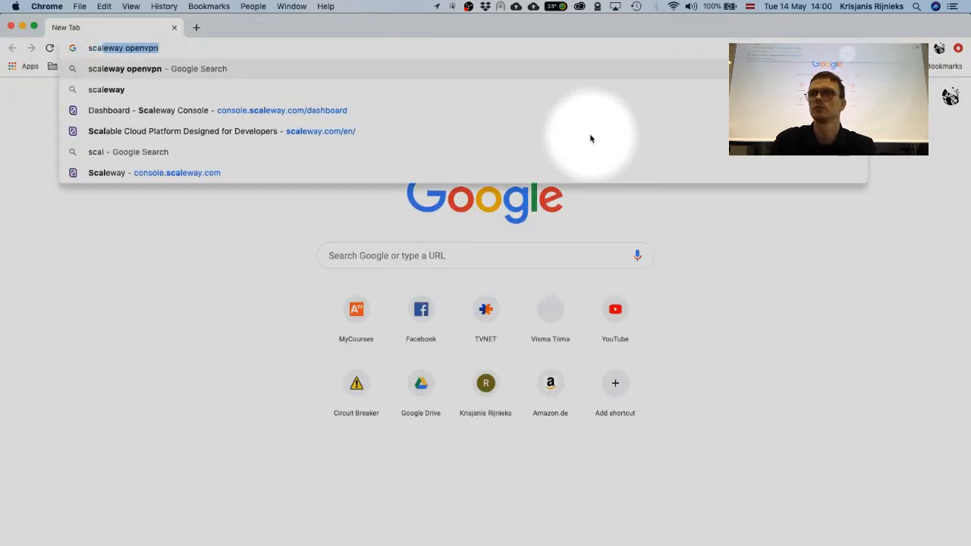
# Search Google for "scaling mesh in fusion 360", read how to scale a mesh body, and switch back to Fusion 360.
pyautogui.write('ling mesh ')
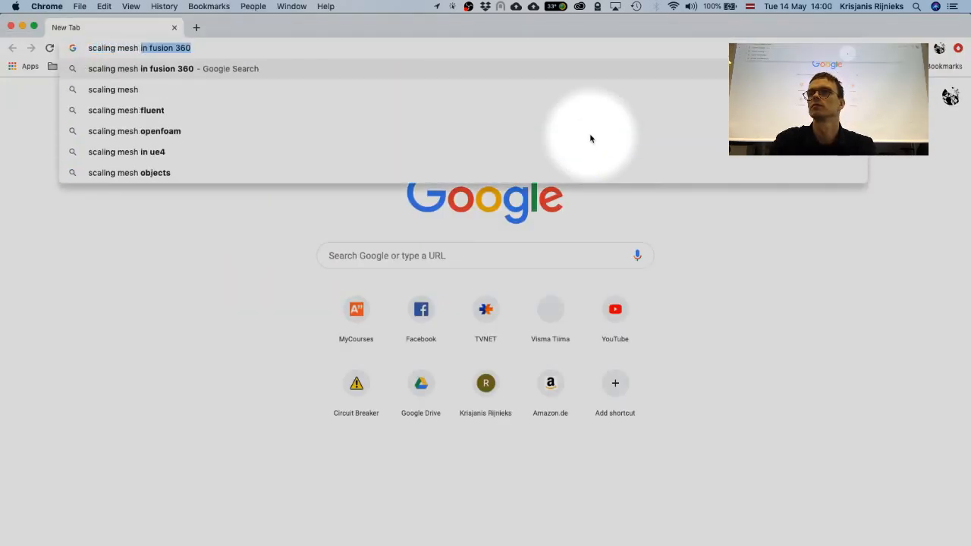
pyautogui.write('in')
pyautogui.press('Return')
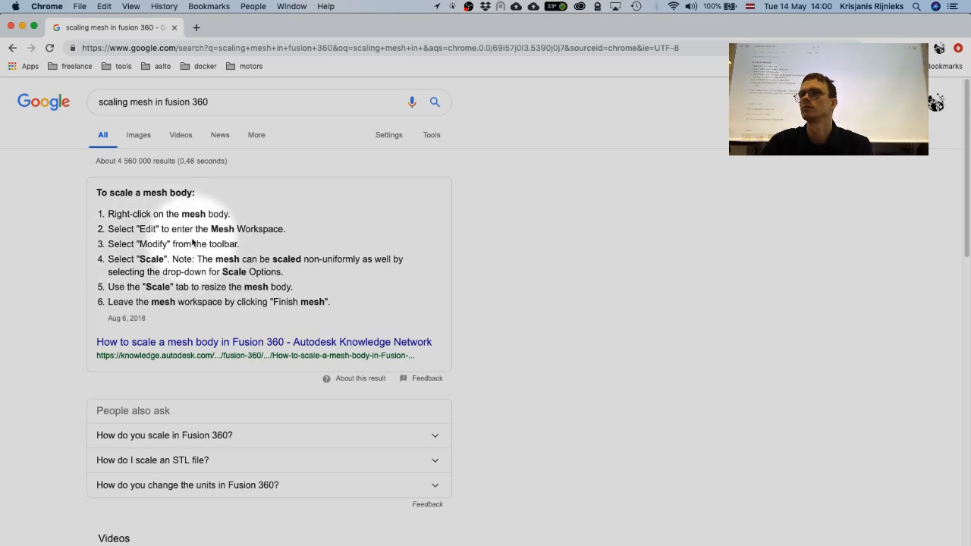
pyautogui.press('super+Tab')
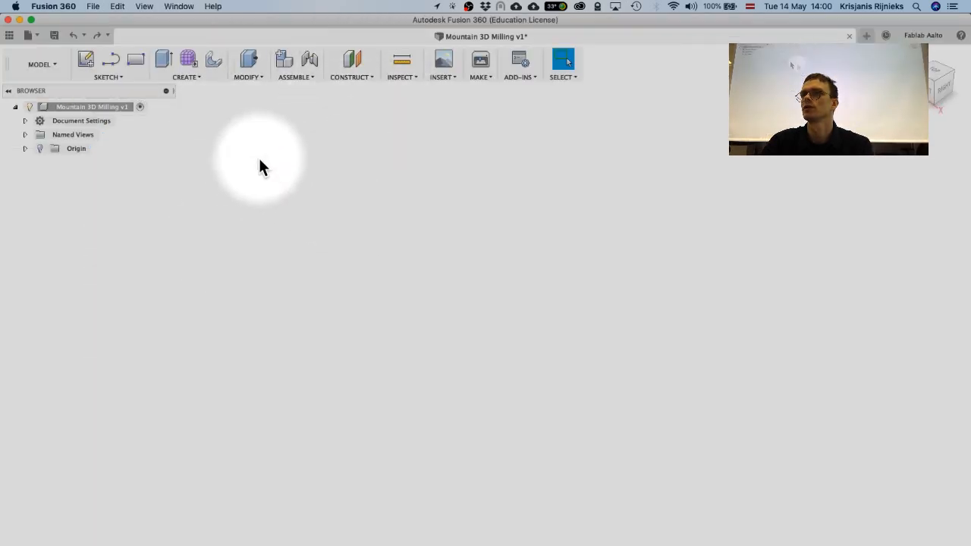
# Insert the mesh file Mountain.stl from Downloads with the unit type Millimeter.
pyautogui.click(351, 76)
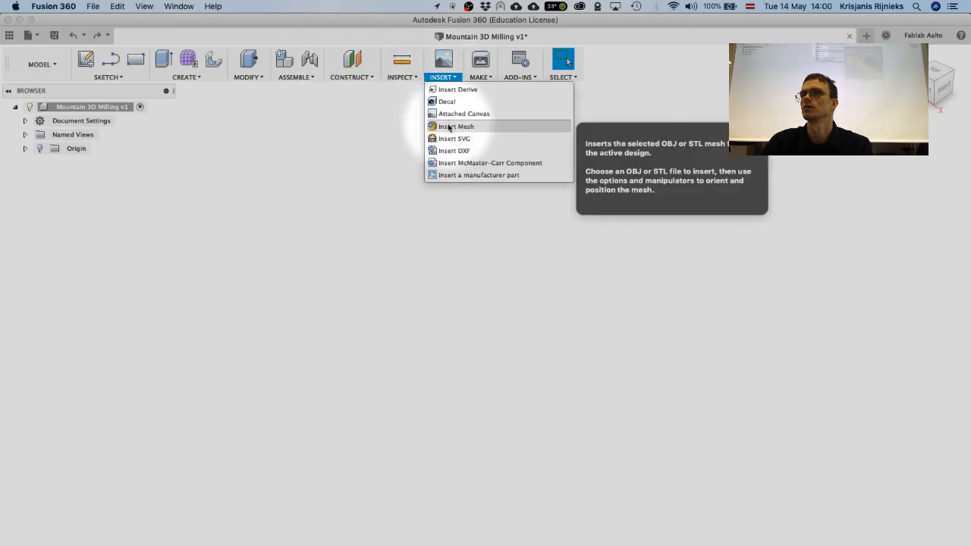
pyautogui.click(448, 127)
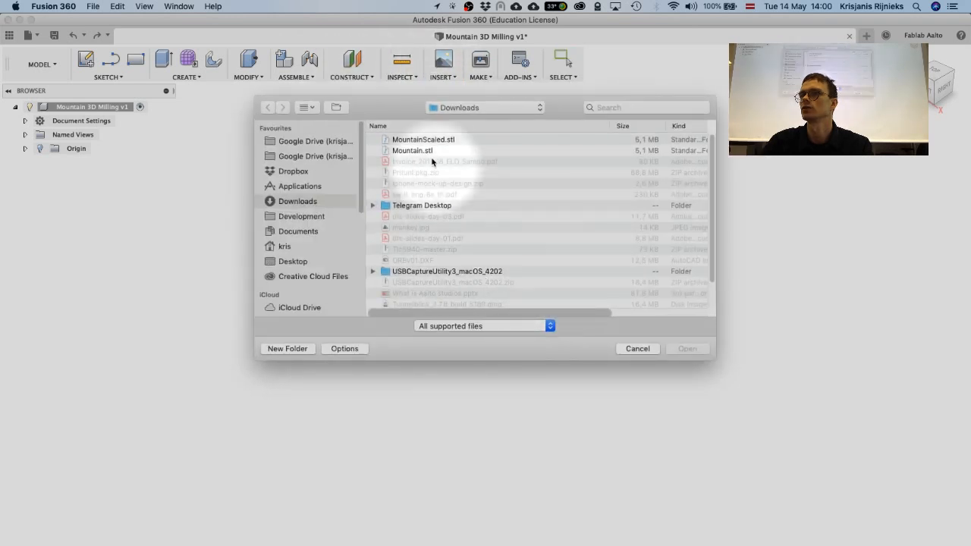
pyautogui.click(434, 152)
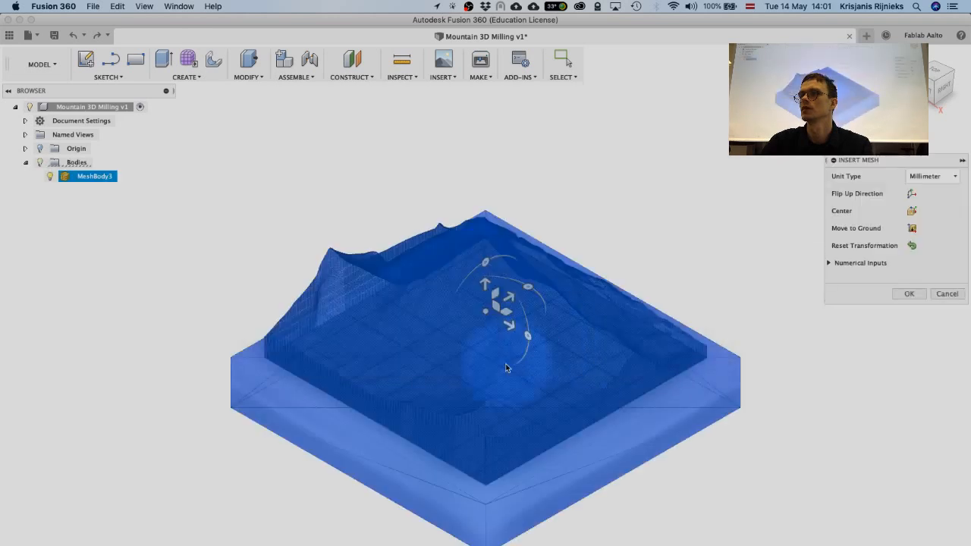
pyautogui.rightClick(483, 352)
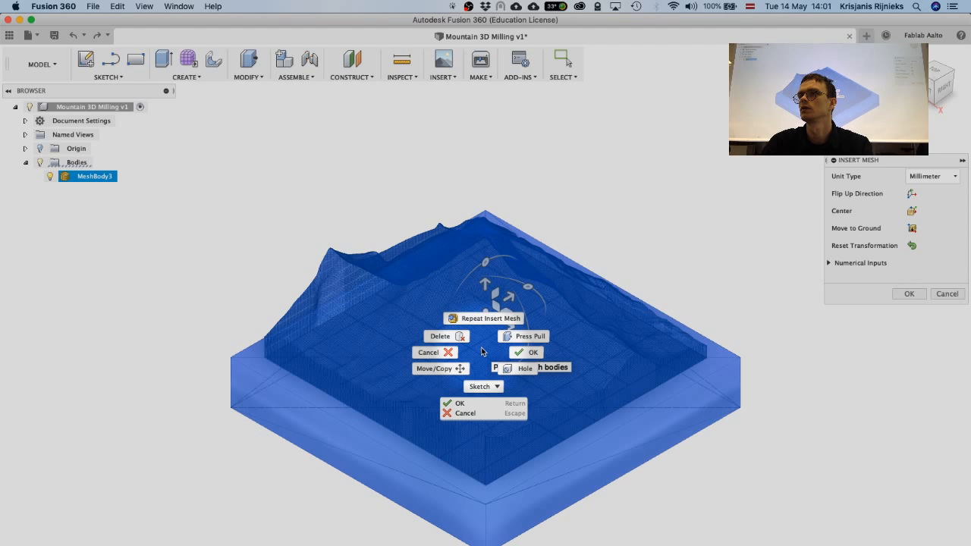
pyautogui.click(909, 294)
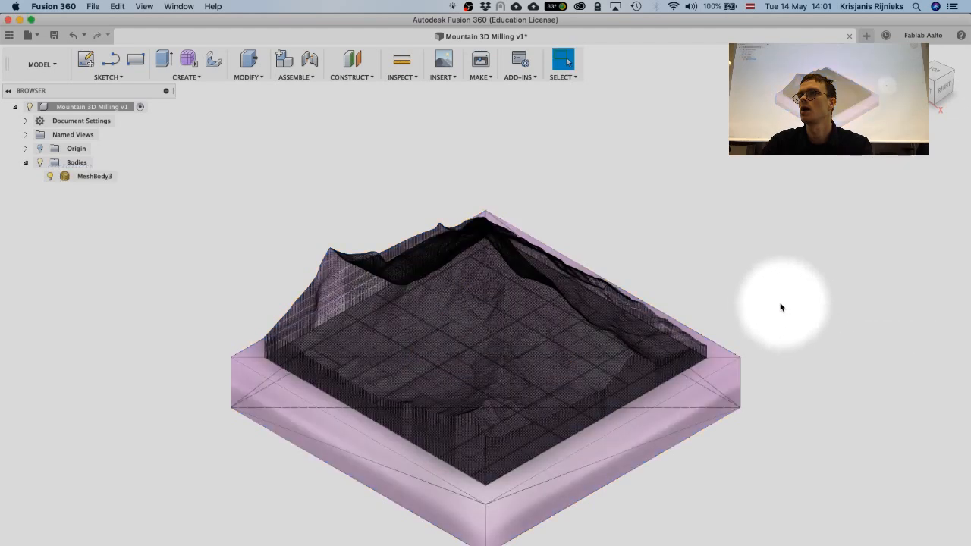
# Open the inserted mountain mesh for editing in the Mesh workspace.
pyautogui.rightClick(454, 333)
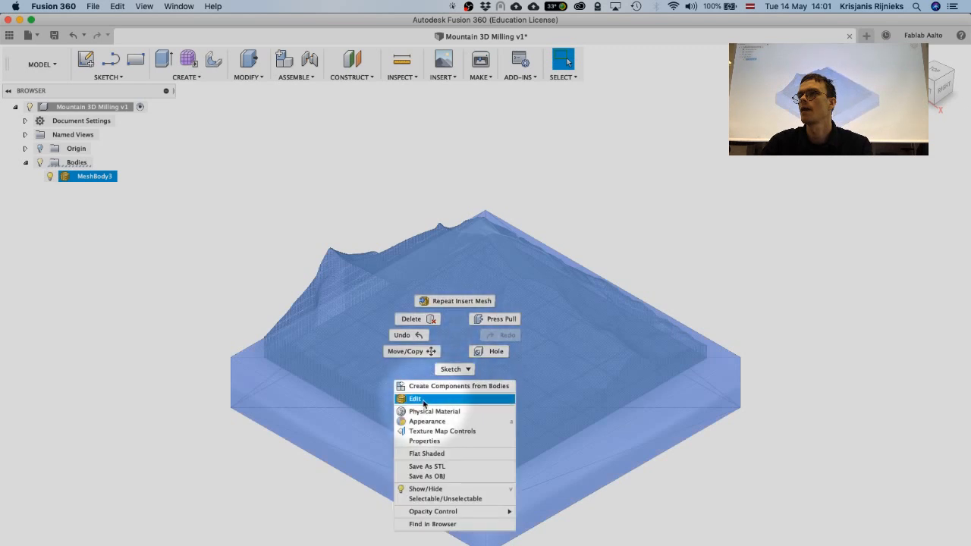
pyautogui.click(422, 398)
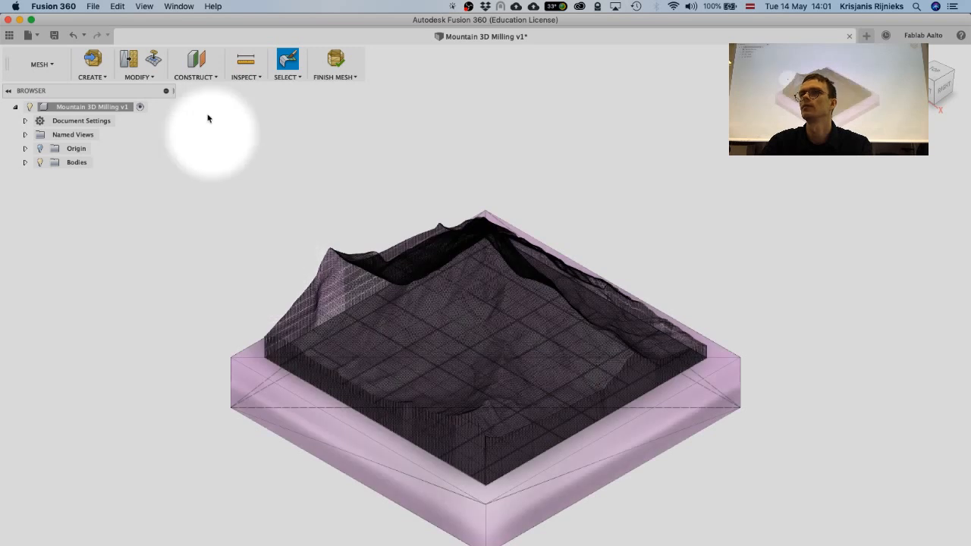
pyautogui.click(147, 77)
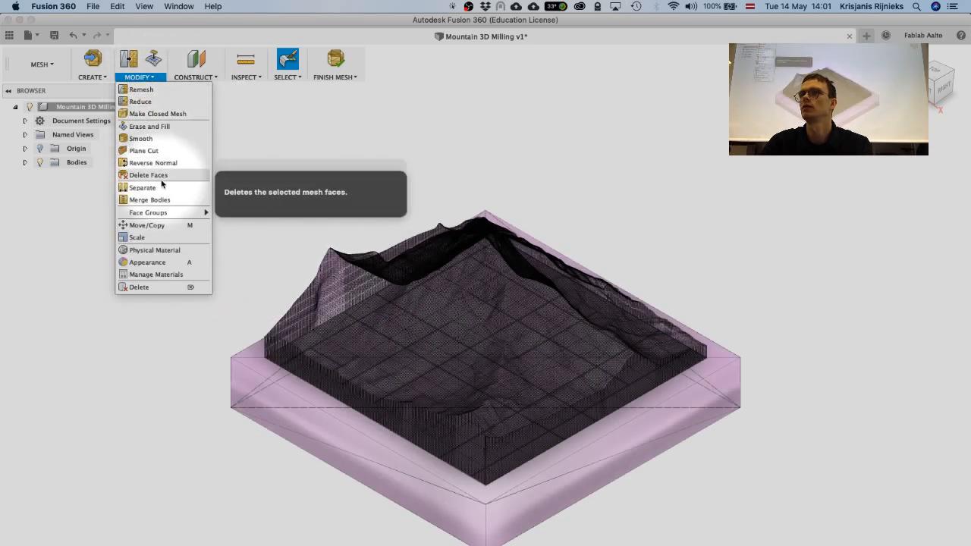
pyautogui.click(156, 246)
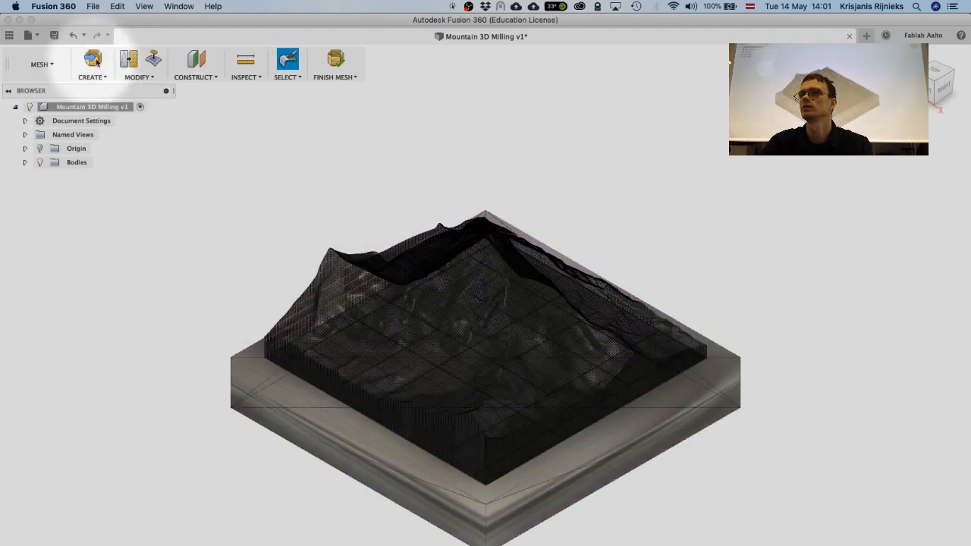
pyautogui.click(135, 78)
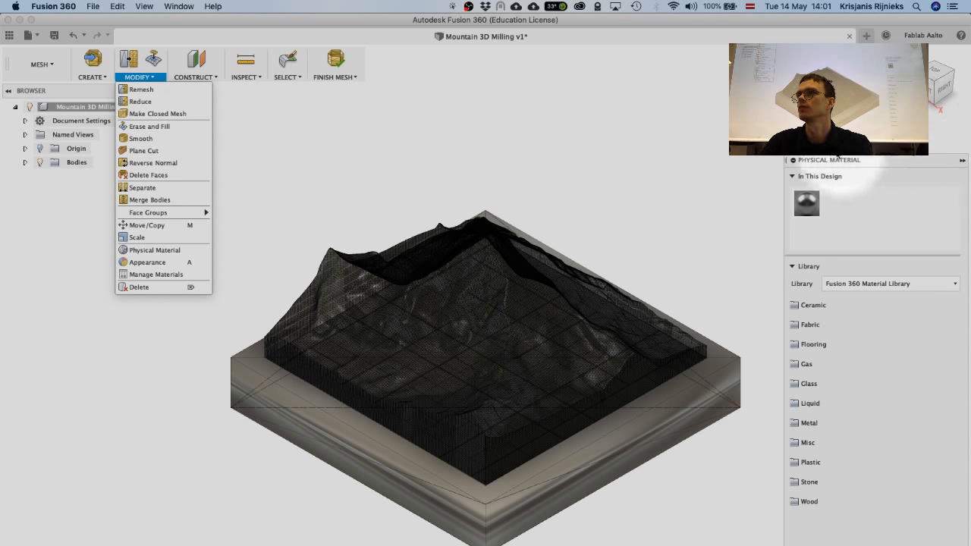
pyautogui.click(793, 161)
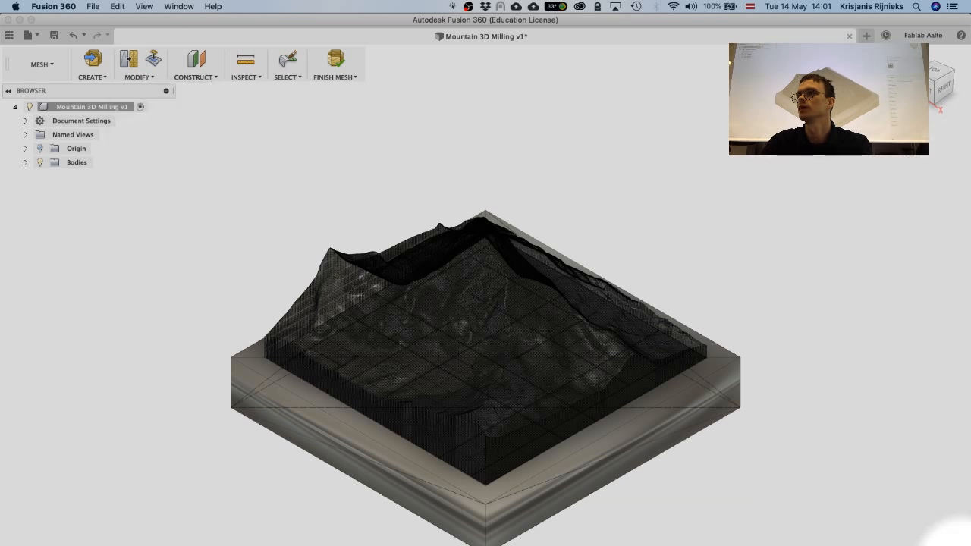
# Enlarge the whole mountain mesh freehand with the Scale command using the Uniform scale type, and apply it.
pyautogui.click(144, 79)
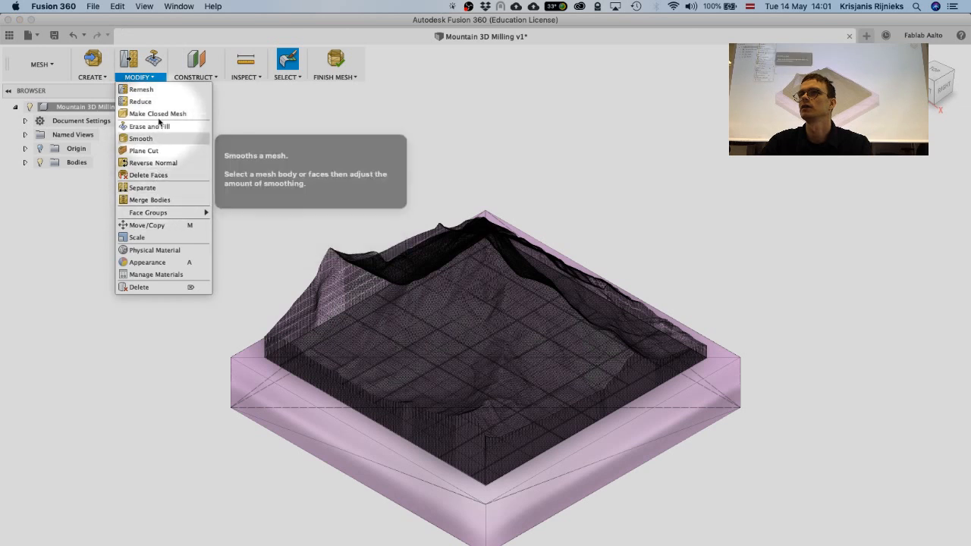
pyautogui.moveTo(152, 212)
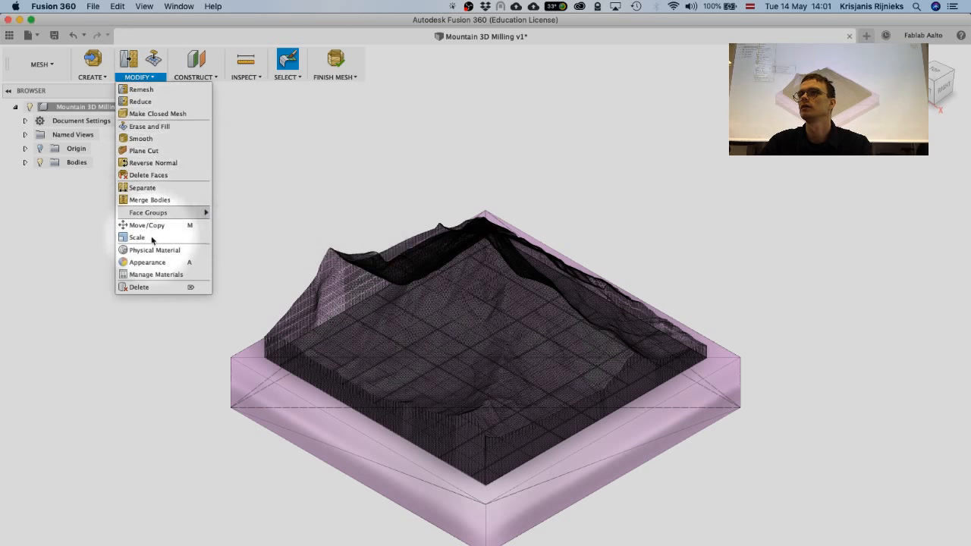
pyautogui.click(149, 238)
pyautogui.click(459, 309)
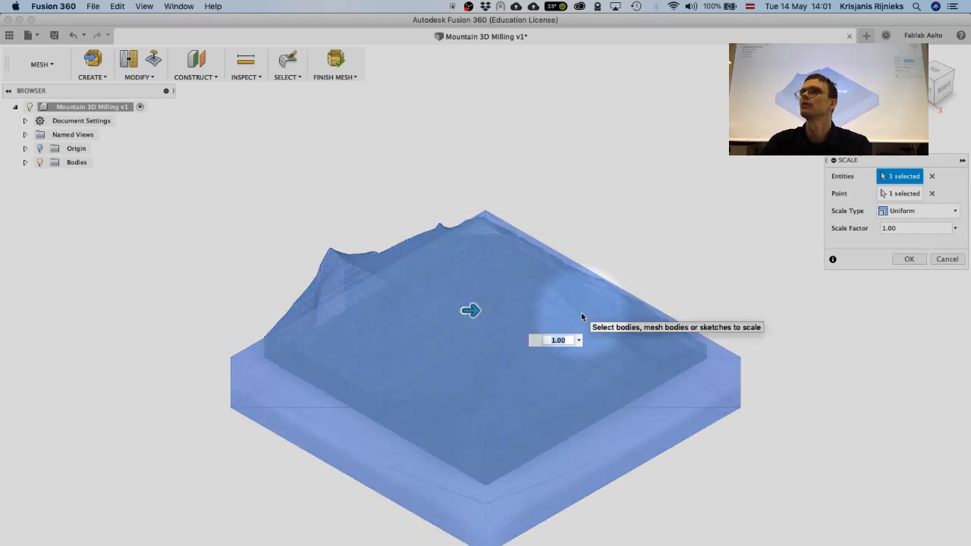
pyautogui.click(955, 213)
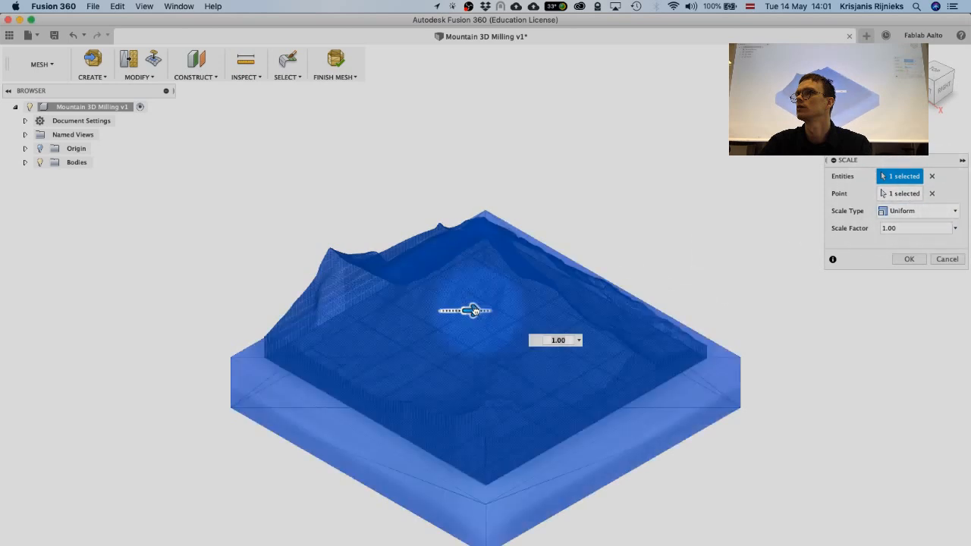
pyautogui.scroll(2, 552, 311)
pyautogui.moveTo(552, 311); pyautogui.dragTo(708, 313)
pyautogui.scroll(-5, 634, 314)
pyautogui.click(907, 258)
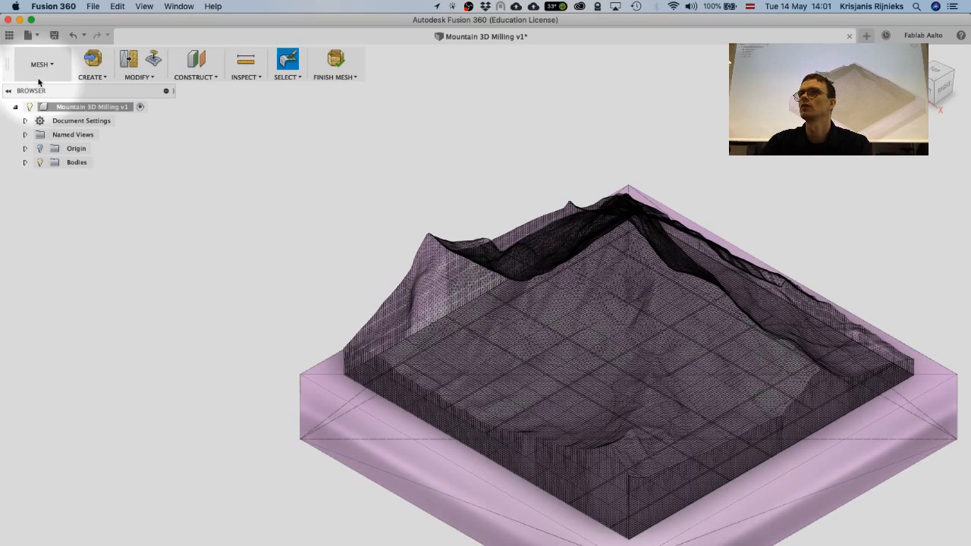
# Leave the Mesh workspace and switch to the Model workspace with nothing selected.
pyautogui.click(42, 65)
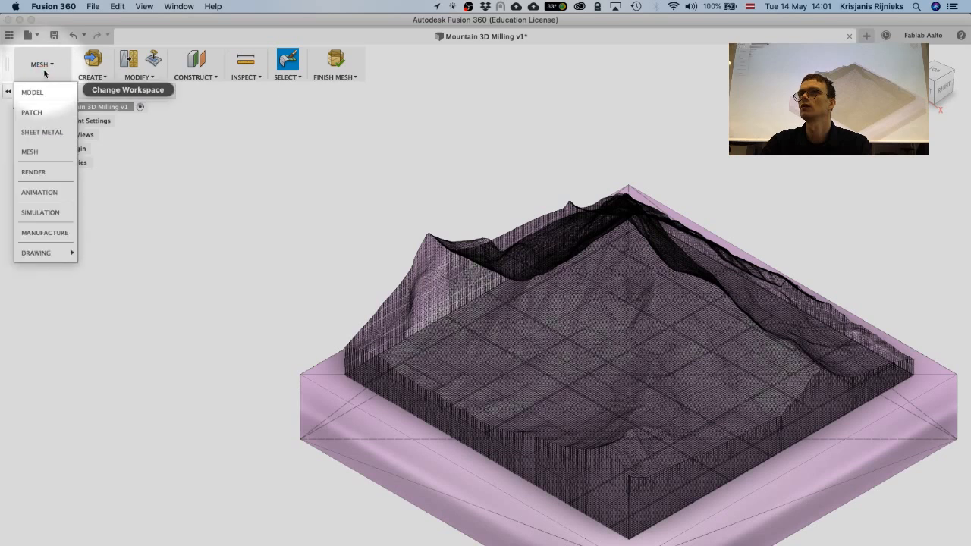
pyautogui.click(44, 95)
pyautogui.click(389, 303)
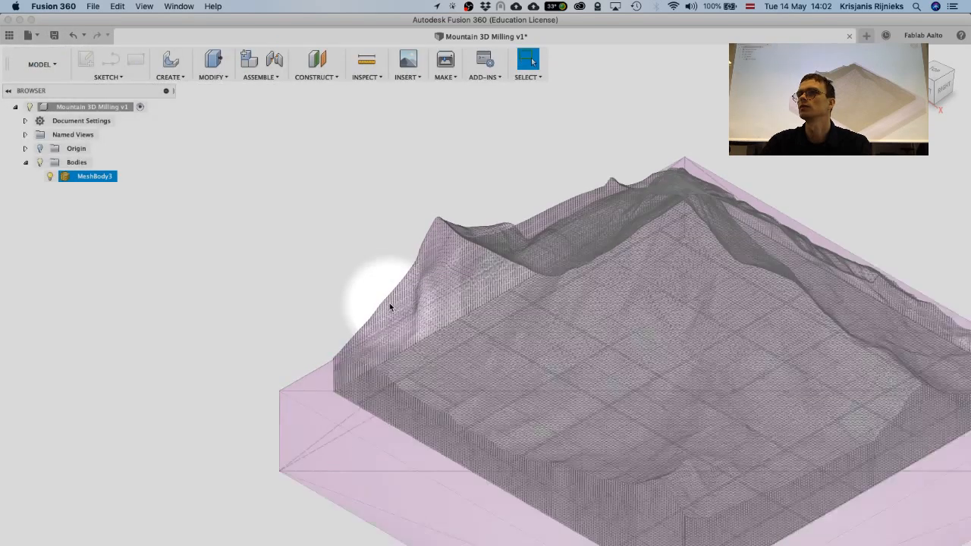
pyautogui.scroll(-8, 389, 303)
pyautogui.click(260, 251)
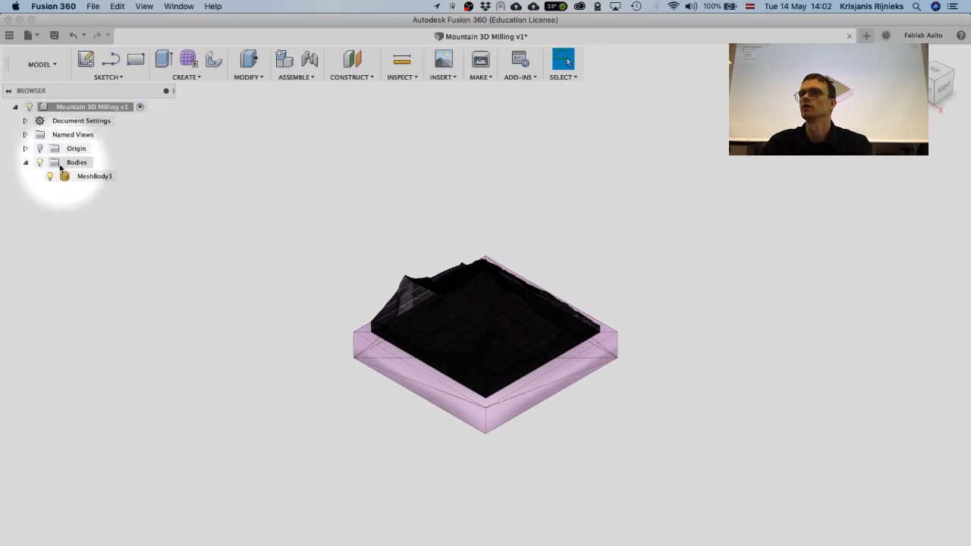
# Start a sketch on the horizontal origin plane and draw a rectangle about 310 mm wide around the mountain mesh.
pyautogui.click(85, 59)
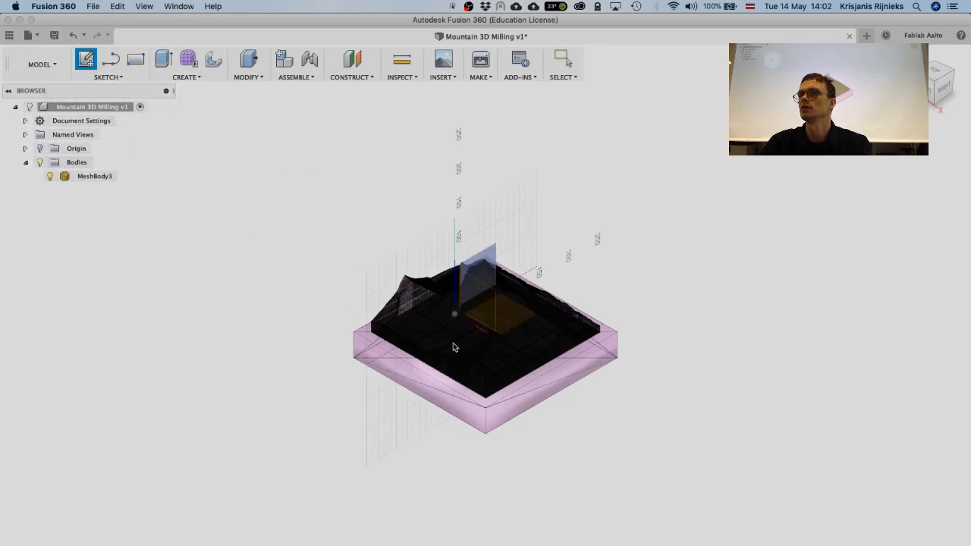
pyautogui.click(507, 317)
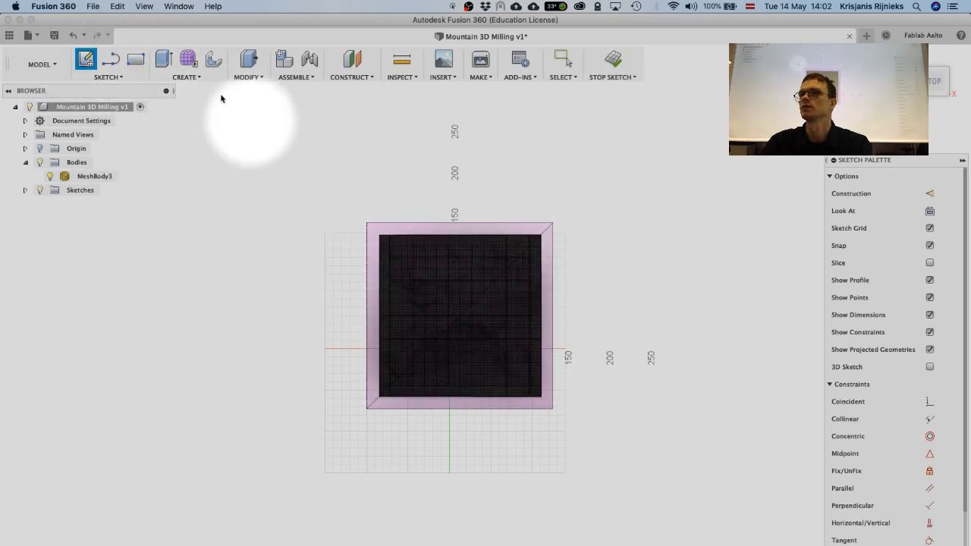
pyautogui.click(135, 59)
pyautogui.click(333, 200)
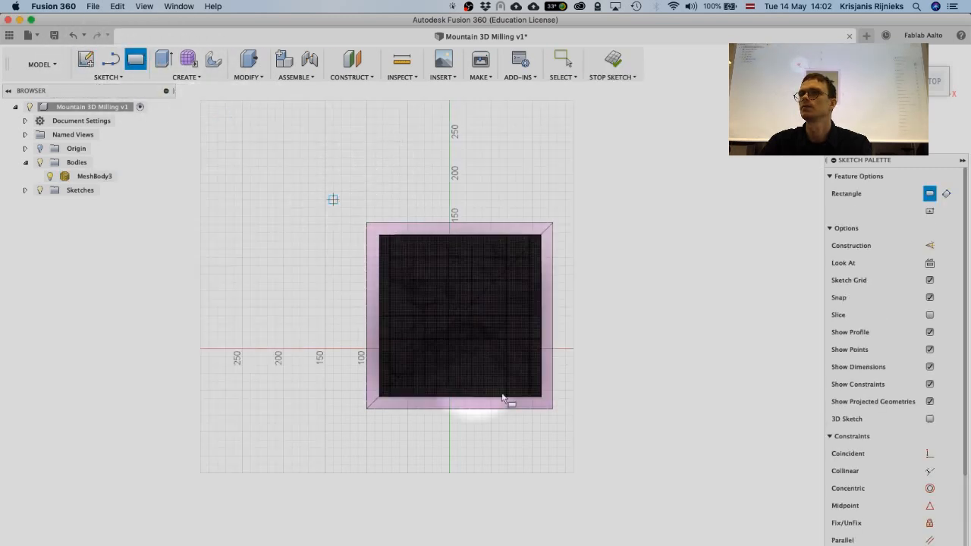
pyautogui.click(590, 447)
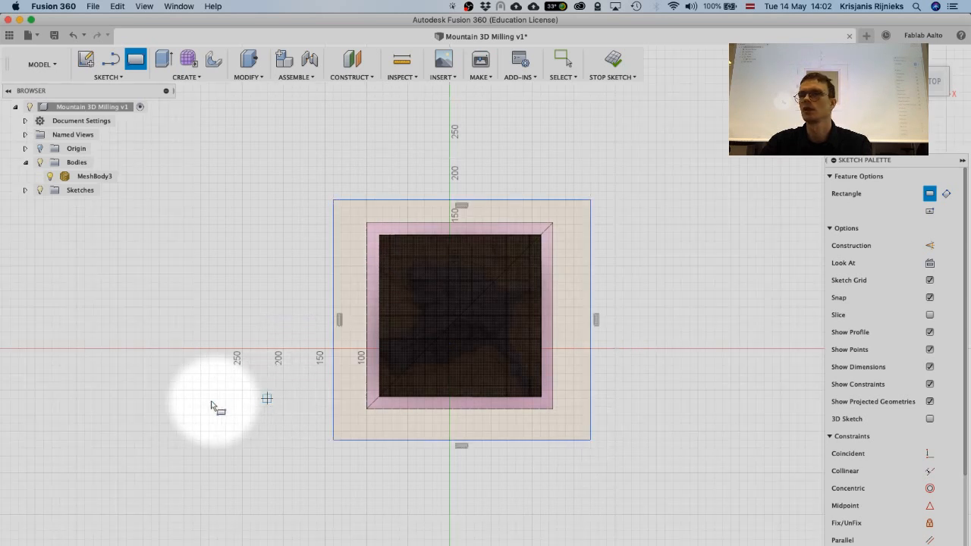
pyautogui.press('Escape')
# Dimension the rectangle's width and height to 300 mm each.
pyautogui.click(334, 441)
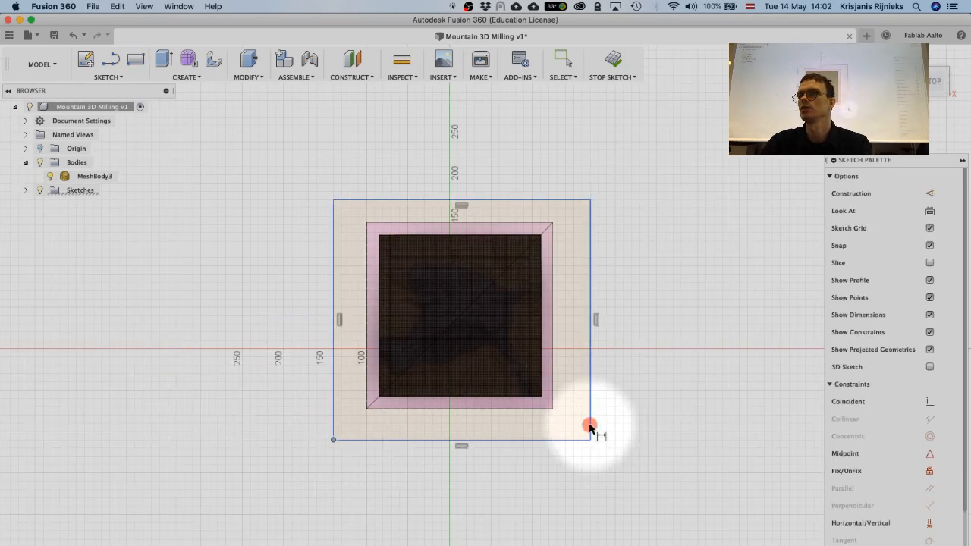
pyautogui.click(590, 440)
pyautogui.click(552, 493)
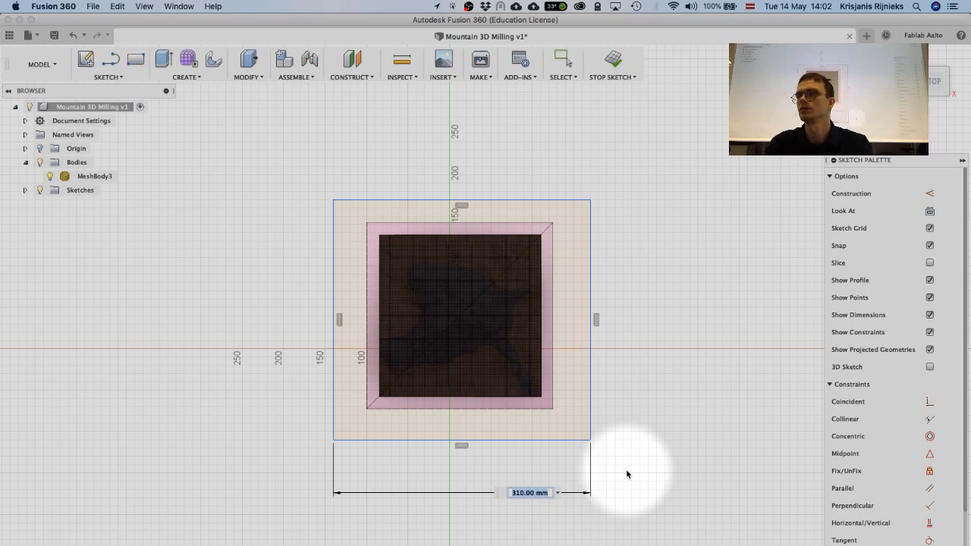
pyautogui.write('300')
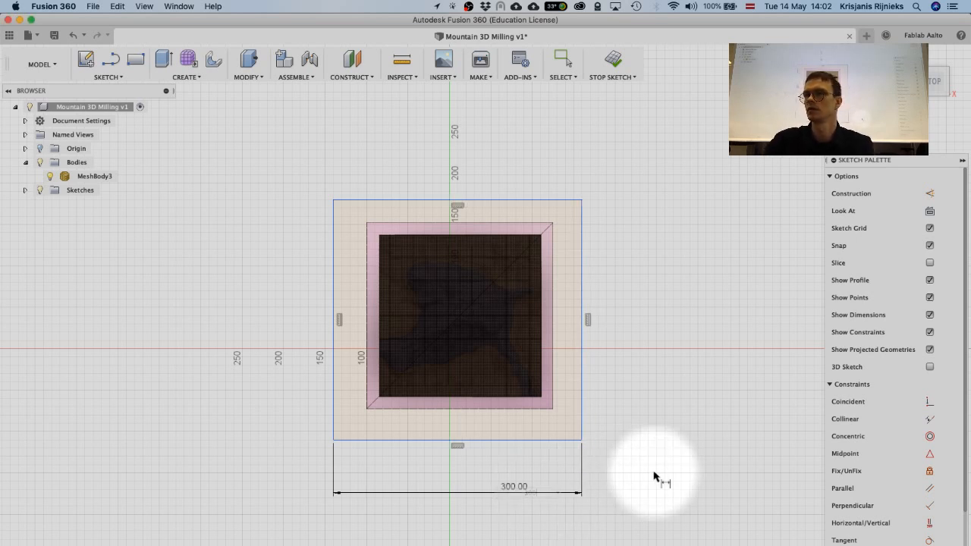
pyautogui.press('Return')
pyautogui.click(333, 200)
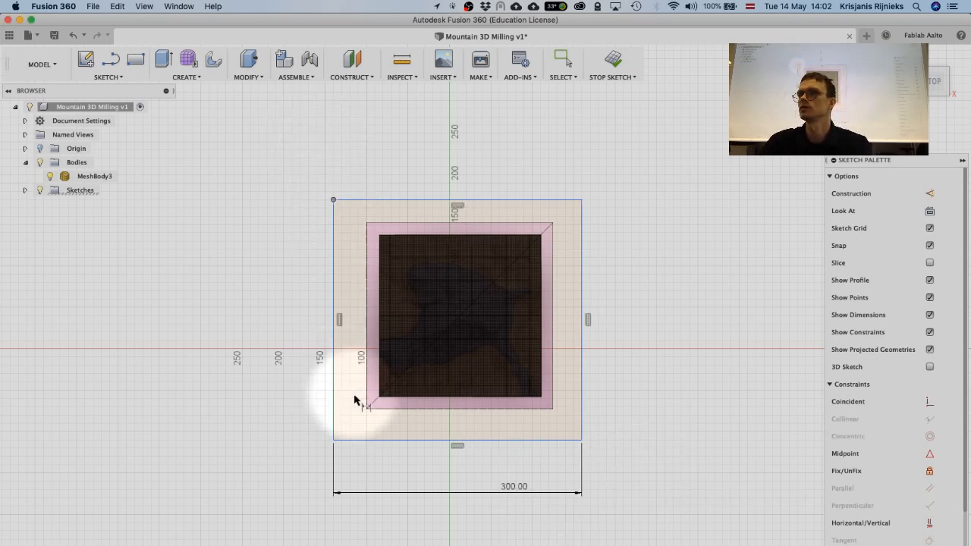
pyautogui.click(341, 437)
pyautogui.click(275, 410)
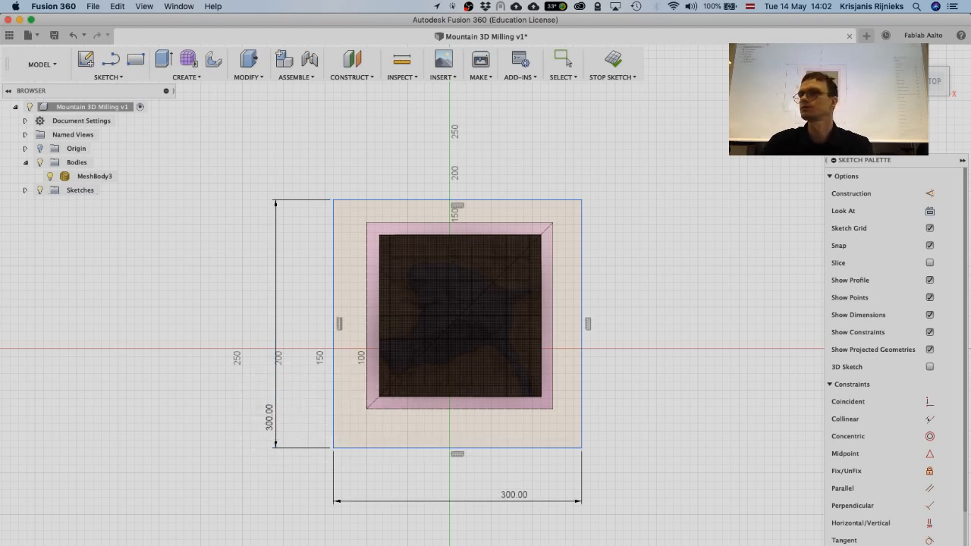
# Draw a construction line between the midpoints of the square's vertical sides and place a point at the line's midpoint.
pyautogui.click(110, 61)
pyautogui.click(337, 326)
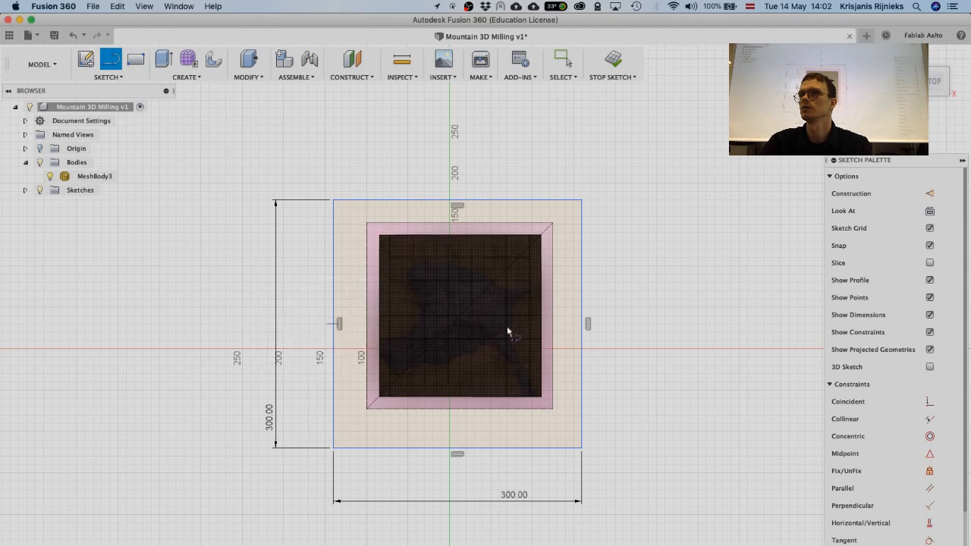
pyautogui.click(583, 326)
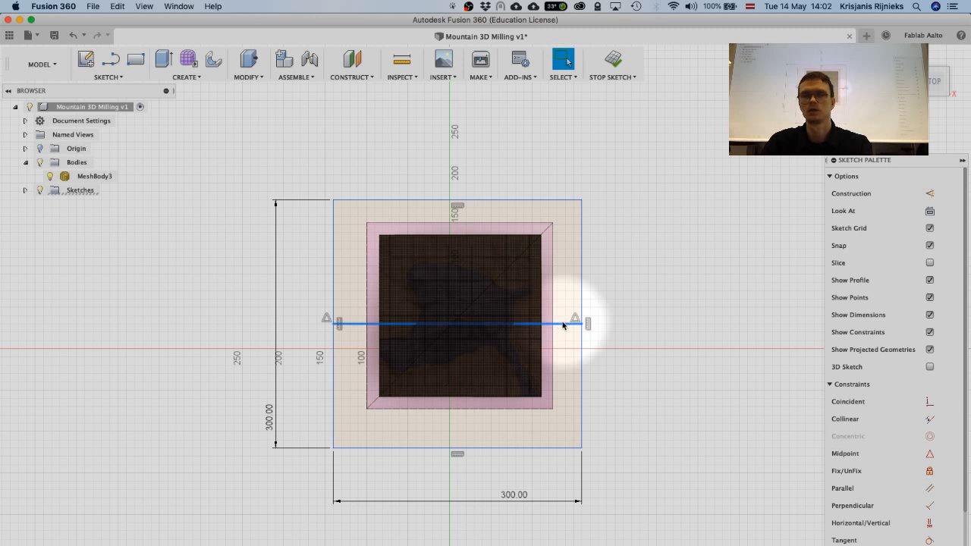
pyautogui.click(108, 77)
pyautogui.click(112, 210)
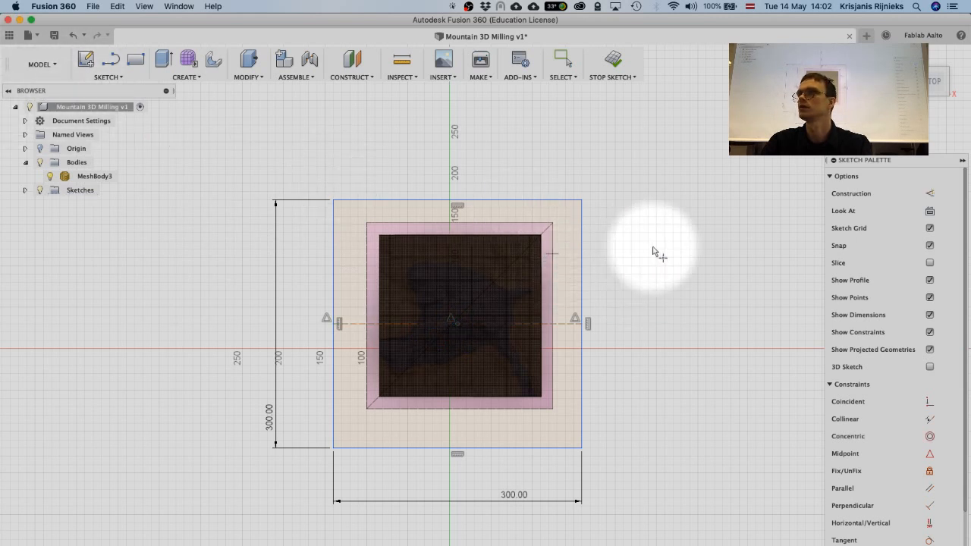
pyautogui.press('Escape')
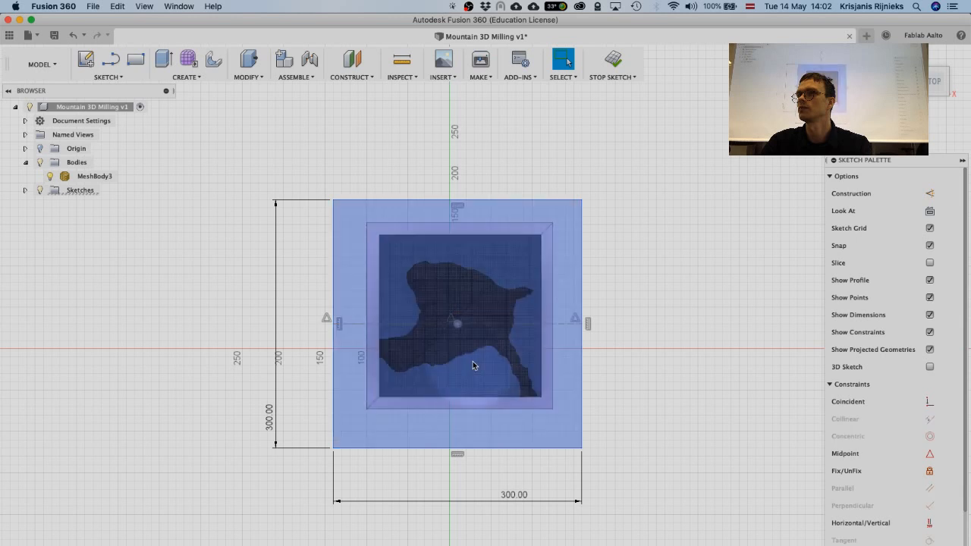
# Constrain the square's centre point coincident with the origin and finish the sketch.
pyautogui.click(455, 353)
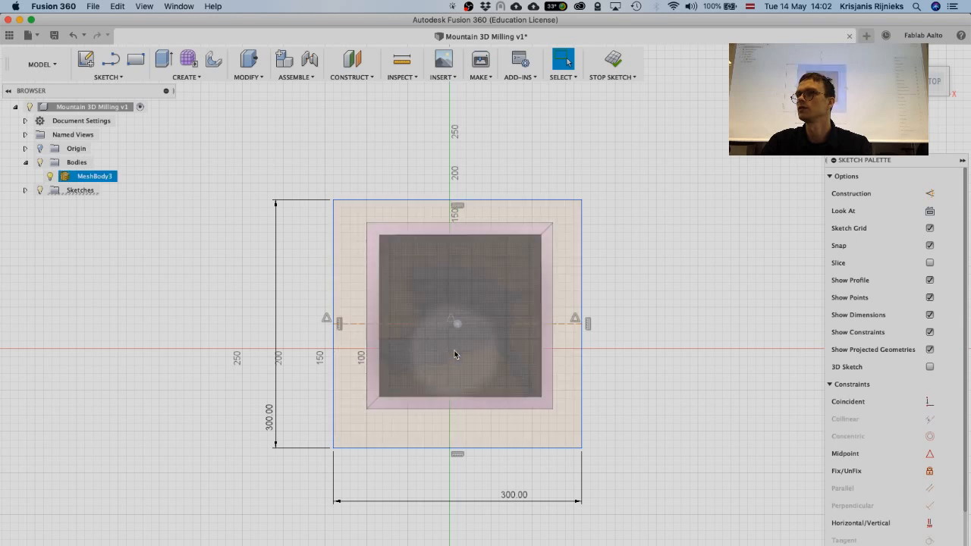
pyautogui.click(927, 401)
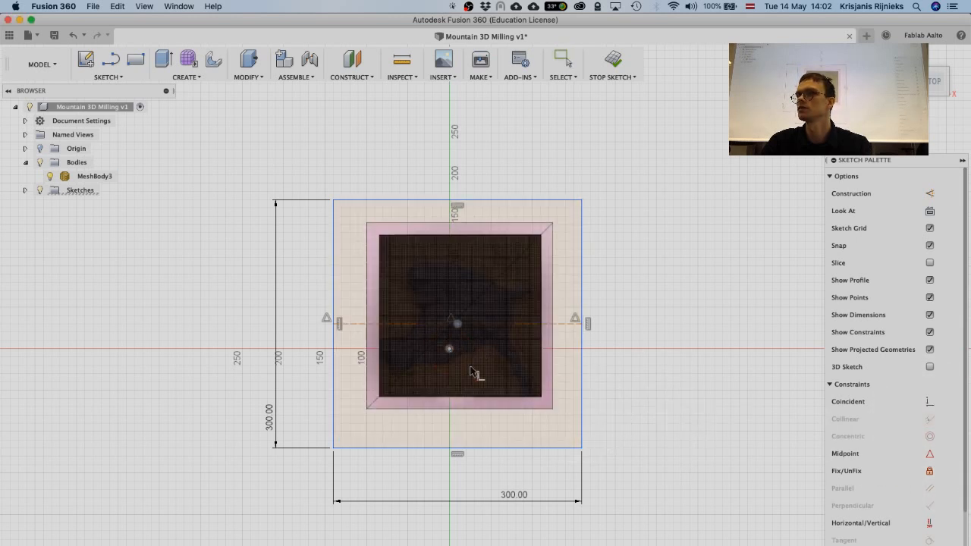
pyautogui.press('Escape')
pyautogui.click(937, 543)
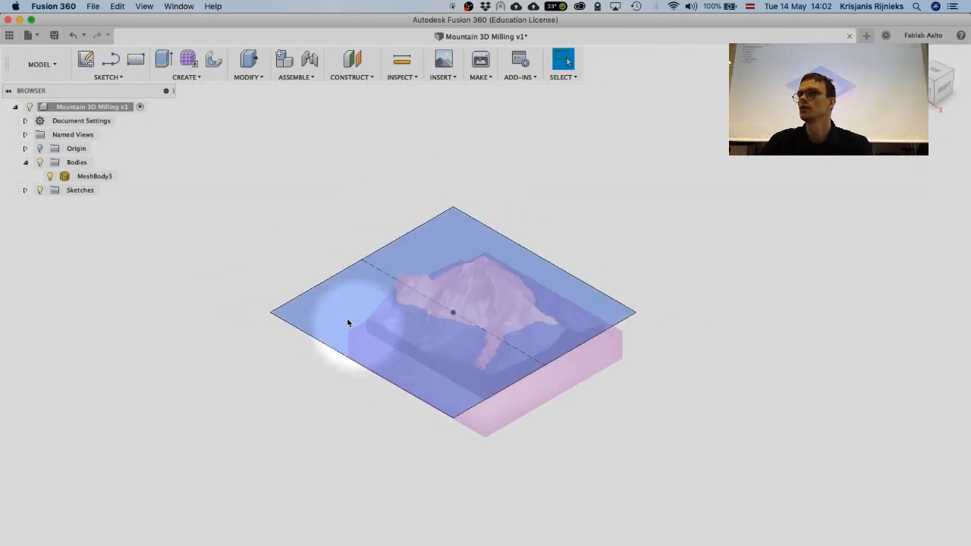
# Extrude the square profile upward 100 mm as a new body.
pyautogui.press('e')
pyautogui.click(326, 311)
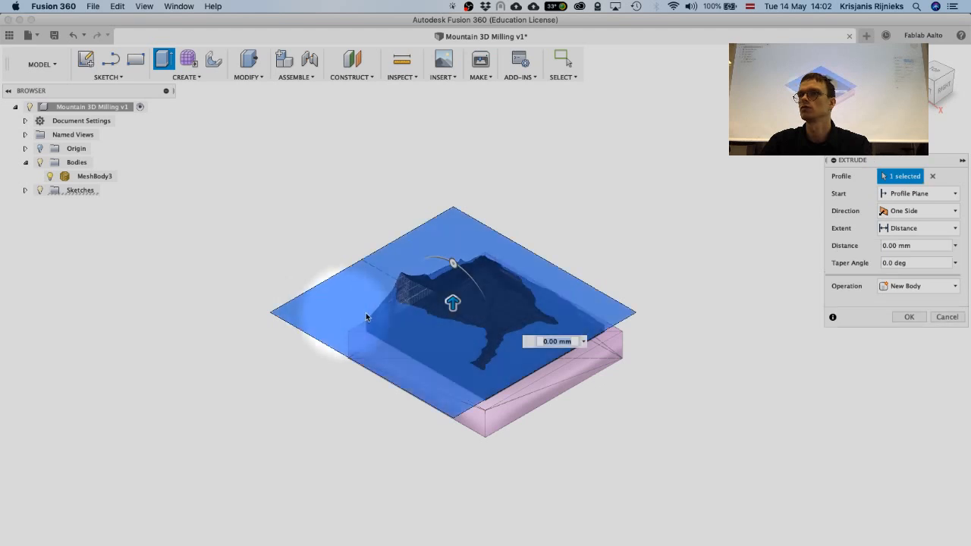
pyautogui.write('10')
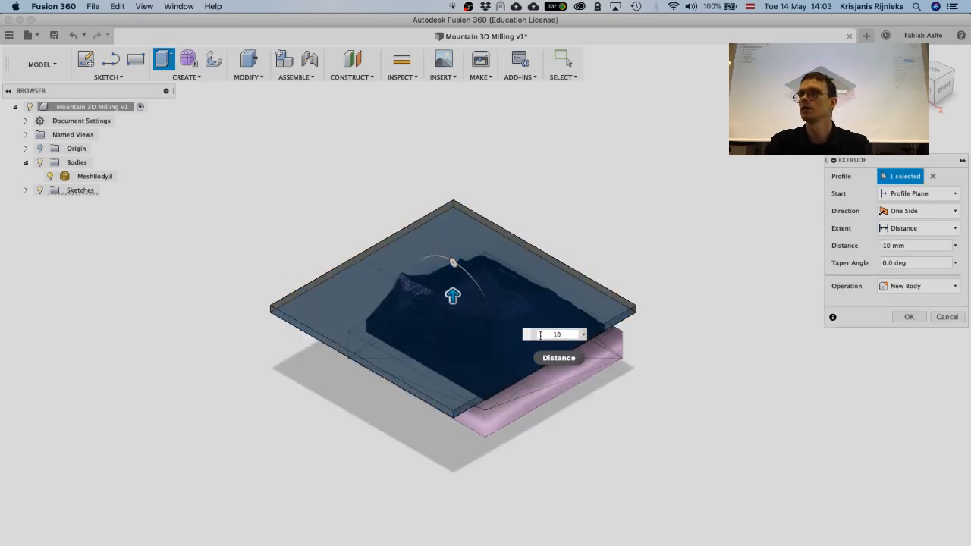
pyautogui.write('0')
pyautogui.press('Return')
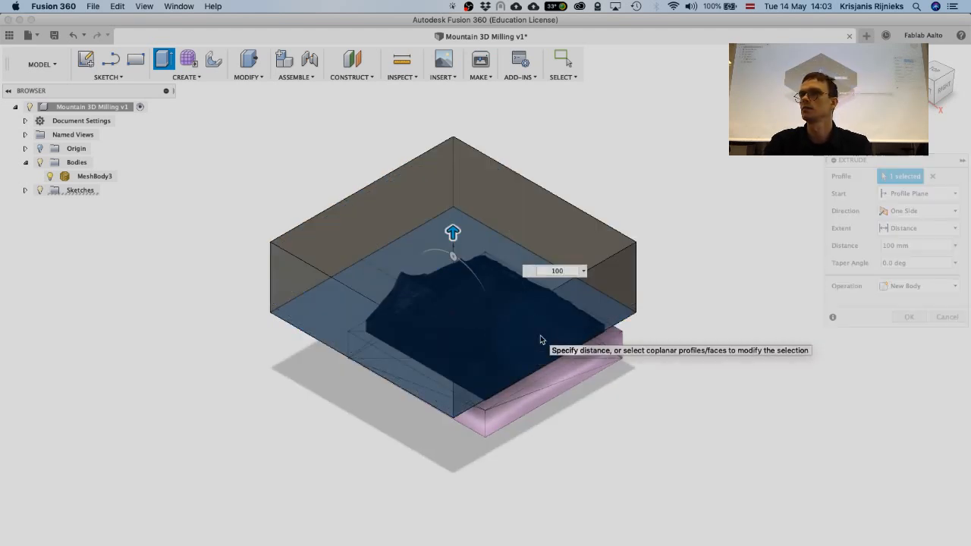
pyautogui.click(654, 412)
# Undo the extrusion of the block above the mesh and clear the selection.
pyautogui.keyDown('shift'); pyautogui.moveTo(653, 412); pyautogui.dragTo(456, 379, button='middle'); pyautogui.keyUp('shift')
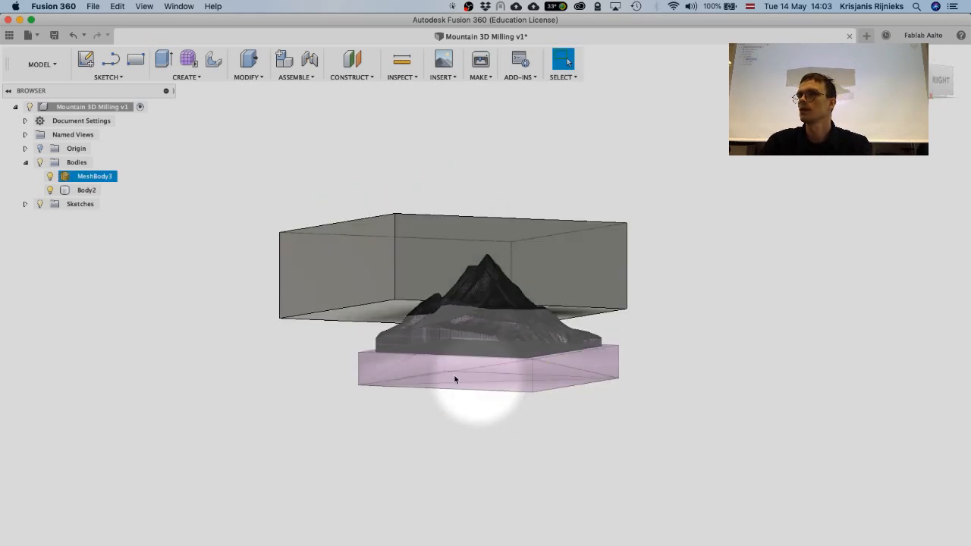
pyautogui.click(495, 384)
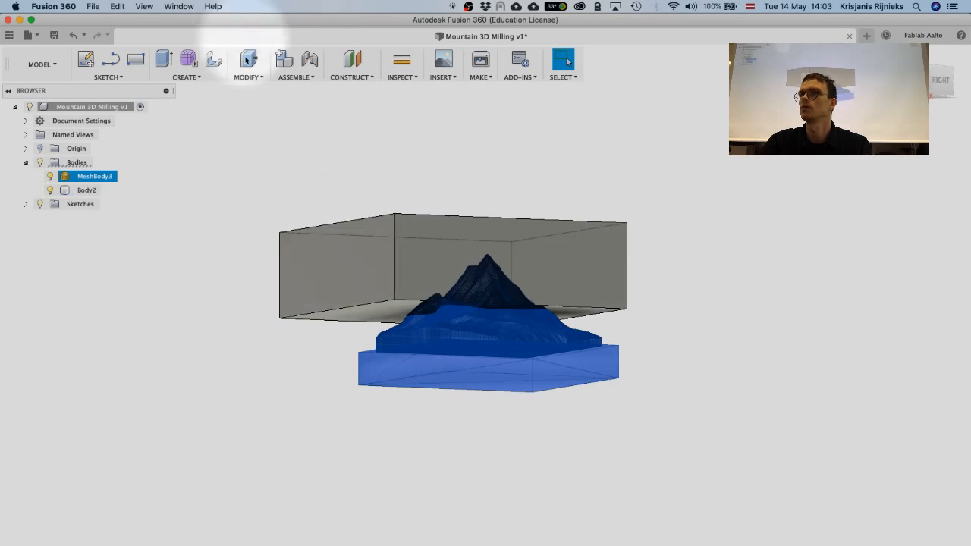
pyautogui.rightClick(480, 369)
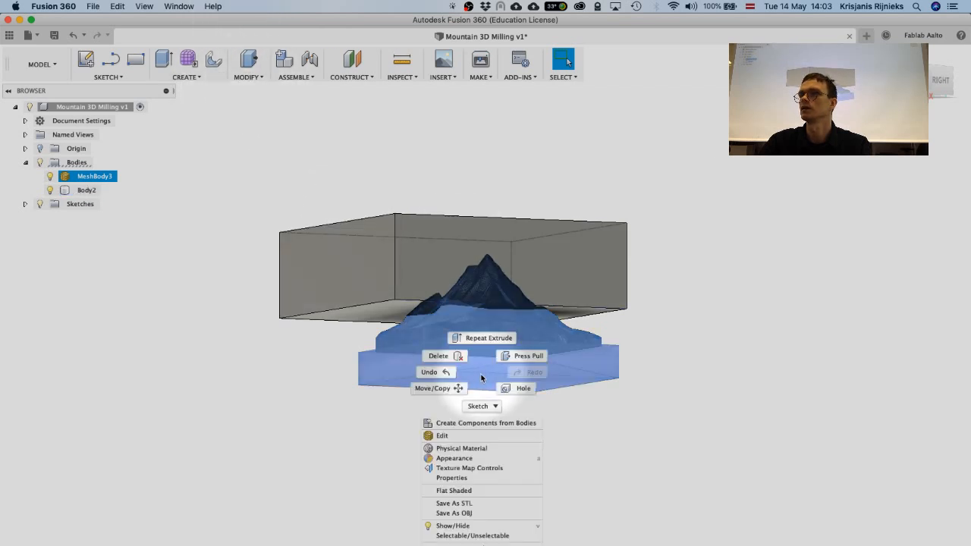
pyautogui.click(401, 352)
pyautogui.keyDown('shift'); pyautogui.moveTo(483, 354); pyautogui.dragTo(472, 364, button='middle'); pyautogui.keyUp('shift')
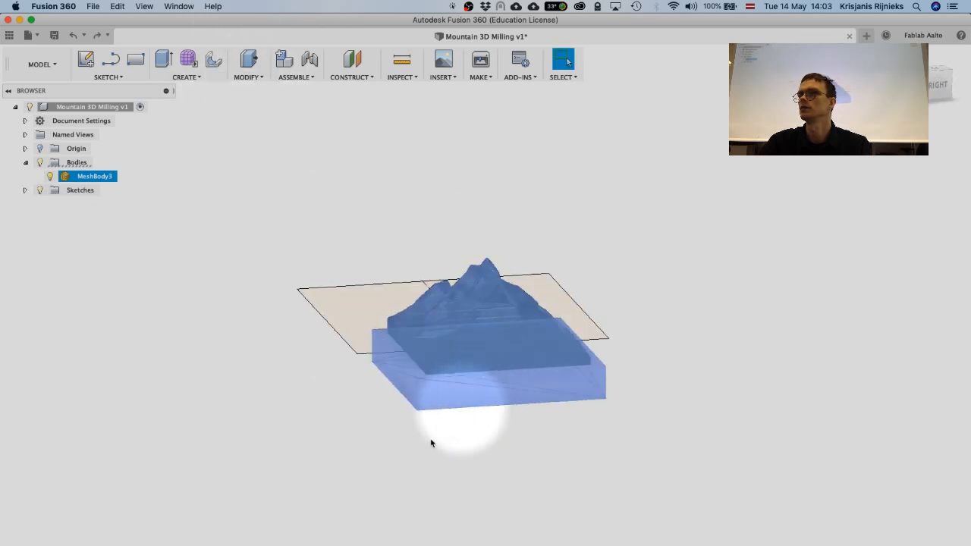
pyautogui.click(384, 465)
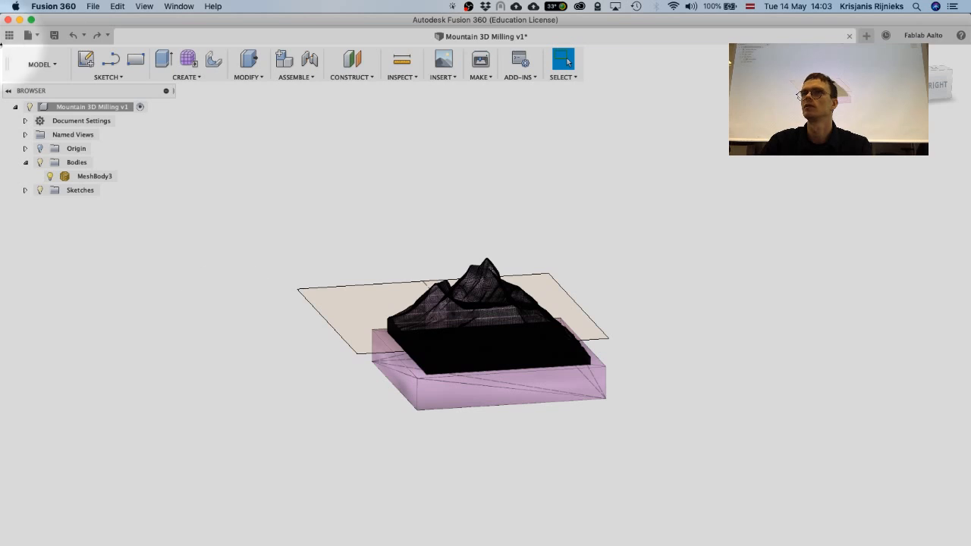
# Reopen the square's sketch to check its position relative to the mesh, and close it.
pyautogui.click(357, 282)
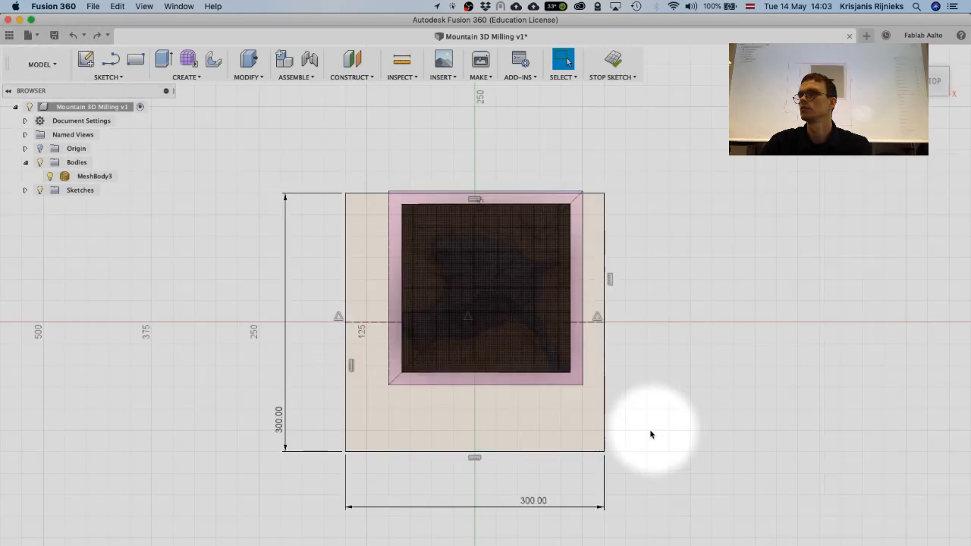
pyautogui.keyDown('shift'); pyautogui.moveTo(650, 433); pyautogui.dragTo(653, 448, button='middle'); pyautogui.keyUp('shift')
pyautogui.click(412, 360)
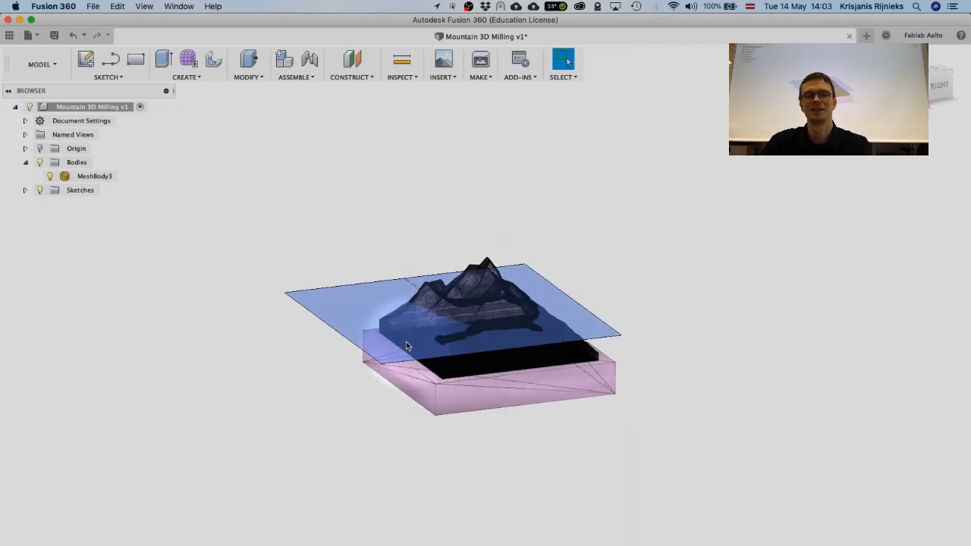
# Extrude the 300 mm square upward 100 mm with the New Body operation to form the stock block.
pyautogui.press('e')
pyautogui.click(370, 307)
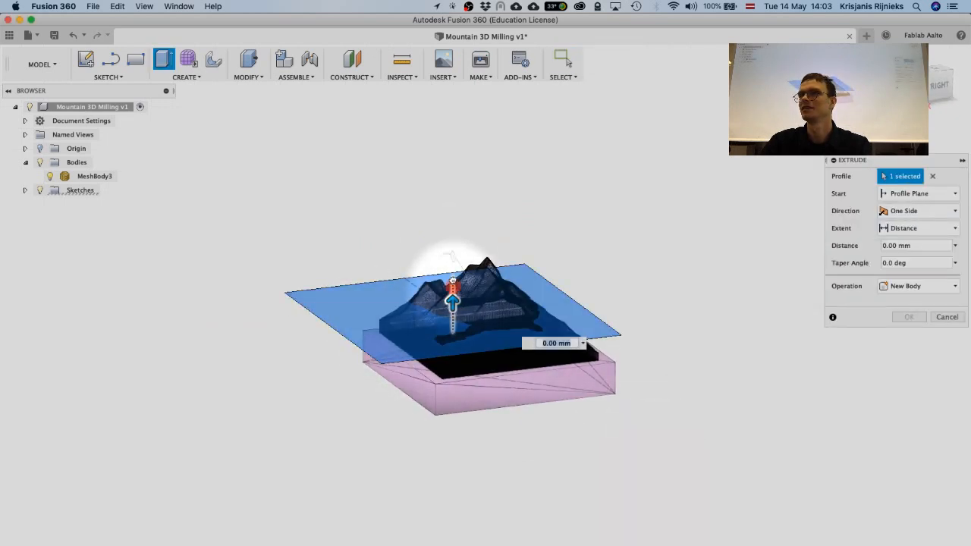
pyautogui.moveTo(452, 286); pyautogui.dragTo(448, 223)
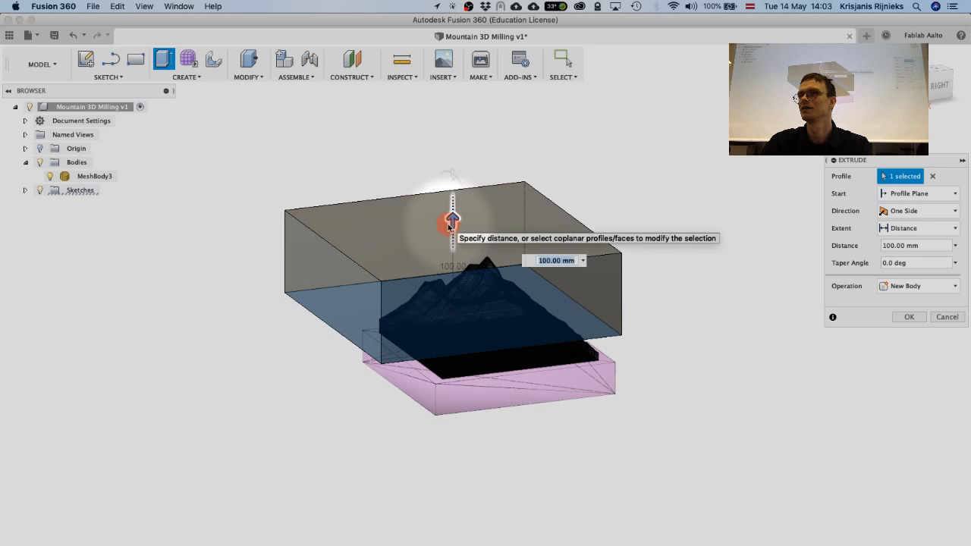
pyautogui.click(909, 317)
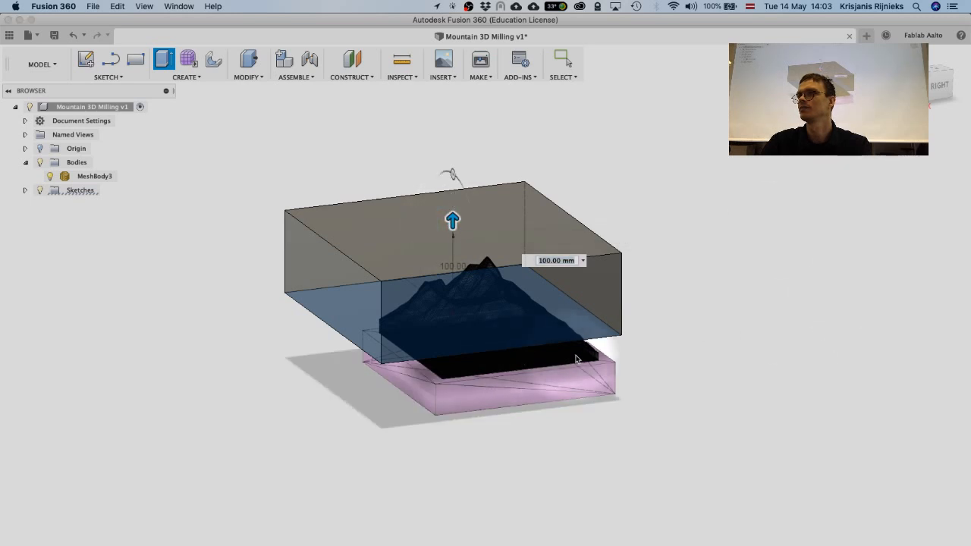
# Start moving the mountain mesh, raise it toward the stock block, and shift it -50 mm along Y.
pyautogui.click(498, 384)
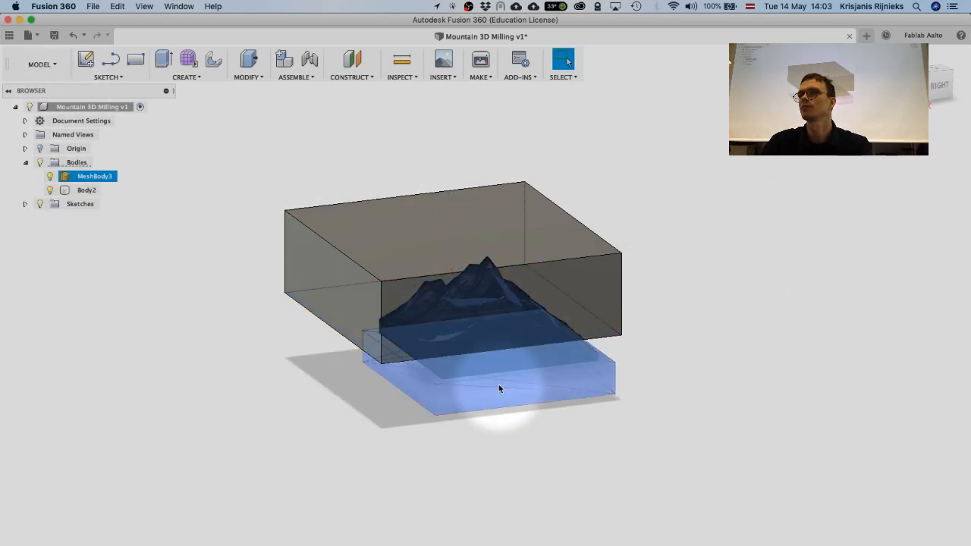
pyautogui.click(248, 76)
pyautogui.click(257, 224)
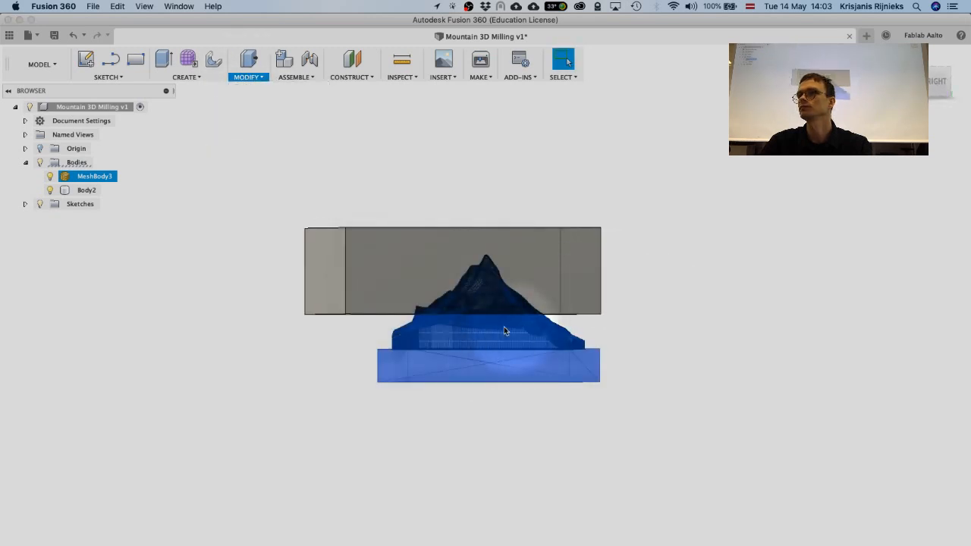
pyautogui.click(884, 211)
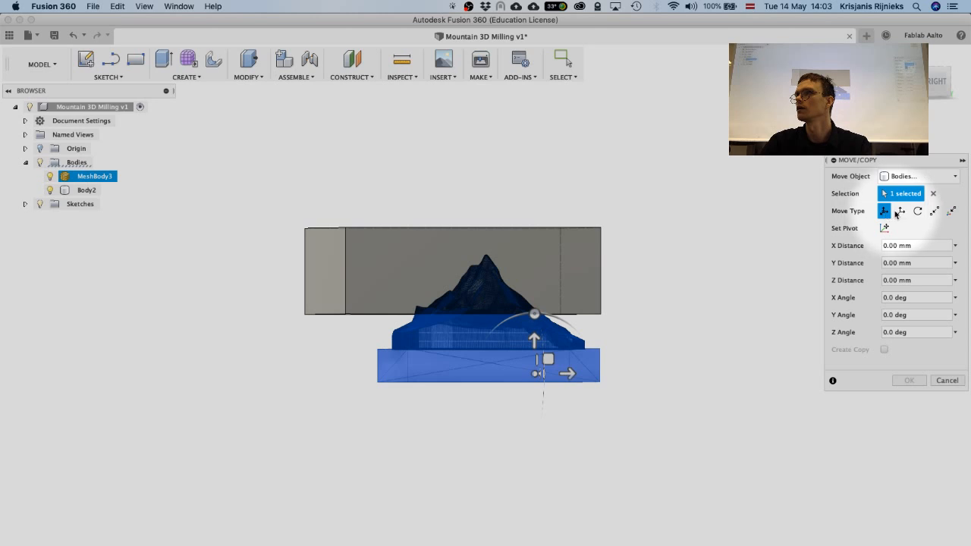
pyautogui.click(707, 248)
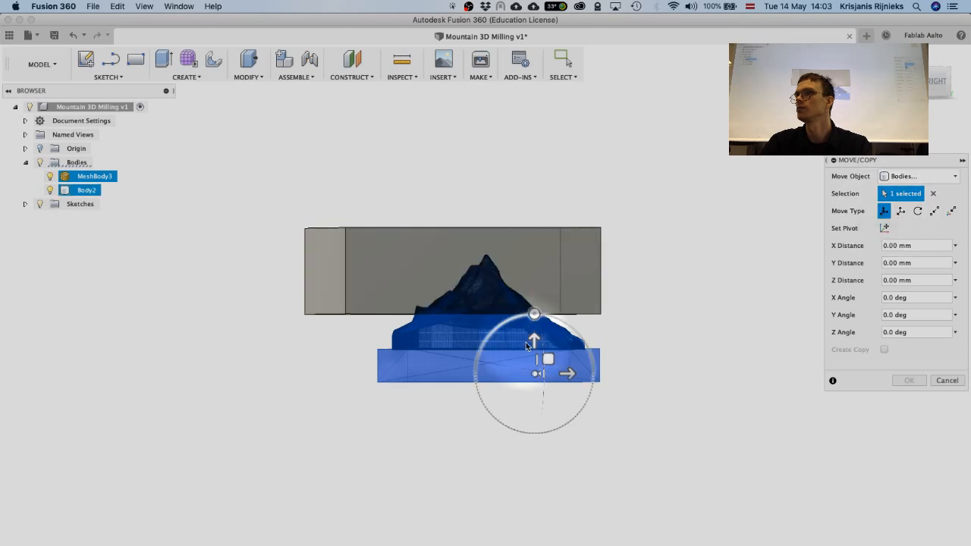
pyautogui.moveTo(535, 341); pyautogui.dragTo(540, 295)
pyautogui.keyDown('shift'); pyautogui.moveTo(618, 342); pyautogui.dragTo(549, 339, button='middle'); pyautogui.keyUp('shift')
pyautogui.moveTo(549, 338); pyautogui.dragTo(515, 339)
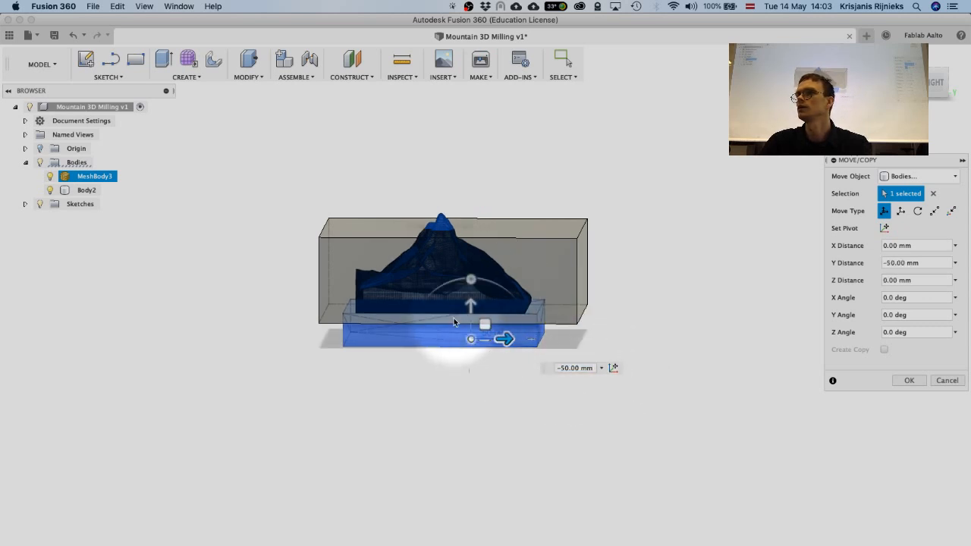
# Lower the mesh with a -25 mm Z move so the peak sits inside the stock block, and apply the move.
pyautogui.moveTo(472, 300); pyautogui.dragTo(427, 374)
pyautogui.keyDown('shift'); pyautogui.moveTo(349, 319); pyautogui.dragTo(445, 276, button='middle'); pyautogui.keyUp('shift')
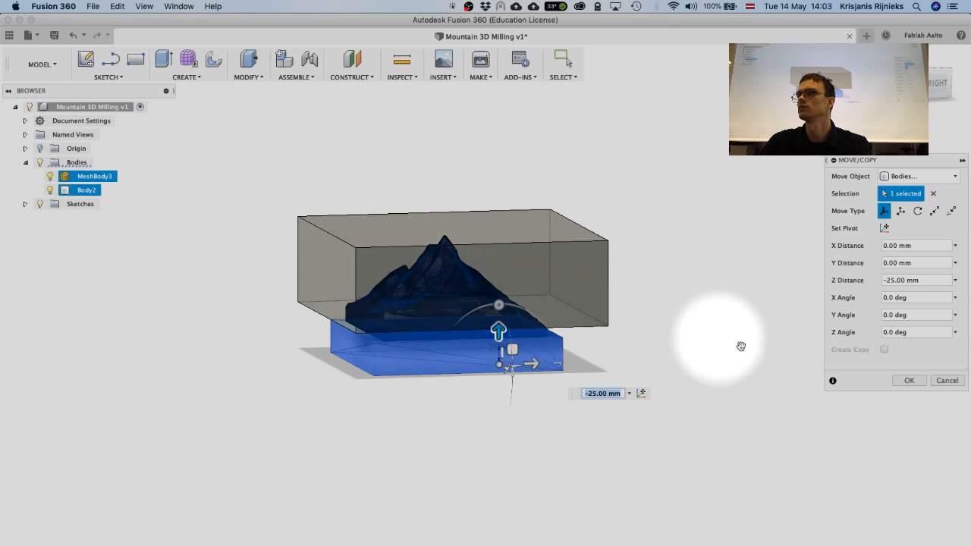
pyautogui.click(907, 381)
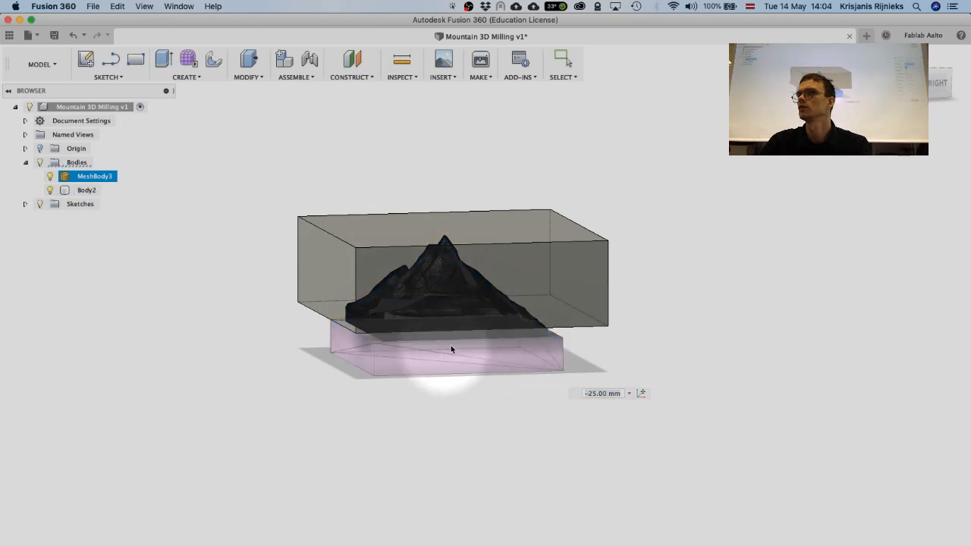
pyautogui.keyDown('shift'); pyautogui.moveTo(198, 277); pyautogui.dragTo(151, 227, button='middle'); pyautogui.keyUp('shift')
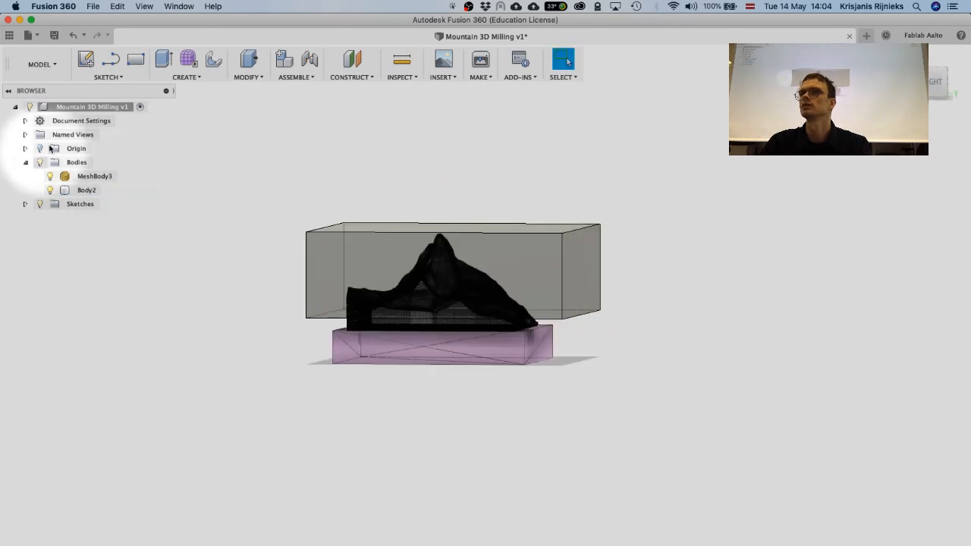
# Switch to the Manufacture workspace and create a new setup.
pyautogui.click(47, 65)
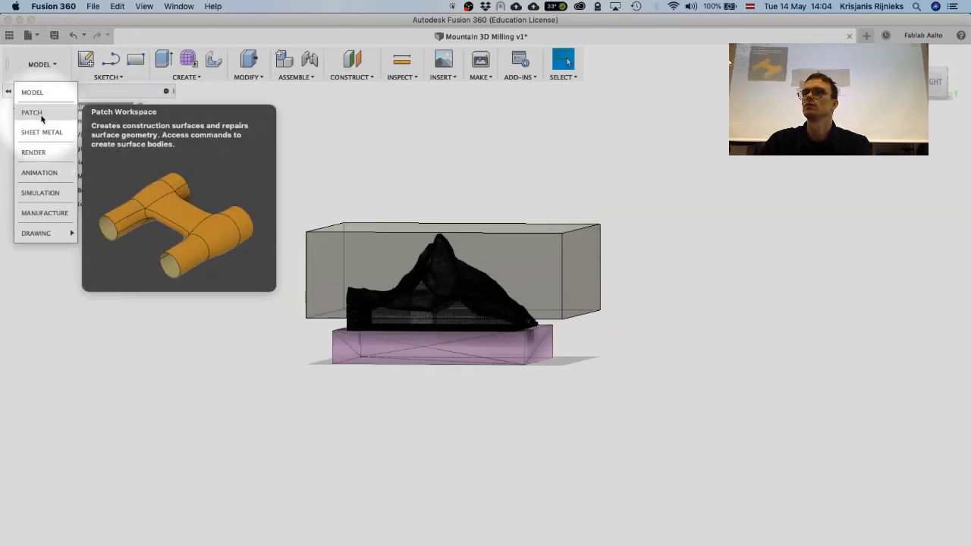
pyautogui.click(49, 215)
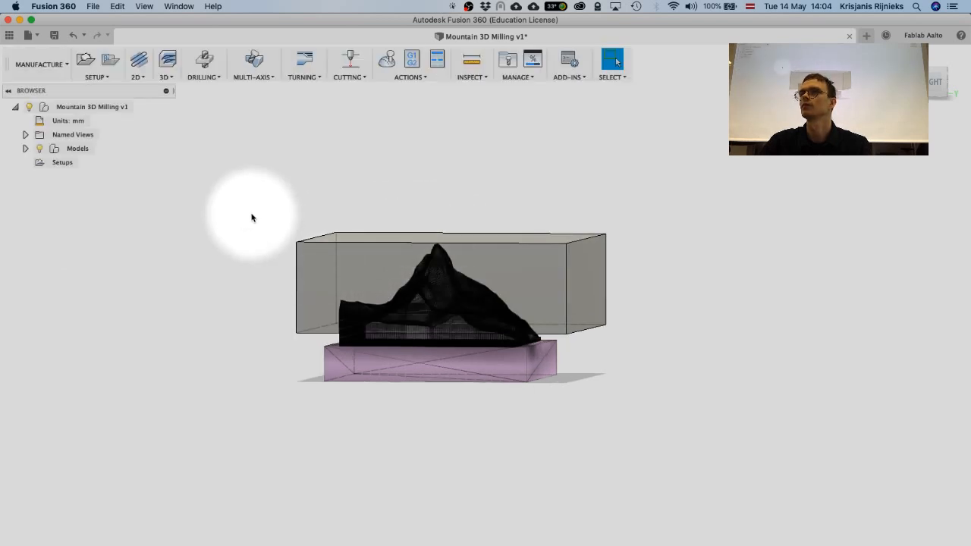
pyautogui.click(52, 162)
pyautogui.click(106, 78)
pyautogui.click(98, 89)
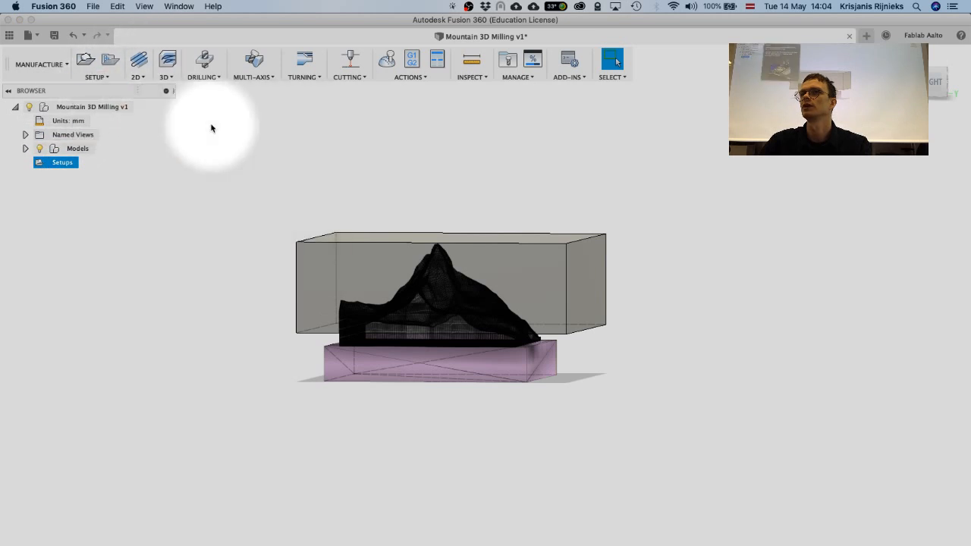
# Set the setup's stock mode to From solid, using the 300 x 300 x 100 mm block as the stock.
pyautogui.click(886, 175)
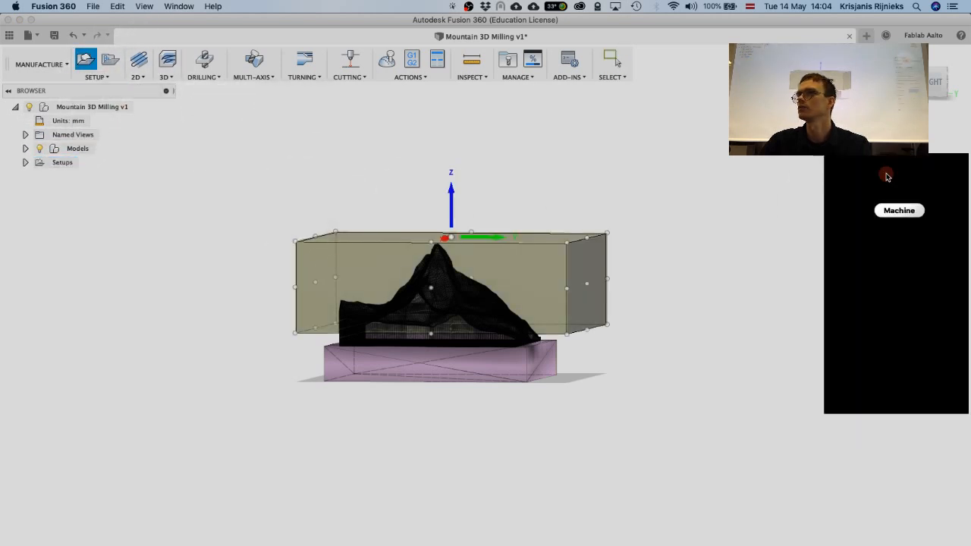
pyautogui.click(917, 211)
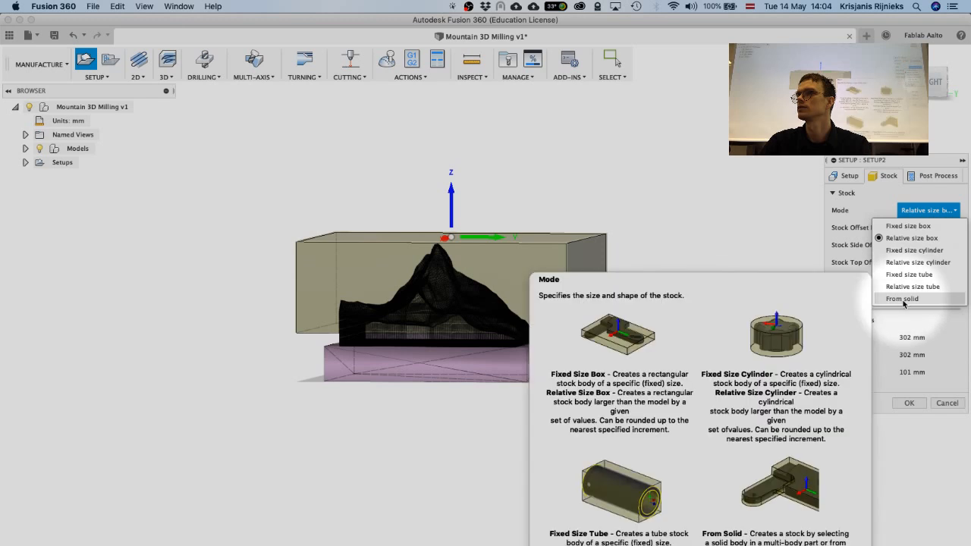
pyautogui.click(902, 299)
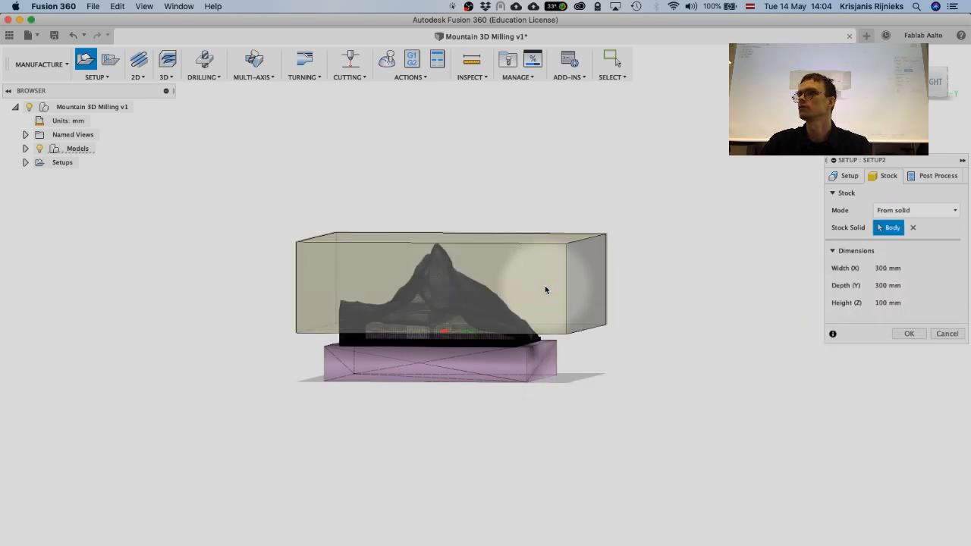
pyautogui.keyDown('shift'); pyautogui.moveTo(377, 377); pyautogui.dragTo(456, 406, button='middle'); pyautogui.keyUp('shift')
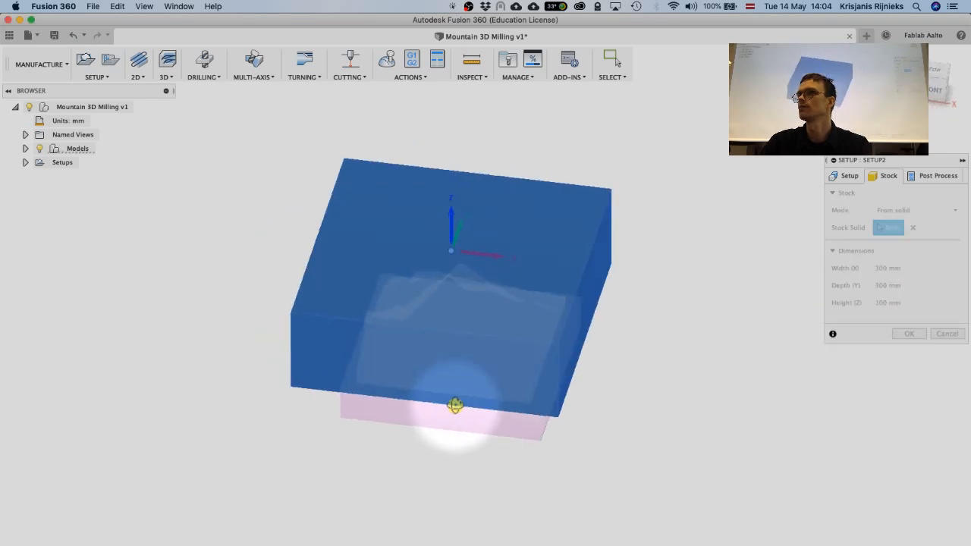
# Add the mountain mesh to the setup's model selection alongside the block.
pyautogui.click(846, 176)
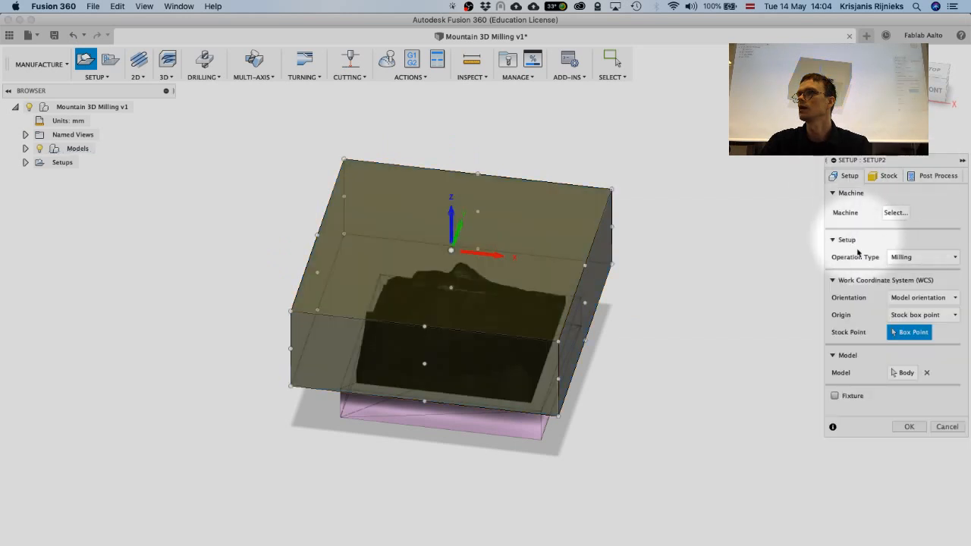
pyautogui.click(901, 378)
pyautogui.keyDown('shift'); pyautogui.moveTo(622, 394); pyautogui.dragTo(615, 383, button='middle'); pyautogui.keyUp('shift')
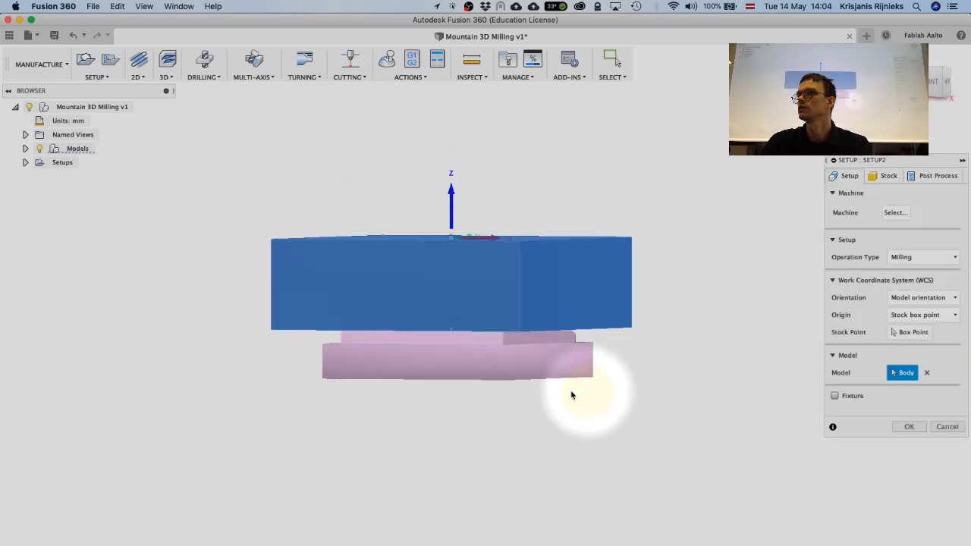
pyautogui.click(527, 378)
pyautogui.keyDown('shift'); pyautogui.moveTo(658, 347); pyautogui.dragTo(678, 373, button='middle'); pyautogui.keyUp('shift')
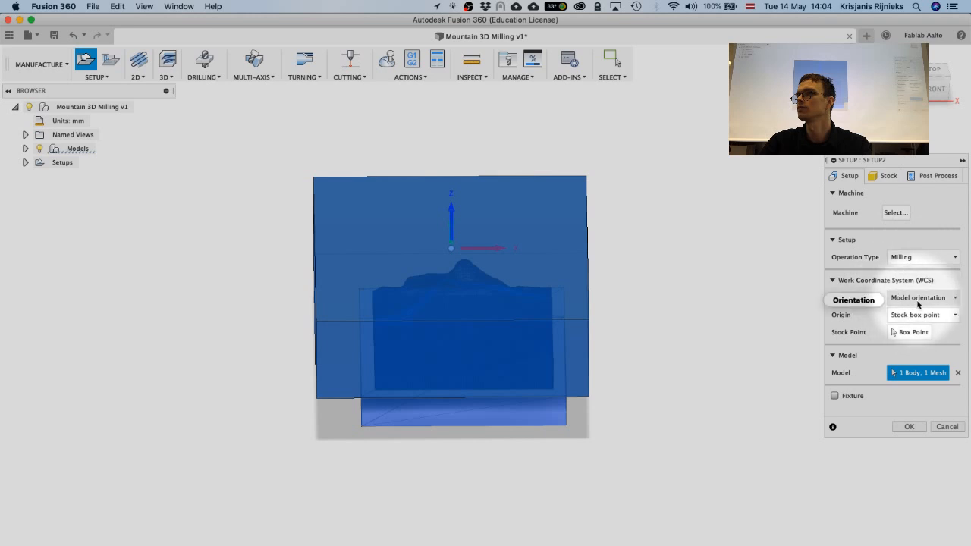
# Orient the work coordinate system by block edges, trying X & Y axes before using Z axis/plane & Y axis with Y flipped.
pyautogui.click(893, 299)
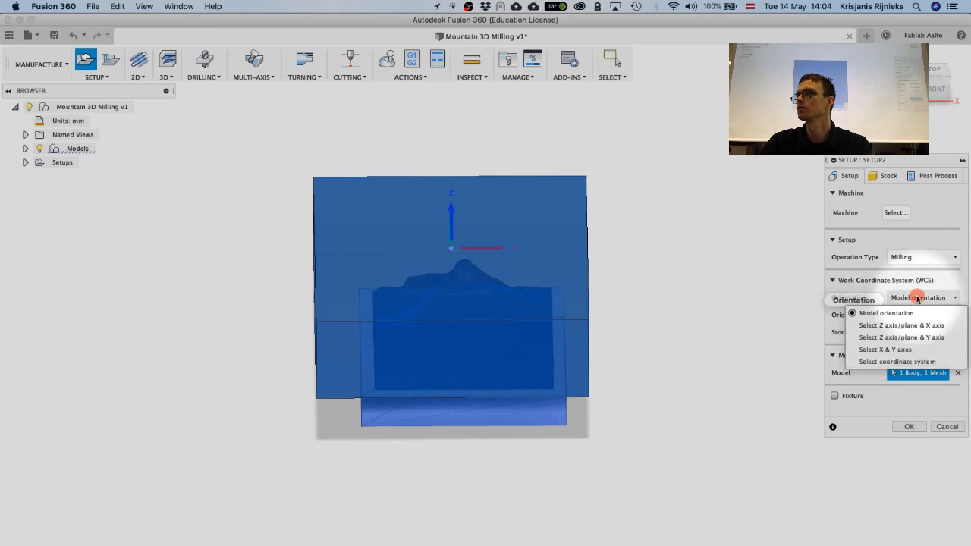
pyautogui.click(880, 350)
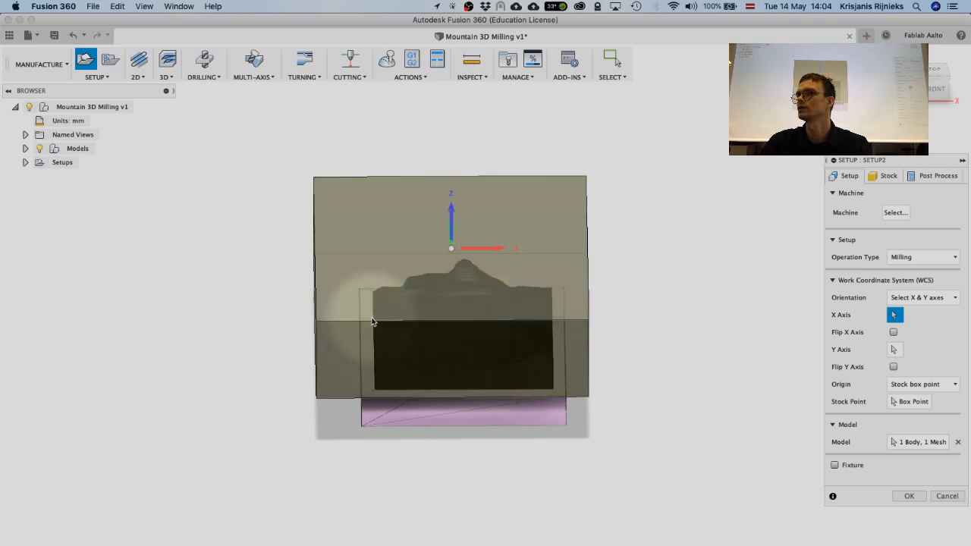
pyautogui.click(361, 320)
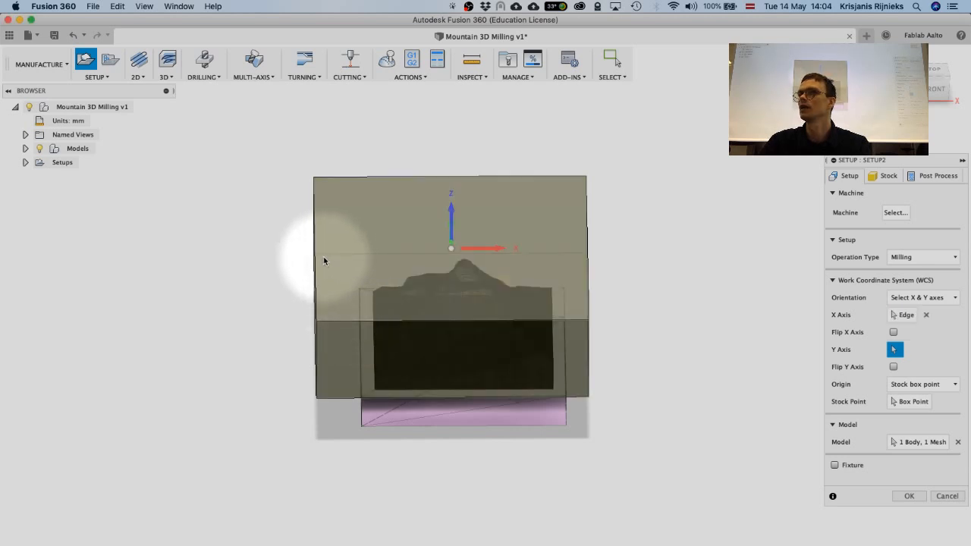
pyautogui.keyDown('shift'); pyautogui.moveTo(304, 267); pyautogui.dragTo(342, 299, button='middle'); pyautogui.keyUp('shift')
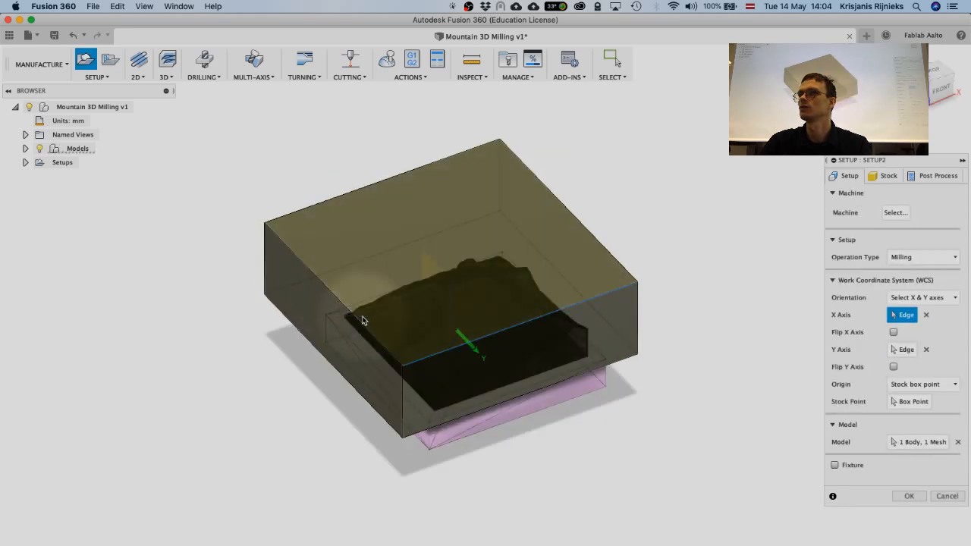
pyautogui.keyDown('shift'); pyautogui.moveTo(476, 355); pyautogui.dragTo(414, 330, button='middle'); pyautogui.keyUp('shift')
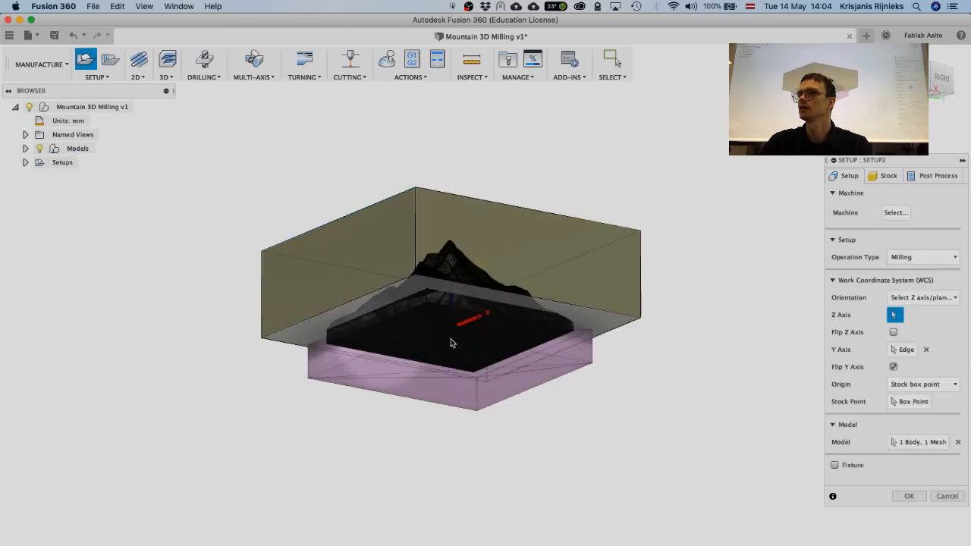
pyautogui.keyDown('shift'); pyautogui.moveTo(450, 342); pyautogui.dragTo(462, 365, button='middle'); pyautogui.keyUp('shift')
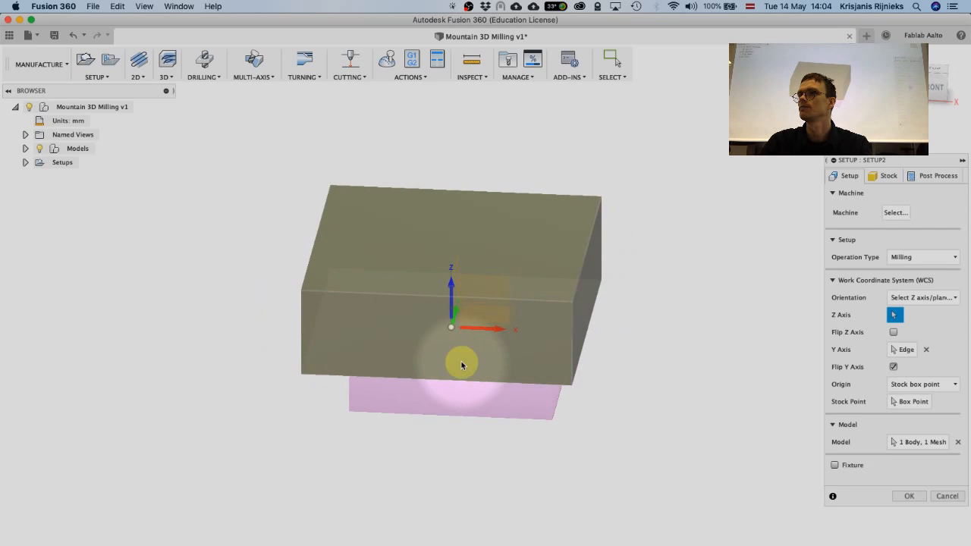
# Place the work coordinate origin at the lower front-left corner of the stock block.
pyautogui.click(907, 403)
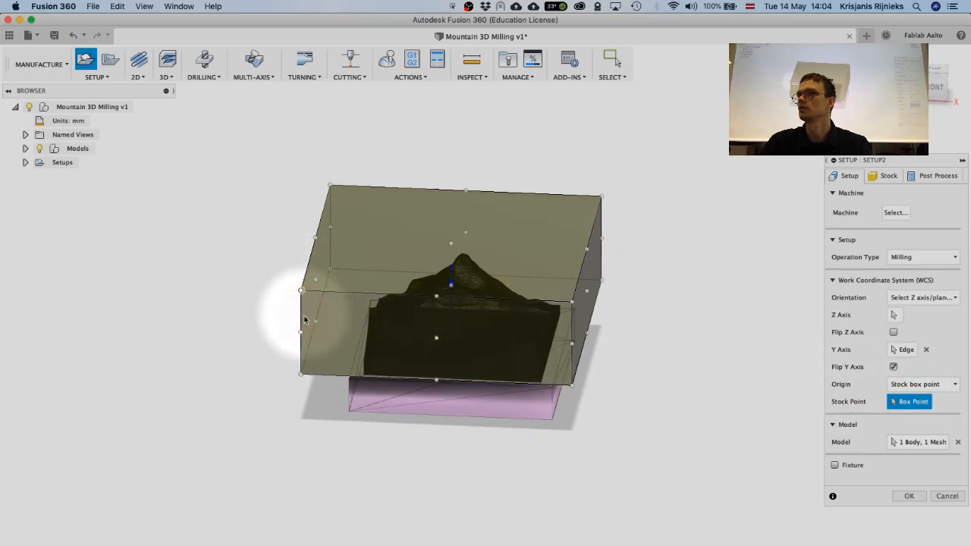
pyautogui.click(301, 293)
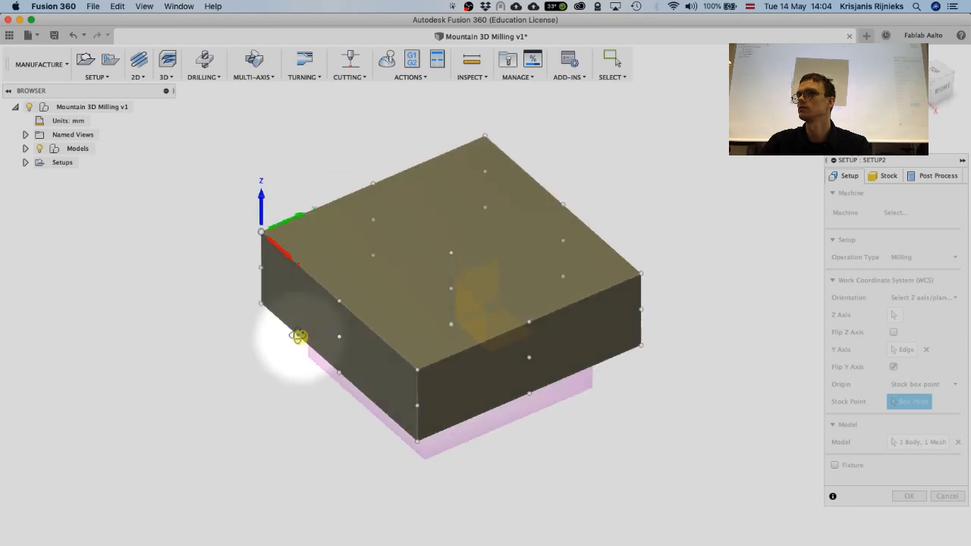
pyautogui.click(438, 342)
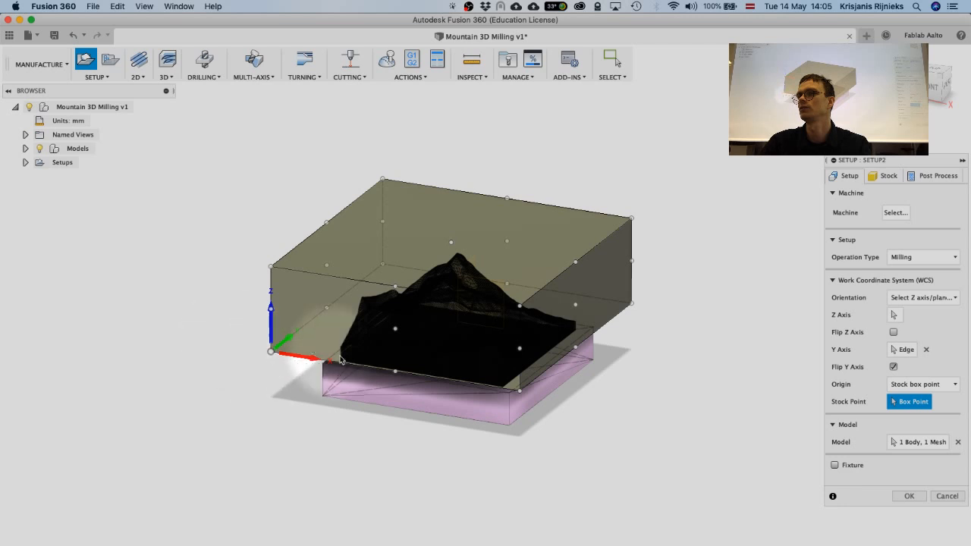
pyautogui.click(272, 355)
pyautogui.keyDown('shift'); pyautogui.moveTo(314, 370); pyautogui.dragTo(314, 366, button='middle'); pyautogui.keyUp('shift')
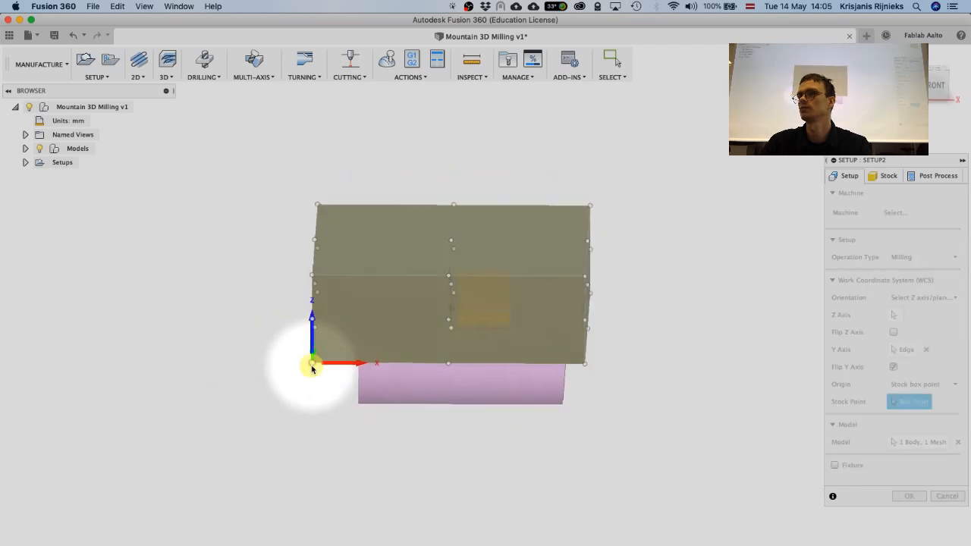
# Replace the setup's model selection with only the mountain mesh and confirm the setup.
pyautogui.keyDown('shift'); pyautogui.moveTo(404, 323); pyautogui.dragTo(371, 321, button='middle'); pyautogui.keyUp('shift')
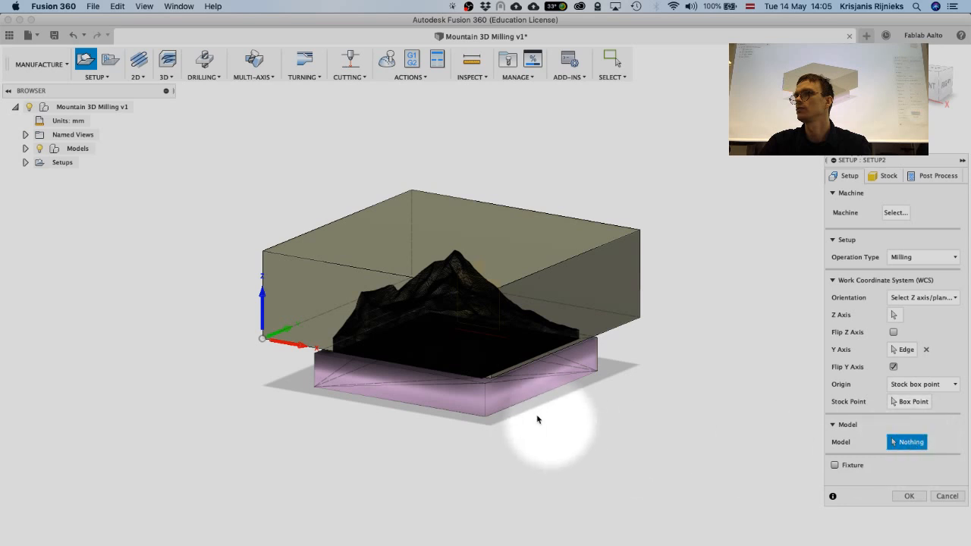
pyautogui.click(489, 402)
pyautogui.keyDown('shift'); pyautogui.moveTo(625, 429); pyautogui.dragTo(645, 409, button='middle'); pyautogui.keyUp('shift')
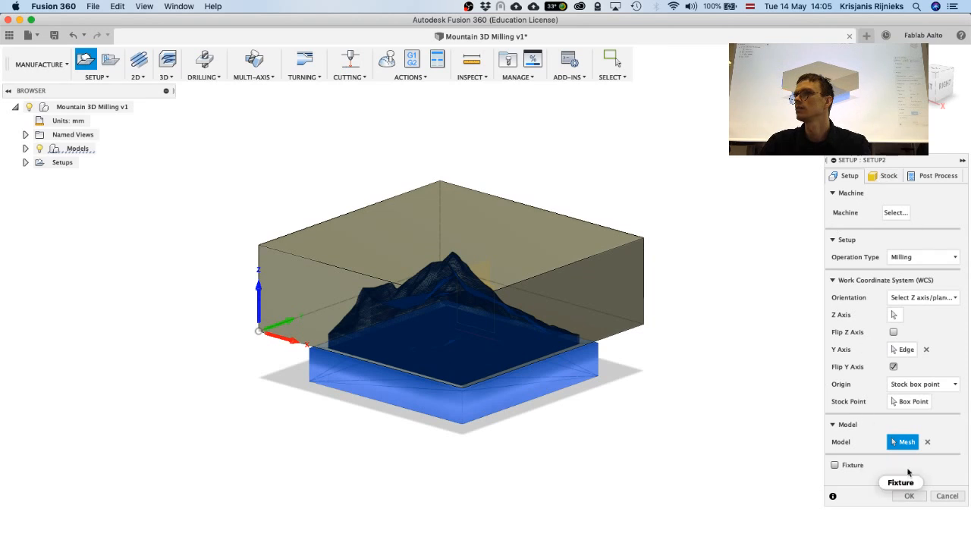
pyautogui.click(909, 497)
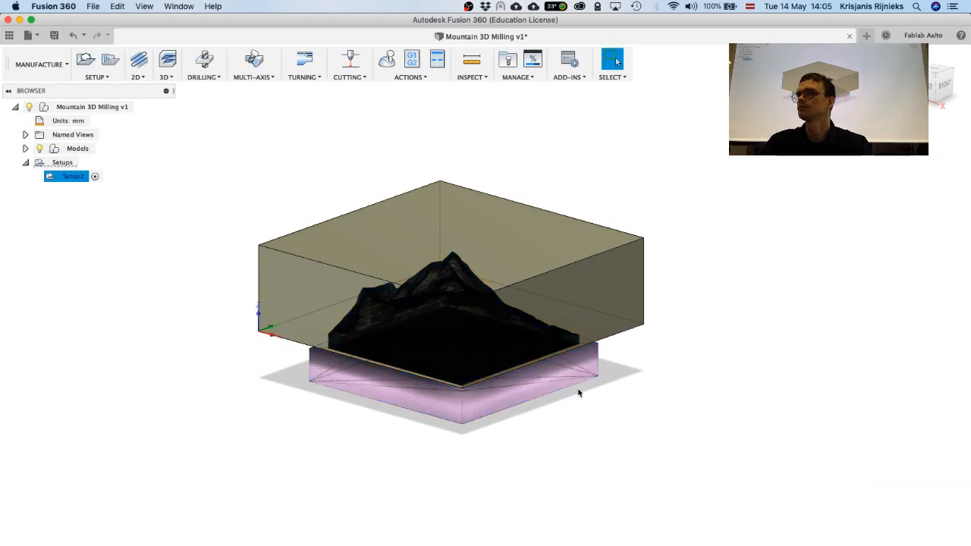
# Start a 3D Pocket Clearing operation for the setup and open the local tool library to choose its tool.
pyautogui.keyDown('shift'); pyautogui.moveTo(577, 392); pyautogui.dragTo(561, 374, button='middle'); pyautogui.keyUp('shift')
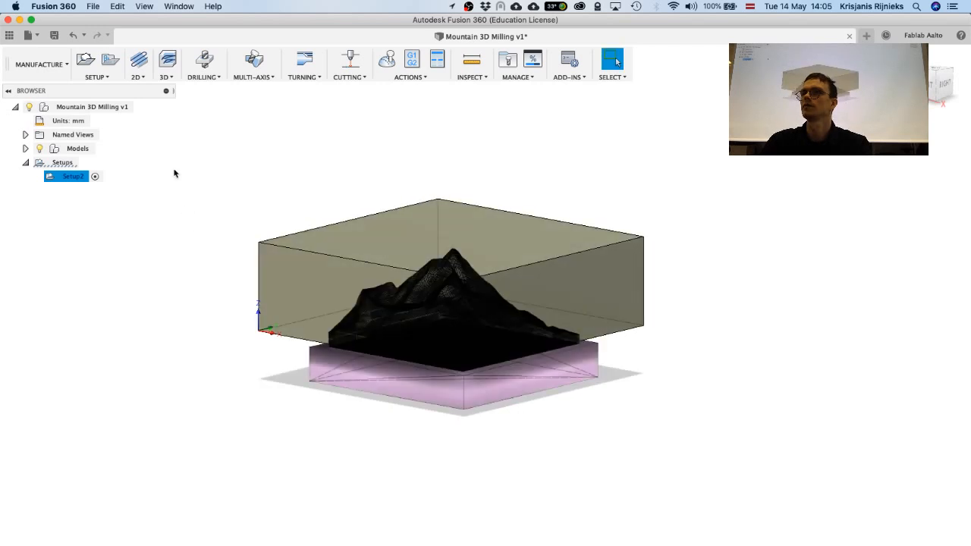
pyautogui.keyDown('shift'); pyautogui.moveTo(173, 174); pyautogui.dragTo(211, 203, button='middle'); pyautogui.keyUp('shift')
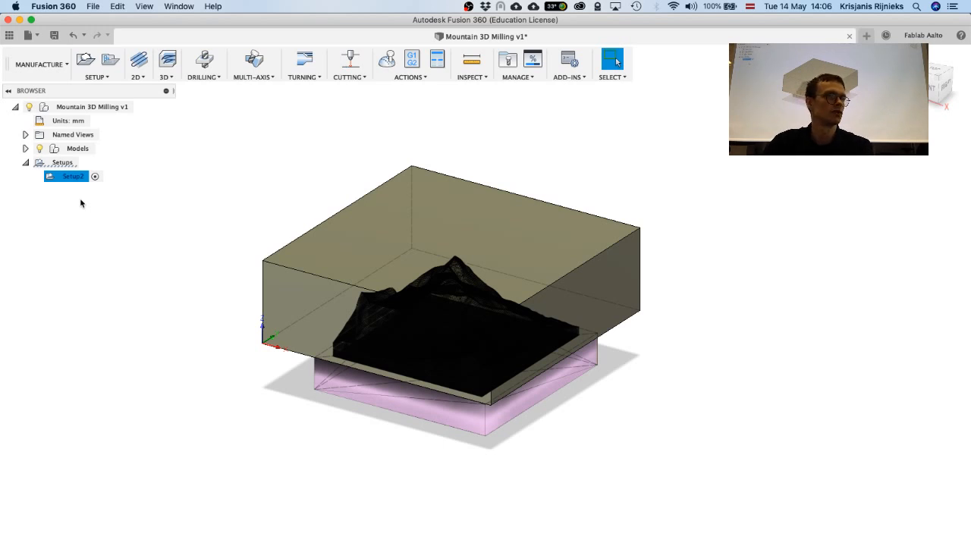
pyautogui.click(166, 78)
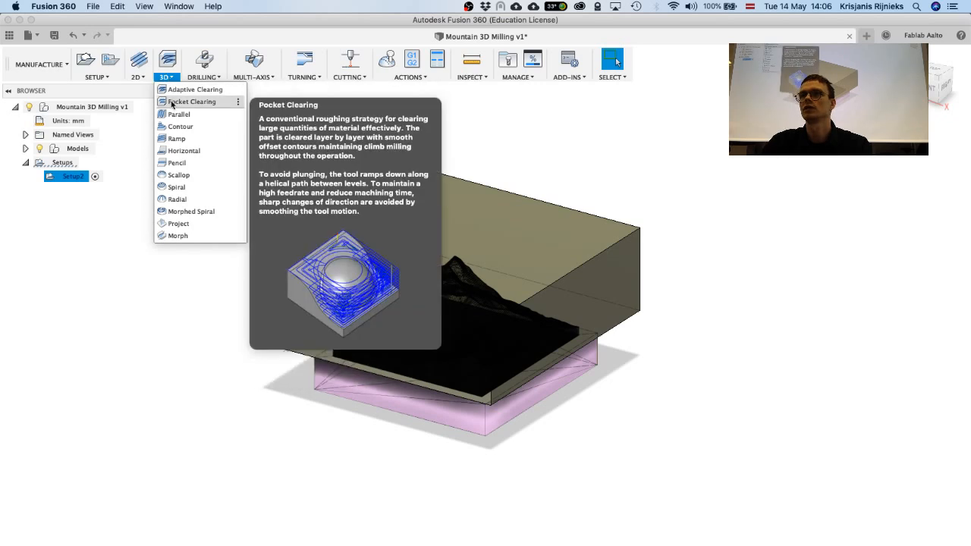
pyautogui.click(182, 101)
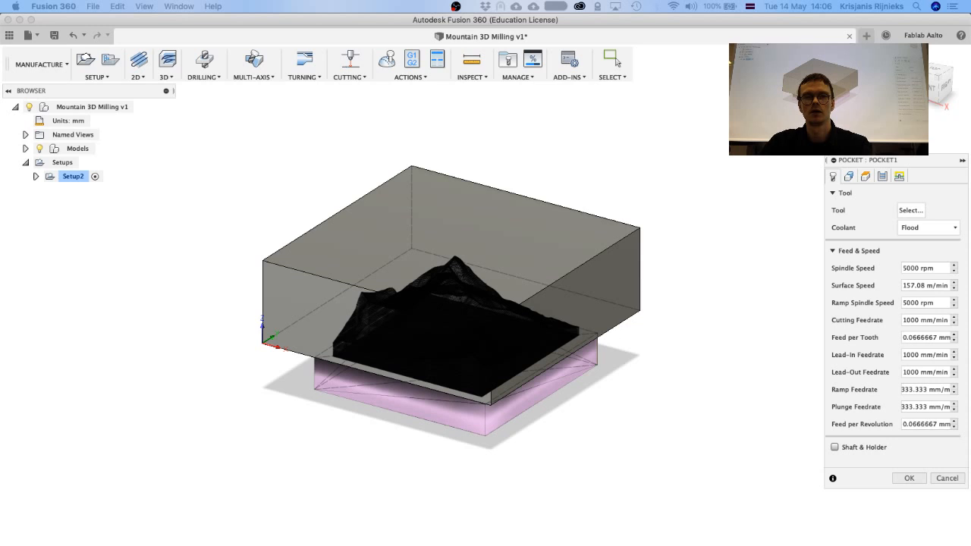
pyautogui.click(910, 210)
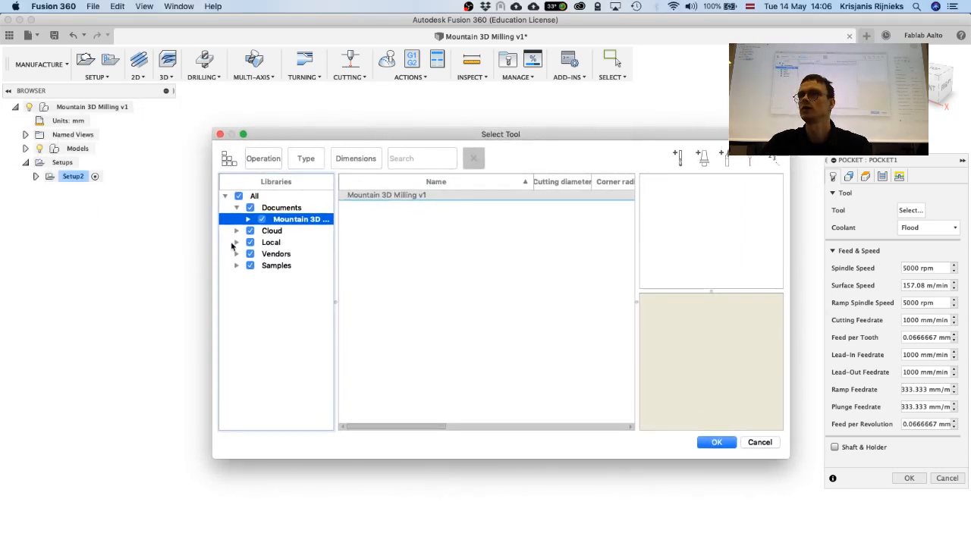
pyautogui.click(232, 243)
pyautogui.click(236, 242)
pyautogui.click(285, 253)
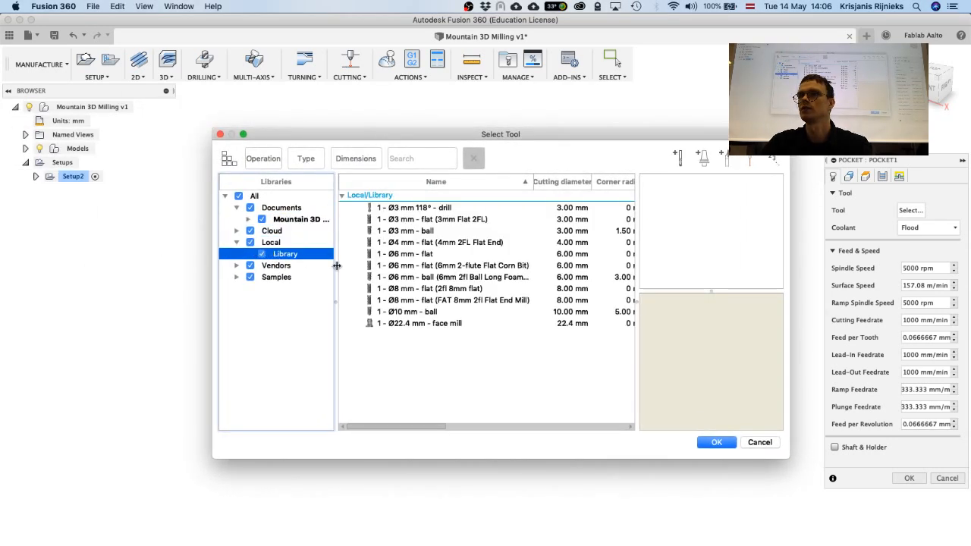
# Examine the 8 mm two-flute flat end mill in the local tool library.
pyautogui.click(430, 291)
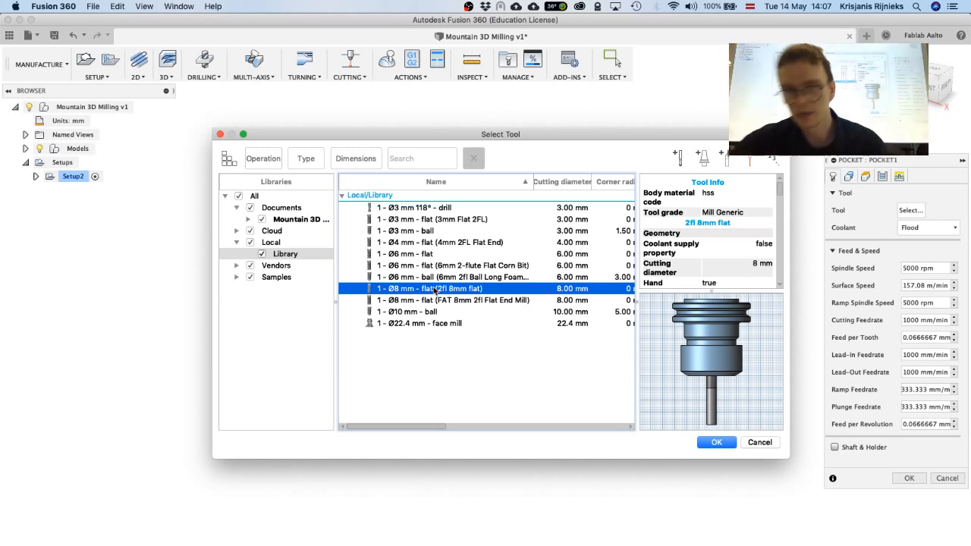
pyautogui.click(436, 400)
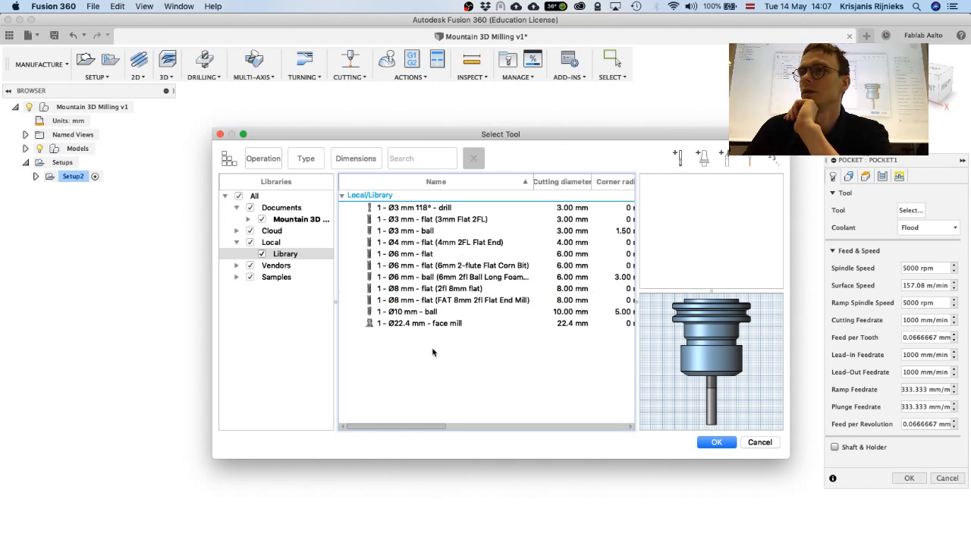
pyautogui.click(296, 254)
pyautogui.click(436, 371)
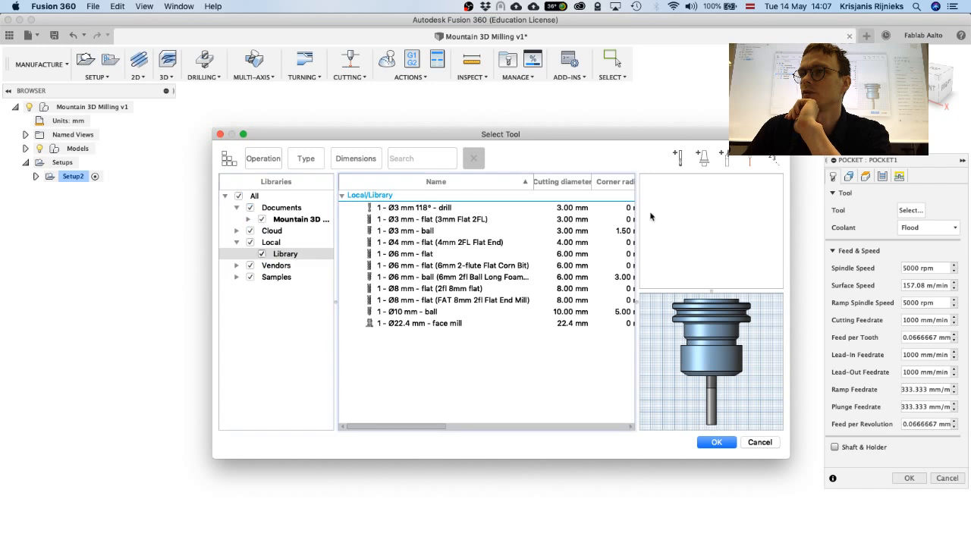
# Create a new HSS ball end mill in the local library with 2 flutes and a 12 mm diameter.
pyautogui.click(679, 158)
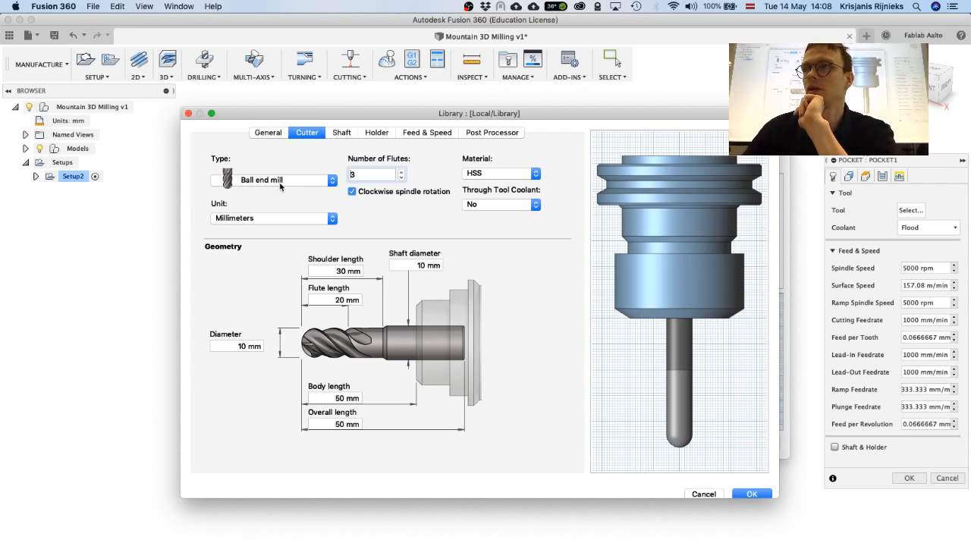
pyautogui.press('BackSpace')
pyautogui.write('2')
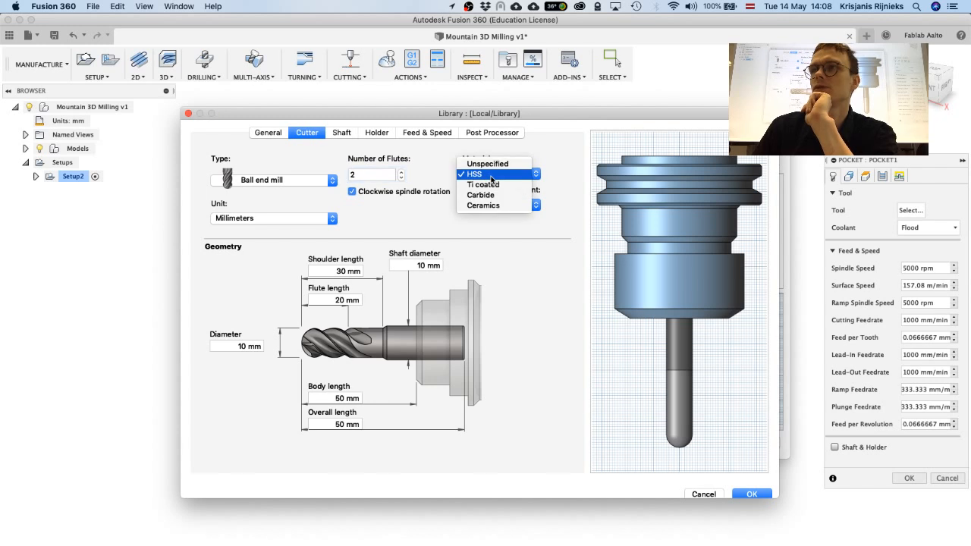
pyautogui.click(491, 175)
pyautogui.click(492, 175)
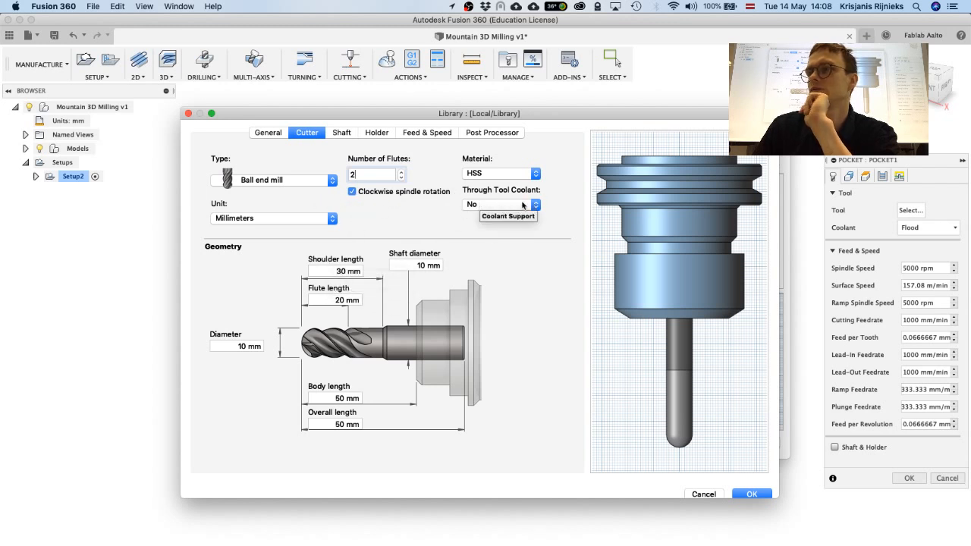
pyautogui.click(238, 348)
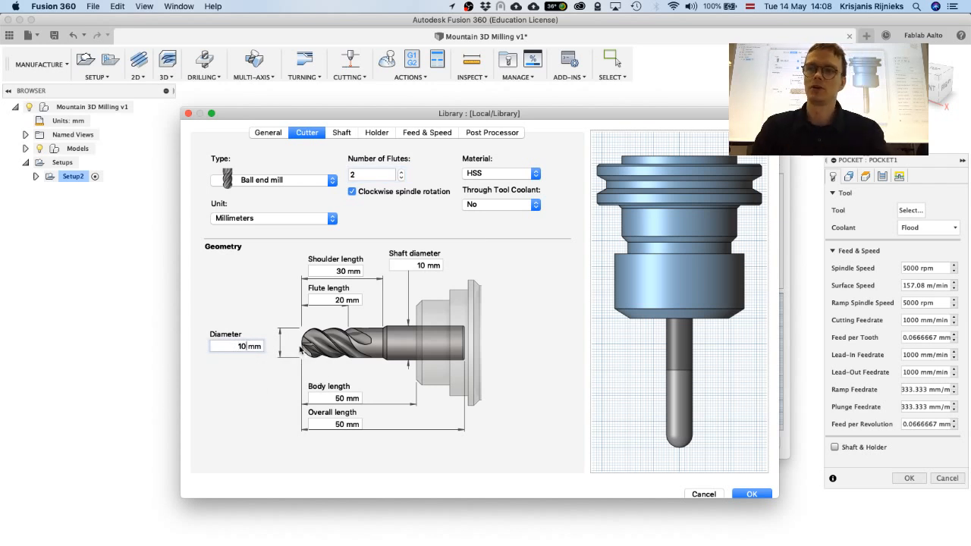
pyautogui.press('BackSpace')
pyautogui.write('2')
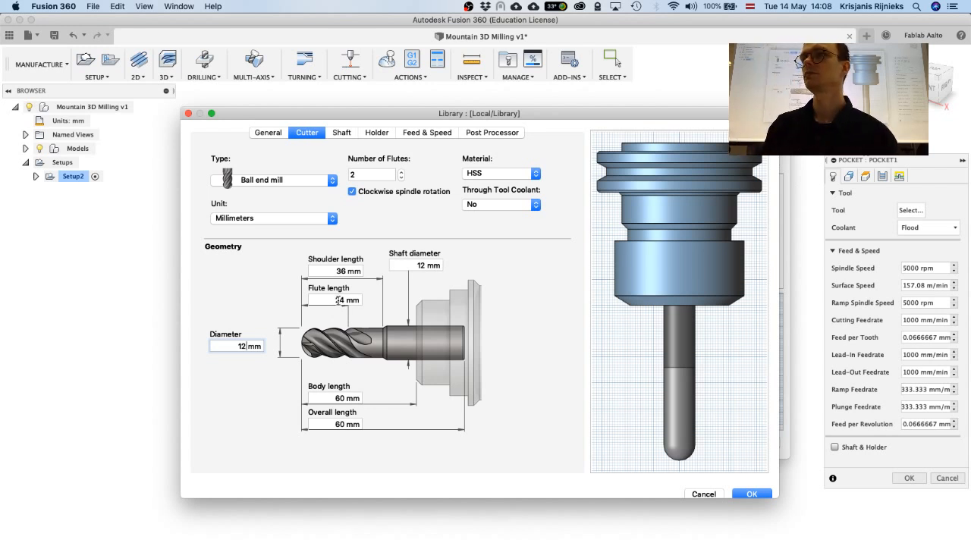
# Set the new ball end mill's flute length to 65 mm and shoulder length to 70 mm.
pyautogui.doubleClick(339, 300)
pyautogui.write('65')
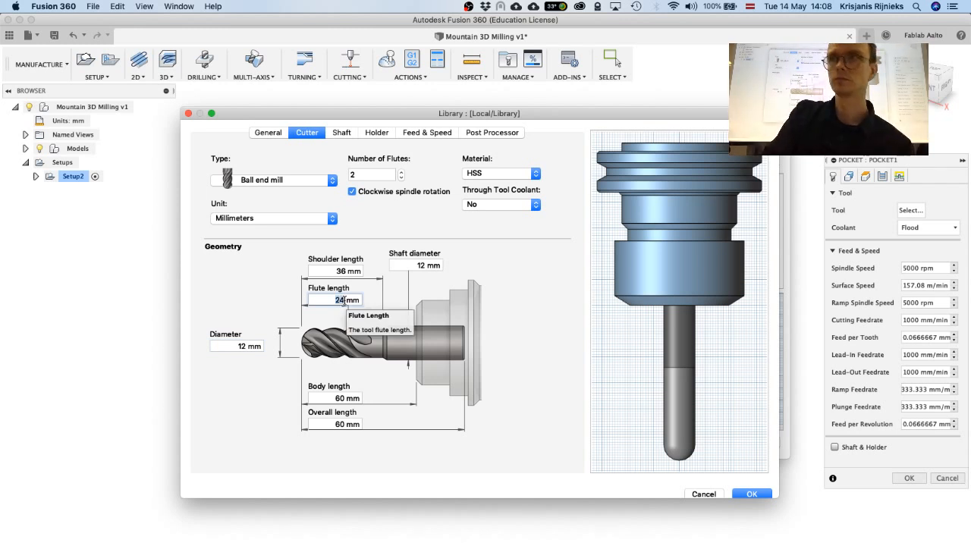
pyautogui.press('Return')
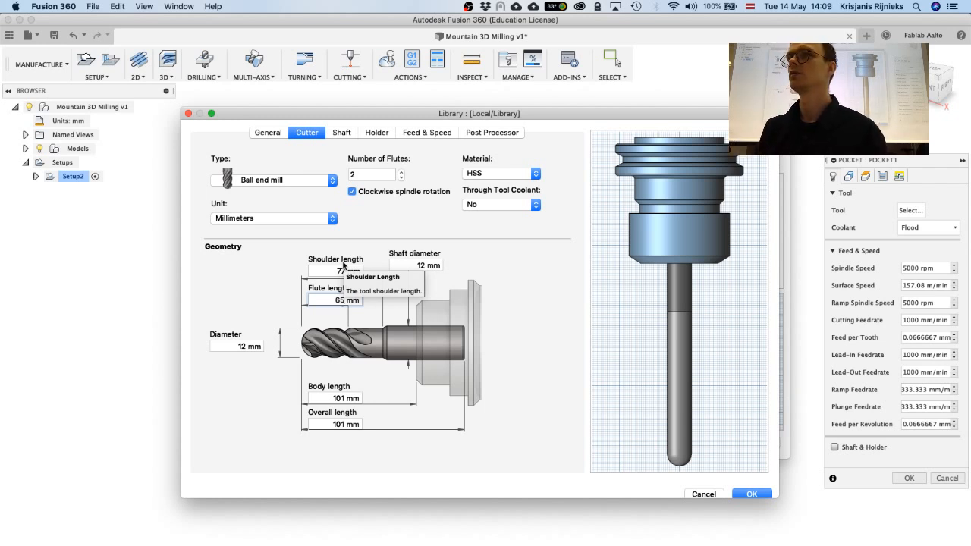
pyautogui.click(346, 272)
pyautogui.press('BackSpace')
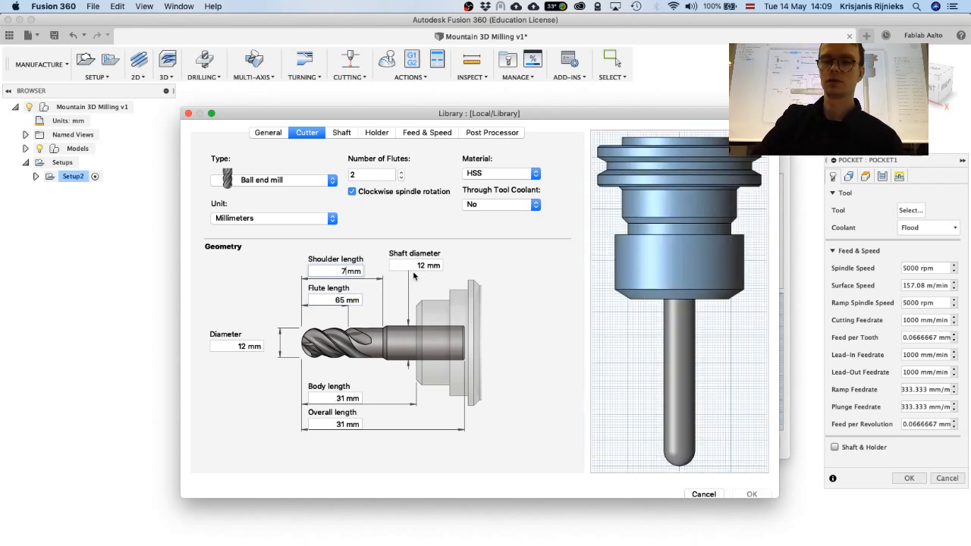
pyautogui.write('0')
# Set the ball end mill's body length to 75 mm and overall length to 100 mm.
pyautogui.click(343, 399)
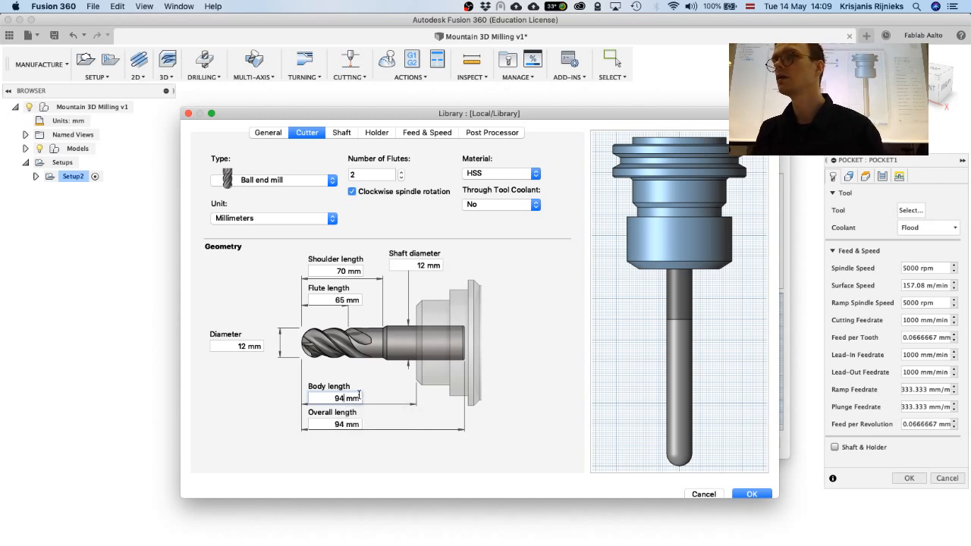
pyautogui.moveTo(334, 398); pyautogui.dragTo(345, 399)
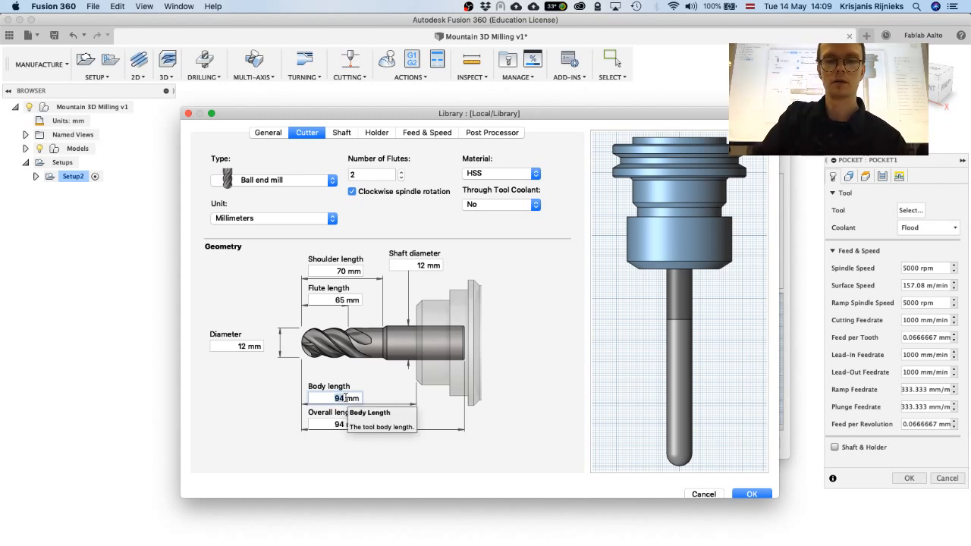
pyautogui.write('75')
pyautogui.click(341, 424)
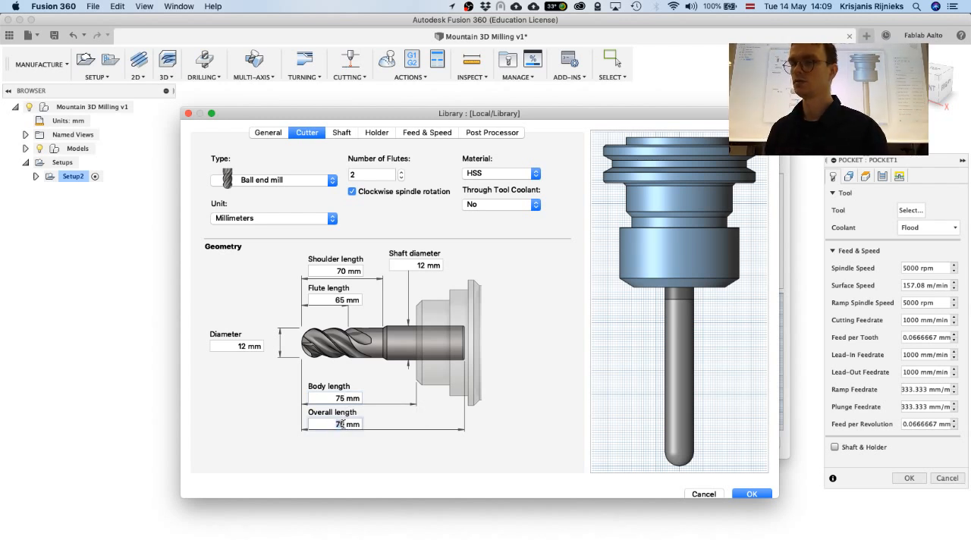
pyautogui.write('1')
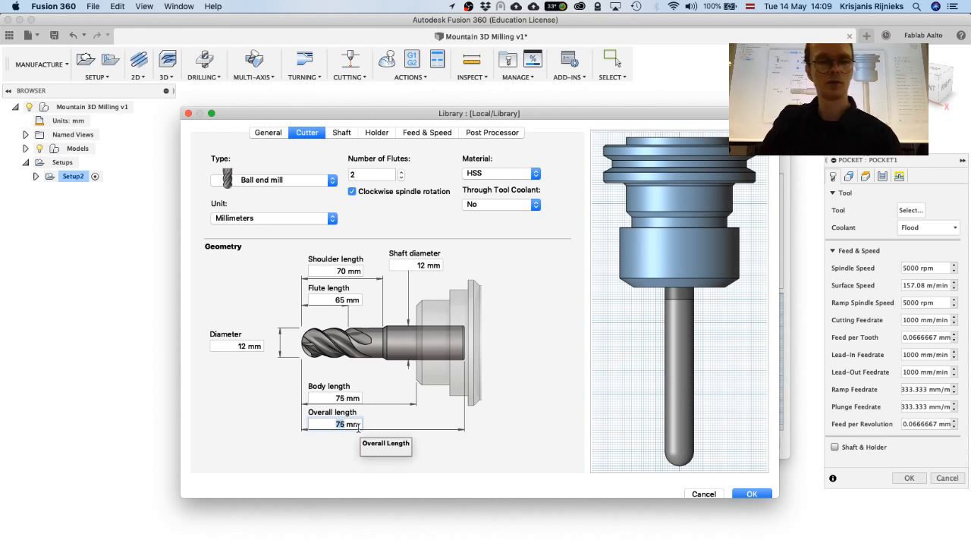
pyautogui.write('0')
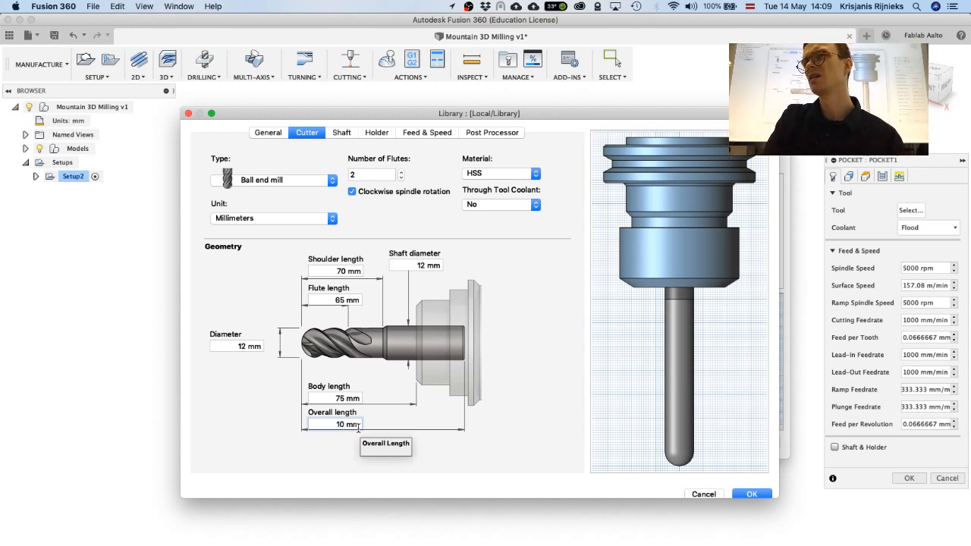
pyautogui.write('0')
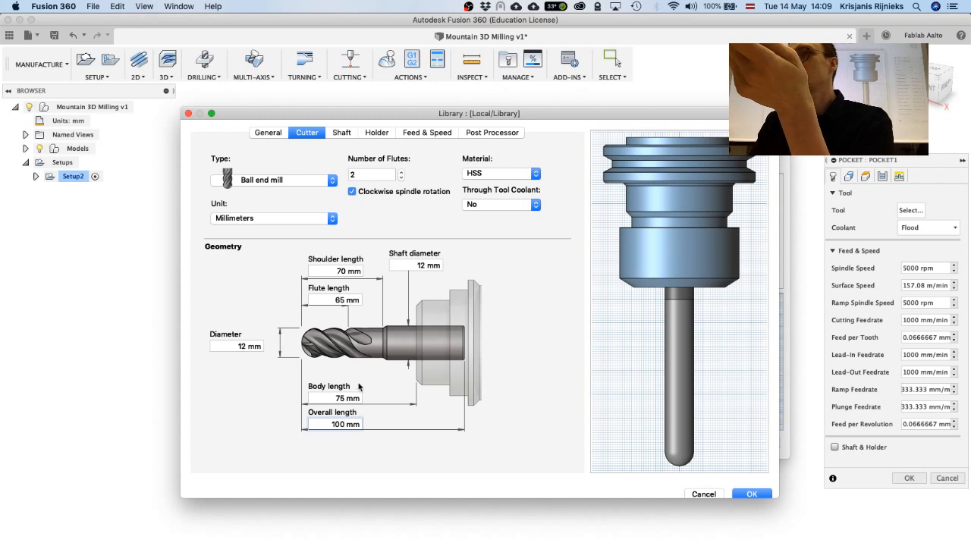
pyautogui.click(417, 265)
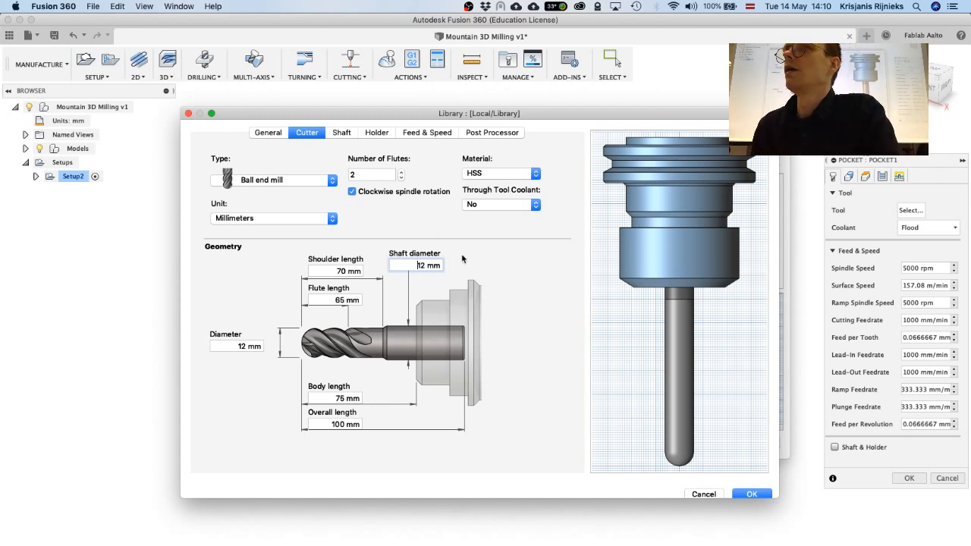
# Enter "12mm 2-Flute Ball-End" as the new tool's description.
pyautogui.click(268, 134)
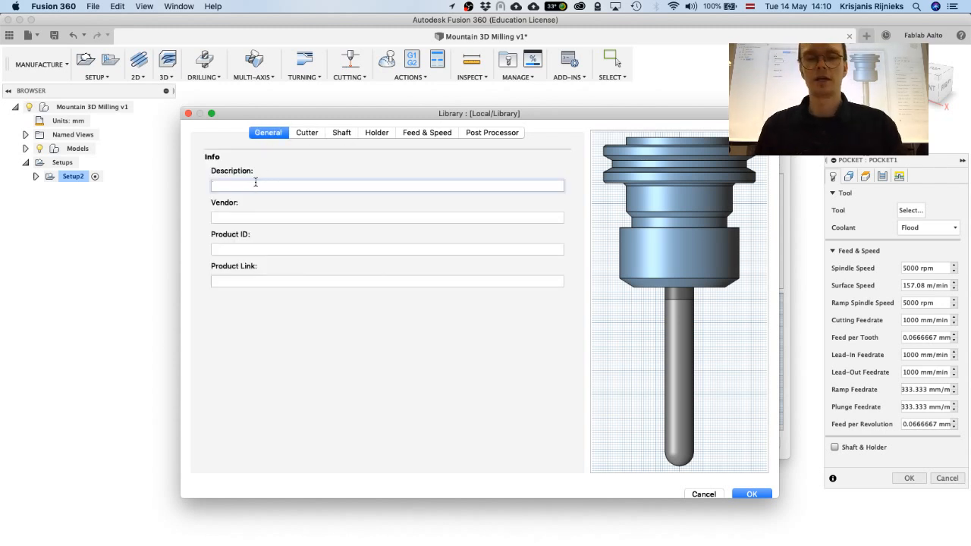
pyautogui.write('12mm ')
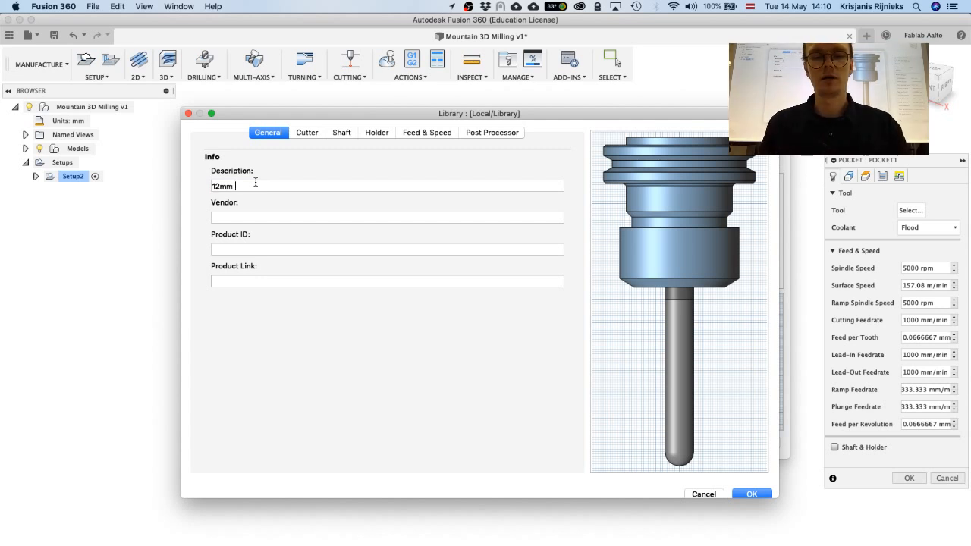
pyautogui.write('2')
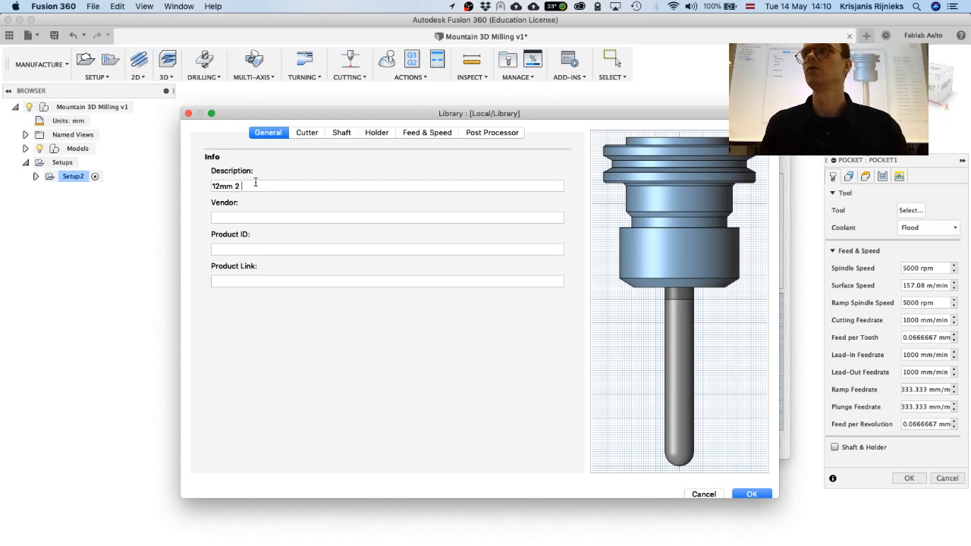
pyautogui.write(' Flu')
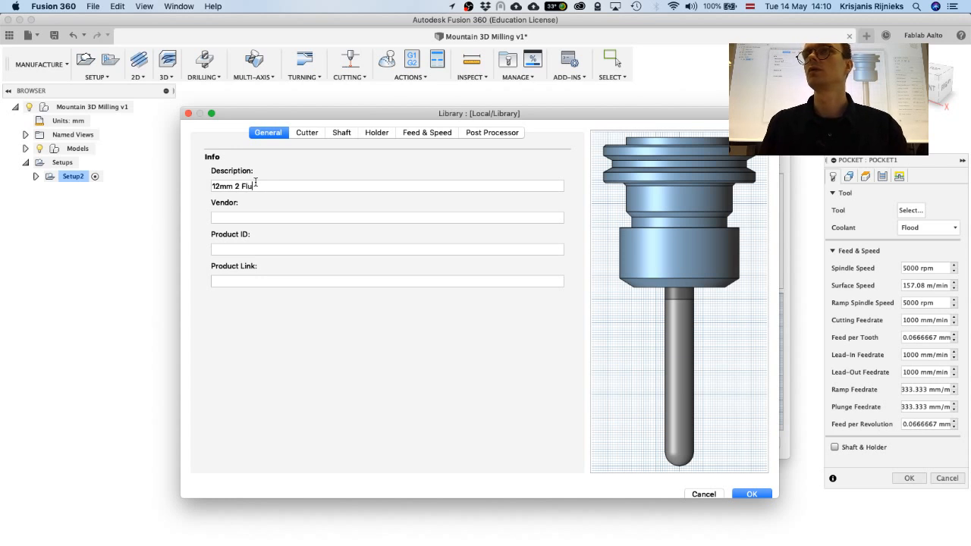
pyautogui.write('te')
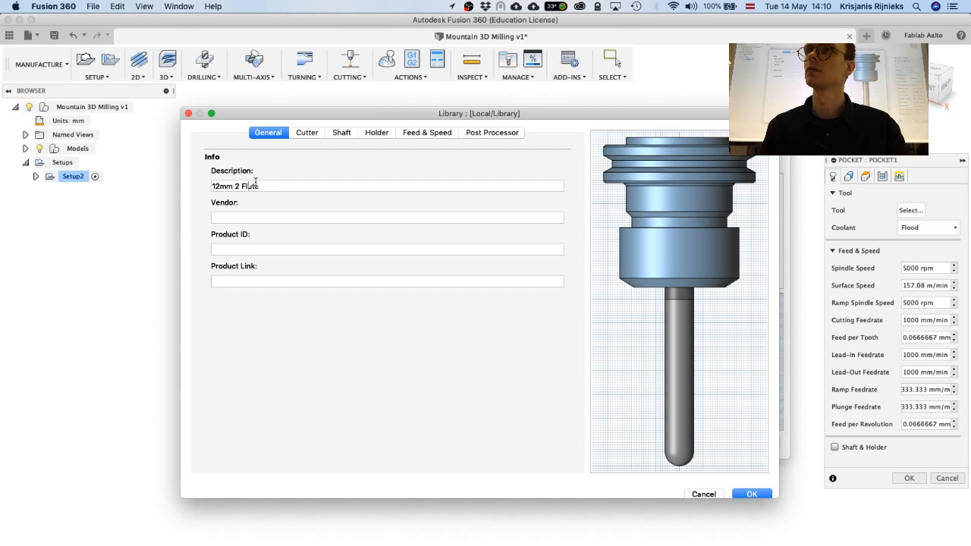
pyautogui.hotkey('alt', 'Left')
pyautogui.press('BackSpace')
pyautogui.write('-')
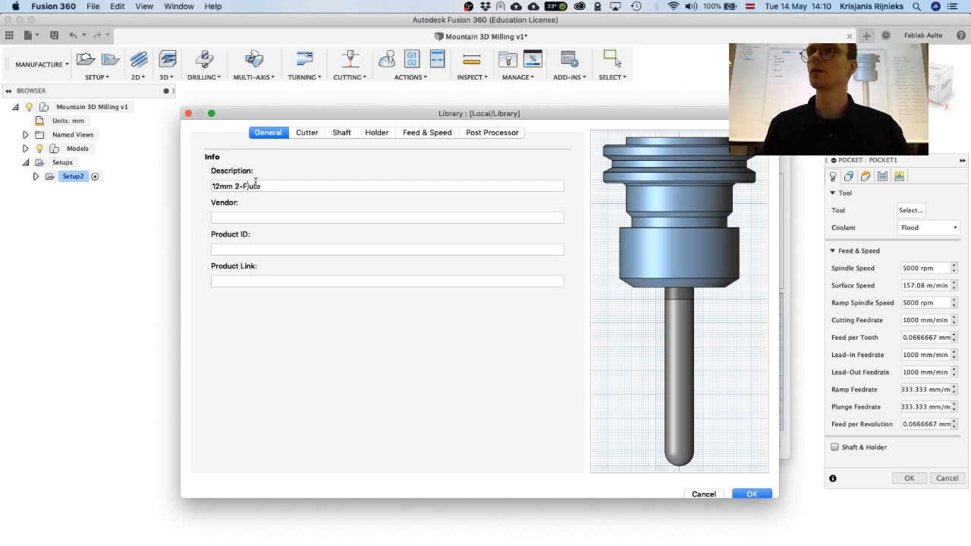
pyautogui.press('End')
pyautogui.write('Ball')
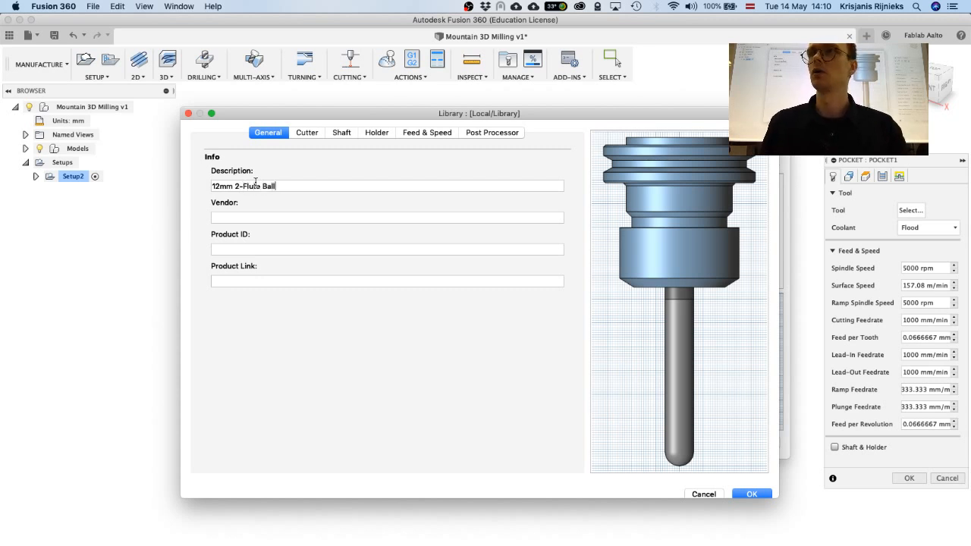
pyautogui.write('-End')
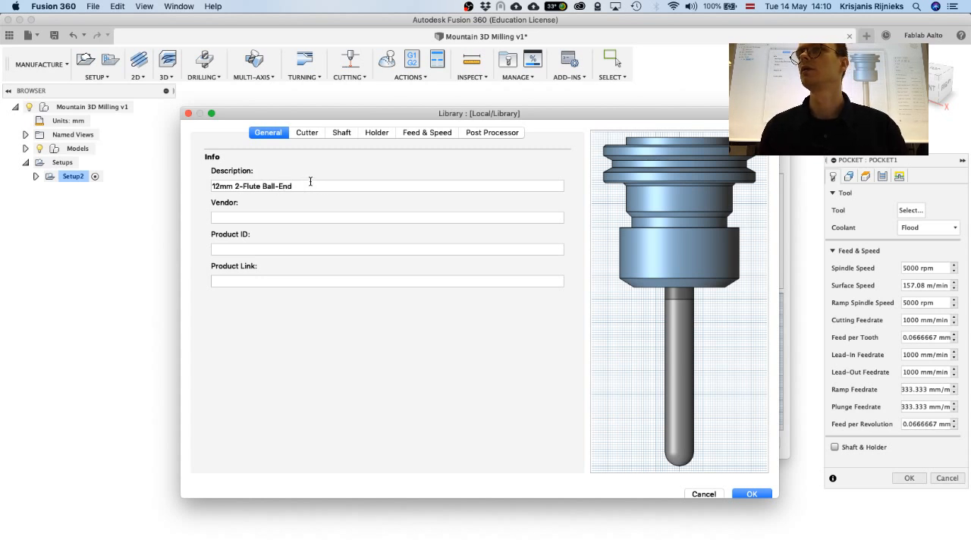
# Save the new 12 mm ball end mill and assign it as the pocket operation's tool.
pyautogui.click(752, 494)
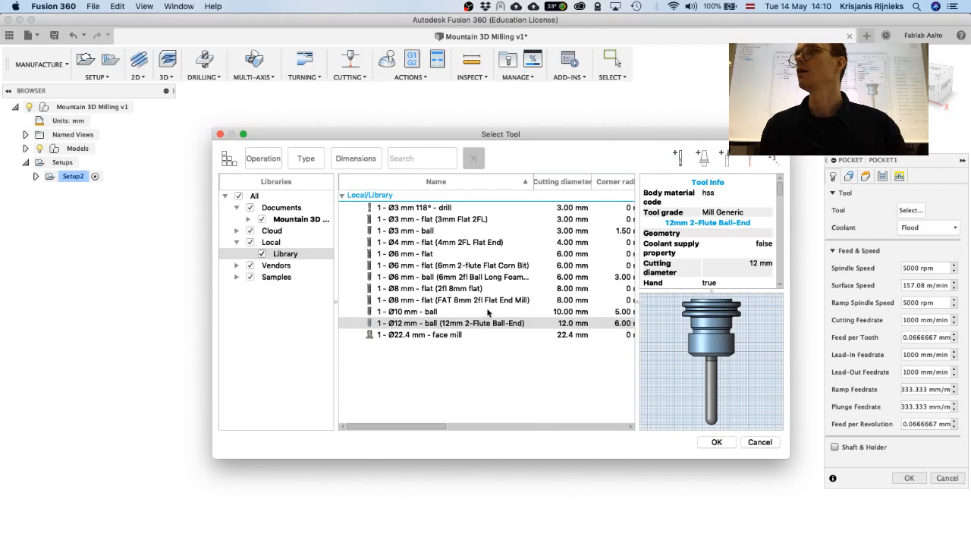
pyautogui.click(408, 324)
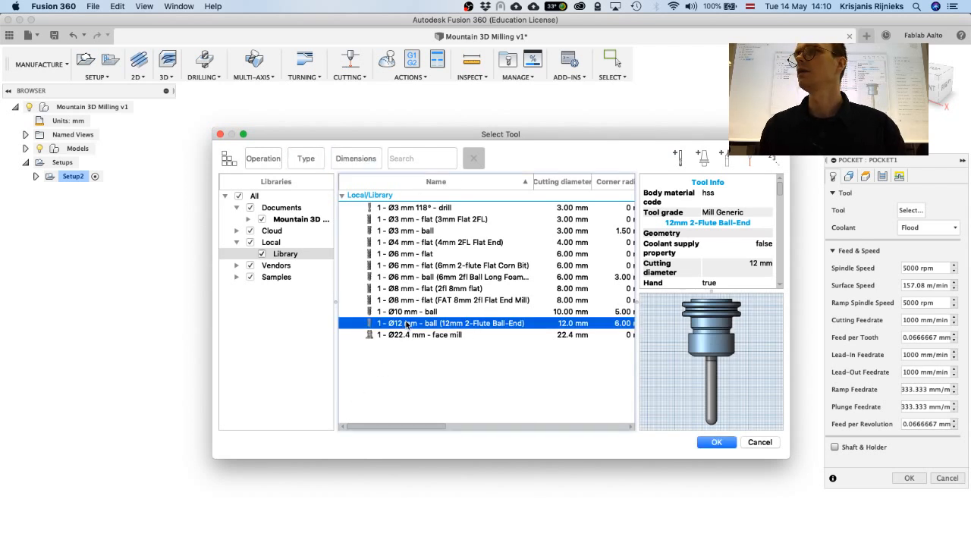
pyautogui.doubleClick(407, 325)
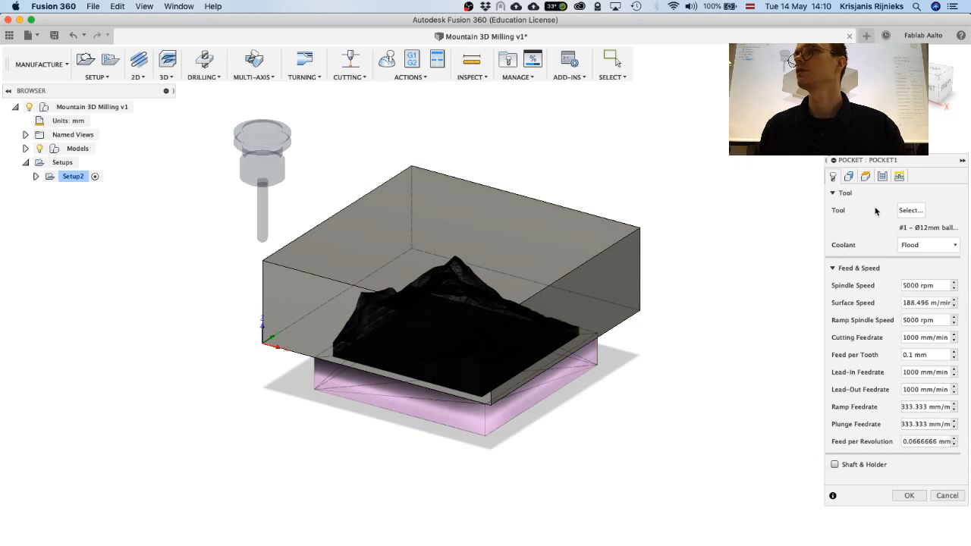
# Open the 12 mm ball end mill's feed and speed settings for editing and set its spindle speed to 16000 rpm.
pyautogui.click(912, 211)
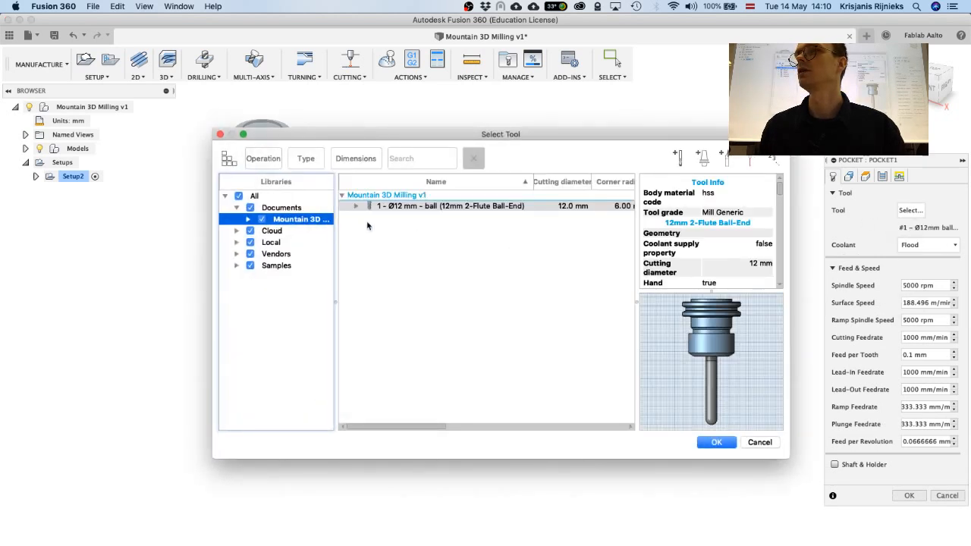
pyautogui.rightClick(395, 205)
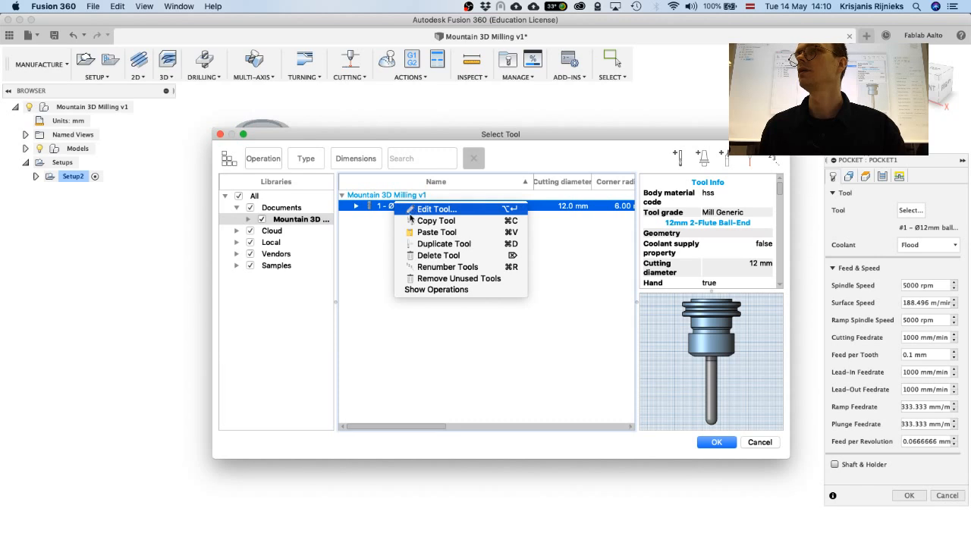
pyautogui.click(413, 210)
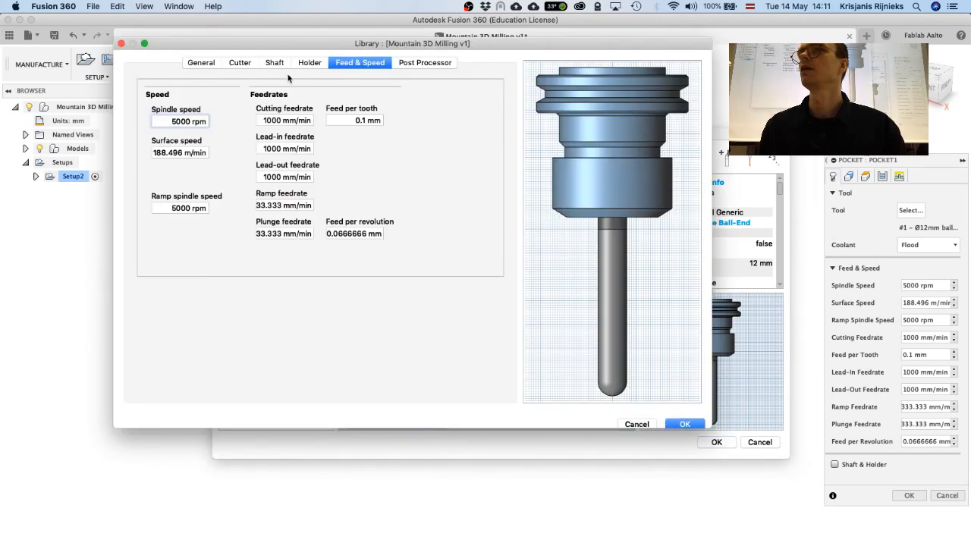
pyautogui.click(230, 64)
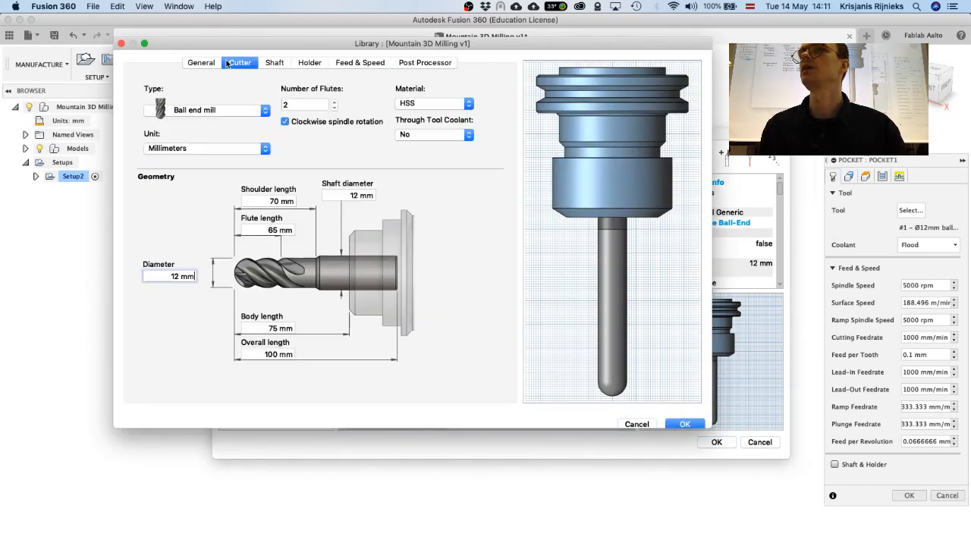
pyautogui.click(343, 63)
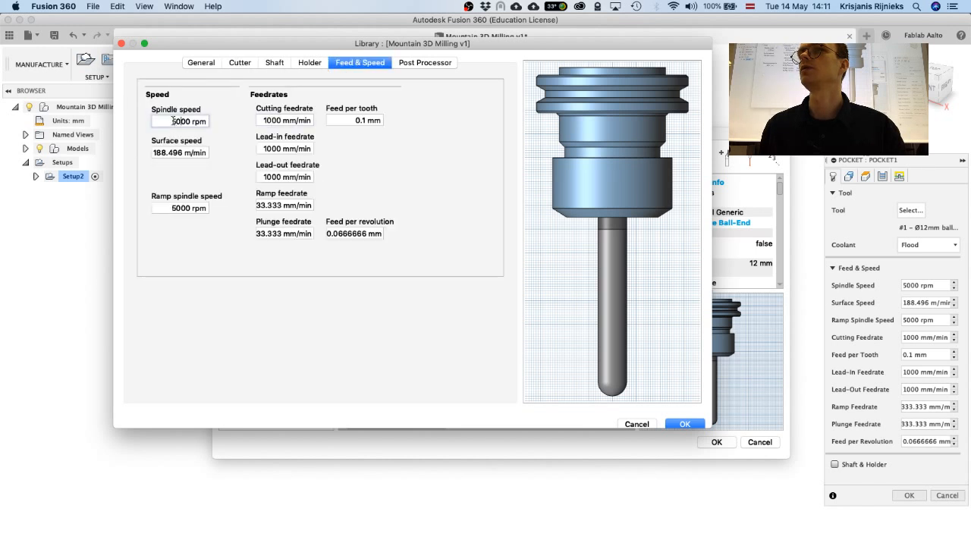
pyautogui.moveTo(172, 122); pyautogui.dragTo(188, 121)
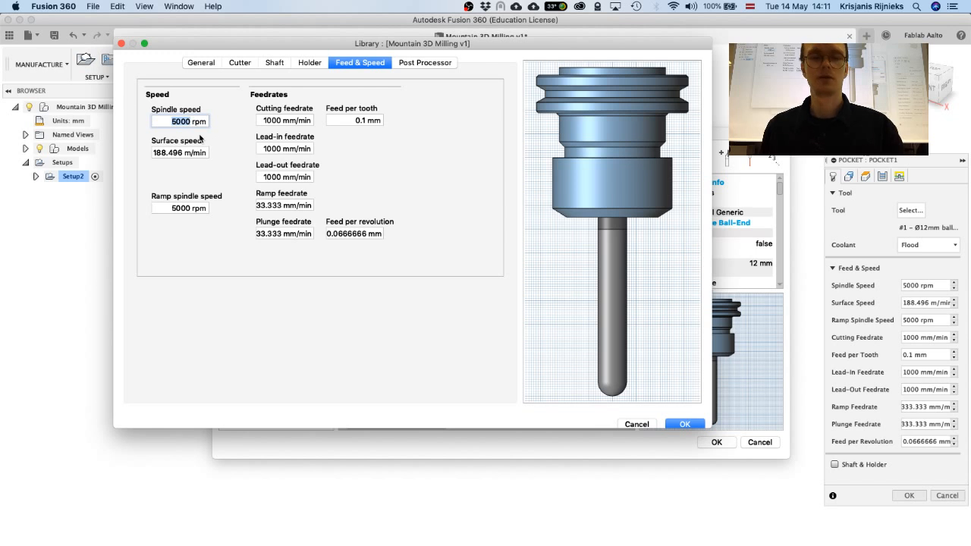
pyautogui.write('1600')
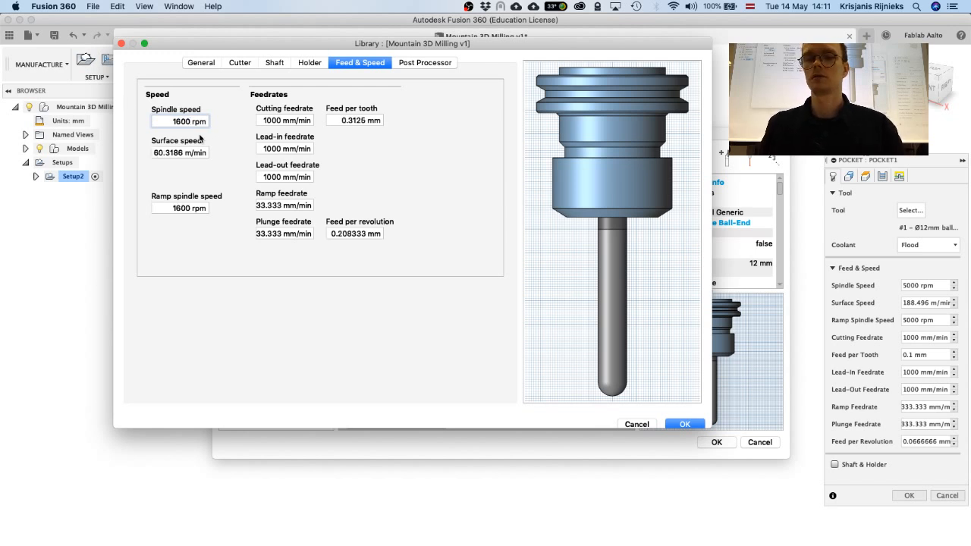
pyautogui.write('0')
# Set the ball end mill's feed per tooth to 0.7 mm.
pyautogui.click(266, 120)
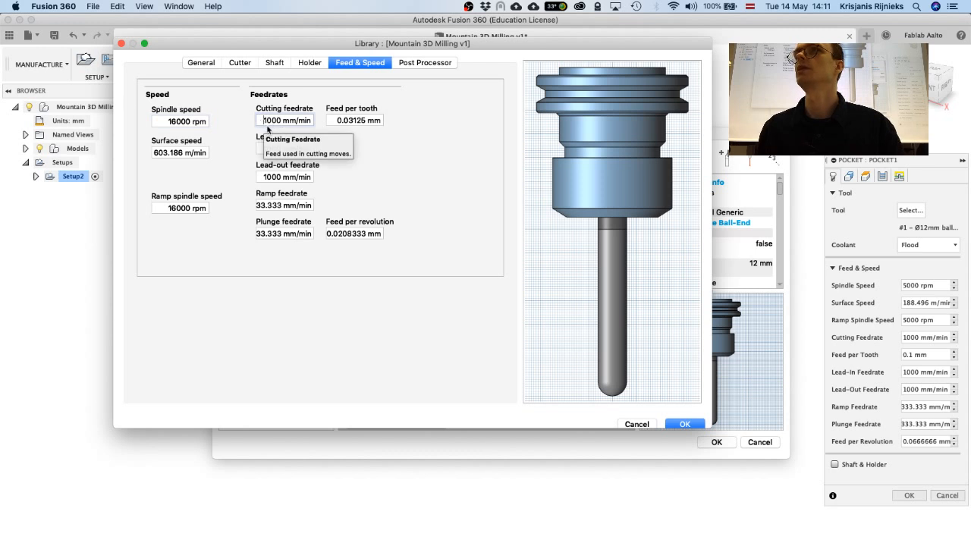
pyautogui.click(374, 122)
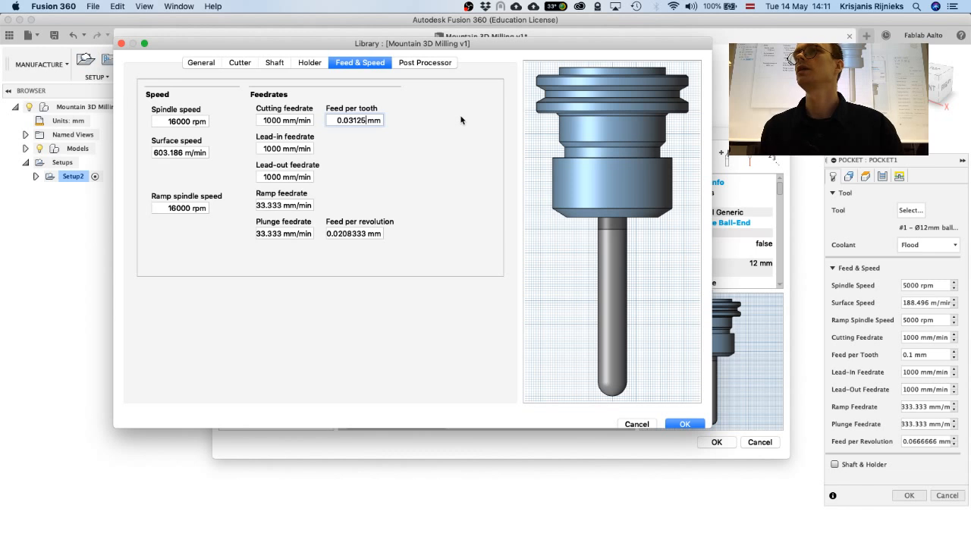
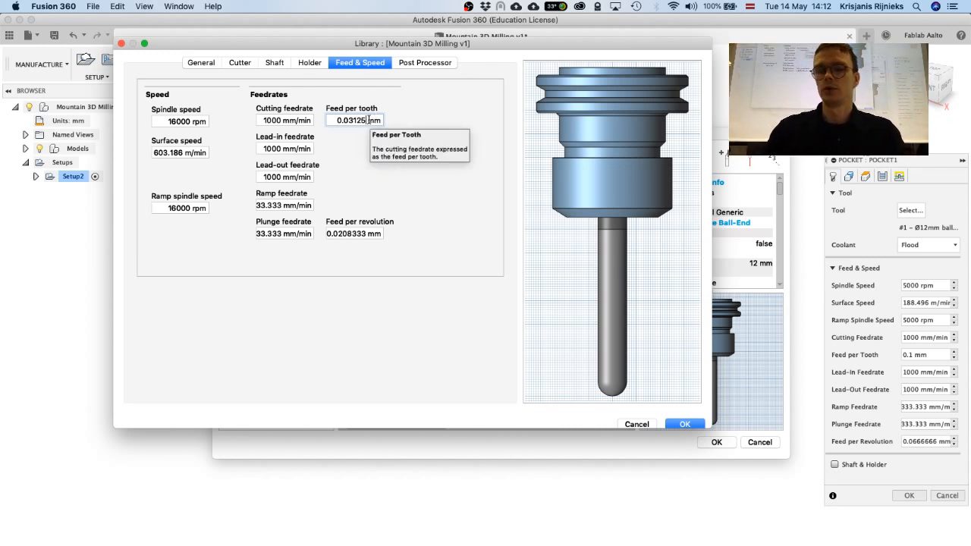
pyautogui.press('BackSpace')
pyautogui.press('BackSpace')
pyautogui.press('BackSpace')
pyautogui.press('BackSpace')
pyautogui.press('BackSpace')
pyautogui.write('7')
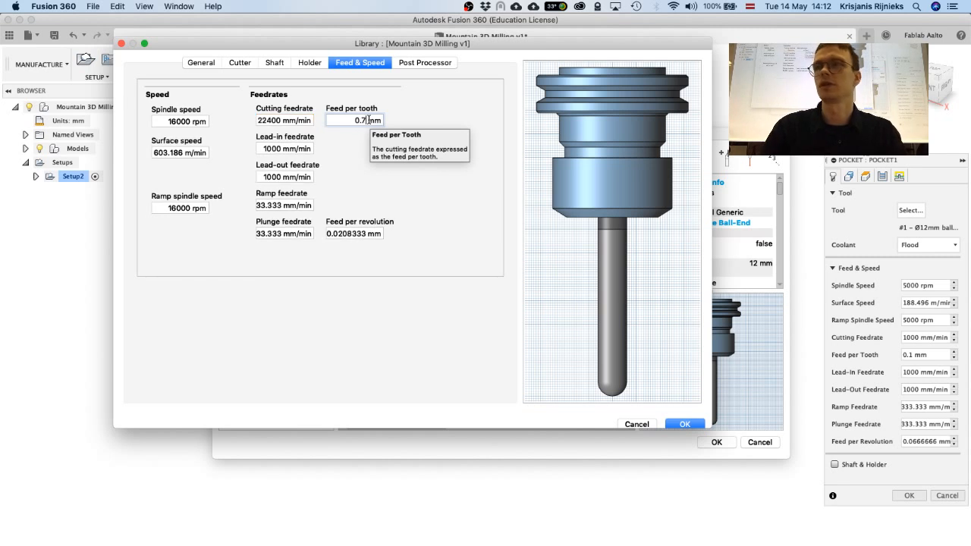
pyautogui.click(278, 122)
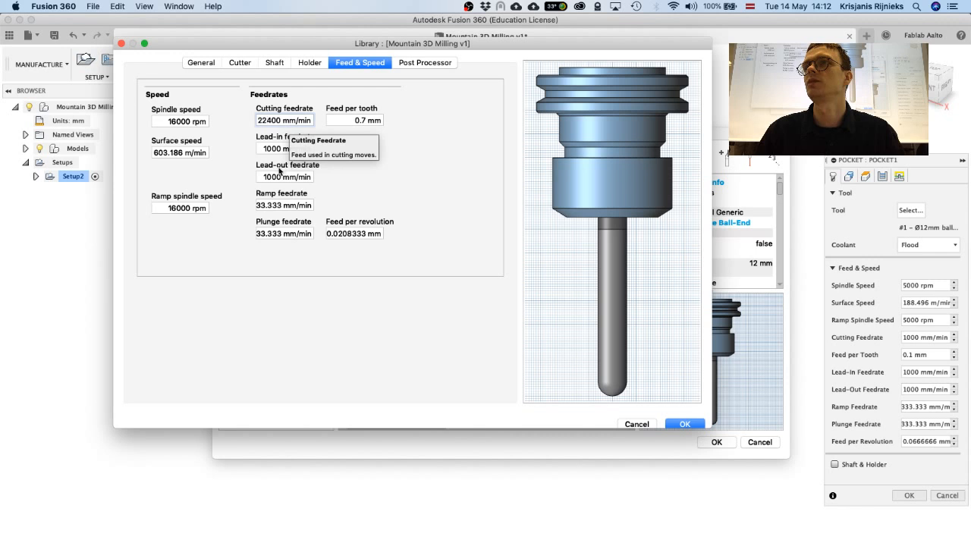
# Set the ball end mill's lead-in and lead-out feedrates to 5000 mm/min each.
pyautogui.click(272, 150)
pyautogui.moveTo(280, 149); pyautogui.dragTo(254, 150)
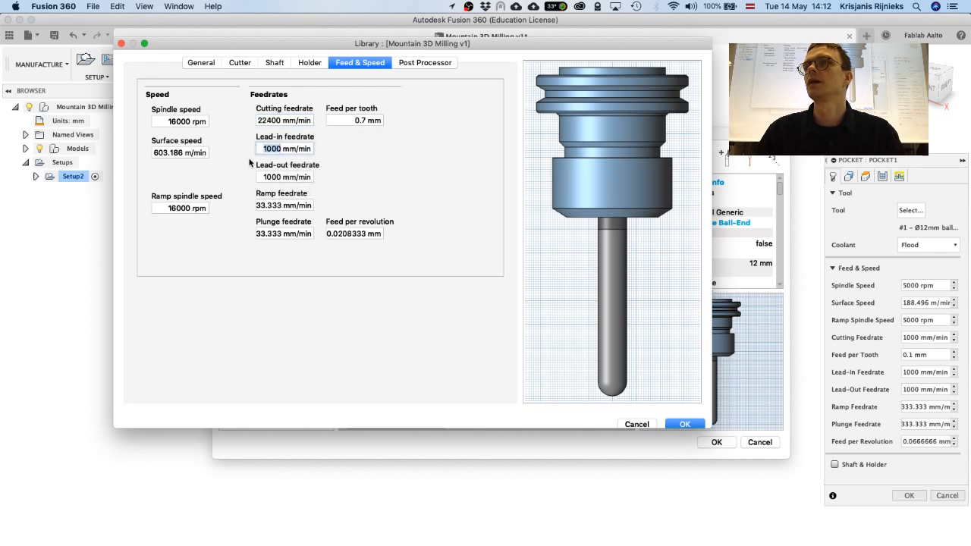
pyautogui.write('500')
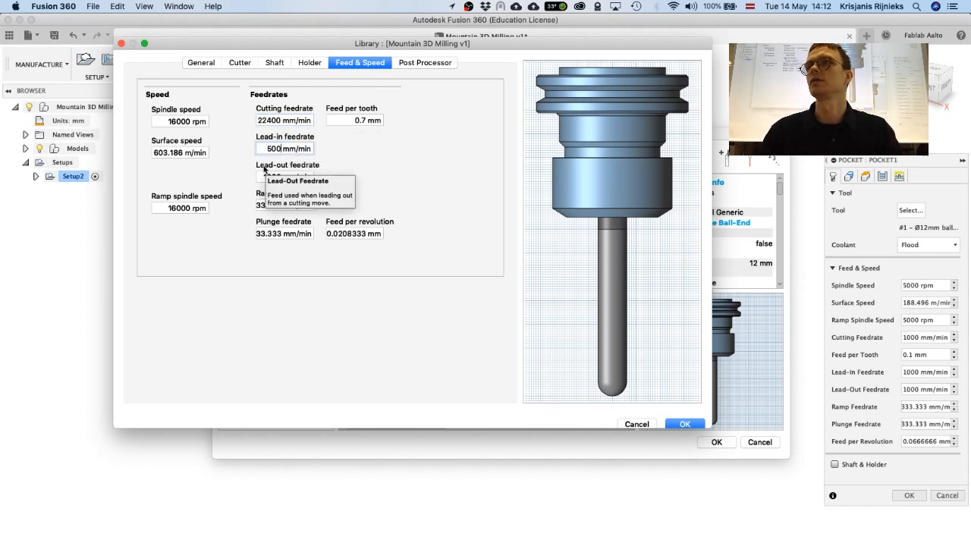
pyautogui.write('0')
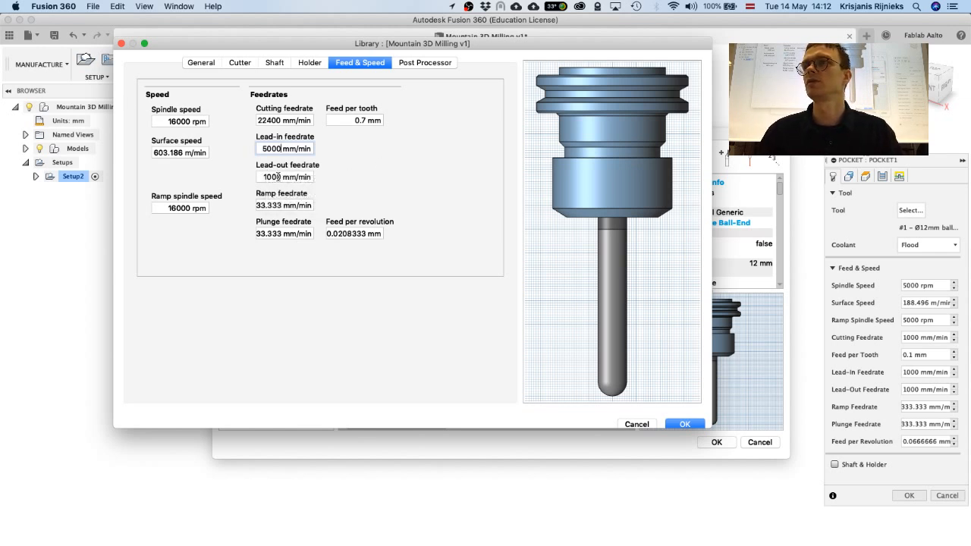
pyautogui.click(280, 176)
pyautogui.moveTo(280, 176); pyautogui.dragTo(243, 182)
pyautogui.write('500')
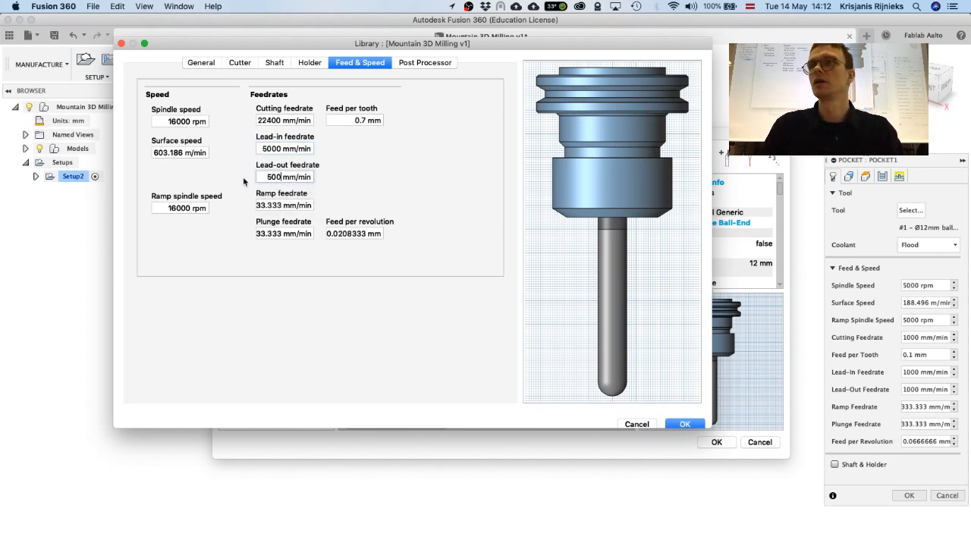
pyautogui.write('0')
# Set the ball end mill's ramp feedrate and plunge feedrate to 2500 mm/min each.
pyautogui.click(262, 207)
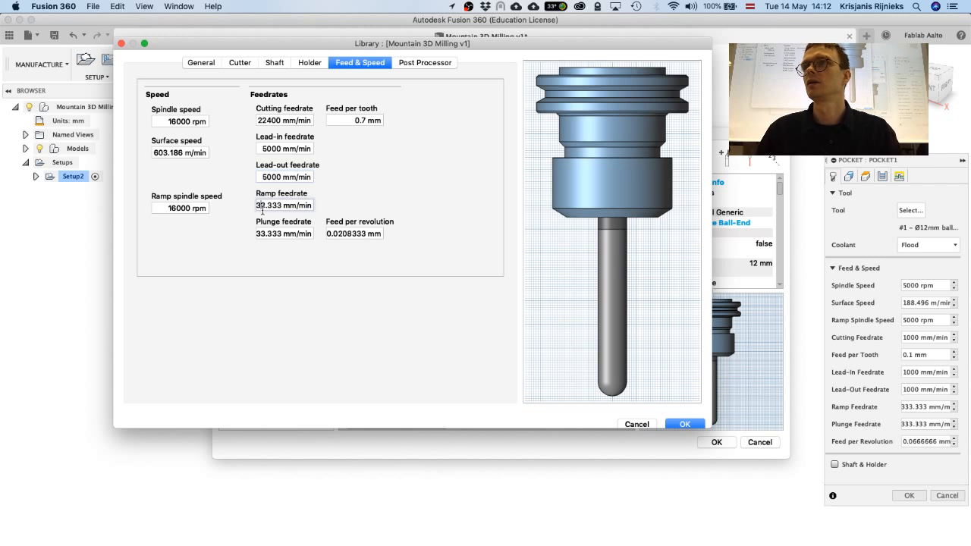
pyautogui.moveTo(281, 207); pyautogui.dragTo(199, 206)
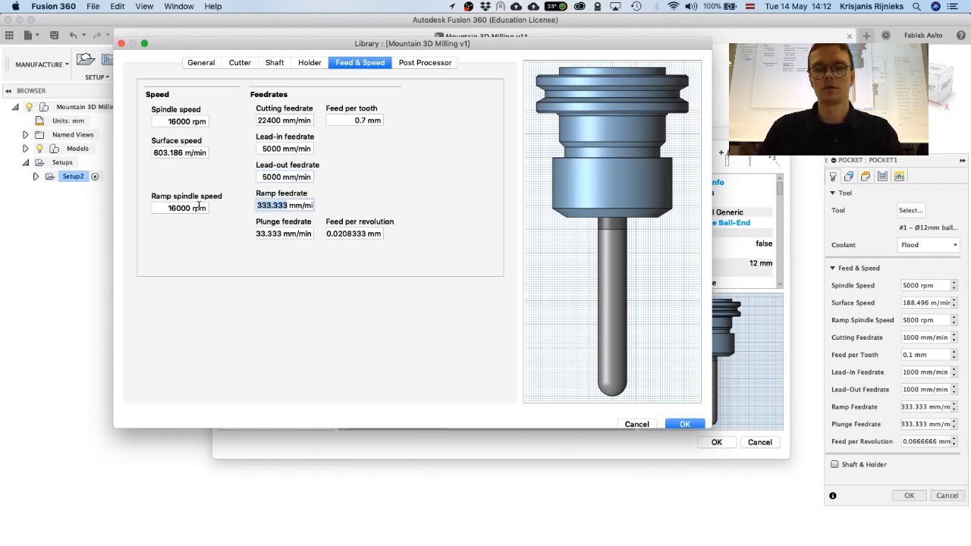
pyautogui.write('5000')
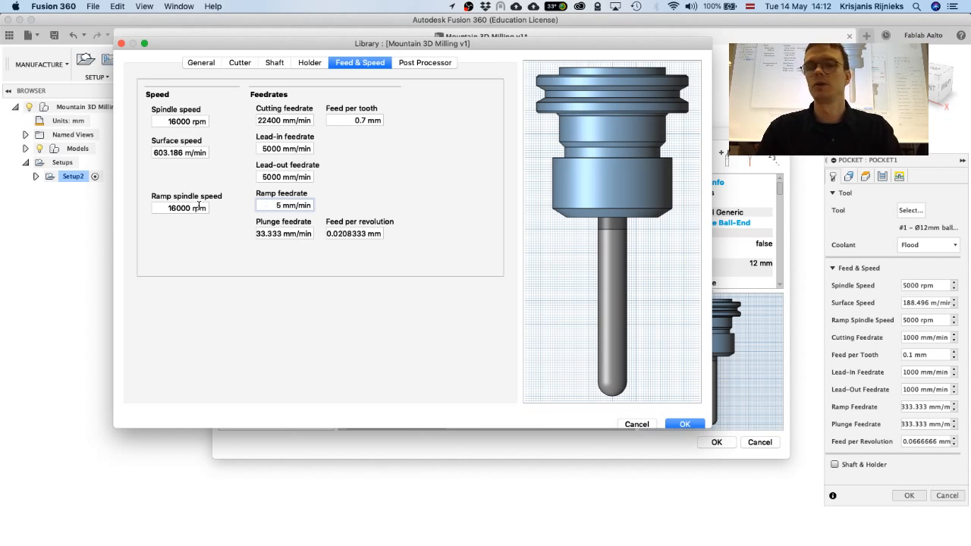
pyautogui.press('BackSpace')
pyautogui.write('2500')
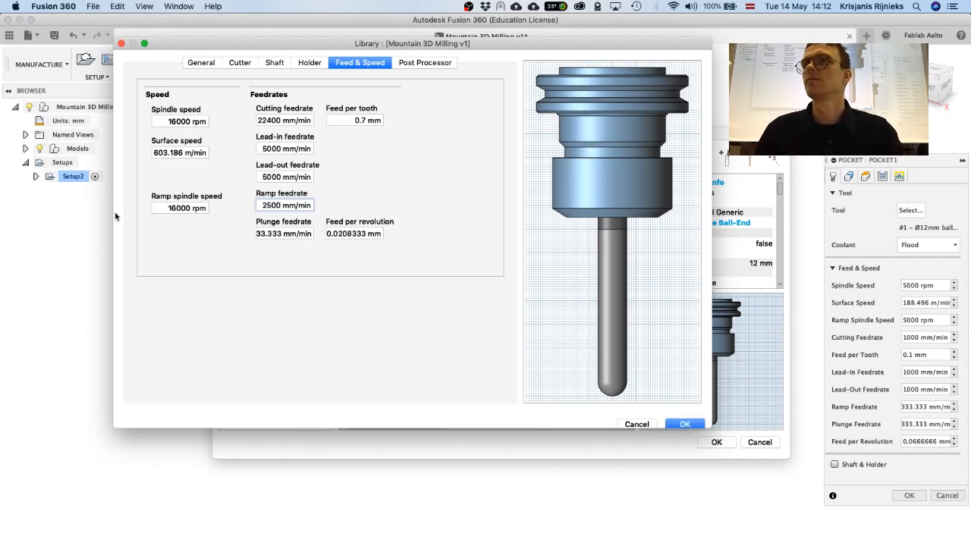
pyautogui.click(276, 234)
pyautogui.moveTo(282, 234); pyautogui.dragTo(200, 238)
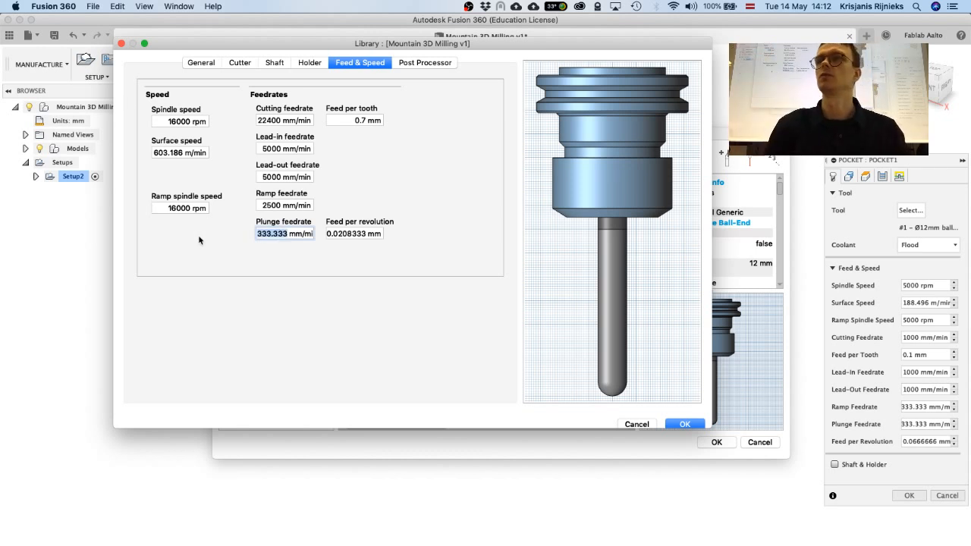
pyautogui.write('2500')
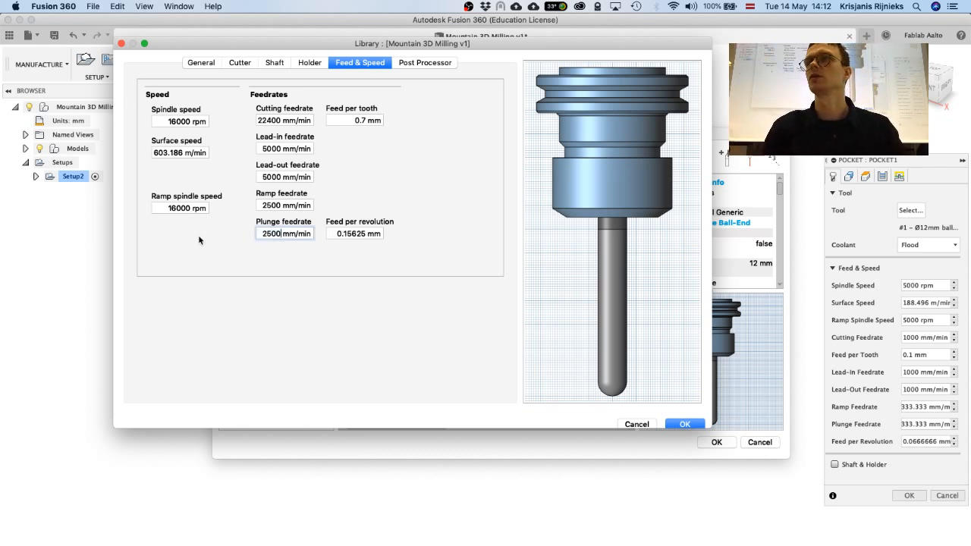
# Set the ball end mill's feed per revolution to 0.2 mm.
pyautogui.click(352, 234)
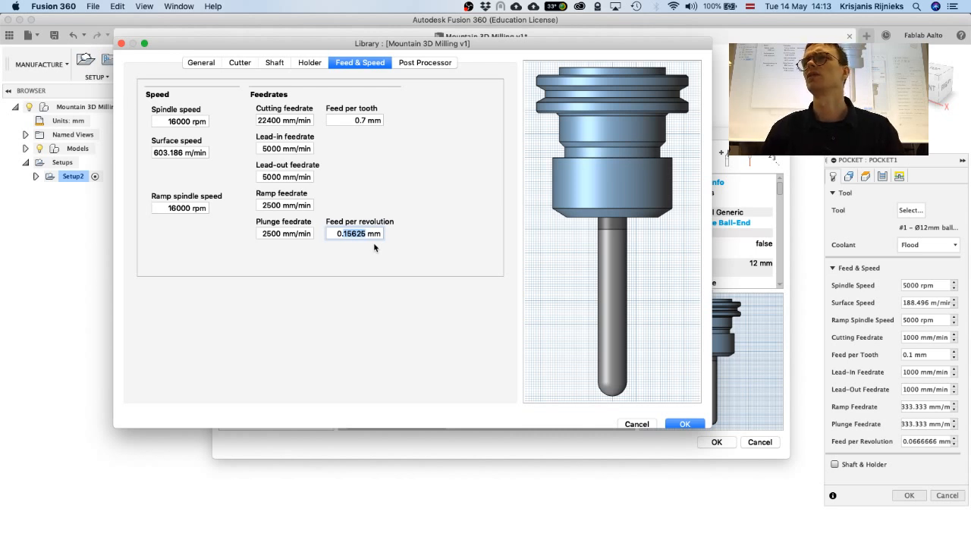
pyautogui.write('0.2')
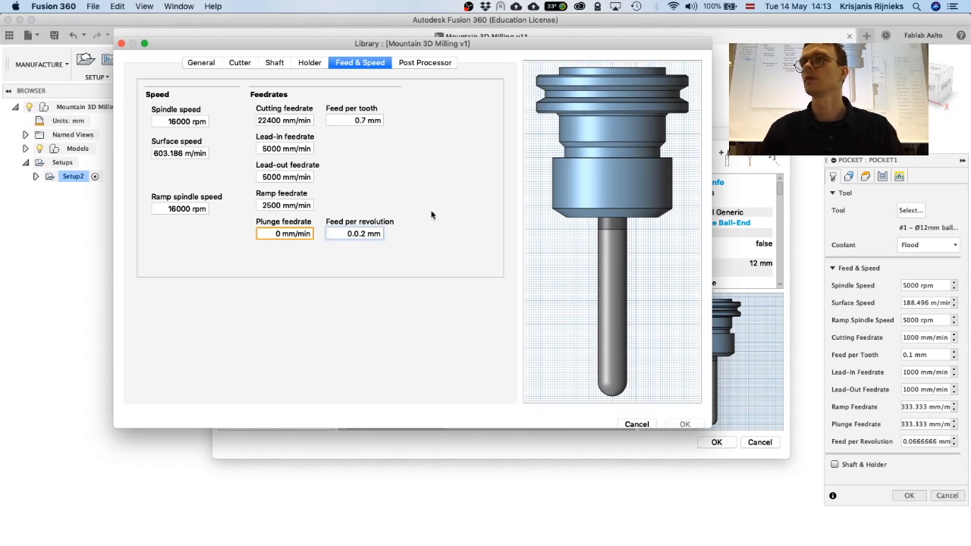
pyautogui.press('BackSpace')
pyautogui.press('BackSpace')
pyautogui.click(279, 233)
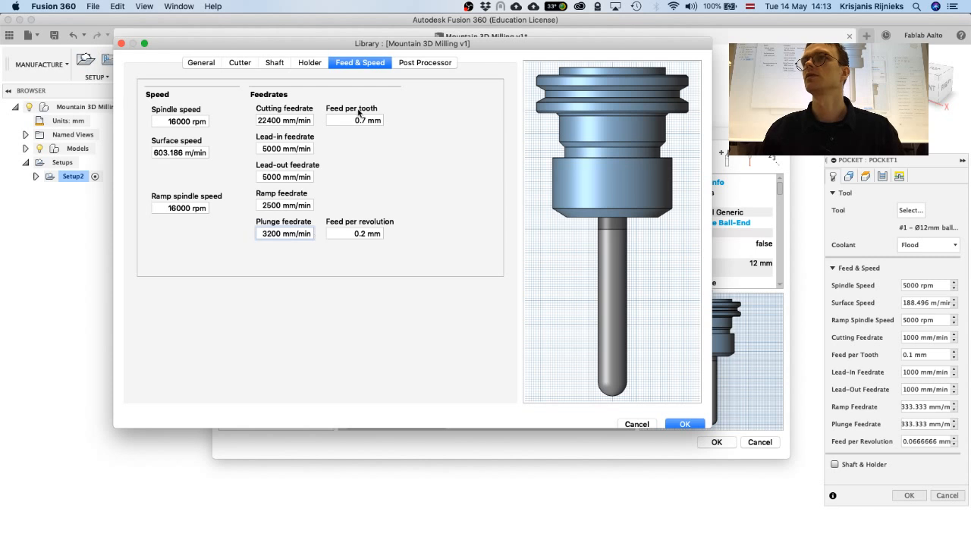
# Save the tool edits, override Pocket1's feeds and speeds with the tool's values, and confirm the tool for the operation.
pyautogui.doubleClick(171, 153)
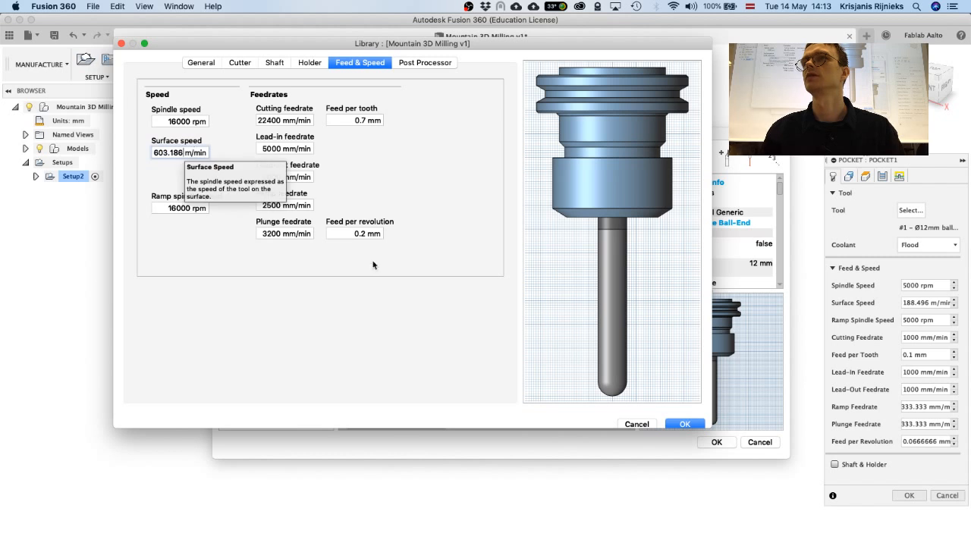
pyautogui.click(675, 424)
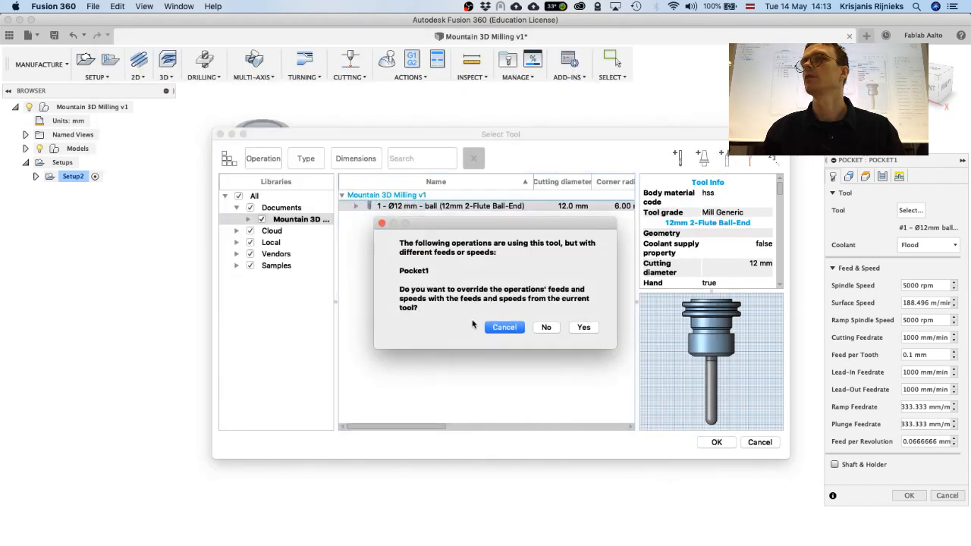
pyautogui.click(583, 327)
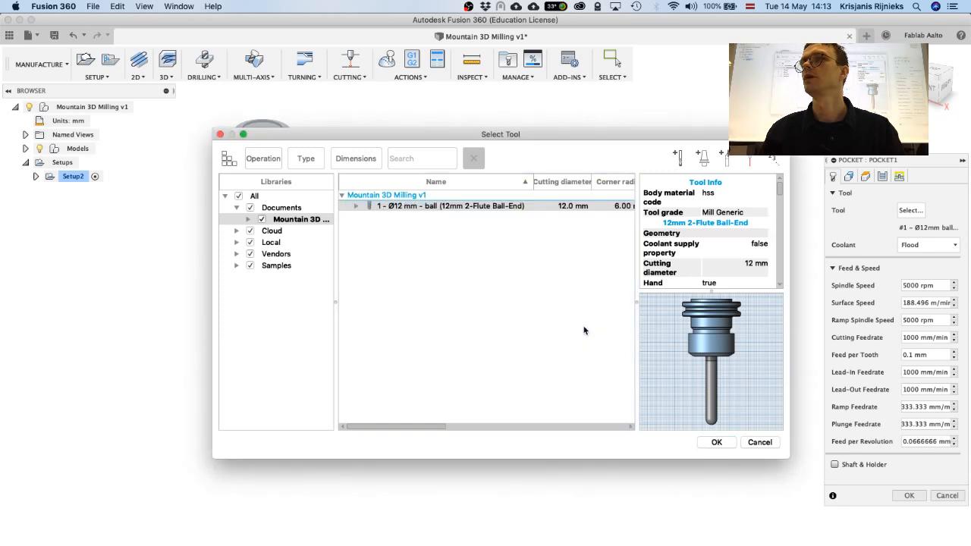
pyautogui.click(716, 441)
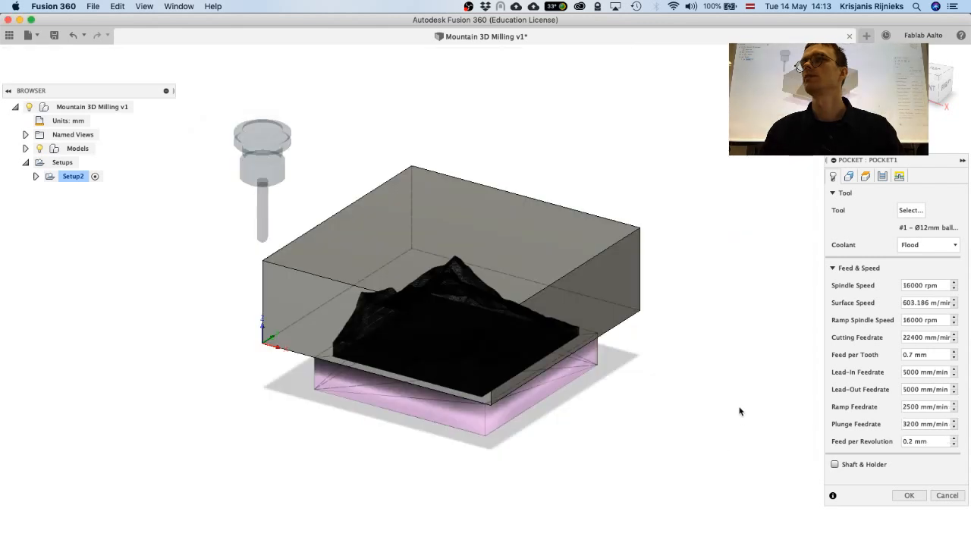
# Enable the Model option in the pocket operation's geometry settings.
pyautogui.moveTo(900, 162); pyautogui.dragTo(817, 140)
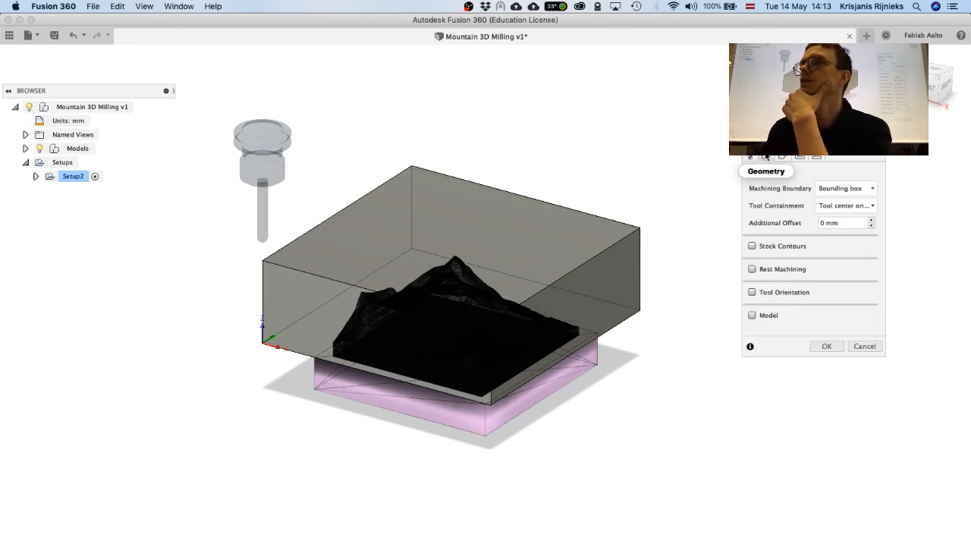
pyautogui.click(766, 157)
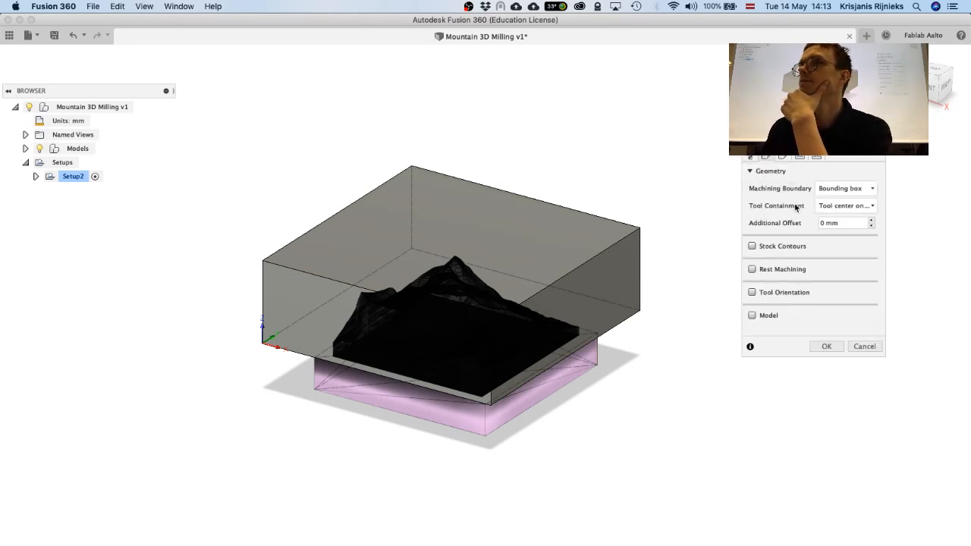
pyautogui.click(753, 315)
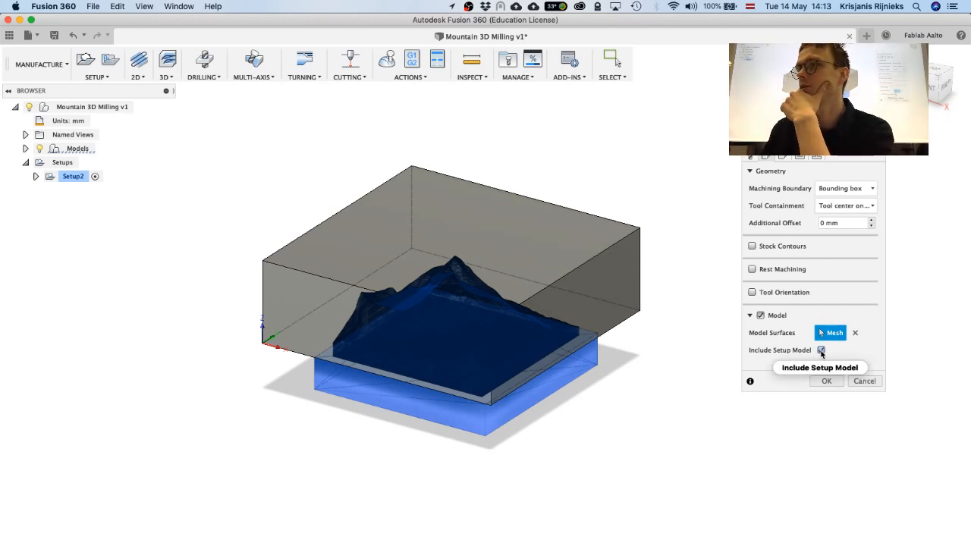
# Examine the pocket operation's clearance, retract, top and bottom height planes around the stock and mountain model.
pyautogui.click(782, 157)
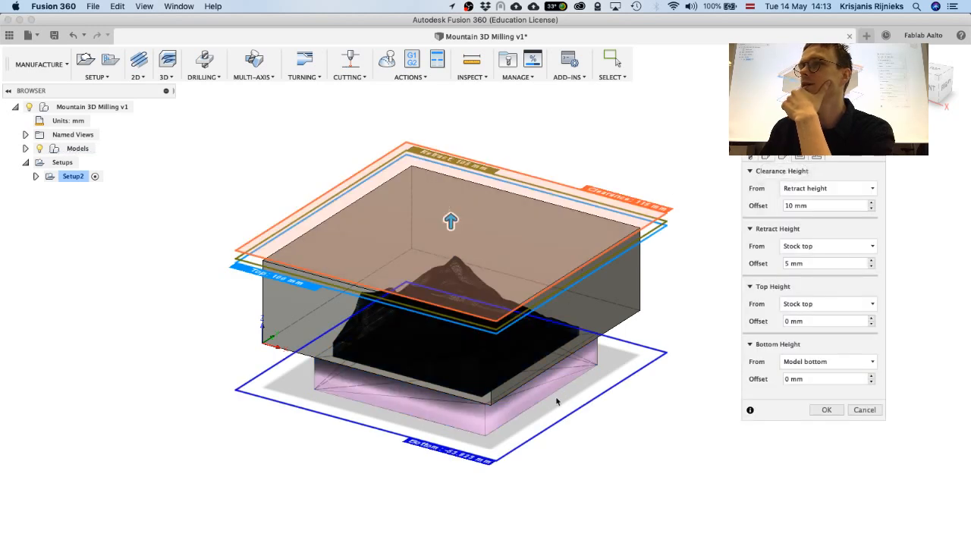
pyautogui.keyDown('shift'); pyautogui.moveTo(570, 476); pyautogui.dragTo(549, 452, button='middle'); pyautogui.keyUp('shift')
pyautogui.moveTo(351, 381)
pyautogui.keyDown('shift'); pyautogui.mouseDown(button='middle')
pyautogui.moveTo(369, 390)
pyautogui.moveTo(342, 391)
pyautogui.mouseUp(button='middle'); pyautogui.keyUp('shift')
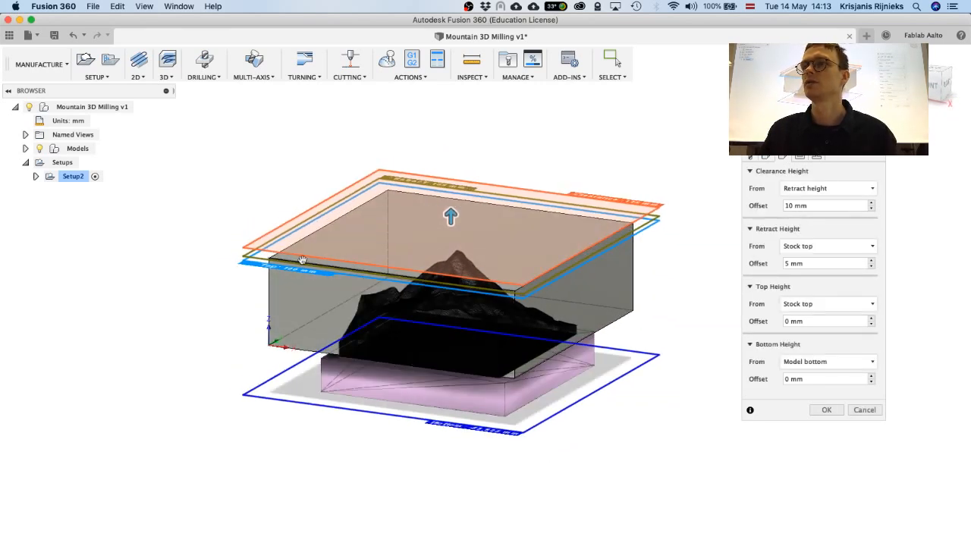
pyautogui.keyDown('shift'); pyautogui.moveTo(520, 357); pyautogui.dragTo(493, 392, button='middle'); pyautogui.keyUp('shift')
pyautogui.moveTo(622, 368)
pyautogui.keyDown('shift'); pyautogui.mouseDown(button='middle')
pyautogui.moveTo(583, 397)
pyautogui.moveTo(627, 383)
pyautogui.mouseUp(button='middle'); pyautogui.keyUp('shift')
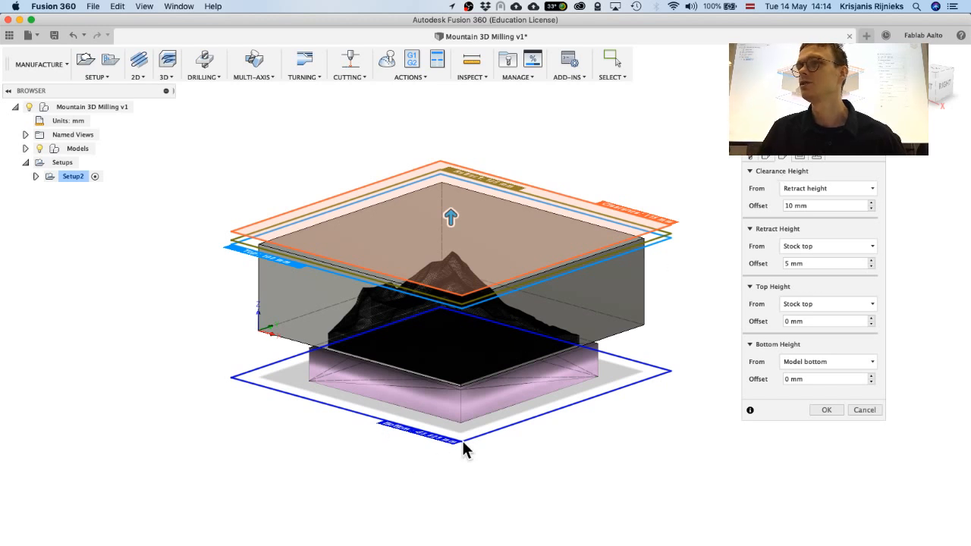
# Reference the pocket operation's bottom height from the stock bottom.
pyautogui.moveTo(521, 443); pyautogui.dragTo(535, 428, button='middle')
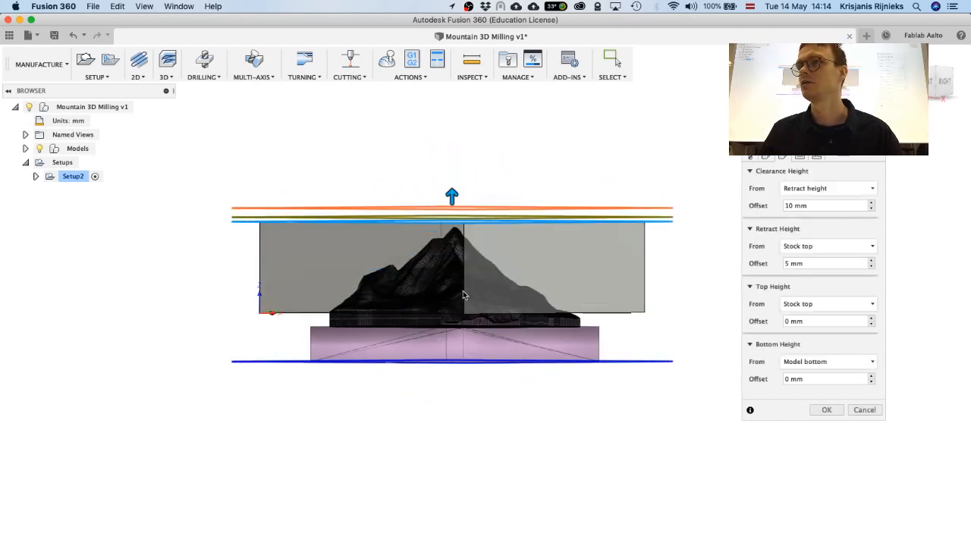
pyautogui.keyDown('shift'); pyautogui.moveTo(314, 301); pyautogui.dragTo(279, 298, button='middle'); pyautogui.keyUp('shift')
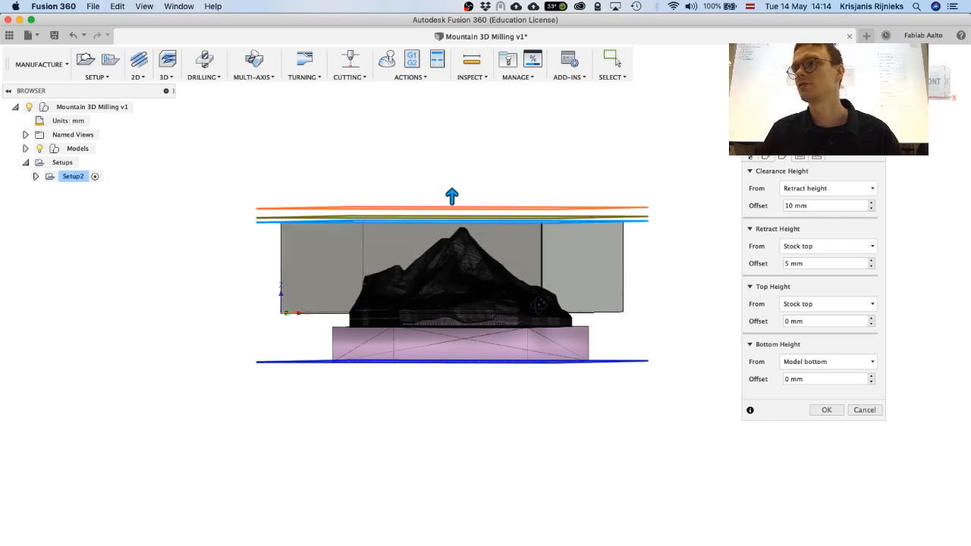
pyautogui.keyDown('shift'); pyautogui.moveTo(602, 305); pyautogui.dragTo(511, 318, button='middle'); pyautogui.keyUp('shift')
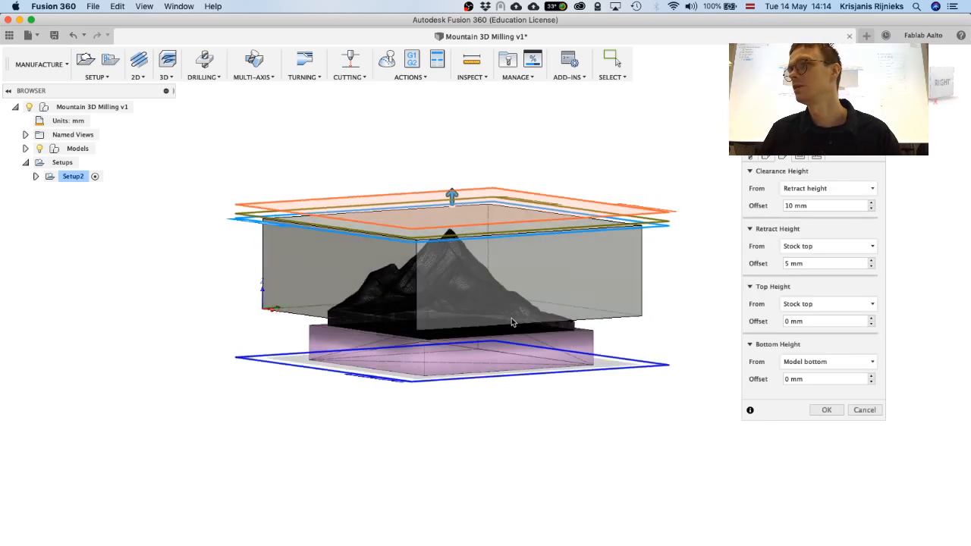
pyautogui.click(829, 361)
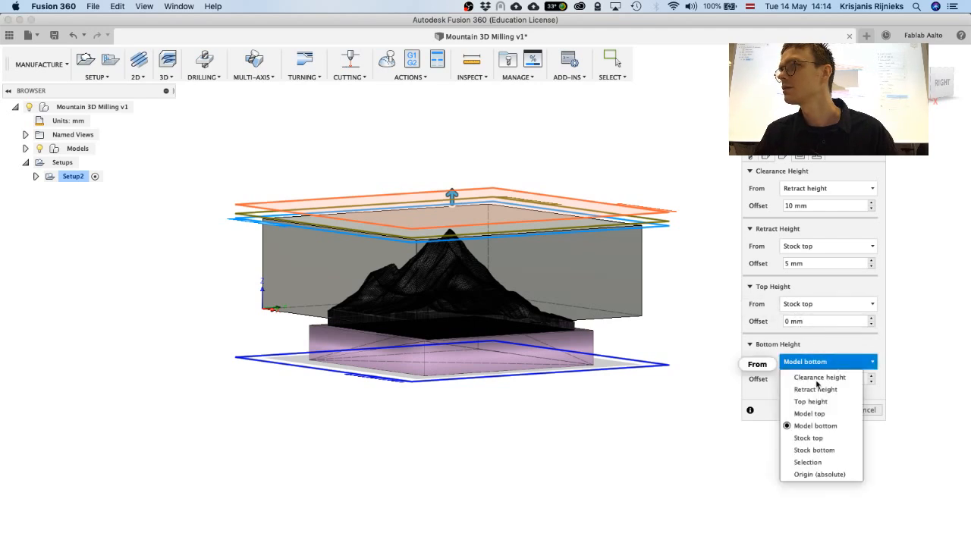
pyautogui.click(823, 452)
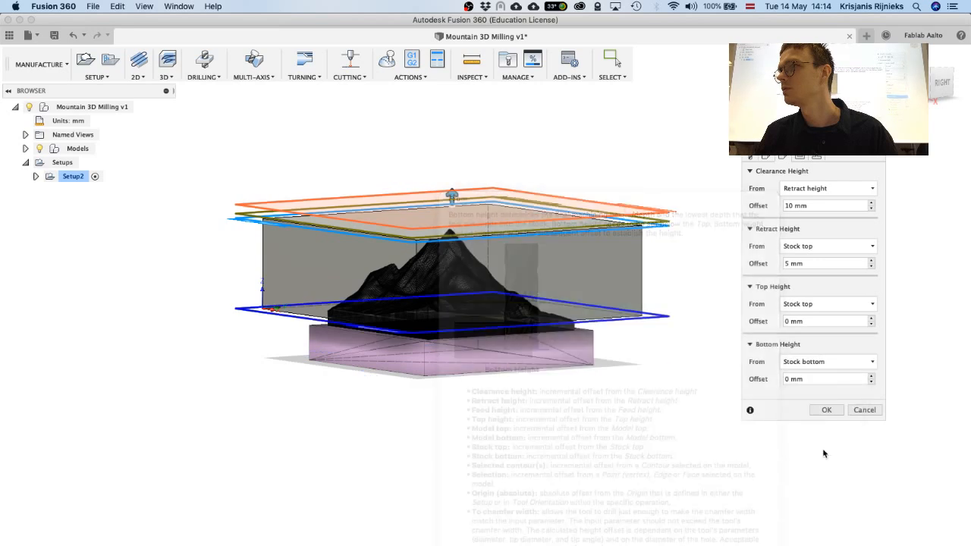
# Set the bottom height offset to 30 mm above the stock bottom and check the plane against the mountain.
pyautogui.click(819, 379)
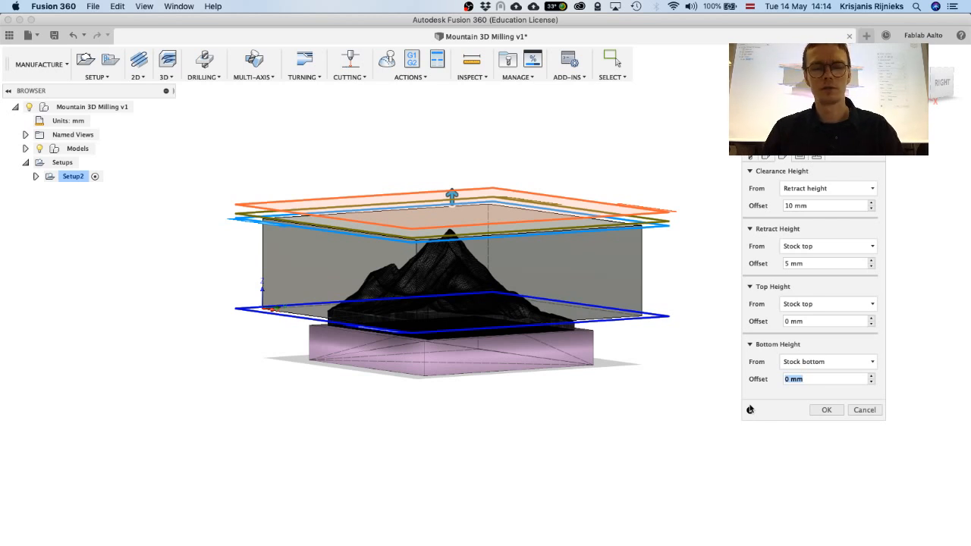
pyautogui.write('3')
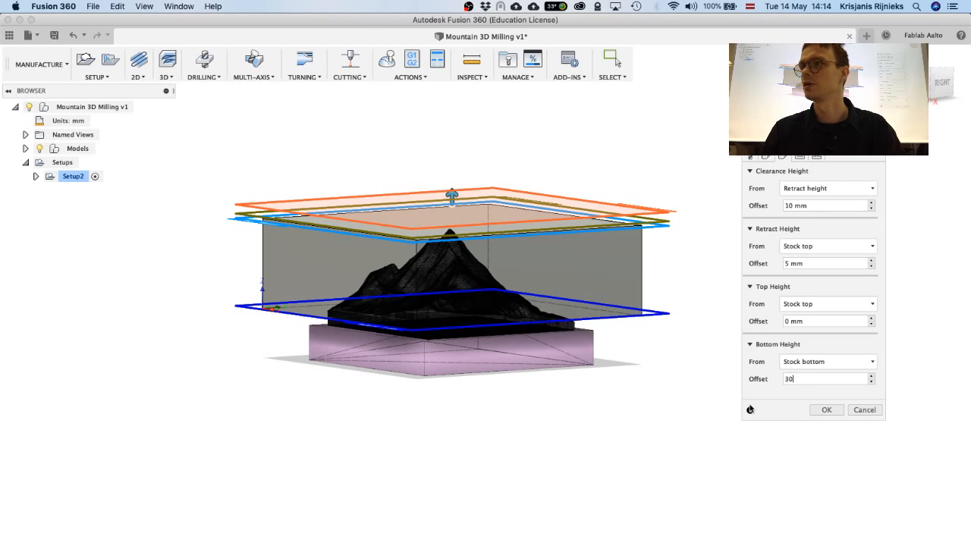
pyautogui.write('0')
pyautogui.press('Return')
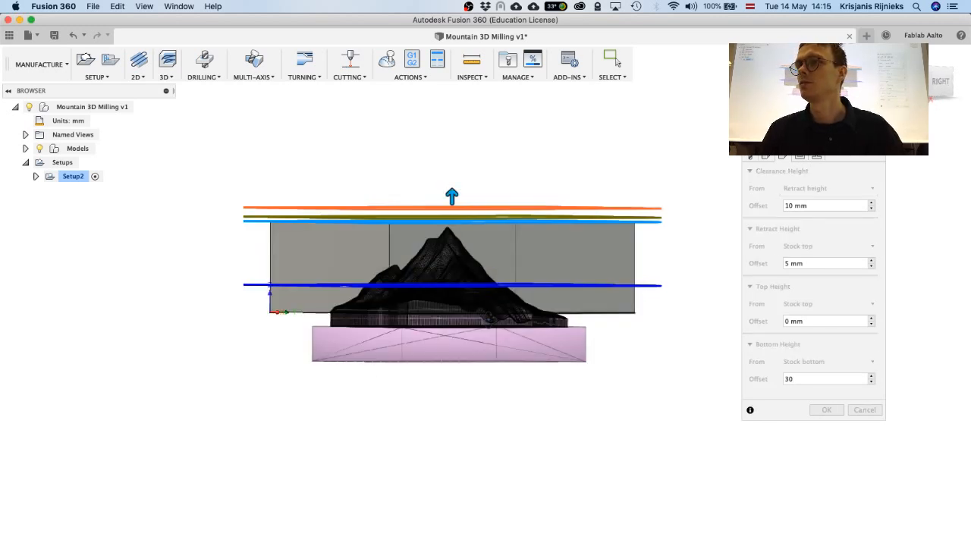
pyautogui.keyDown('shift'); pyautogui.moveTo(489, 317); pyautogui.dragTo(482, 324, button='middle'); pyautogui.keyUp('shift')
pyautogui.keyDown('shift'); pyautogui.moveTo(367, 280); pyautogui.dragTo(366, 279, button='middle'); pyautogui.keyUp('shift')
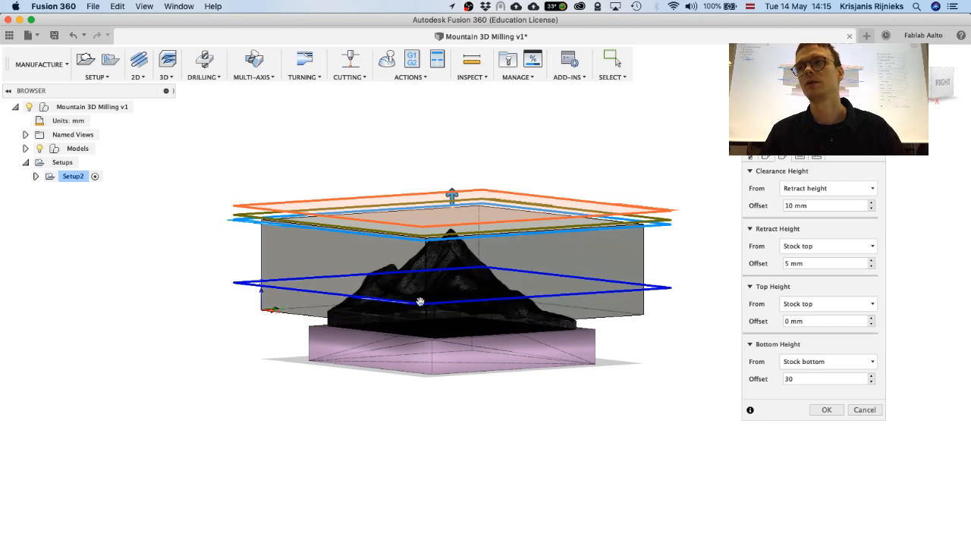
pyautogui.doubleClick(787, 378)
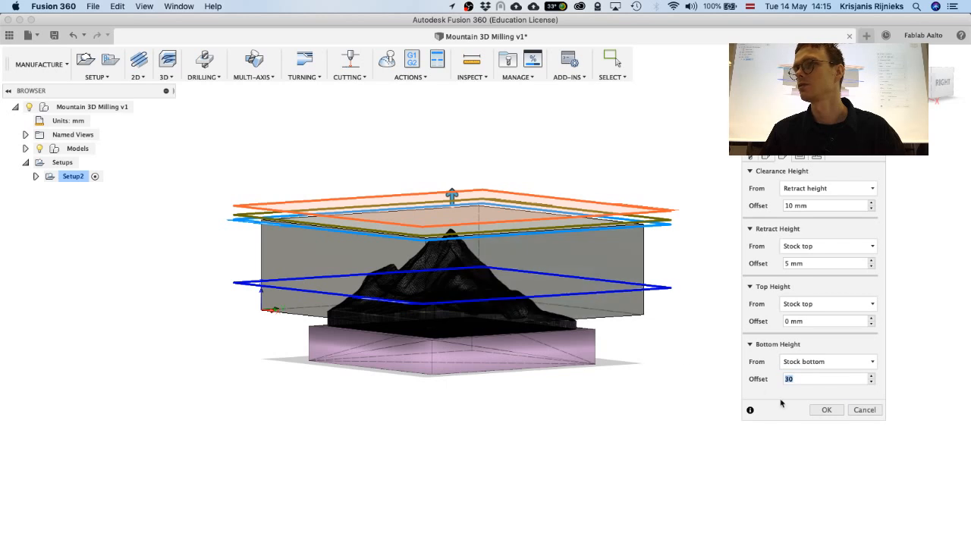
# Decline ignoring the ball cutter stepover warning and enable Manual Stepover in the pocket operation's pass settings.
pyautogui.click(801, 157)
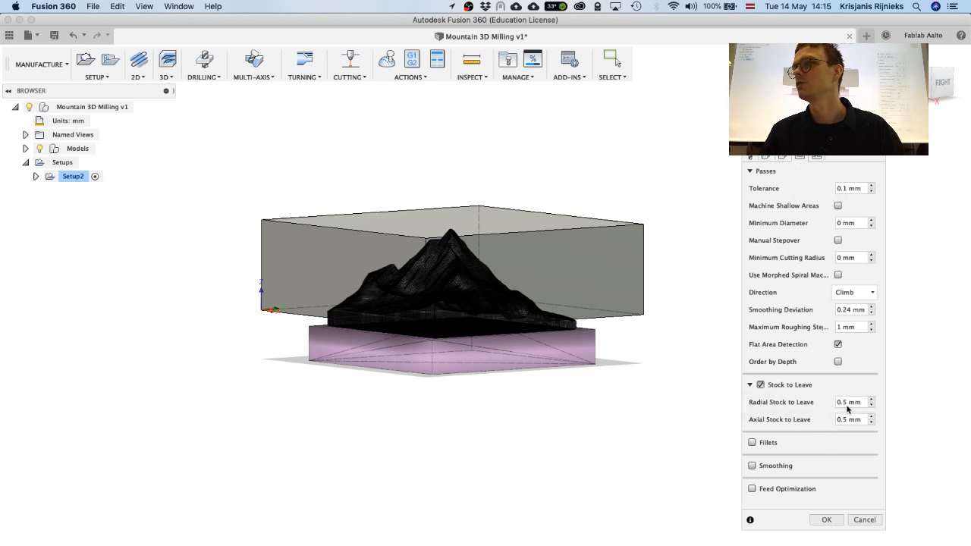
pyautogui.click(826, 520)
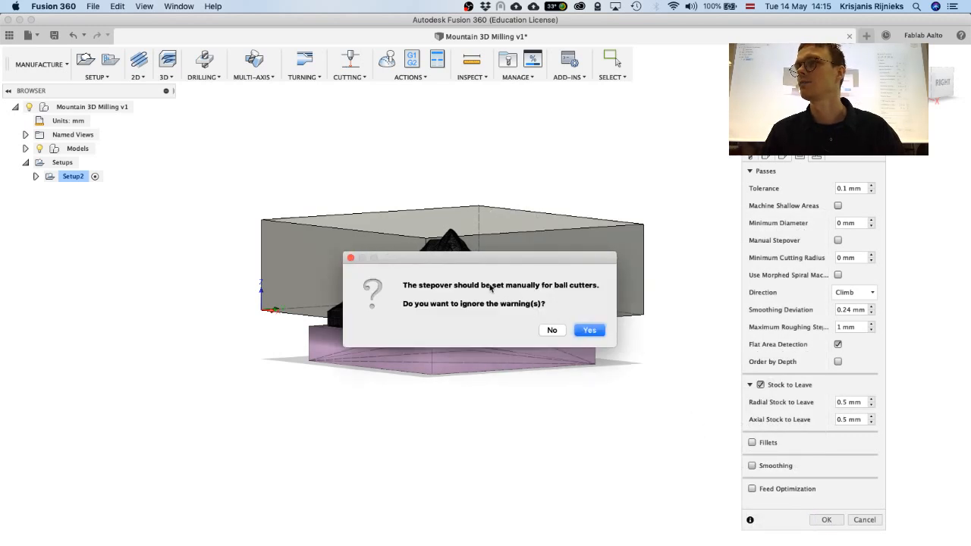
pyautogui.click(552, 330)
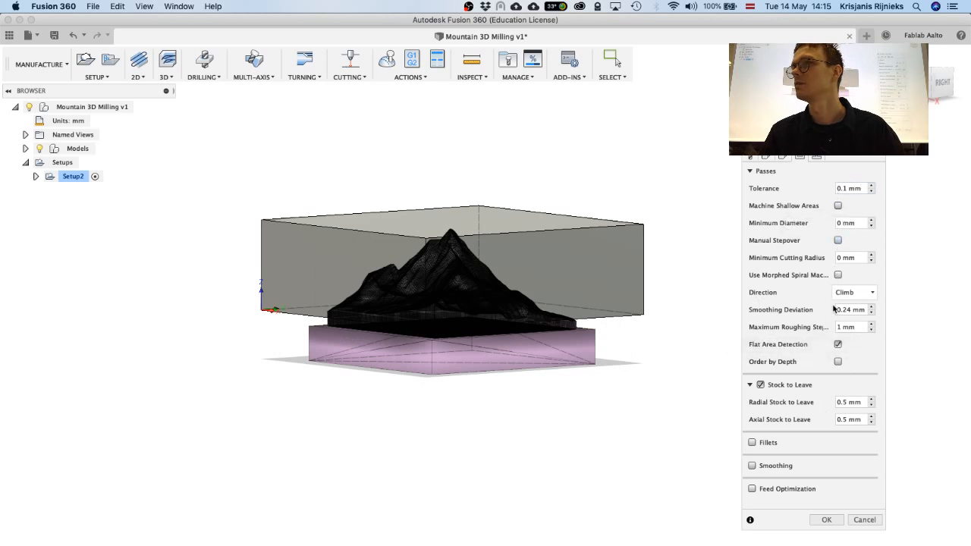
pyautogui.click(838, 240)
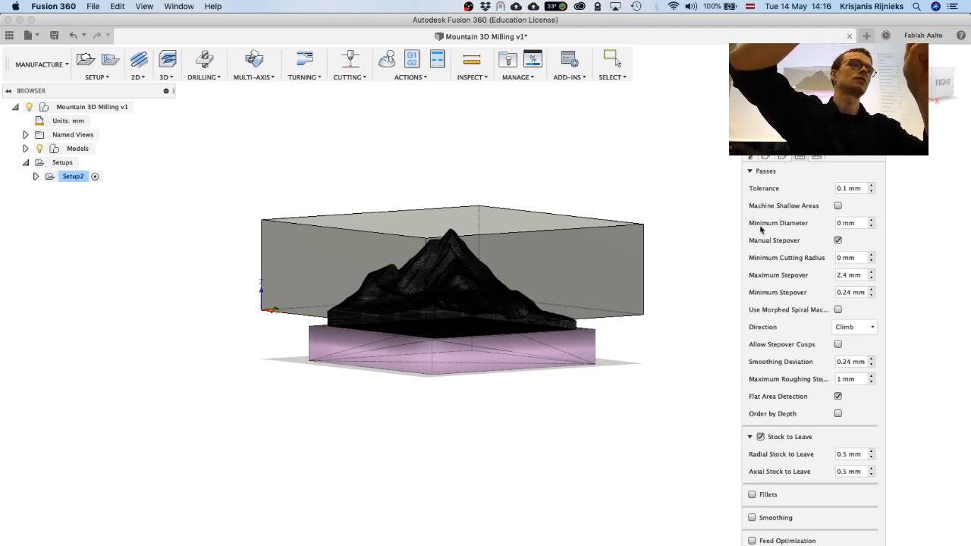
# Set the maximum stepover to 6 mm and confirm the pocket operation to generate its toolpath.
pyautogui.doubleClick(844, 275)
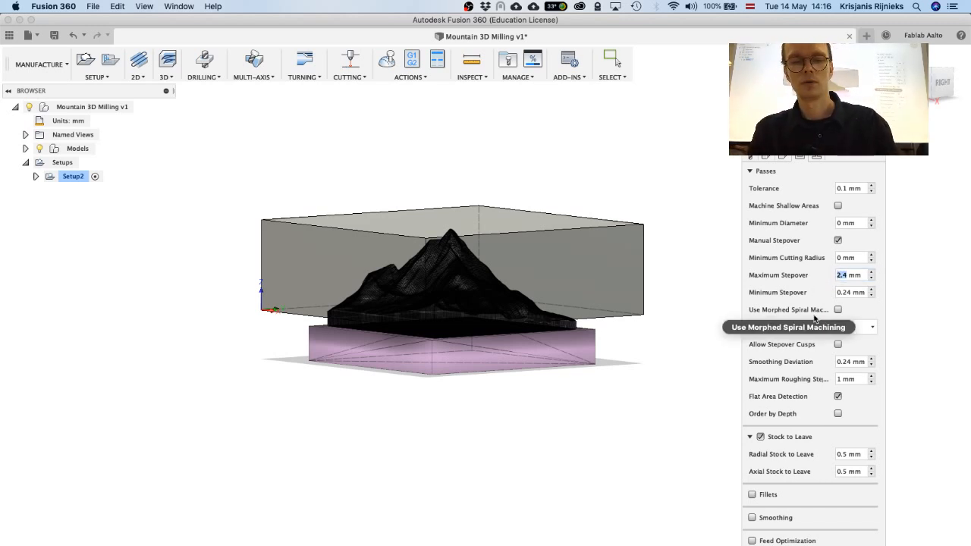
pyautogui.write('6')
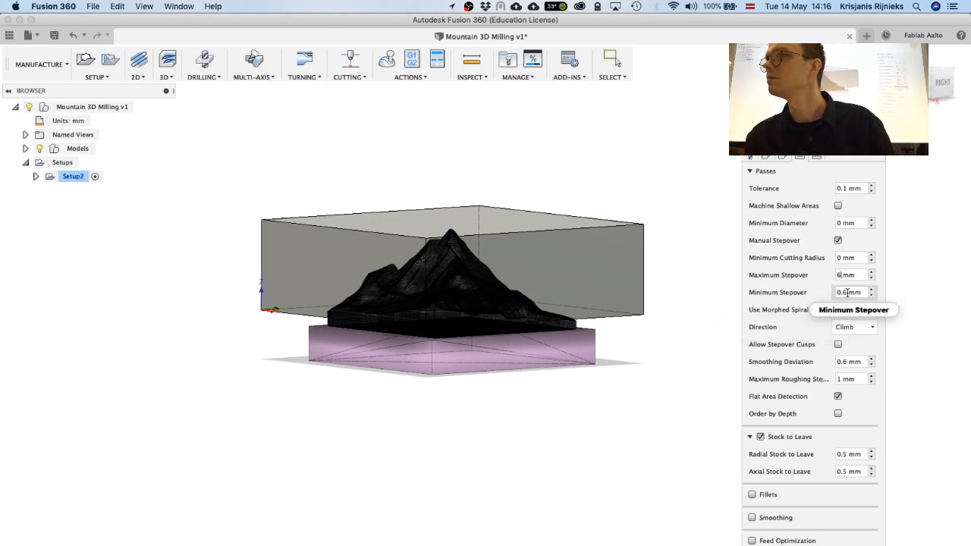
pyautogui.doubleClick(847, 293)
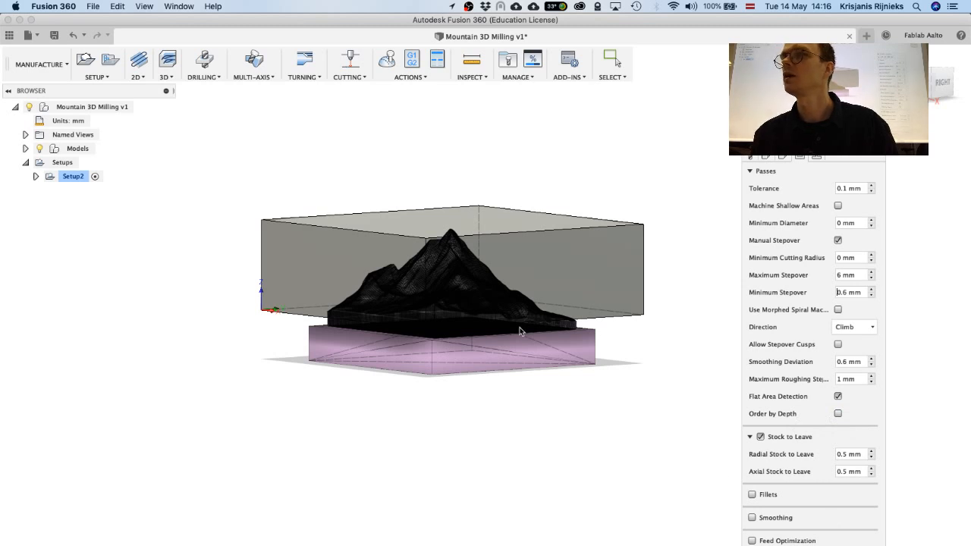
pyautogui.press('Return')
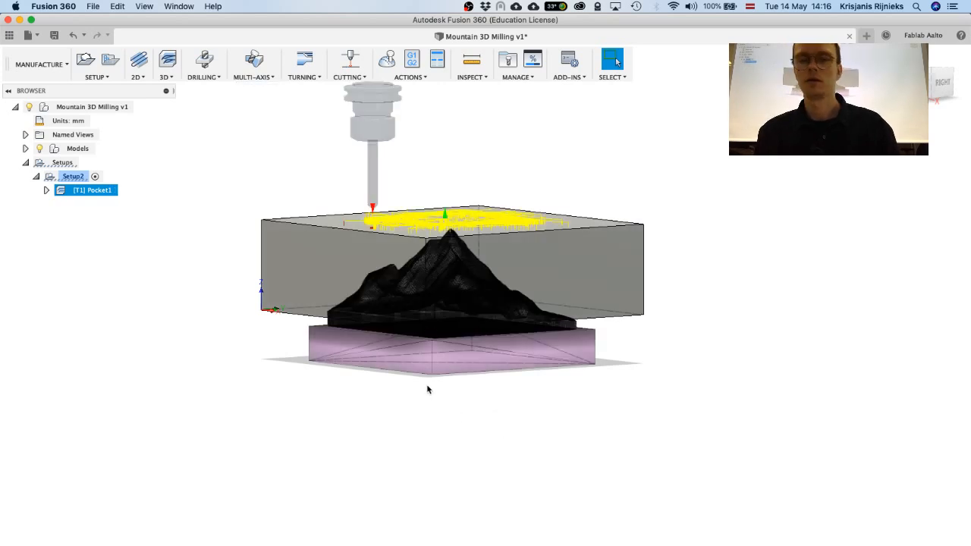
# Start a simulation of the Pocket1 operation.
pyautogui.moveTo(426, 390)
pyautogui.keyDown('shift'); pyautogui.mouseDown(button='middle')
pyautogui.moveTo(374, 364)
pyautogui.moveTo(391, 399)
pyautogui.moveTo(407, 397)
pyautogui.moveTo(392, 408)
pyautogui.moveTo(408, 367)
pyautogui.moveTo(393, 370)
pyautogui.moveTo(397, 381)
pyautogui.moveTo(433, 387)
pyautogui.mouseUp(button='middle'); pyautogui.keyUp('shift')
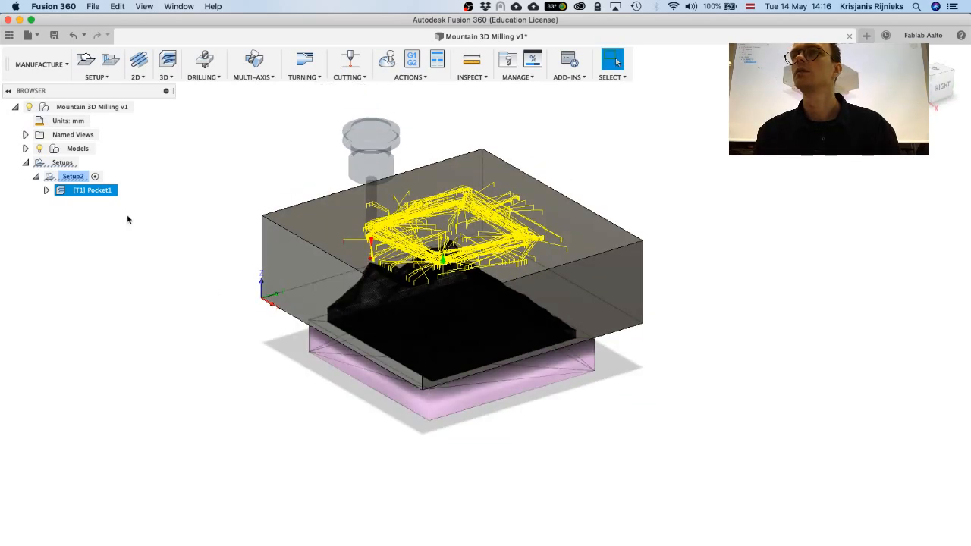
pyautogui.rightClick(87, 191)
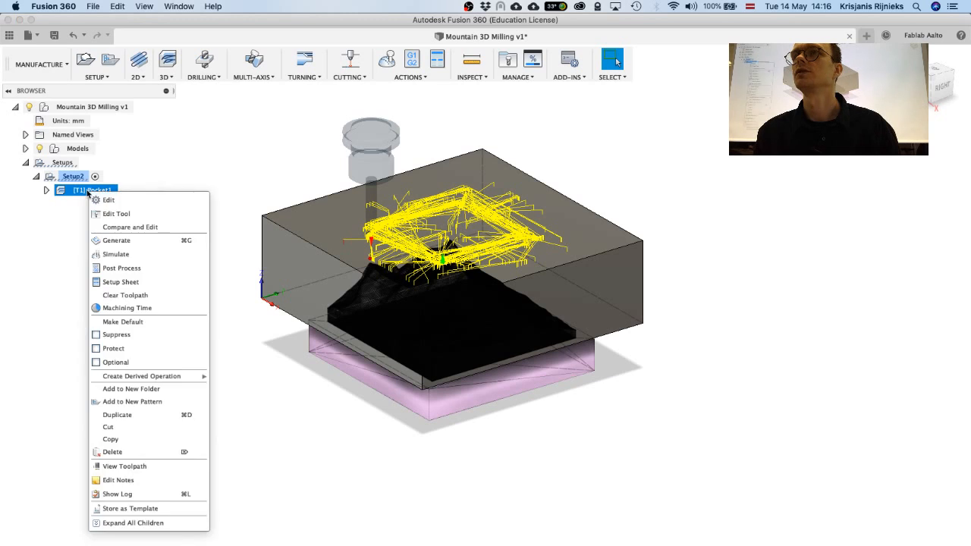
pyautogui.click(128, 255)
# Expand the model's bodies in the browser and hide Body2.
pyautogui.click(25, 149)
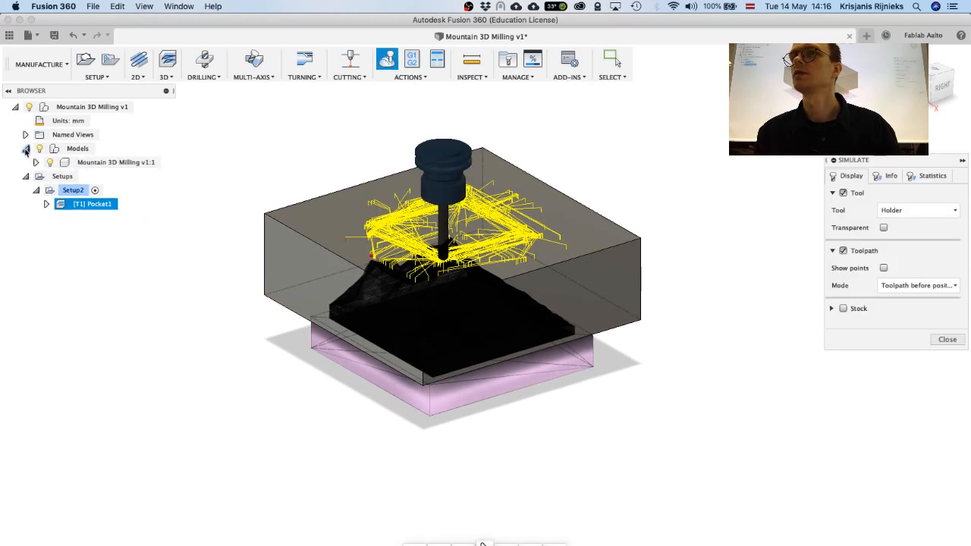
pyautogui.click(35, 162)
pyautogui.click(46, 204)
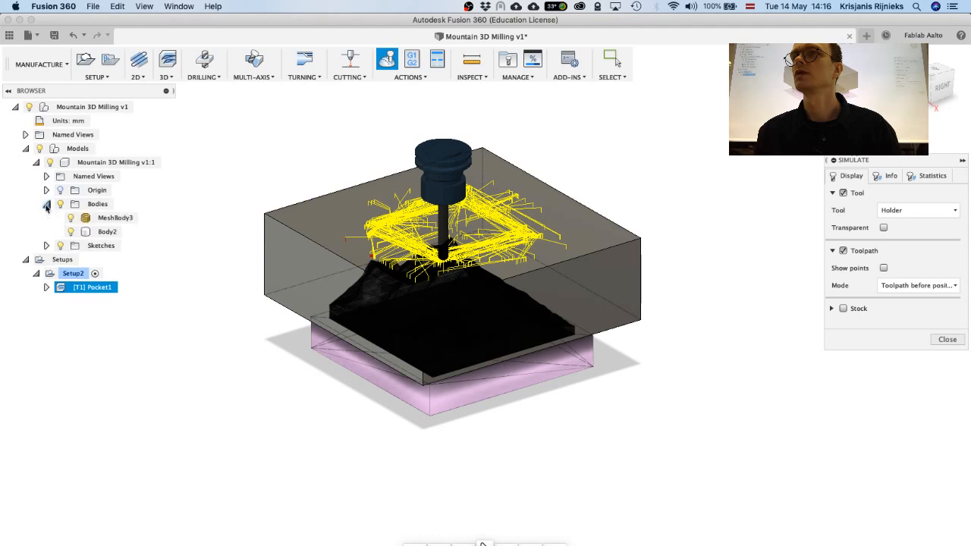
pyautogui.click(71, 231)
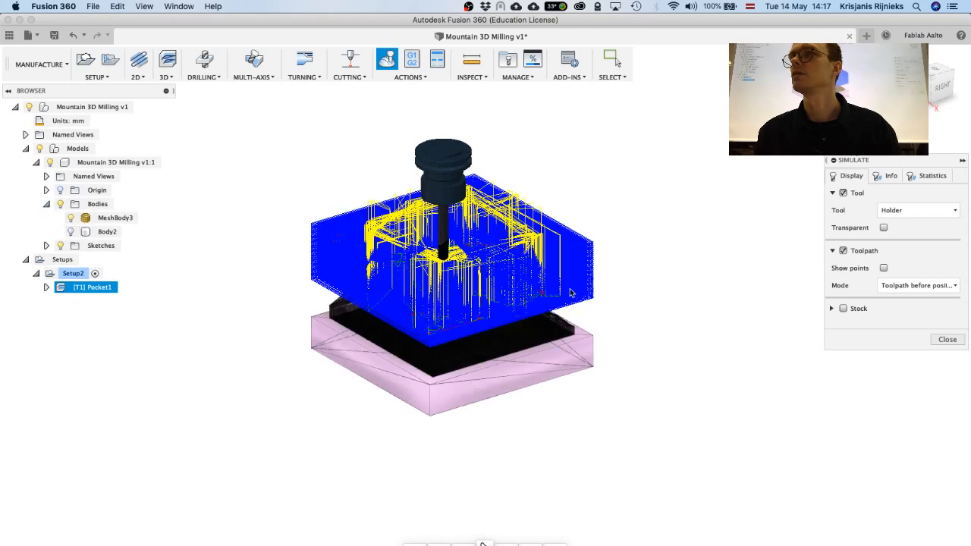
# Turn on the stock display in the Pocket1 simulation.
pyautogui.keyDown('shift'); pyautogui.moveTo(615, 331); pyautogui.dragTo(607, 327, button='middle'); pyautogui.keyUp('shift')
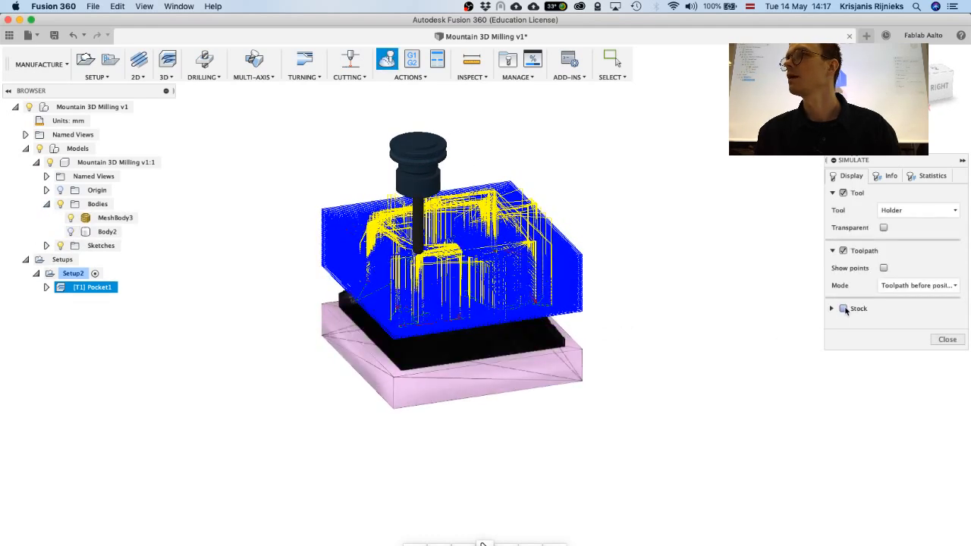
pyautogui.click(842, 308)
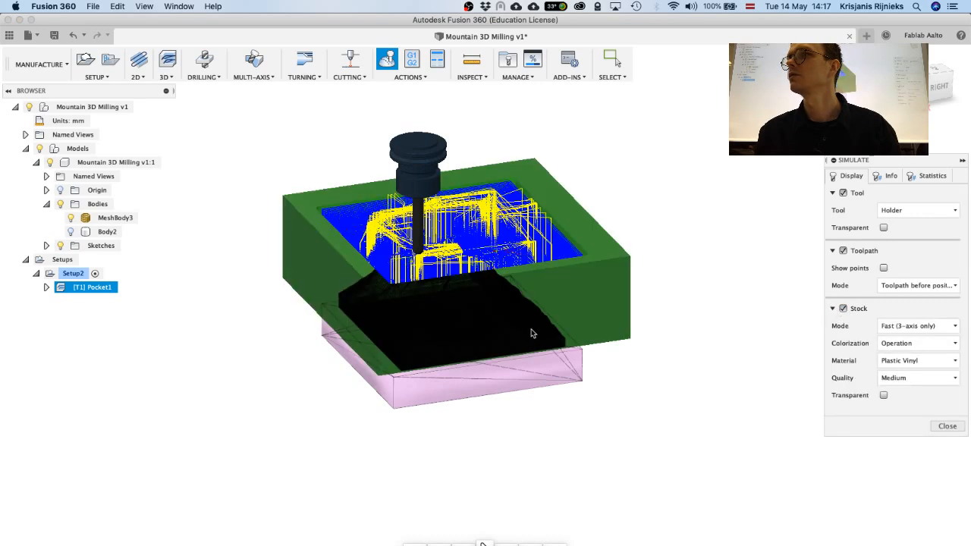
pyautogui.keyDown('shift'); pyautogui.moveTo(610, 329); pyautogui.dragTo(613, 332, button='middle'); pyautogui.keyUp('shift')
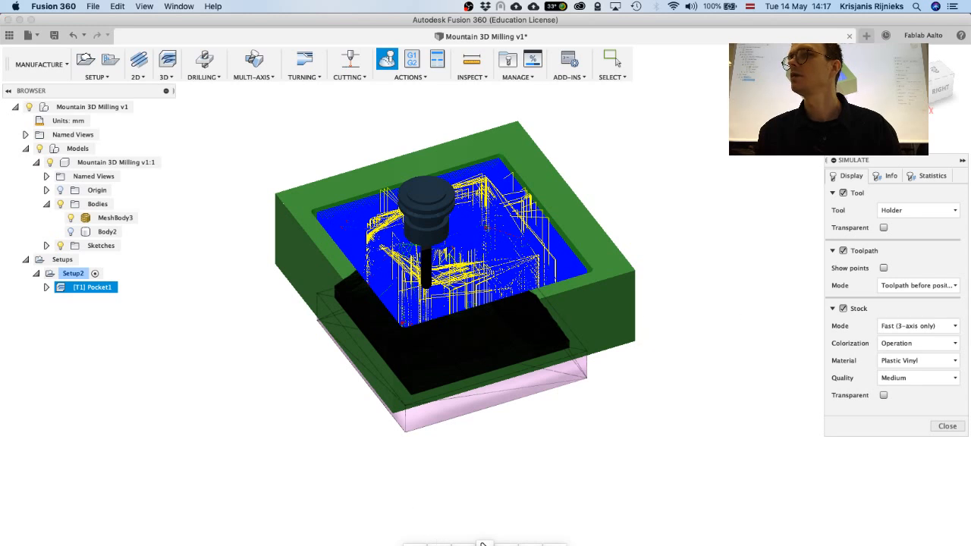
# Play the machining simulation and hide the toolpath and MeshBody3.
pyautogui.click(483, 543)
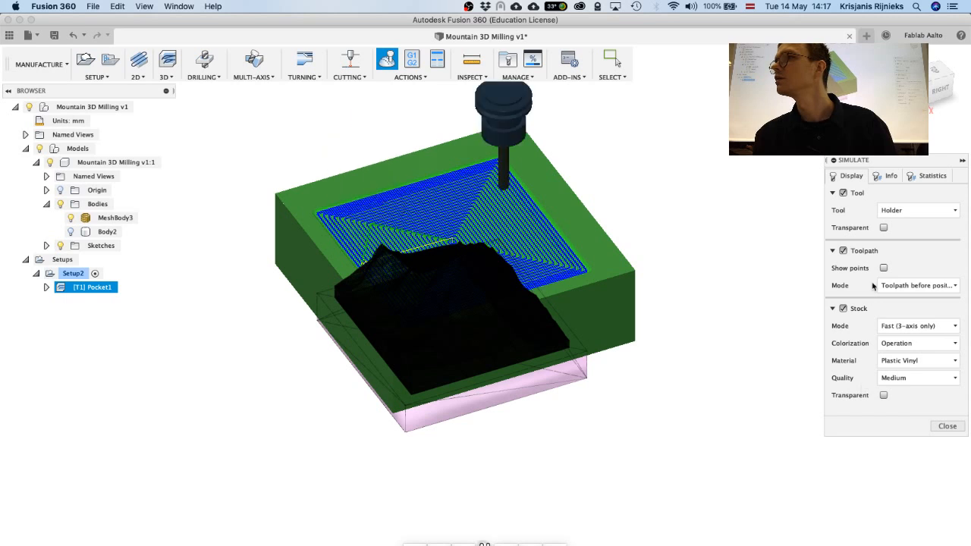
pyautogui.click(843, 251)
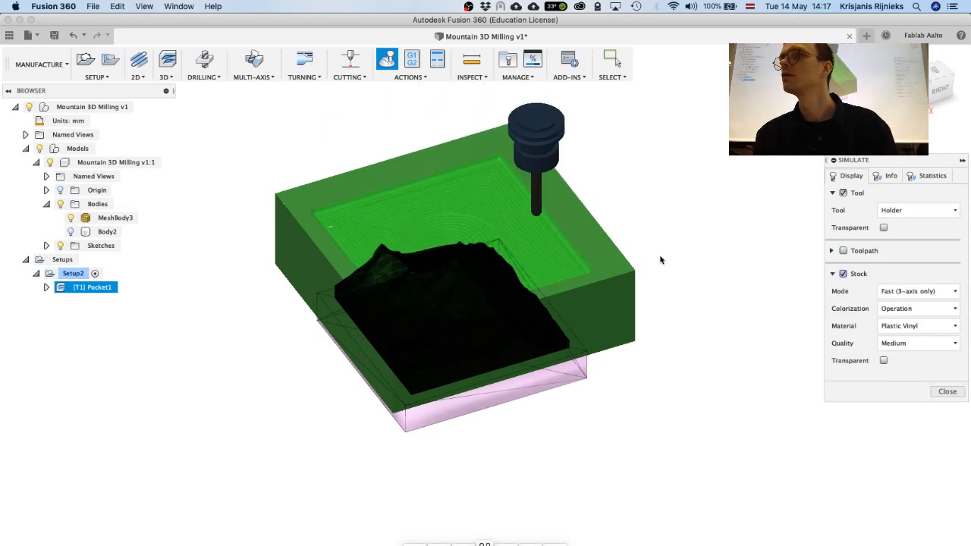
pyautogui.click(71, 219)
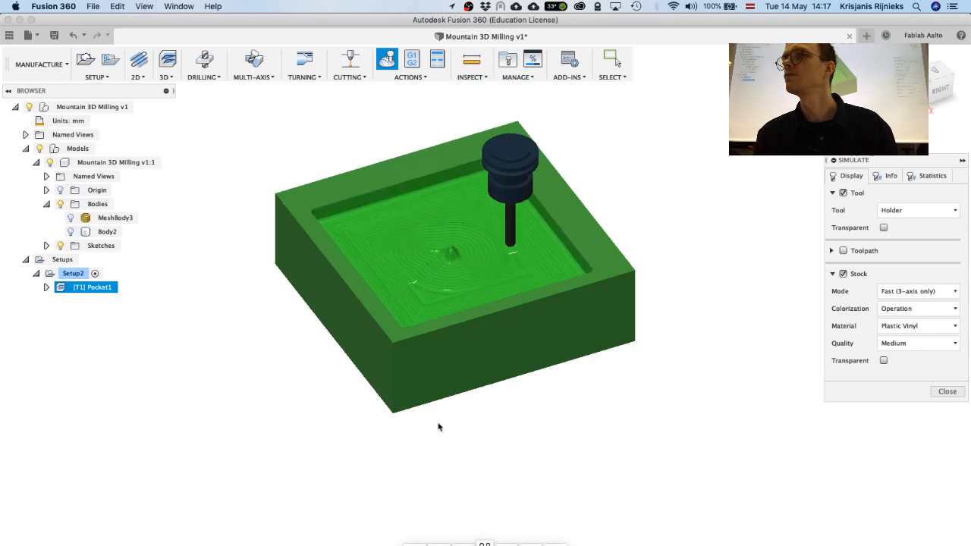
# Examine the simulated roughing of the mountain inside the stock, including the surface left by the ball end mill.
pyautogui.keyDown('shift'); pyautogui.moveTo(421, 277); pyautogui.dragTo(423, 280, button='middle'); pyautogui.keyUp('shift')
pyautogui.scroll(3, 423, 280)
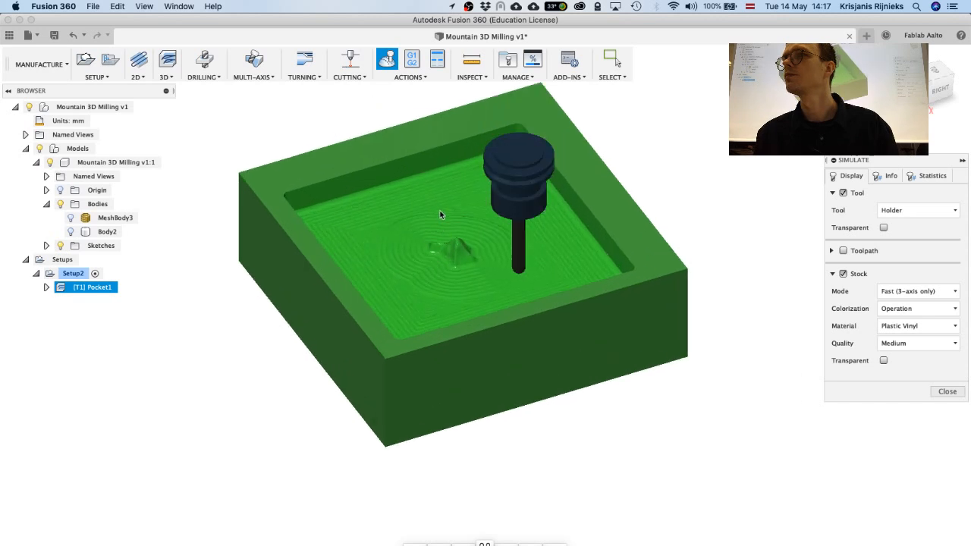
pyautogui.moveTo(448, 198); pyautogui.dragTo(443, 239, button='middle')
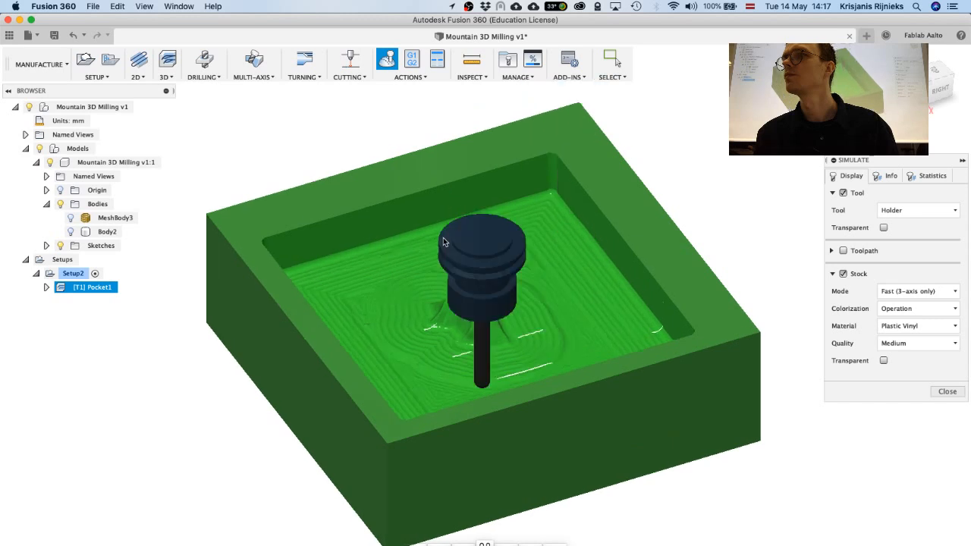
pyautogui.scroll(3, 443, 241)
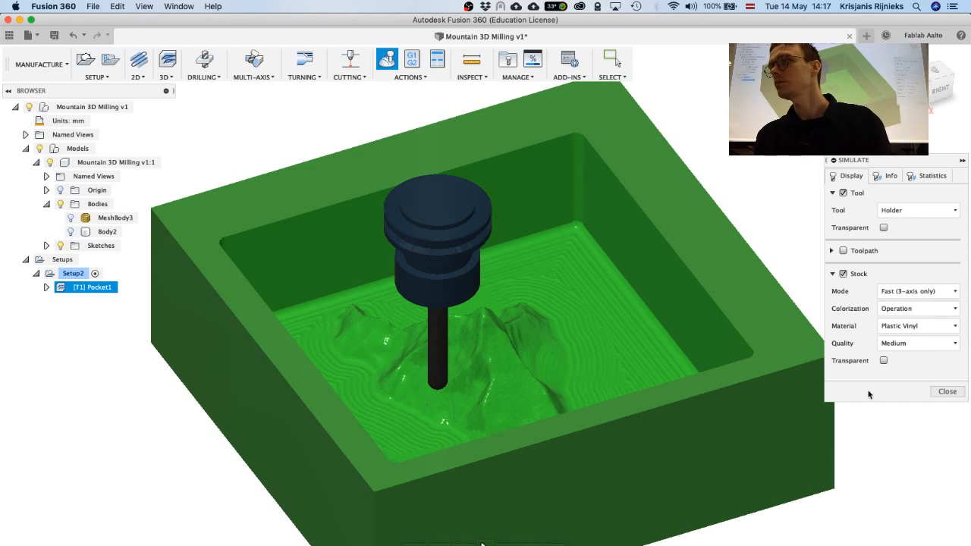
pyautogui.scroll(10, 478, 343)
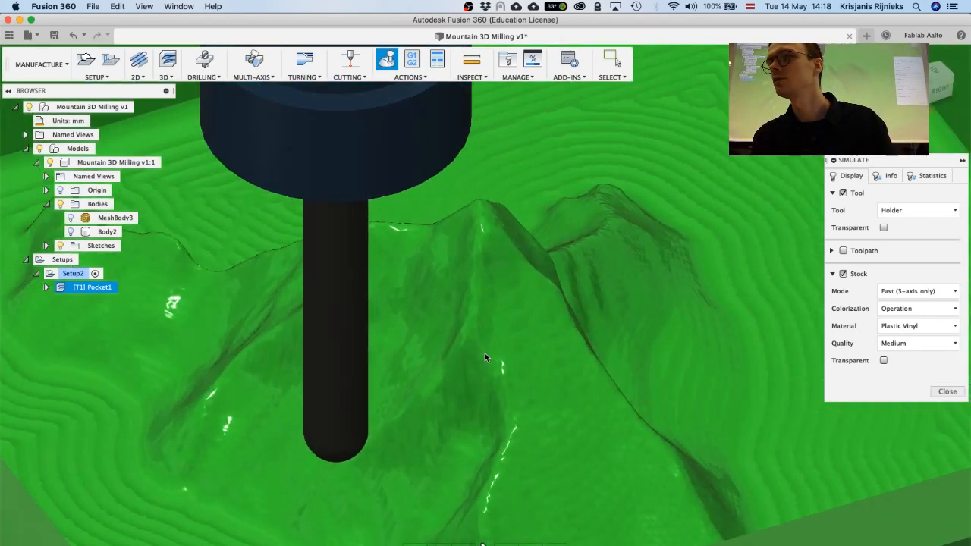
pyautogui.scroll(-5, 485, 358)
pyautogui.scroll(6, 485, 357)
pyautogui.scroll(6, 485, 358)
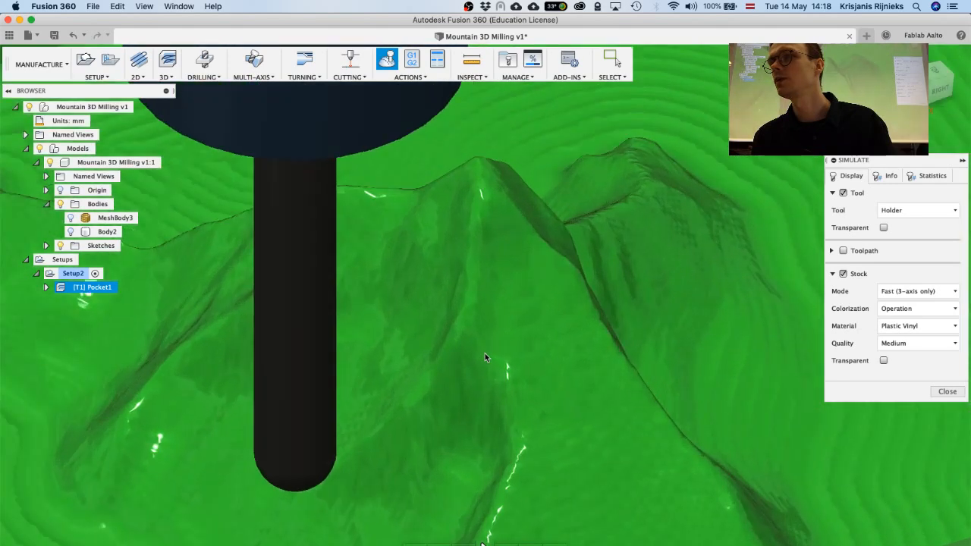
pyautogui.scroll(-5, 485, 357)
pyautogui.scroll(-8, 485, 357)
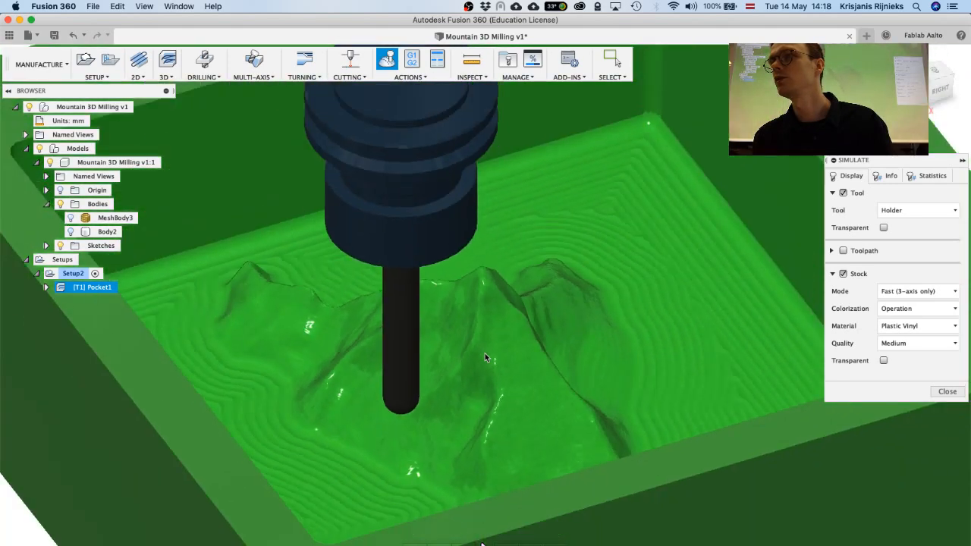
# Close the Pocket1 simulation and start a 3D Morphed Spiral operation in Setup2.
pyautogui.click(946, 392)
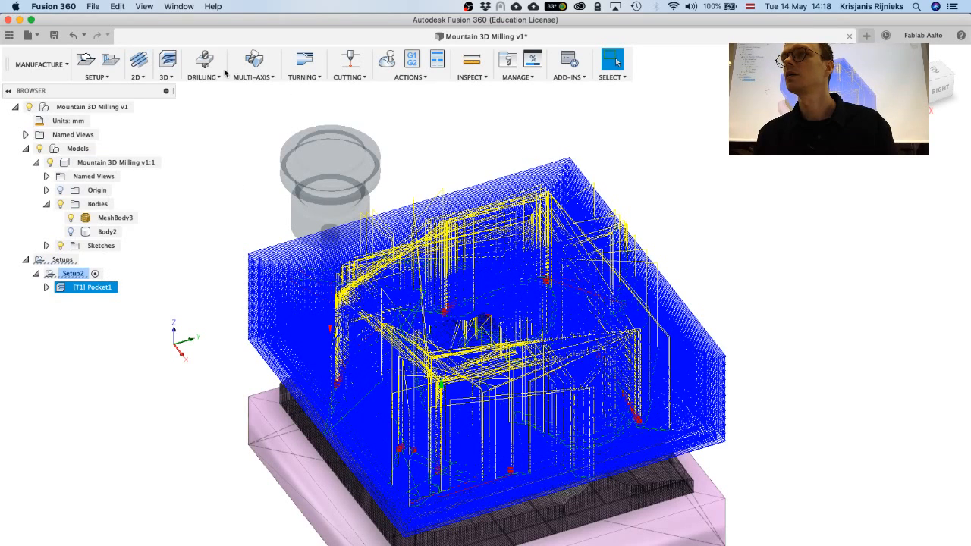
pyautogui.click(165, 77)
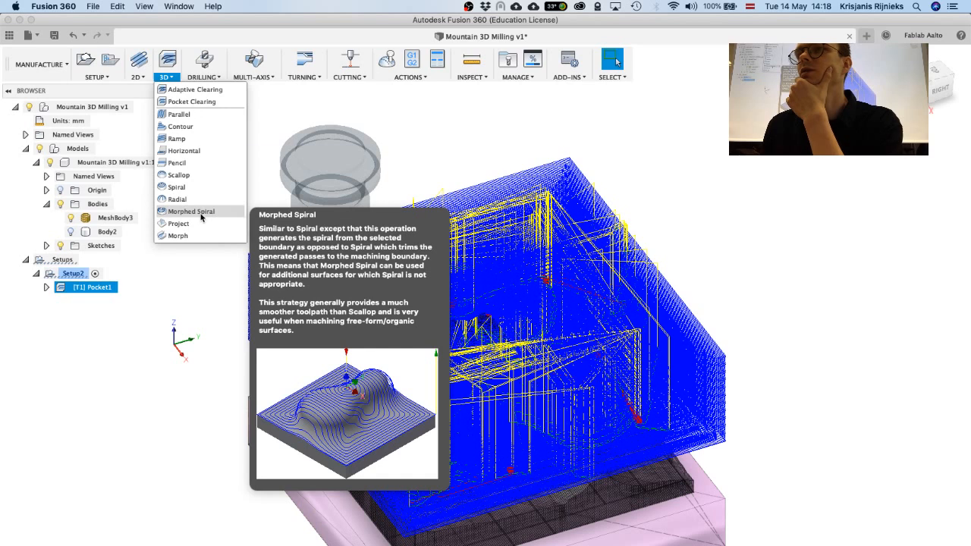
pyautogui.click(192, 212)
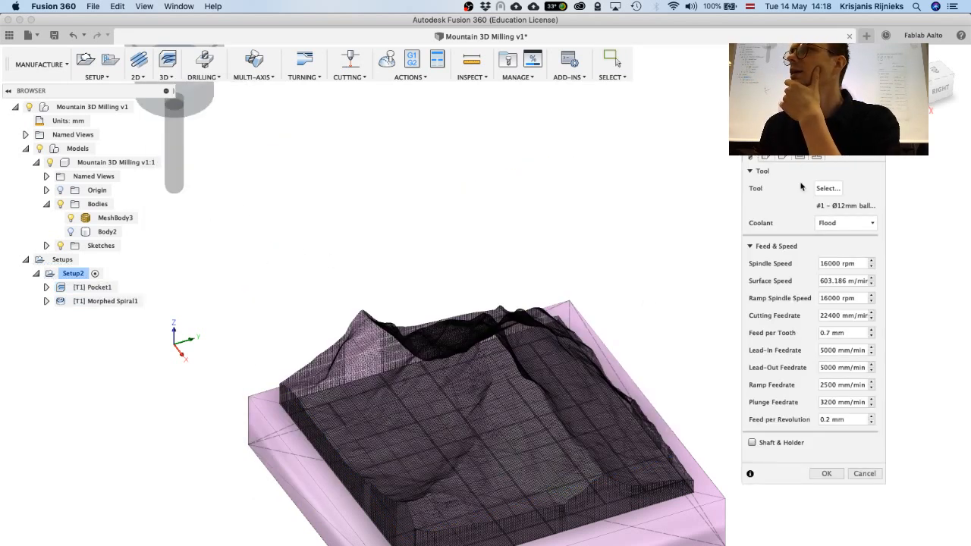
# Choose the 6 mm ball (6mm 2fl Ball Long Foam Cutter) from the local tool library for the Morphed Spiral.
pyautogui.click(827, 188)
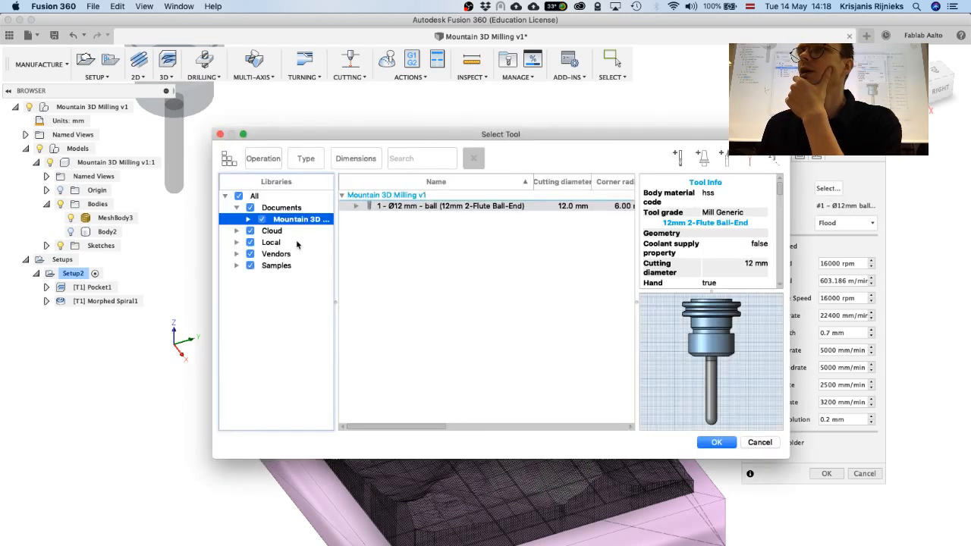
pyautogui.click(290, 243)
pyautogui.click(236, 243)
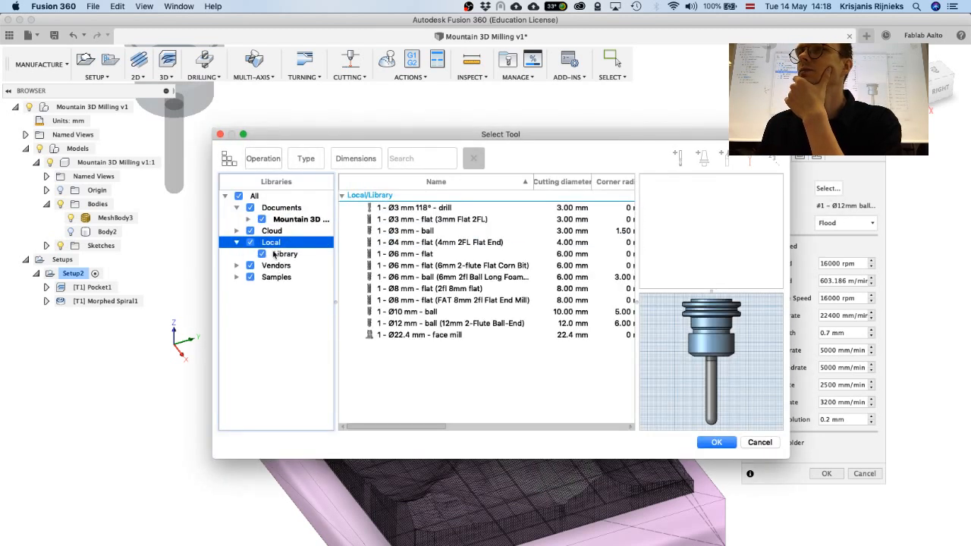
pyautogui.click(280, 254)
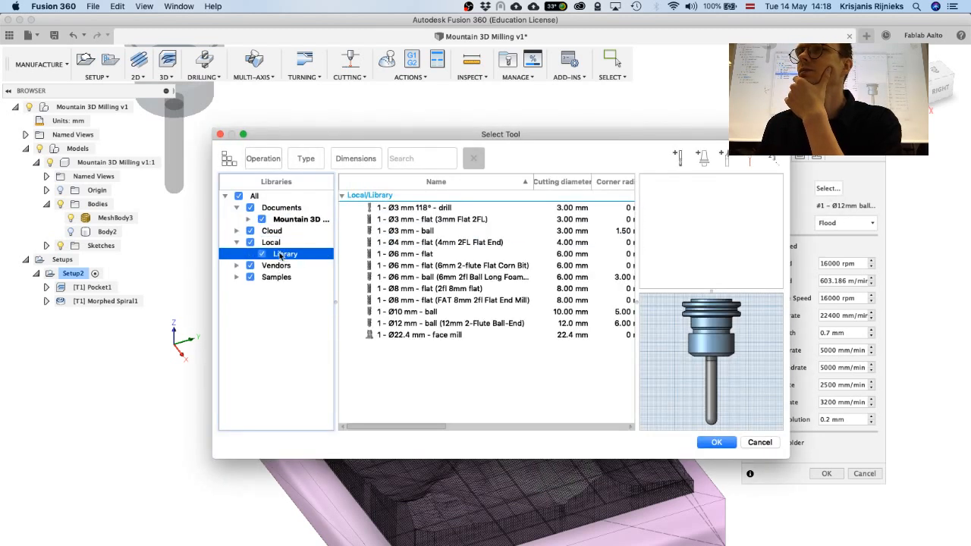
pyautogui.click(462, 277)
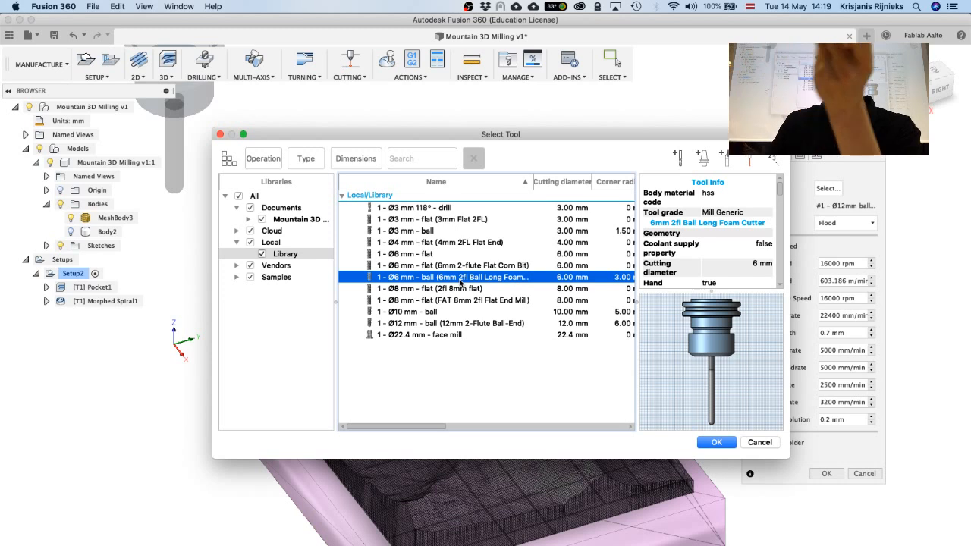
# Open the 6 mm ball foam cutter for editing and review its cutter geometry and overall length.
pyautogui.rightClick(447, 282)
pyautogui.click(460, 289)
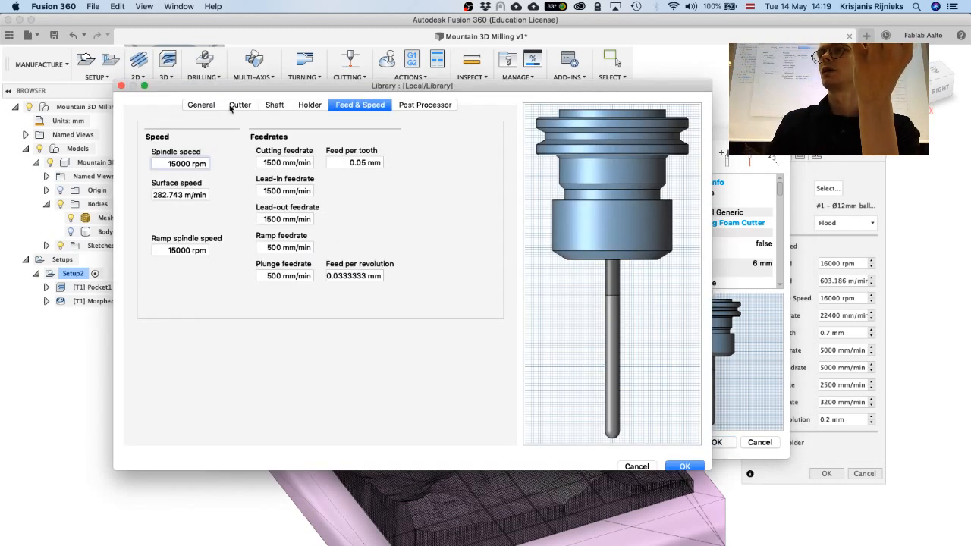
pyautogui.click(239, 105)
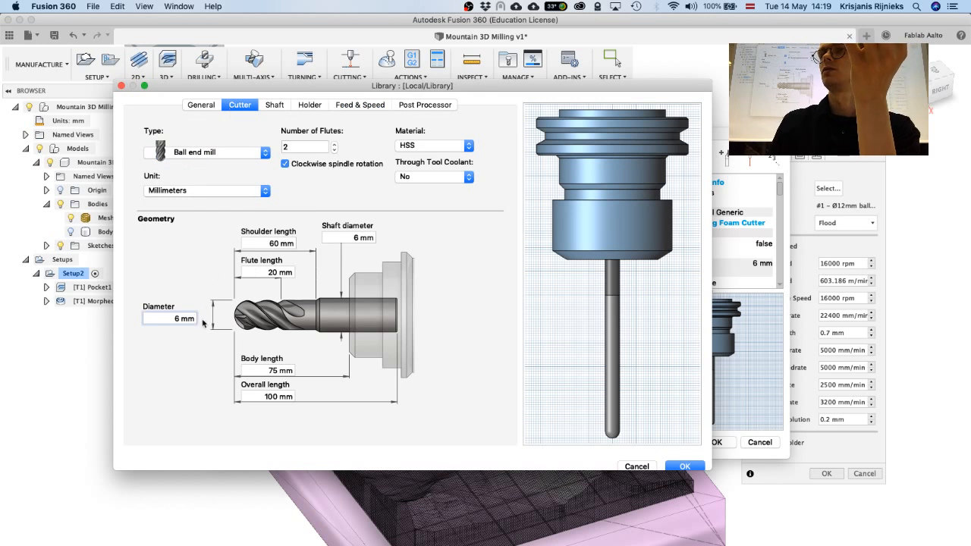
pyautogui.click(261, 398)
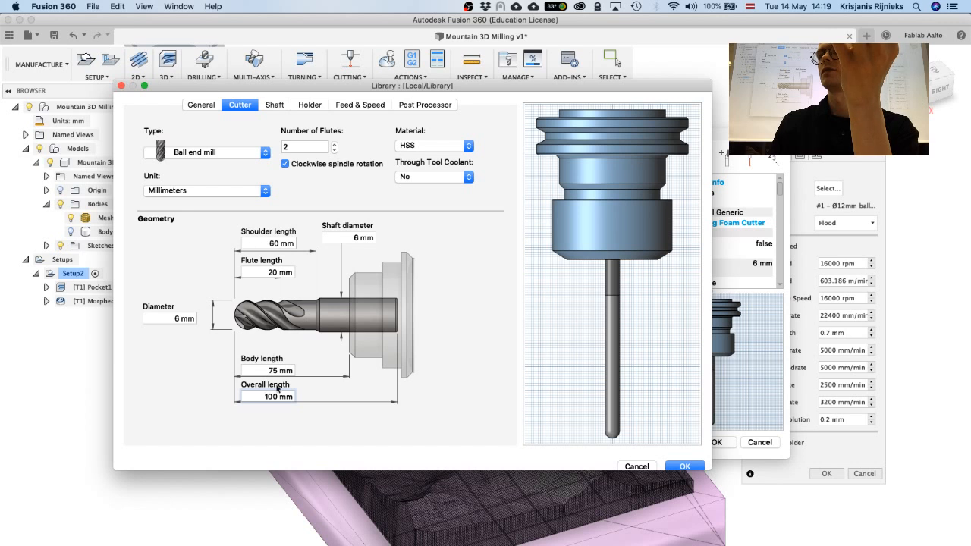
# Set the 6 mm ball cutter's feed per tooth to 0.4 mm, with a cutting feedrate of 12000 mm/min.
pyautogui.click(357, 108)
pyautogui.click(339, 162)
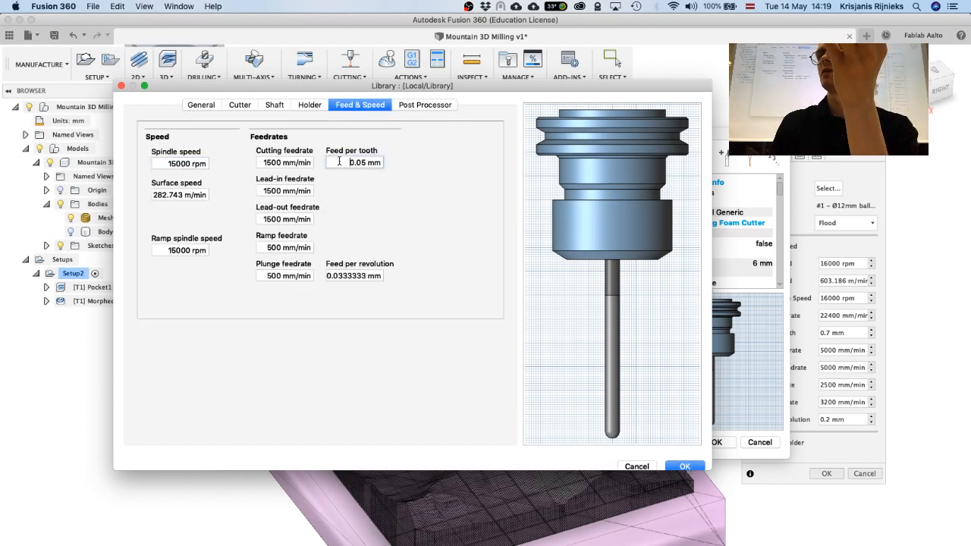
pyautogui.click(362, 161)
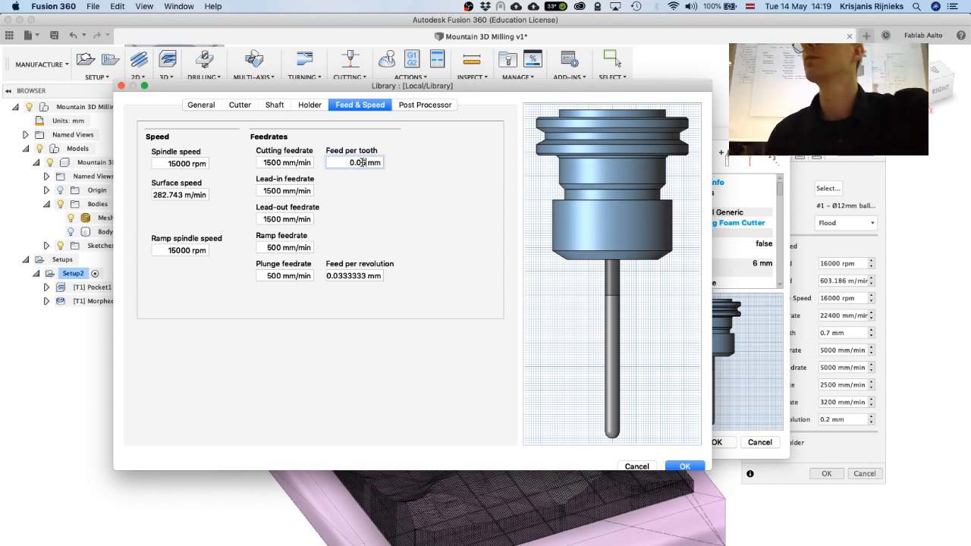
pyautogui.hotkey('shift', 'Tab')
pyautogui.write('12000')
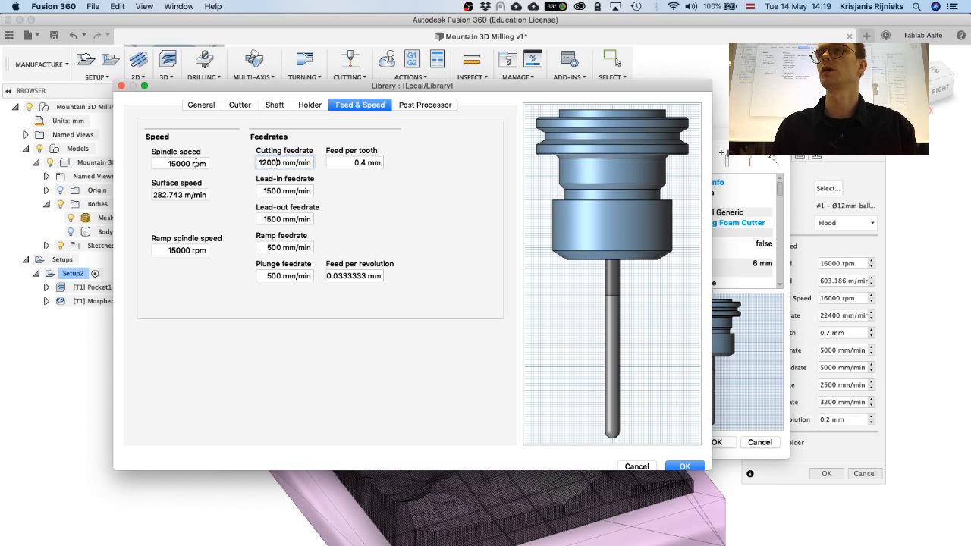
# Set the 6 mm ball cutter's spindle speed to 16000 rpm, keeping the feed per tooth at 0.4 mm.
pyautogui.moveTo(192, 163); pyautogui.dragTo(150, 168)
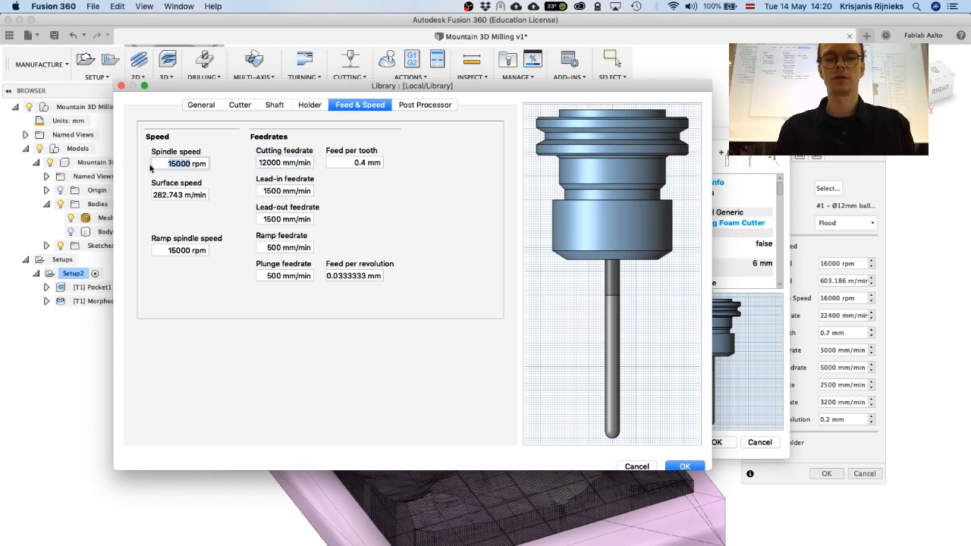
pyautogui.write('16000')
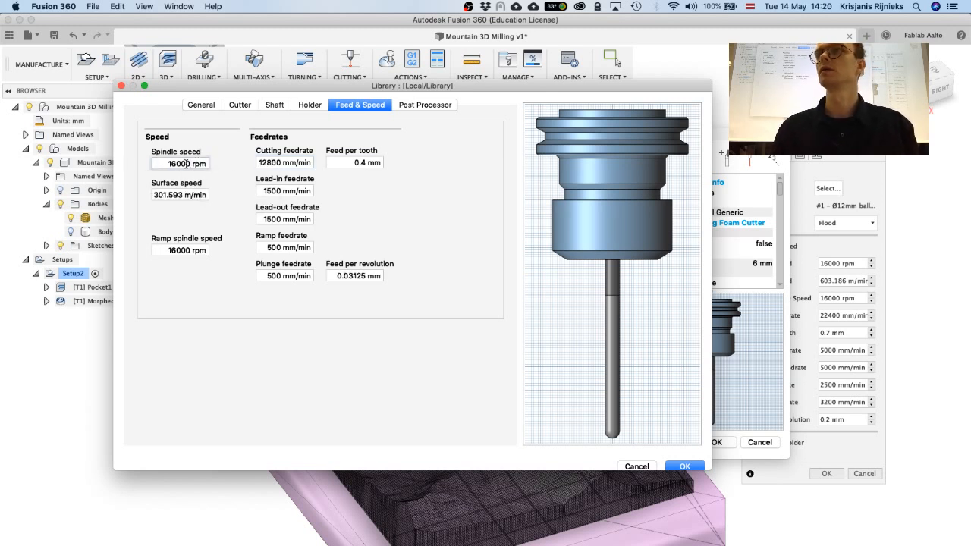
pyautogui.click(367, 162)
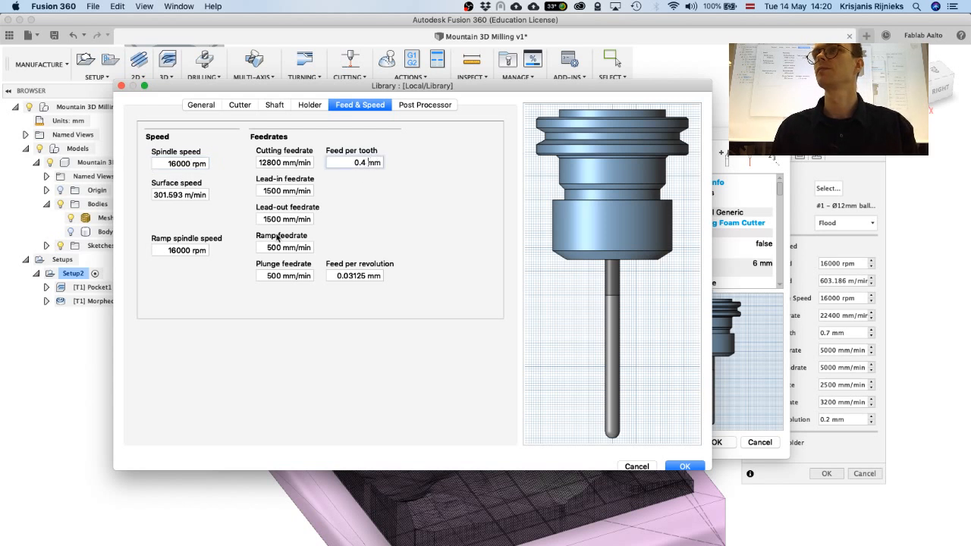
pyautogui.click(273, 162)
# Set the cutter's lead-in and lead-out feedrates to 5000 mm/min and its ramp feedrate to 2000 mm/min.
pyautogui.click(272, 191)
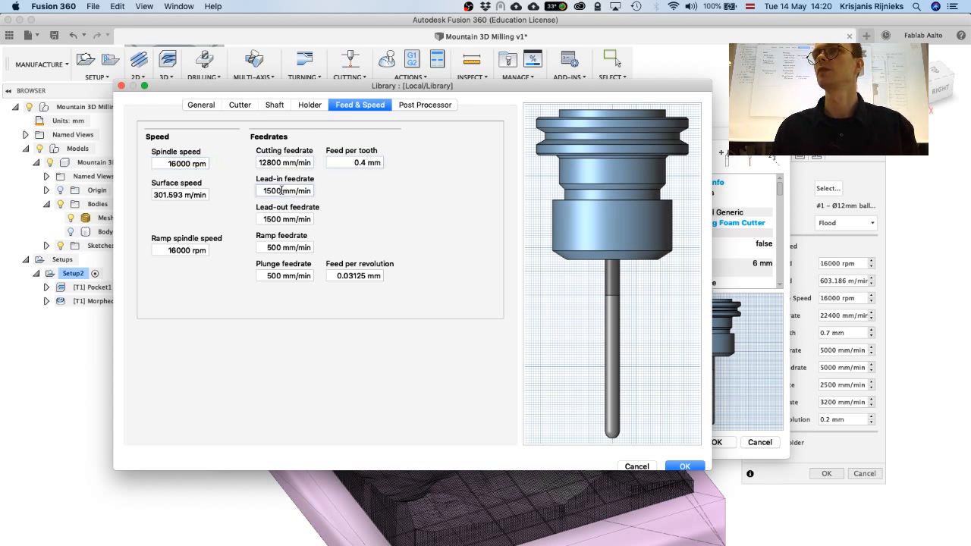
pyautogui.doubleClick(282, 190)
pyautogui.write('5')
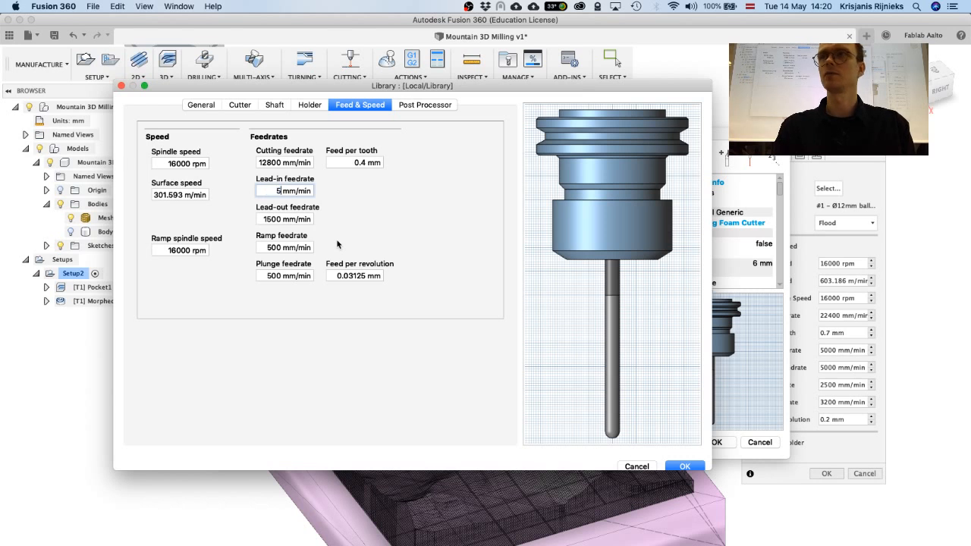
pyautogui.write('000')
pyautogui.click(264, 218)
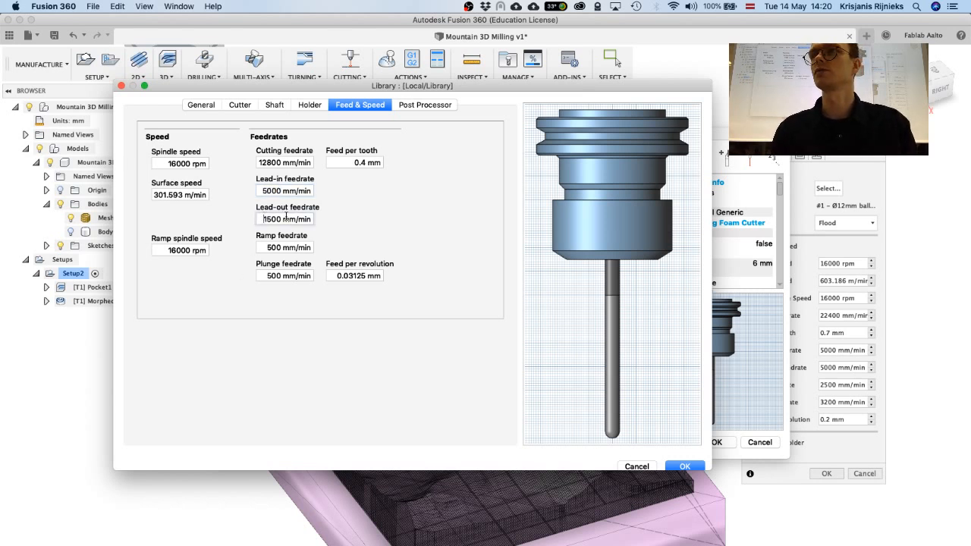
pyautogui.doubleClick(281, 218)
pyautogui.write('5000')
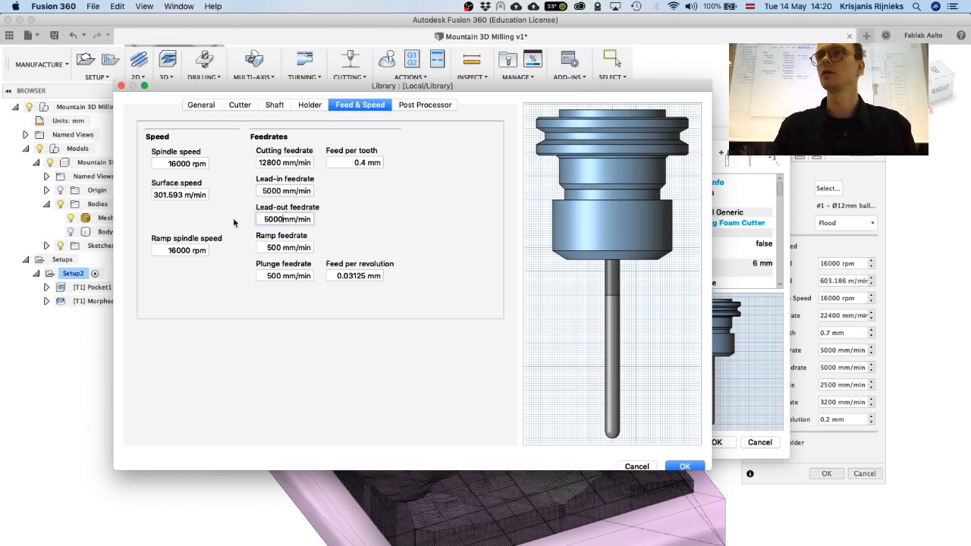
pyautogui.press('Tab')
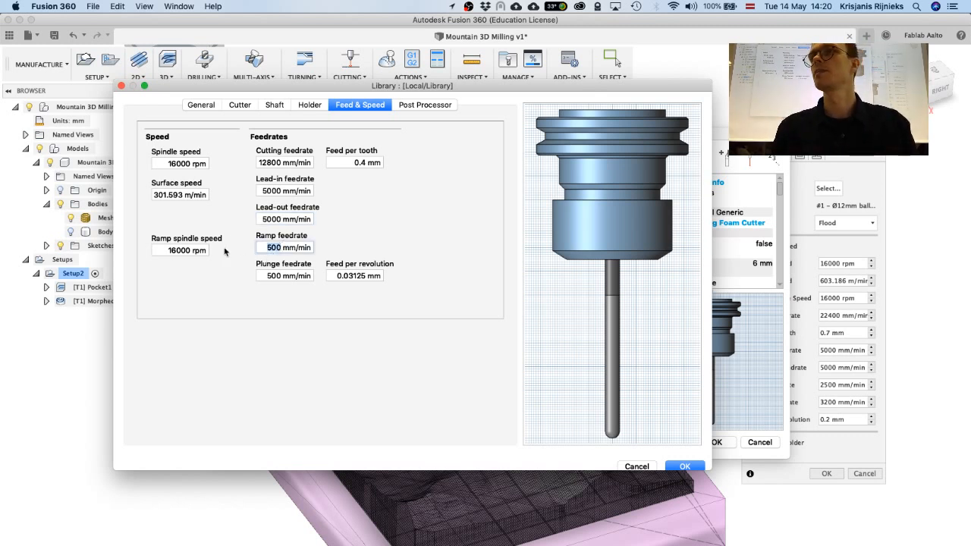
pyautogui.write('20')
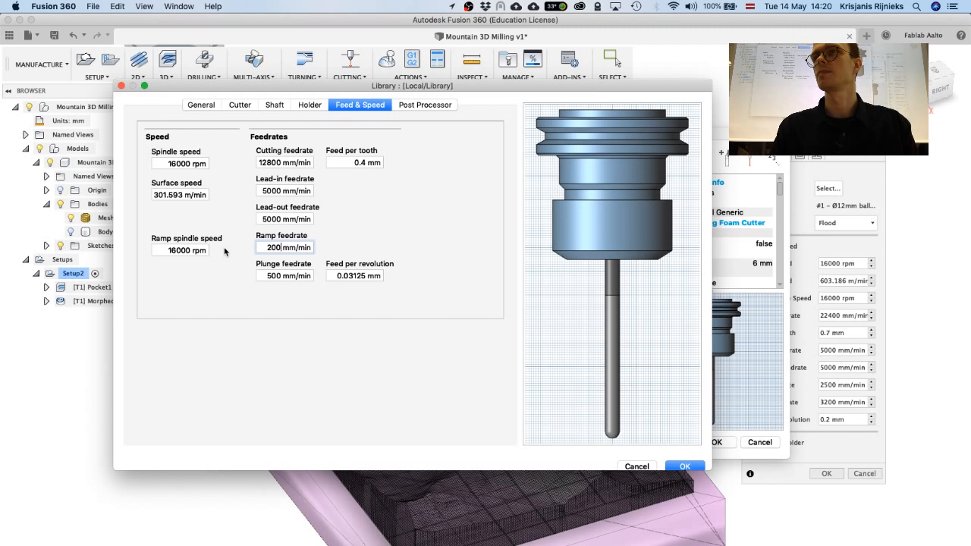
pyautogui.write('00')
# Set the cutter's plunge feed per revolution to 0.1 mm, save the tool and assign it to the Morphed Spiral.
pyautogui.click(367, 275)
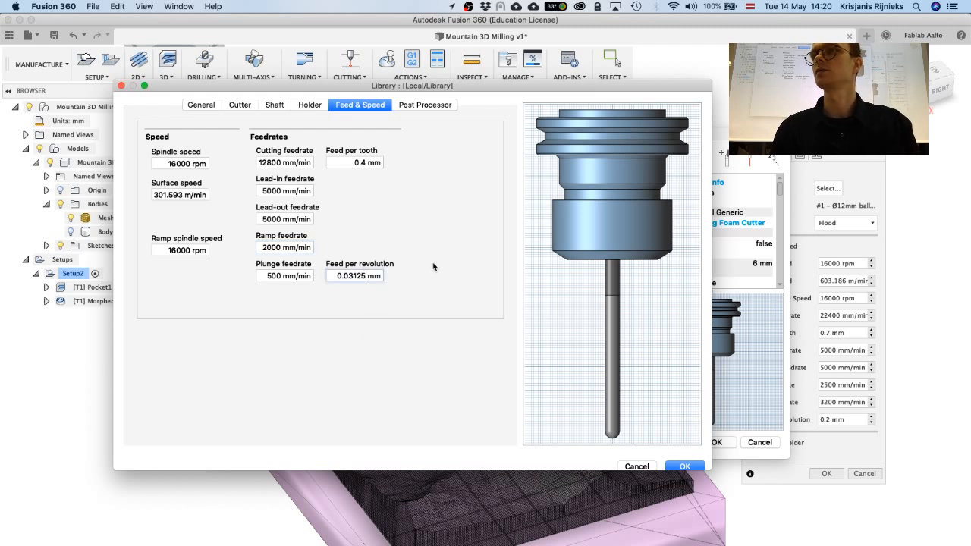
pyautogui.press('BackSpace')
pyautogui.press('BackSpace')
pyautogui.press('BackSpace')
pyautogui.press('BackSpace')
pyautogui.press('BackSpace')
pyautogui.press('BackSpace')
pyautogui.press('BackSpace')
pyautogui.write('0.2')
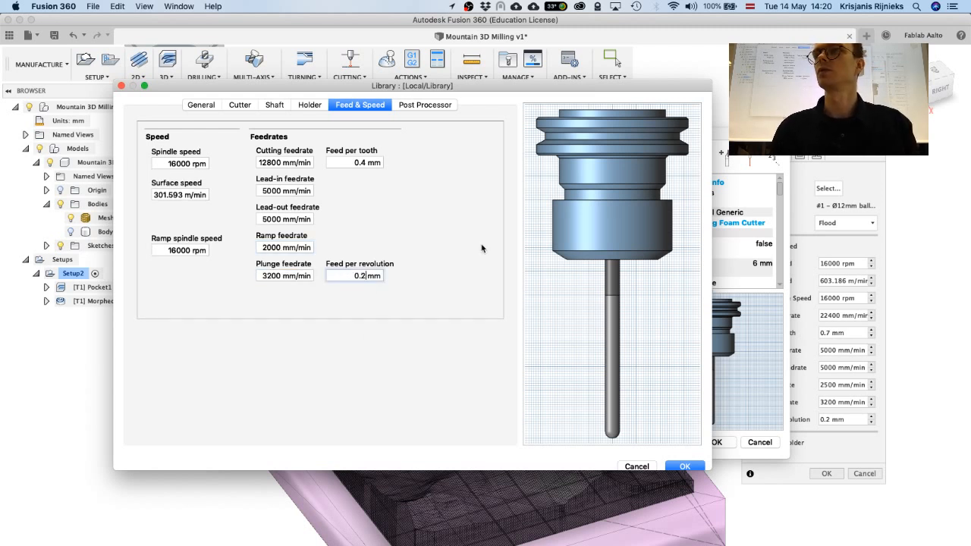
pyautogui.press('BackSpace')
pyautogui.write('1')
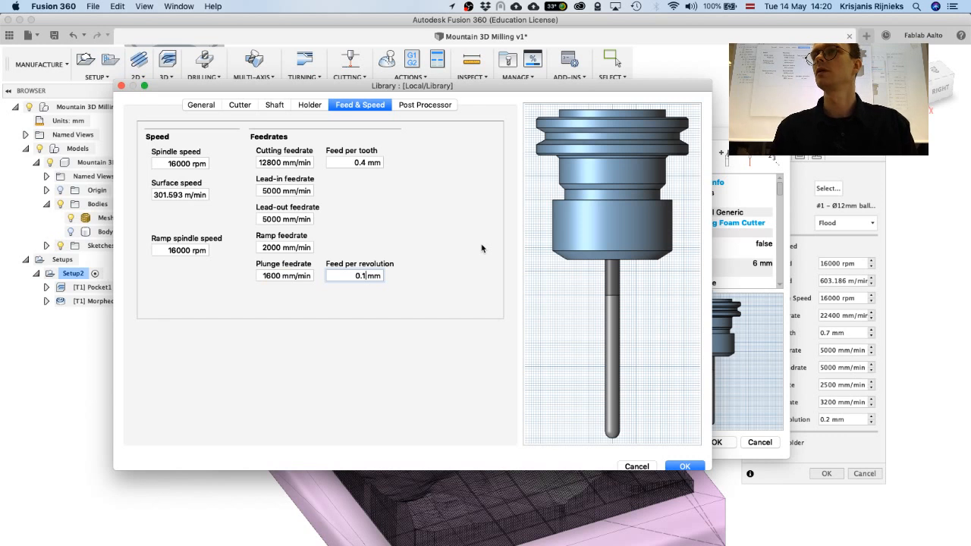
pyautogui.click(263, 275)
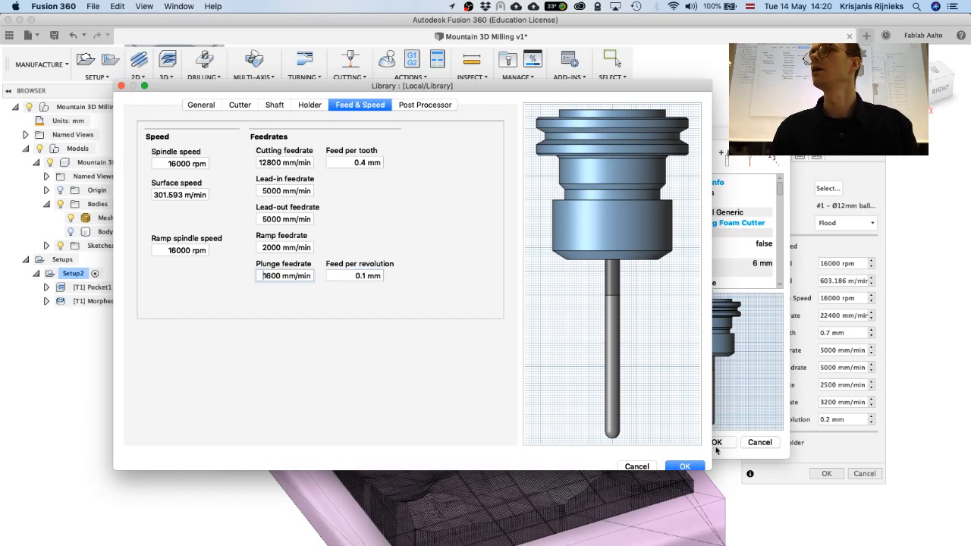
pyautogui.click(686, 467)
pyautogui.click(716, 442)
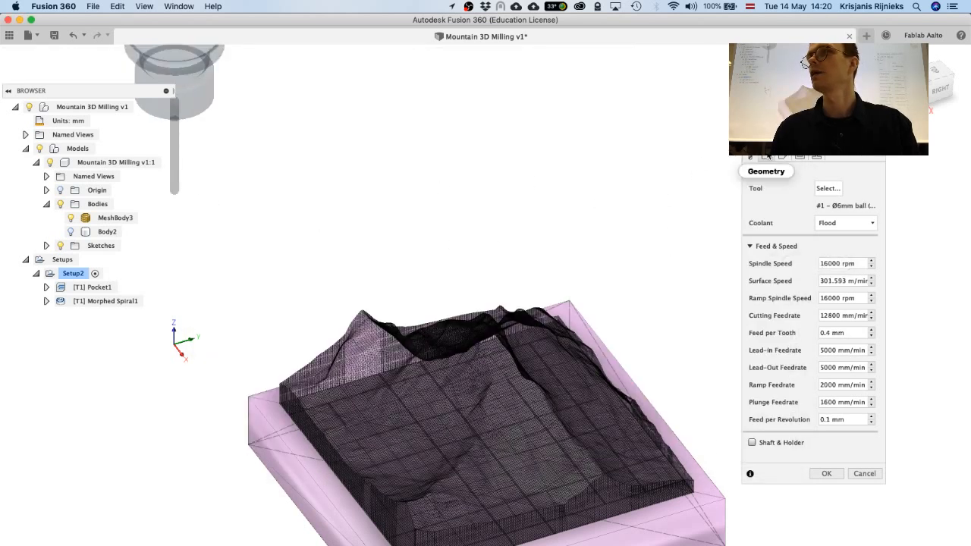
# Enable the Model option in the Morphed Spiral's geometry and select MeshBody3 as the model surface.
pyautogui.click(766, 156)
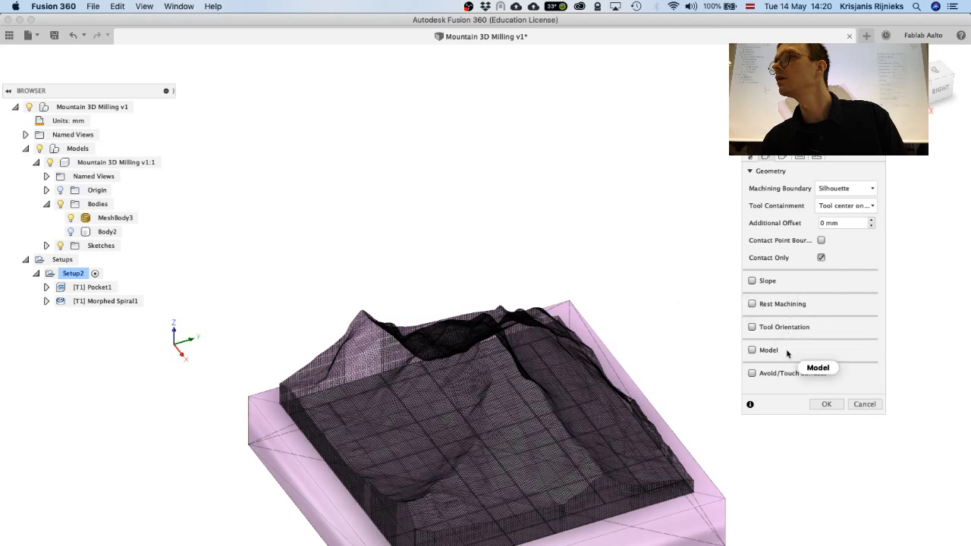
pyautogui.click(752, 351)
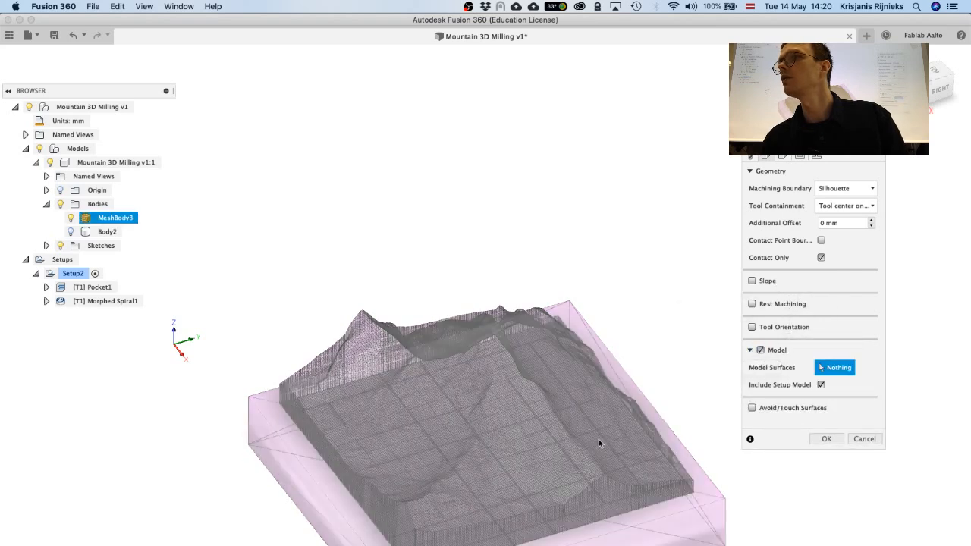
pyautogui.click(596, 439)
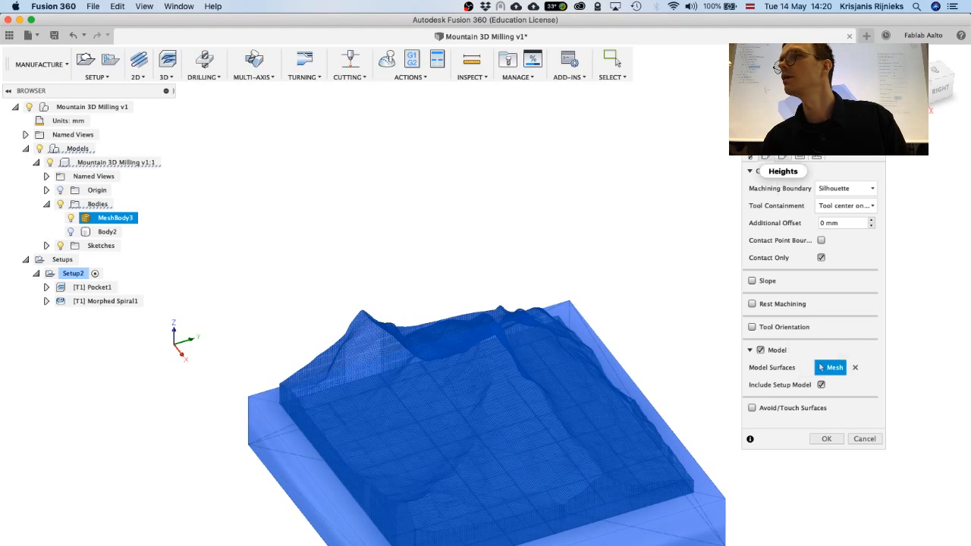
# Set the Morphed Spiral's bottom height to 30 mm above the stock bottom and generate the toolpath with the default pass settings.
pyautogui.click(784, 156)
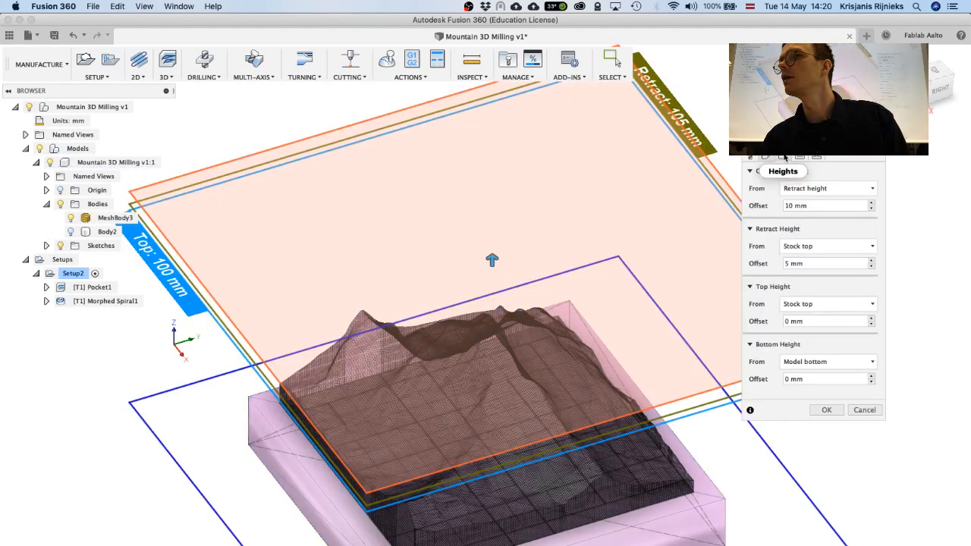
pyautogui.moveTo(627, 507); pyautogui.dragTo(608, 398, button='middle')
pyautogui.moveTo(603, 470)
pyautogui.mouseDown(button='middle')
pyautogui.moveTo(603, 426)
pyautogui.moveTo(589, 427)
pyautogui.moveTo(589, 493)
pyautogui.mouseUp(button='middle')
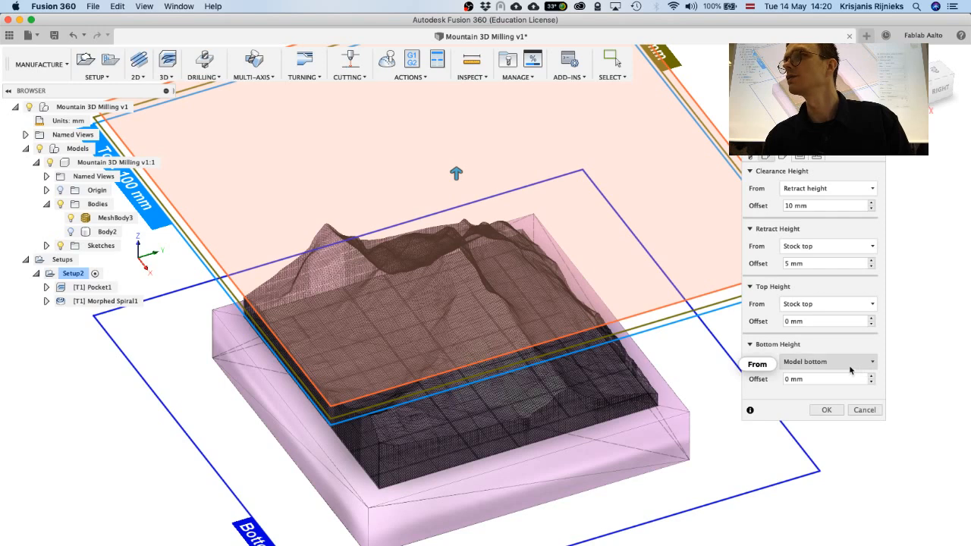
pyautogui.click(849, 364)
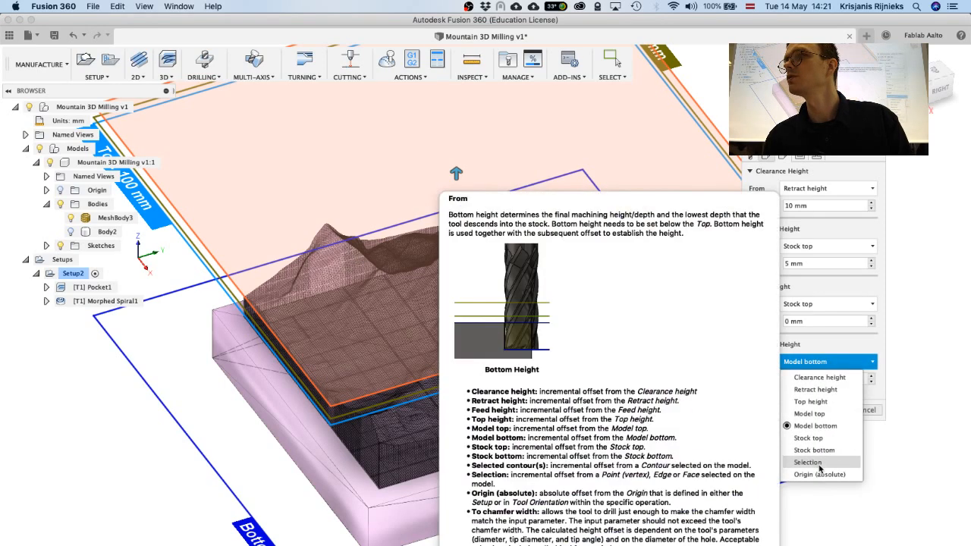
pyautogui.click(832, 451)
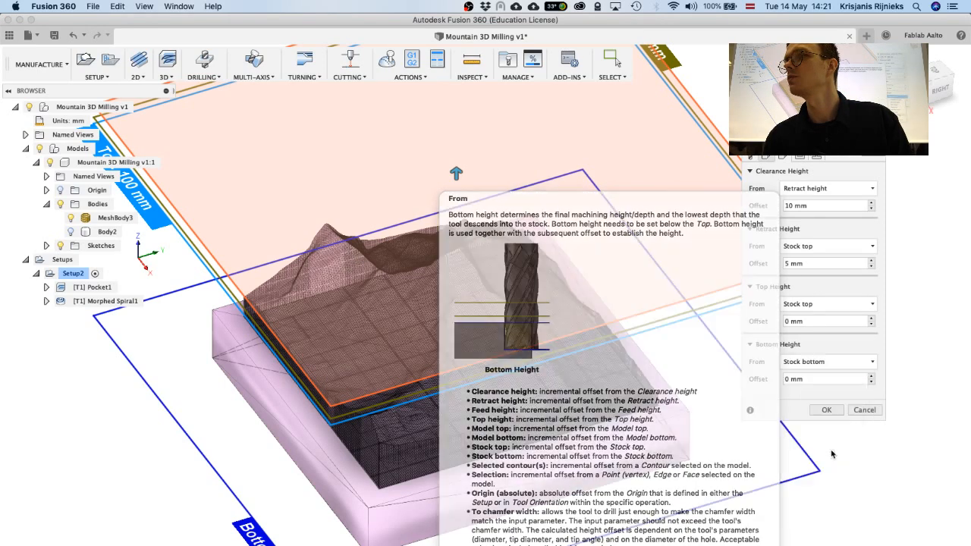
pyautogui.click(815, 379)
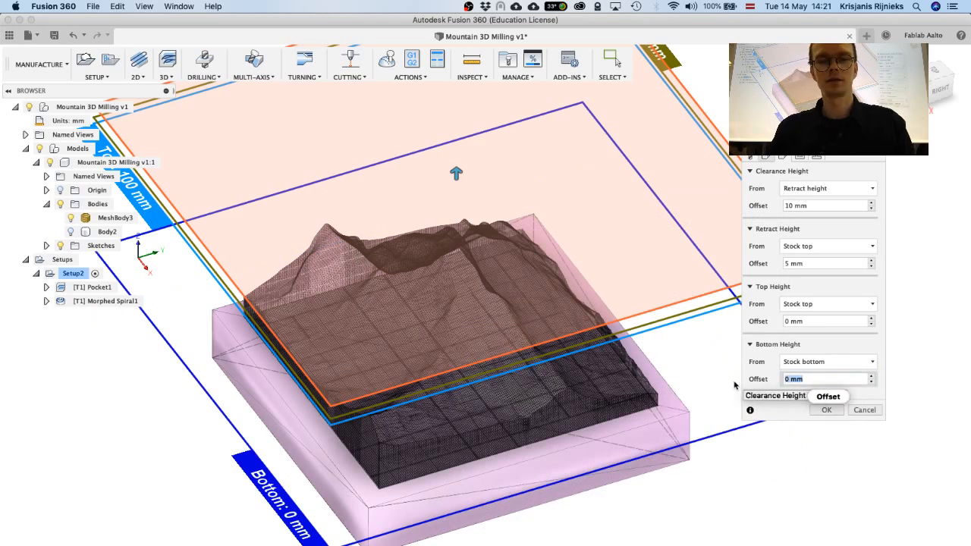
pyautogui.write('30')
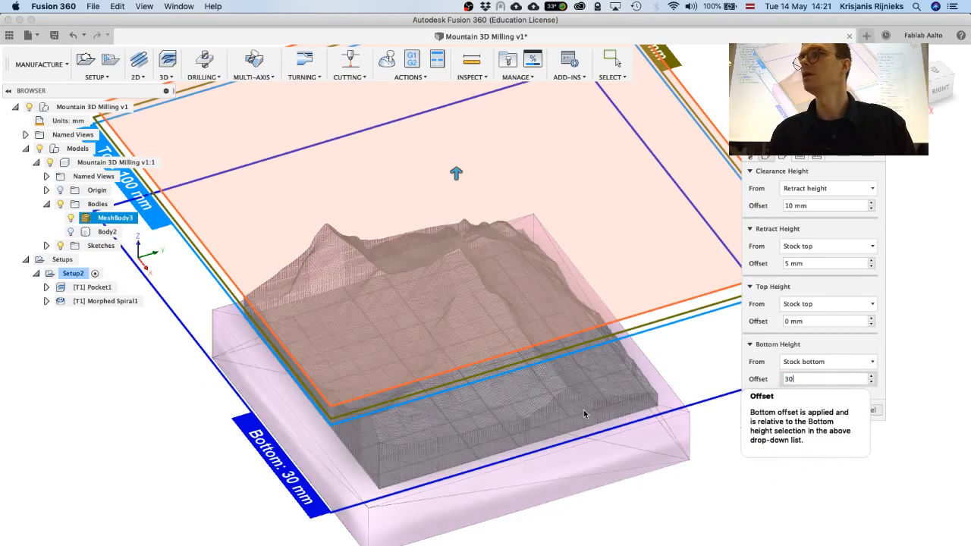
pyautogui.moveTo(521, 492)
pyautogui.keyDown('shift'); pyautogui.mouseDown(button='middle')
pyautogui.moveTo(511, 506)
pyautogui.moveTo(506, 433)
pyautogui.moveTo(496, 442)
pyautogui.moveTo(494, 432)
pyautogui.mouseUp(button='middle'); pyautogui.keyUp('shift')
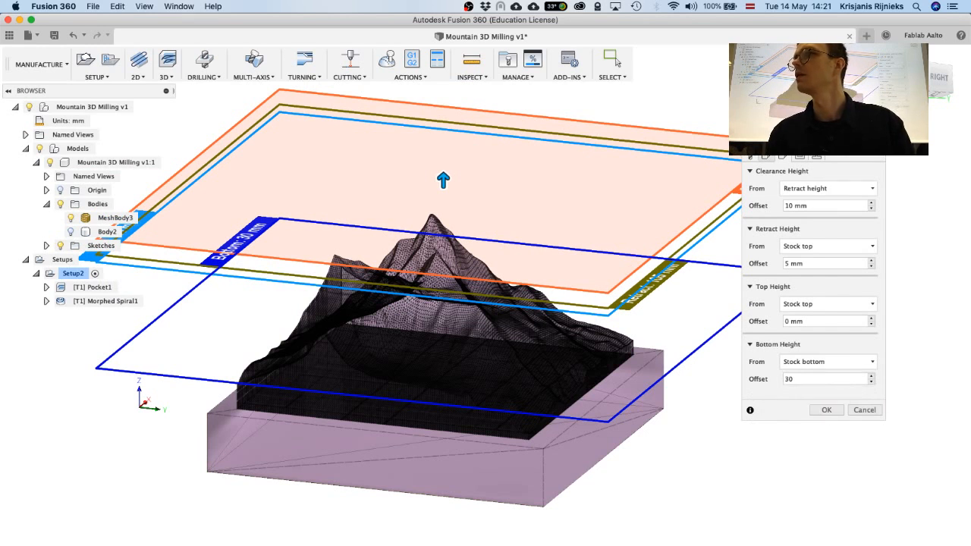
pyautogui.click(801, 157)
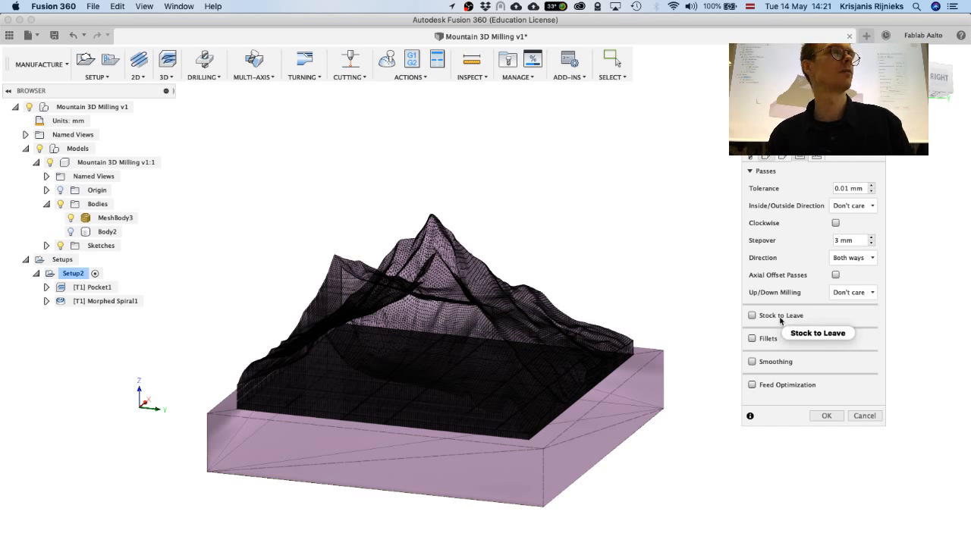
pyautogui.click(825, 416)
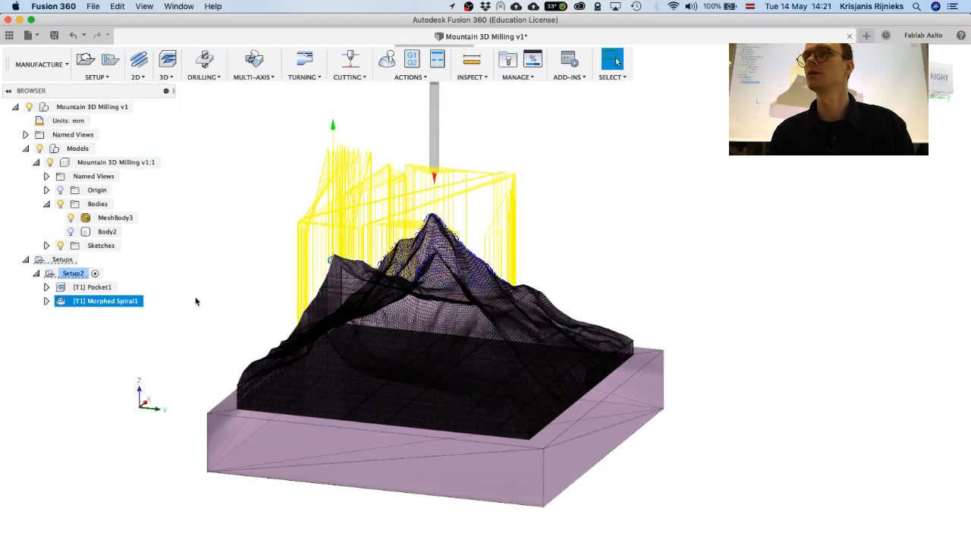
# Open a combined simulation of Pocket1 and Morphed Spiral1 and look at the stock from below.
pyautogui.keyDown('shift'); pyautogui.click(92, 288); pyautogui.keyUp('shift')
pyautogui.rightClick(91, 301)
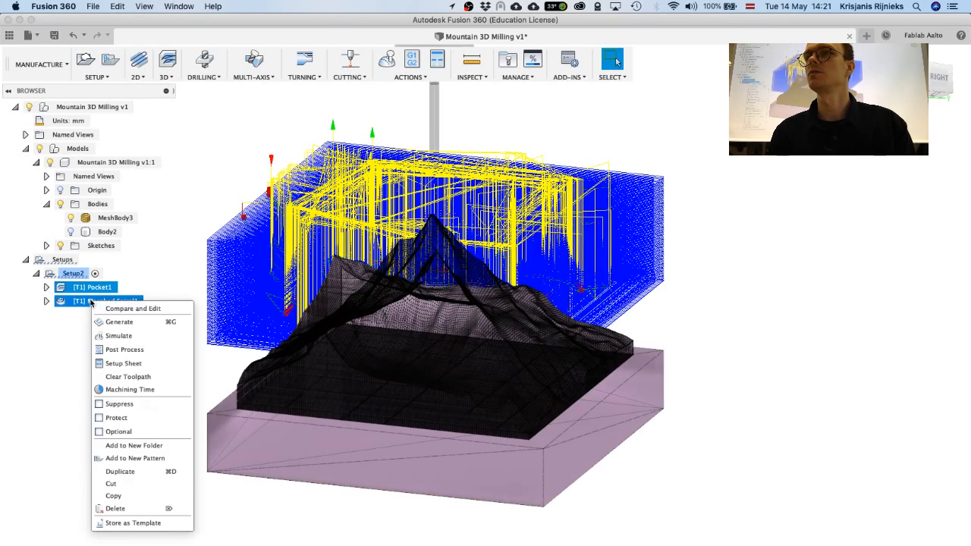
pyautogui.click(121, 336)
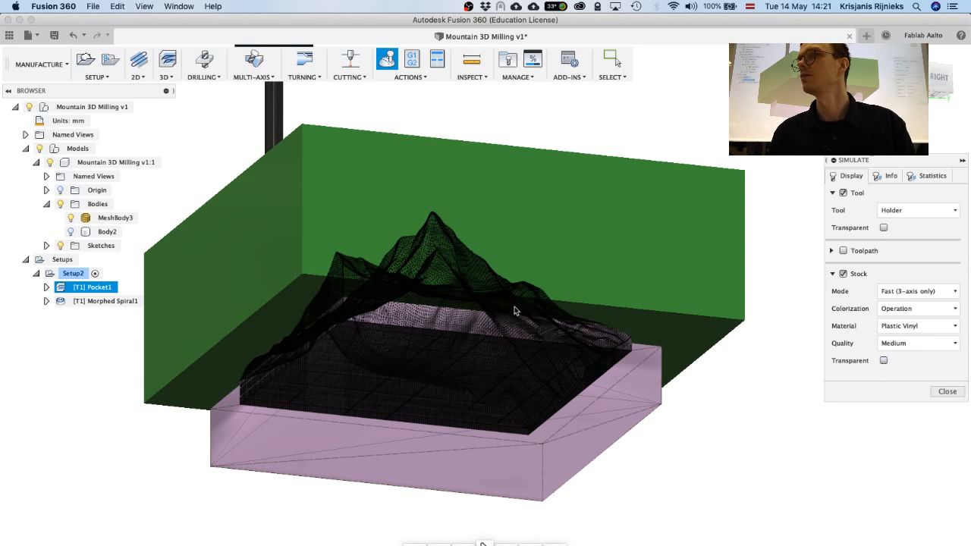
pyautogui.keyDown('shift'); pyautogui.moveTo(514, 312); pyautogui.dragTo(509, 276, button='middle'); pyautogui.keyUp('shift')
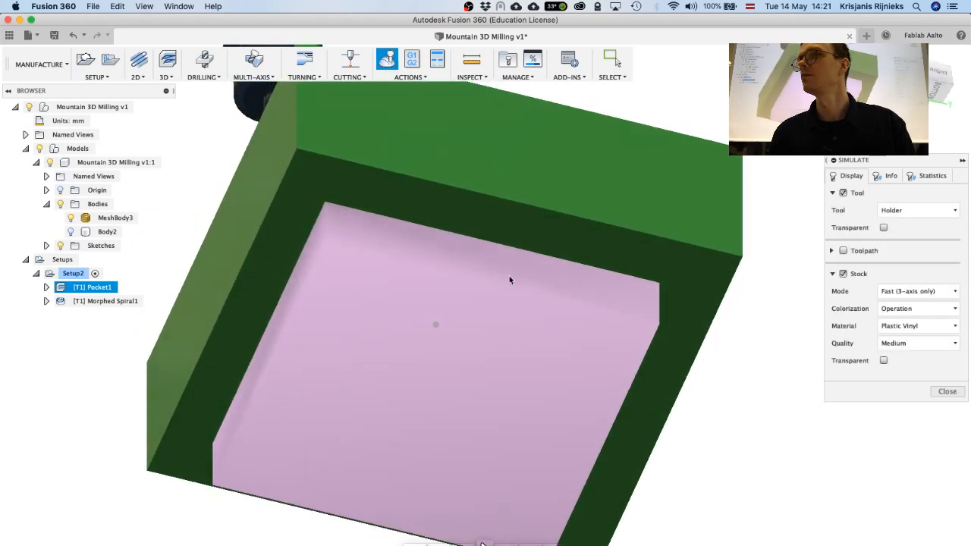
pyautogui.scroll(3, 515, 291)
pyautogui.scroll(-5, 514, 291)
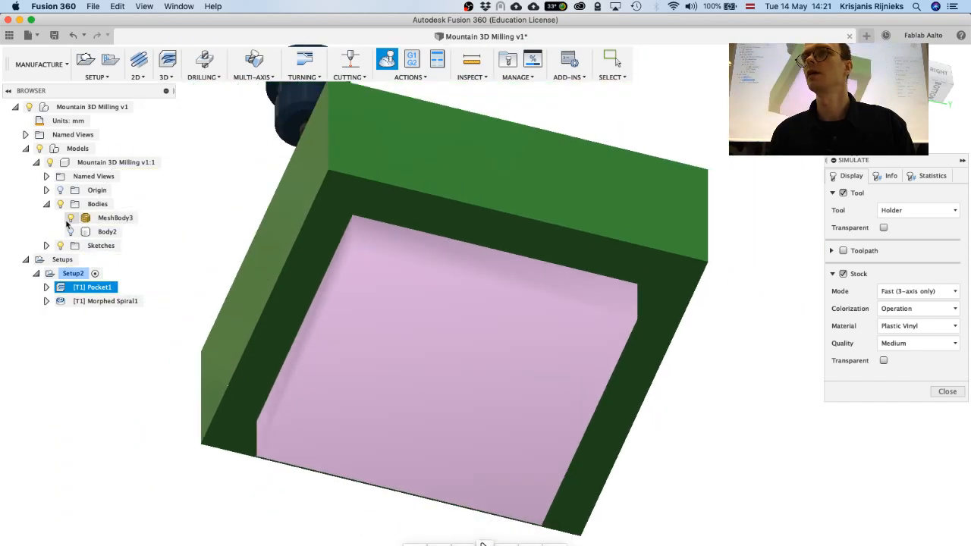
# Hide MeshBody3 and play the simulation of the roughing and finishing operations.
pyautogui.click(71, 219)
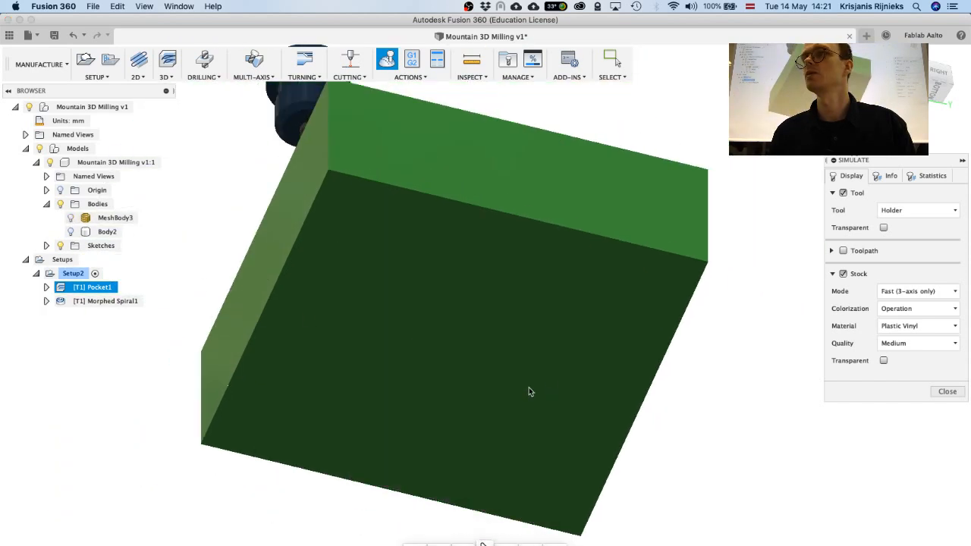
pyautogui.keyDown('shift'); pyautogui.moveTo(529, 387); pyautogui.dragTo(549, 354, button='middle'); pyautogui.keyUp('shift')
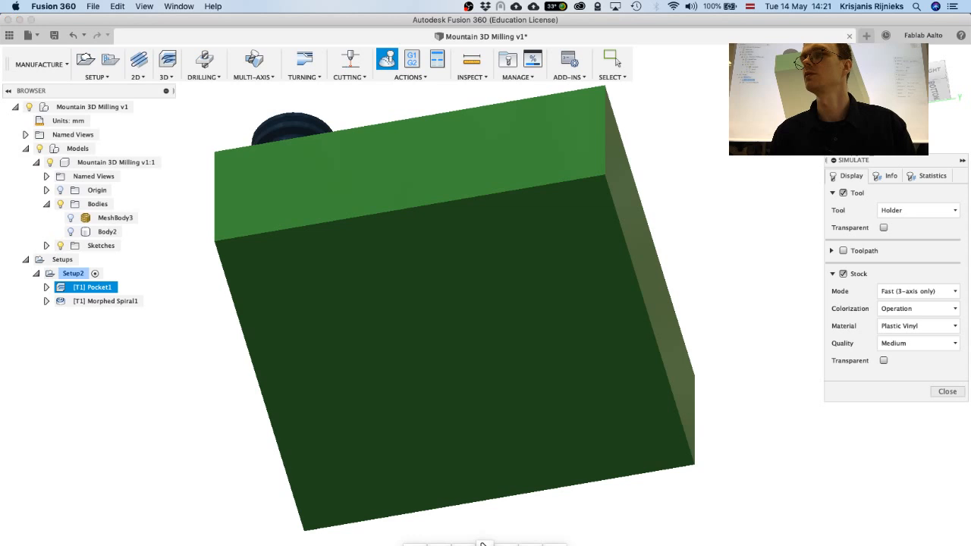
pyautogui.keyDown('shift'); pyautogui.moveTo(499, 333); pyautogui.dragTo(487, 522, button='middle'); pyautogui.keyUp('shift')
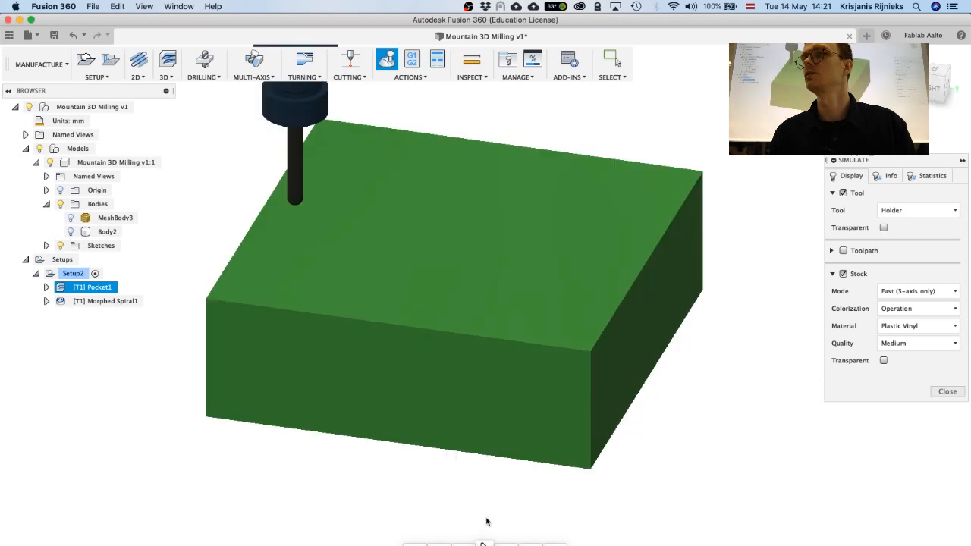
pyautogui.click(484, 544)
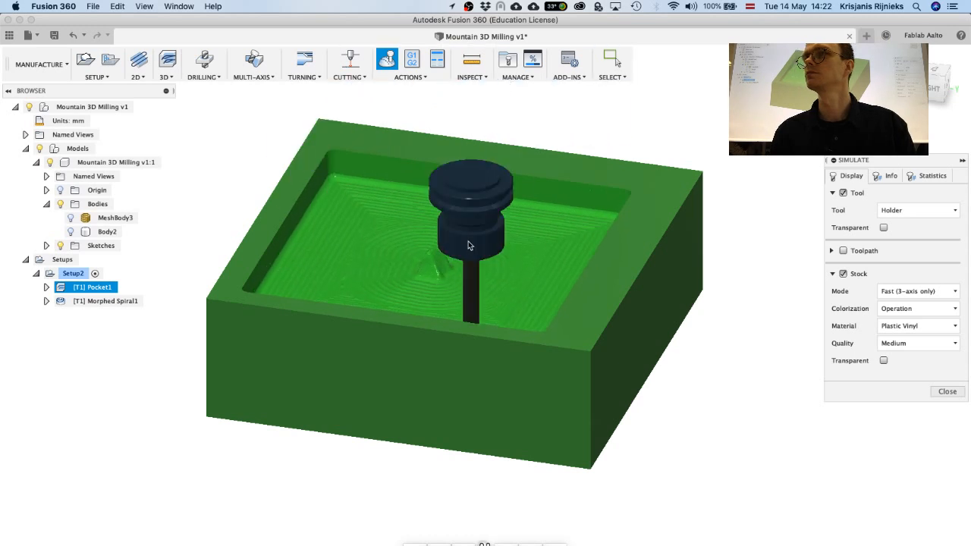
pyautogui.keyDown('shift'); pyautogui.moveTo(468, 244); pyautogui.dragTo(461, 215, button='middle'); pyautogui.keyUp('shift')
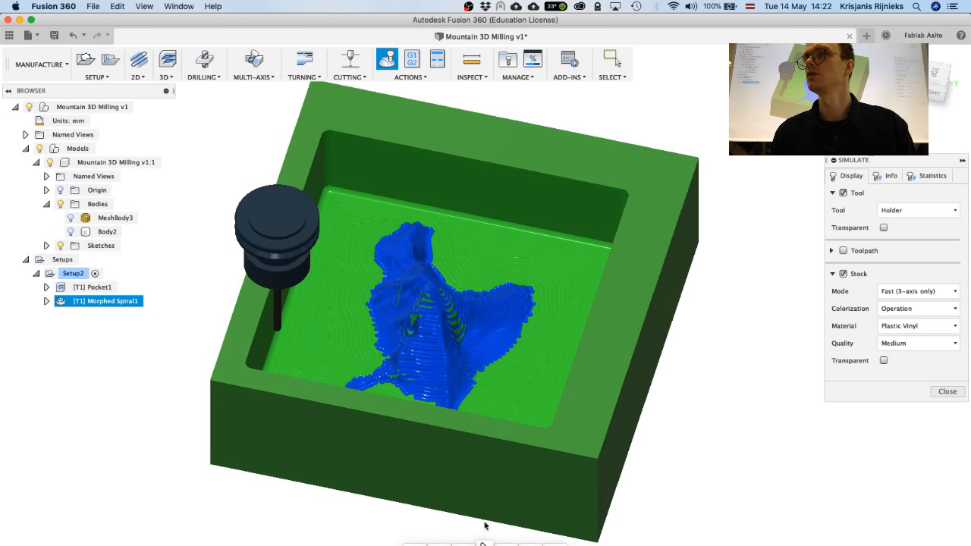
# Examine the simulated finishing cut around the mountain peak up close for material left by the Morphed Spiral.
pyautogui.keyDown('shift'); pyautogui.moveTo(492, 390); pyautogui.dragTo(466, 399, button='middle'); pyautogui.keyUp('shift')
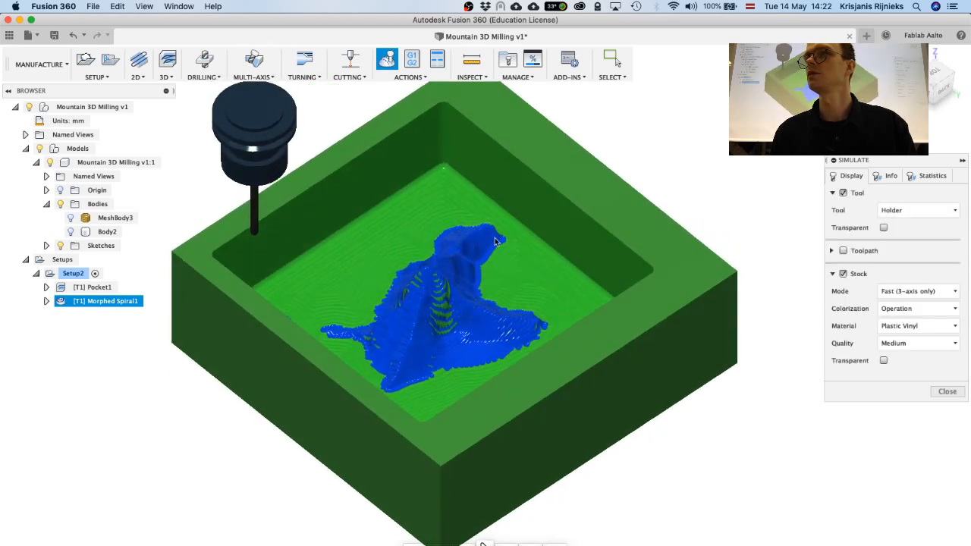
pyautogui.scroll(5, 497, 268)
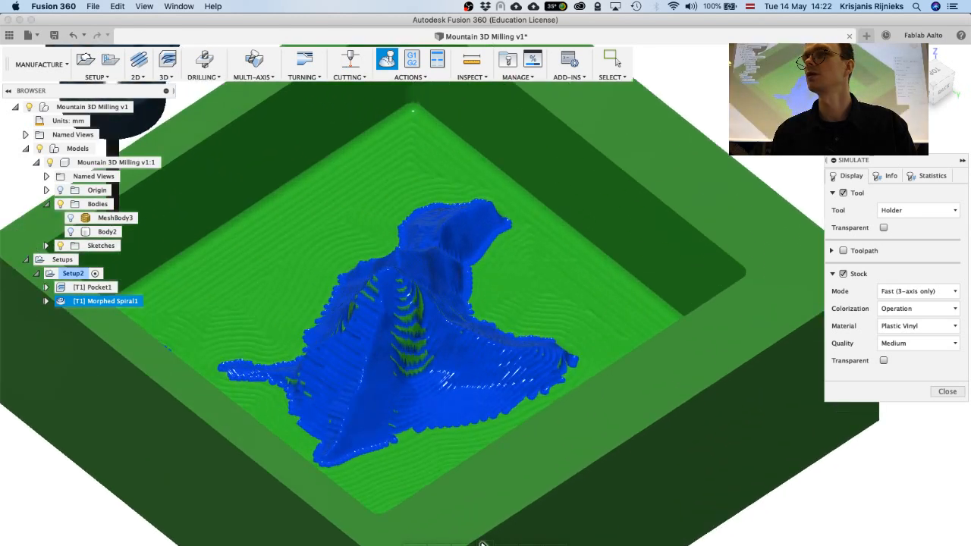
pyautogui.click(483, 544)
pyautogui.scroll(10, 374, 360)
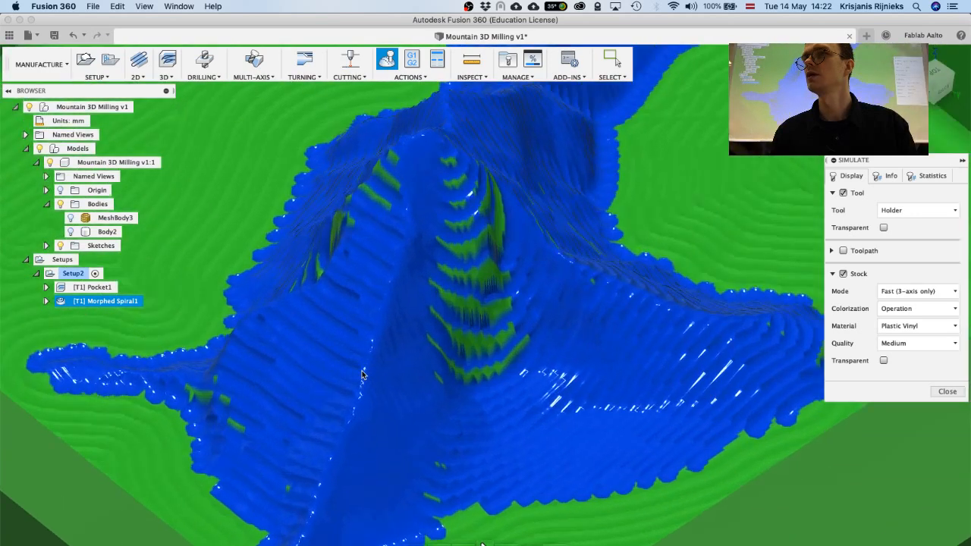
pyautogui.keyDown('shift'); pyautogui.moveTo(380, 439); pyautogui.dragTo(493, 508, button='middle'); pyautogui.keyUp('shift')
pyautogui.keyDown('shift'); pyautogui.moveTo(437, 520); pyautogui.dragTo(434, 402, button='middle'); pyautogui.keyUp('shift')
# Jump the simulation to Morphed Spiral1, check the stock there, and close the simulation.
pyautogui.click(84, 302)
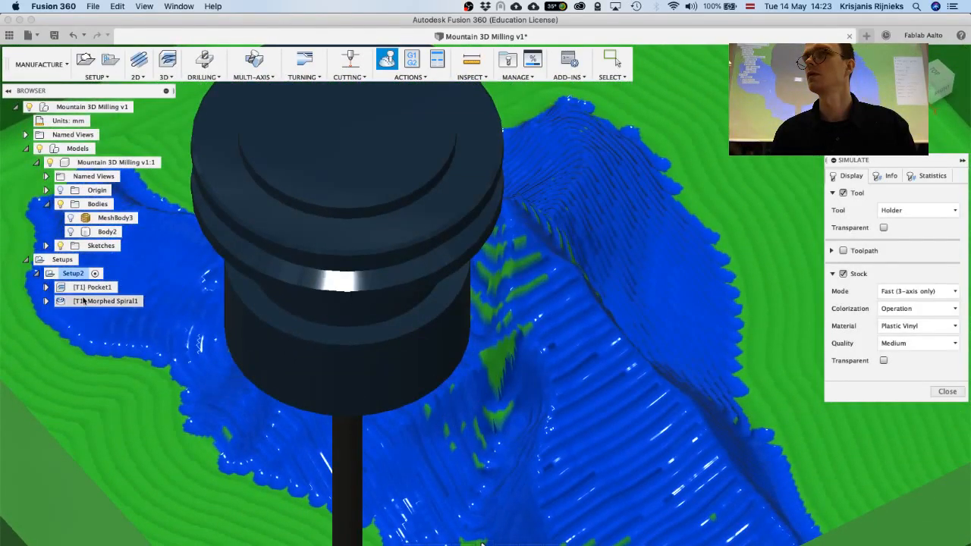
pyautogui.rightClick(85, 303)
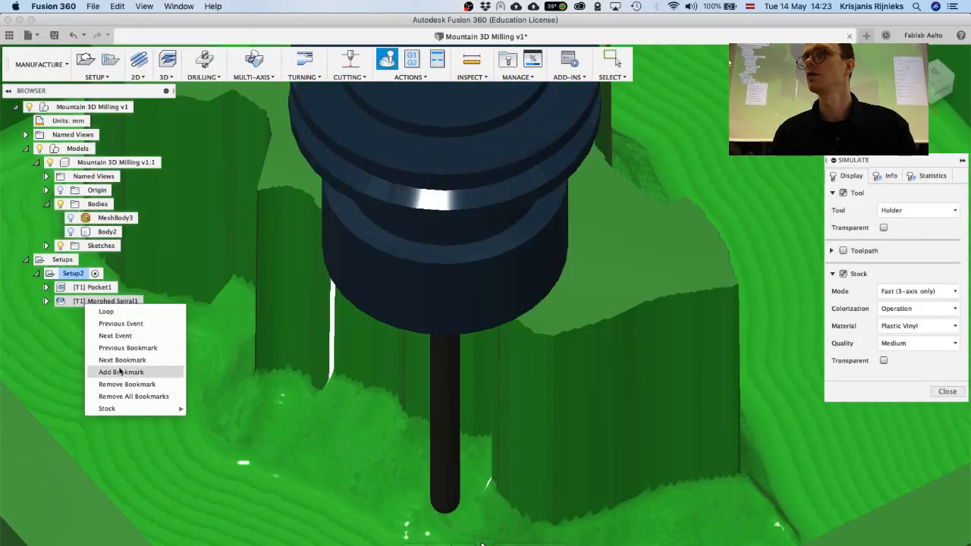
pyautogui.click(115, 335)
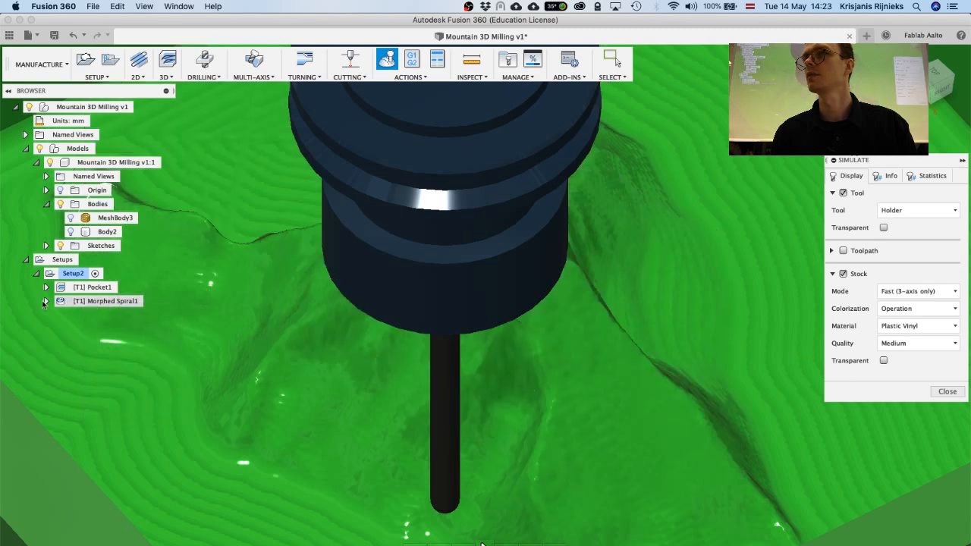
pyautogui.rightClick(64, 304)
pyautogui.press('Escape')
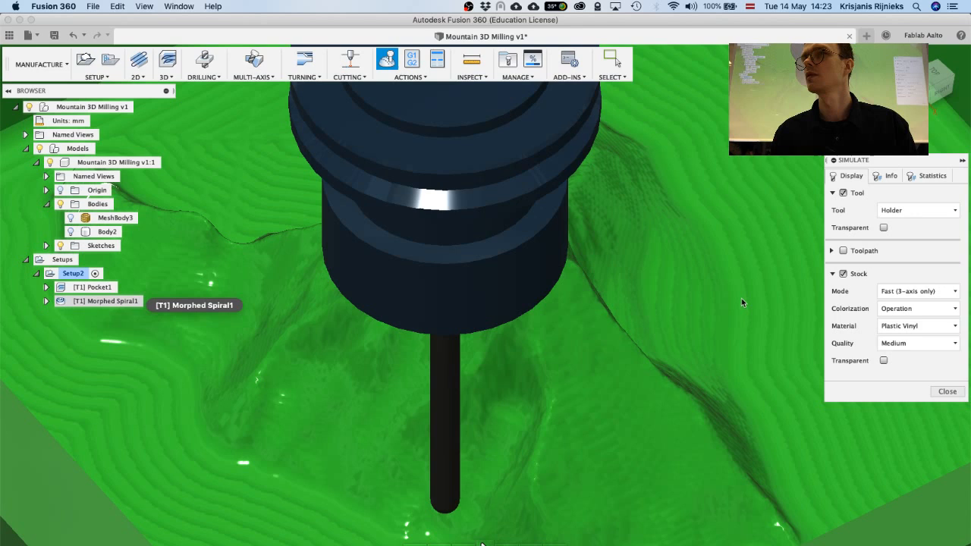
pyautogui.click(947, 392)
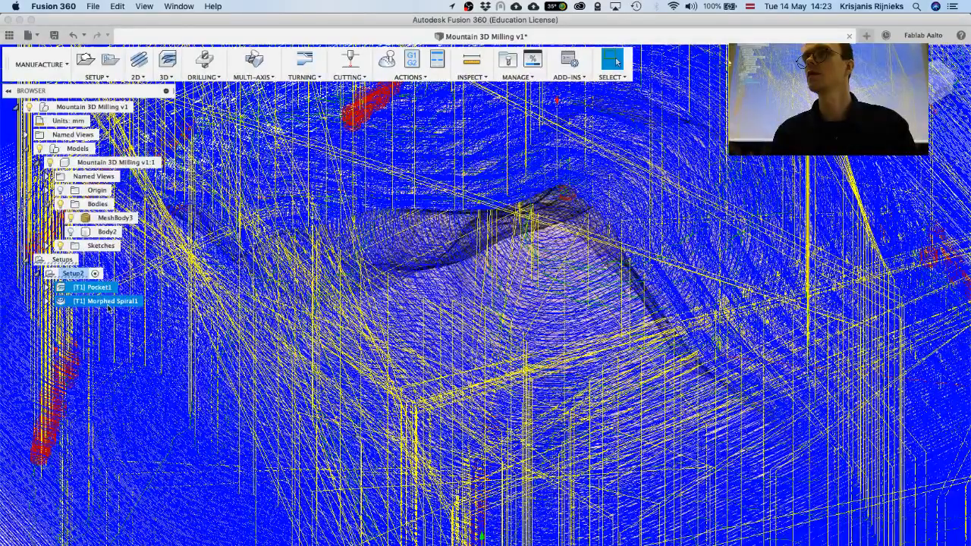
# Simulate Morphed Spiral1 on its own with the stock display turned off.
pyautogui.scroll(3, 325, 356)
pyautogui.scroll(-10, 325, 356)
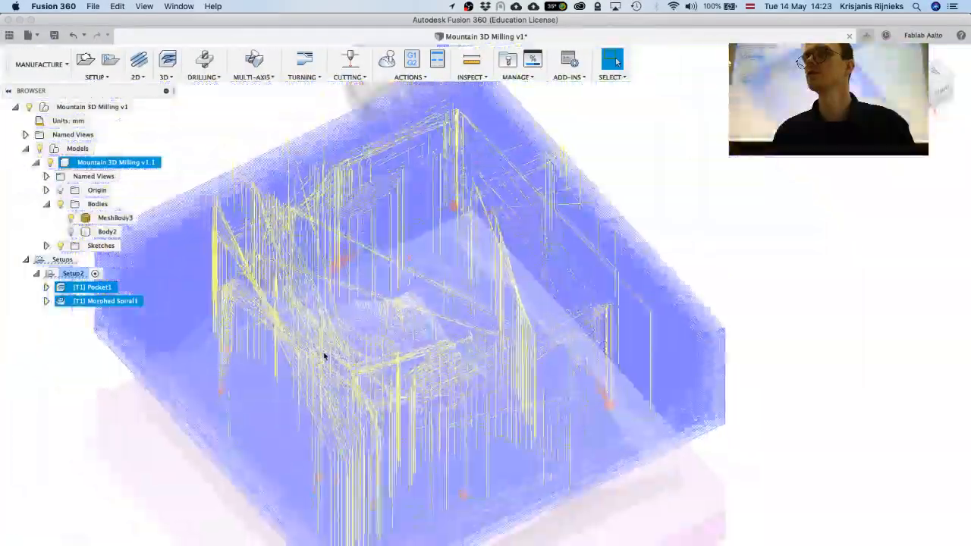
pyautogui.scroll(-3, 325, 356)
pyautogui.click(92, 317)
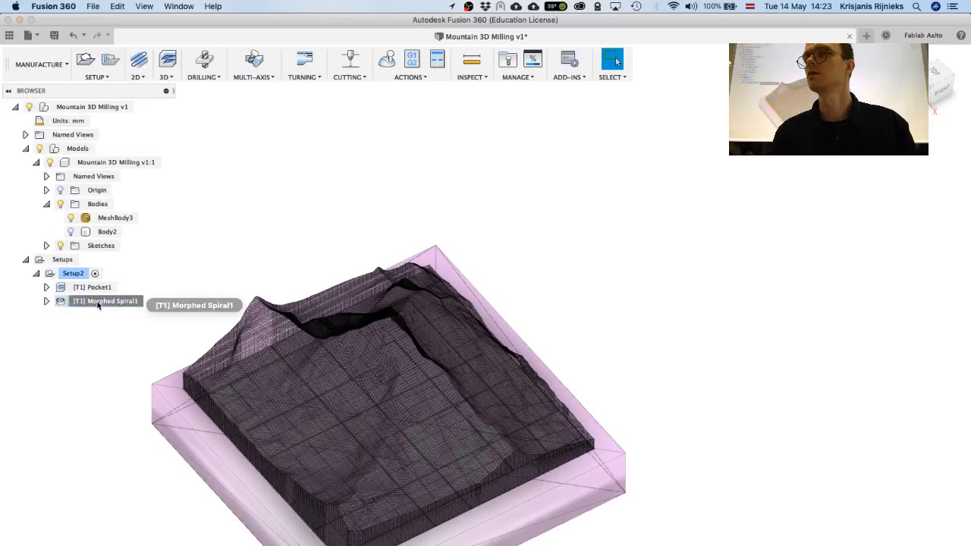
pyautogui.rightClick(98, 303)
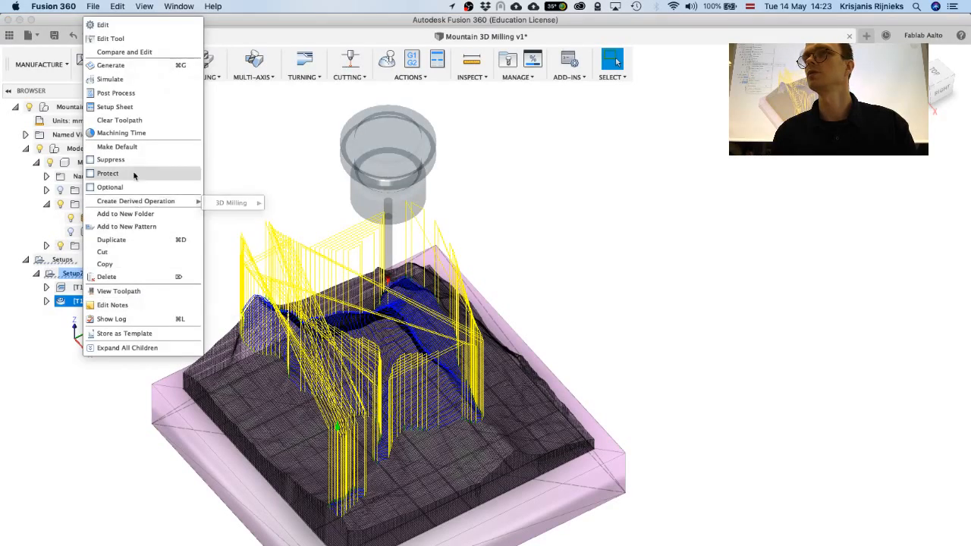
pyautogui.click(345, 317)
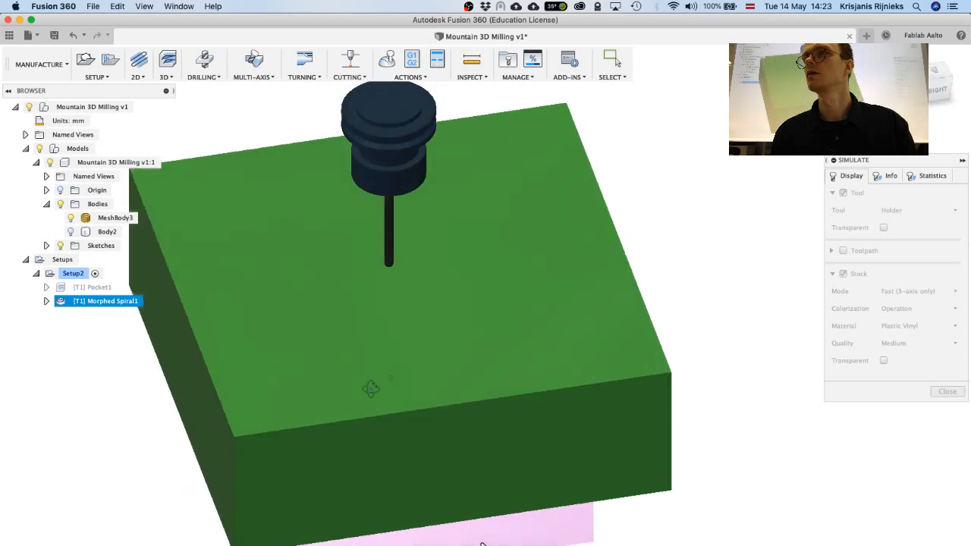
pyautogui.click(842, 275)
pyautogui.scroll(4, 411, 460)
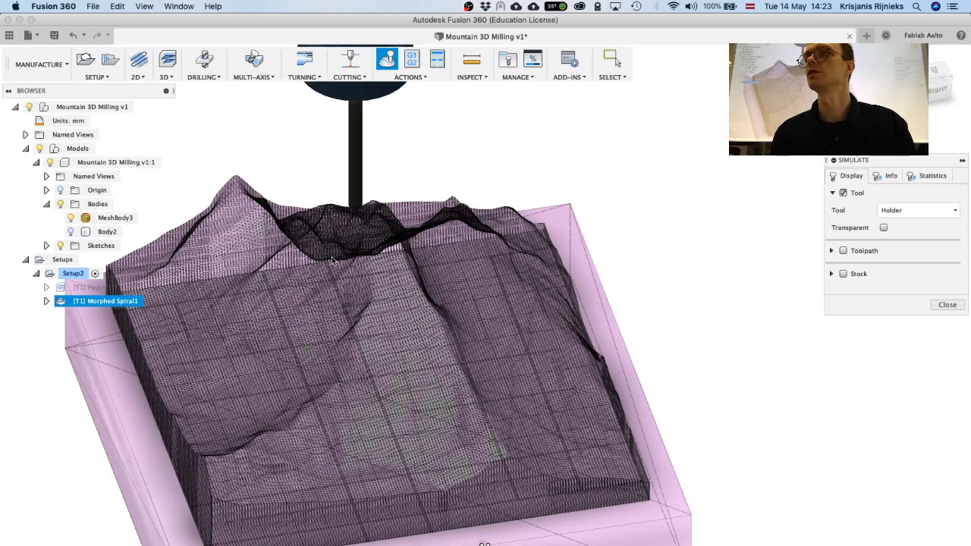
# Turn the stock display back on and examine the tool holder and cut area while Morphed Spiral1 plays.
pyautogui.click(843, 274)
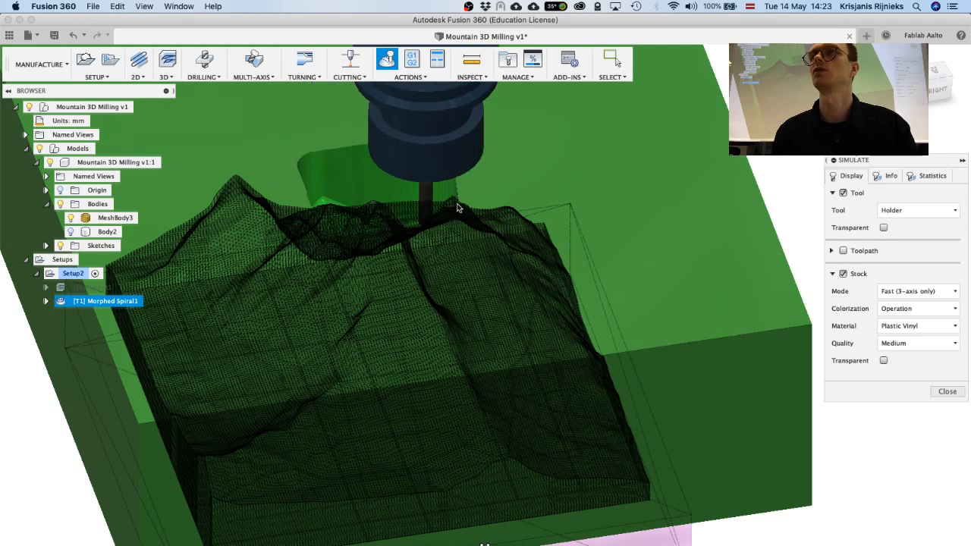
pyautogui.scroll(-2, 438, 162)
pyautogui.scroll(5, 438, 162)
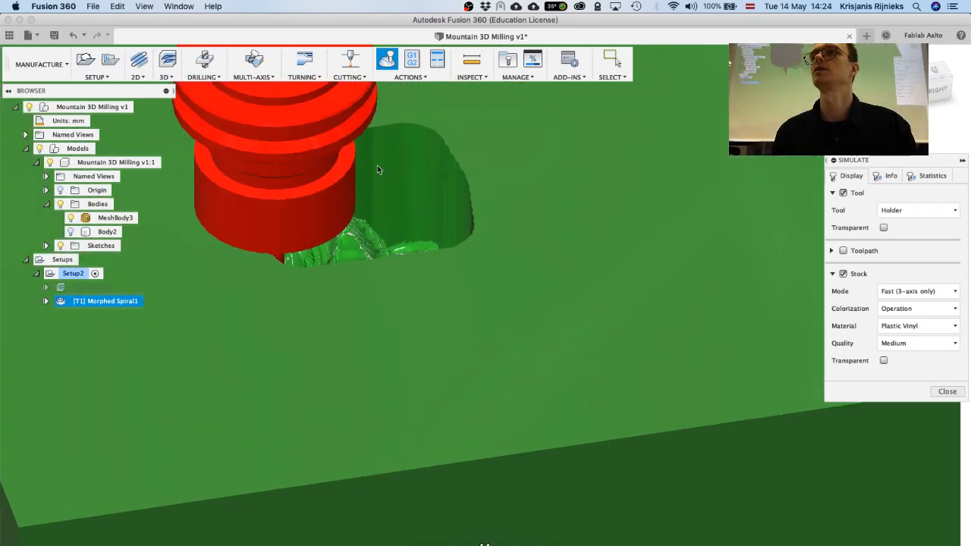
pyautogui.scroll(-5, 379, 178)
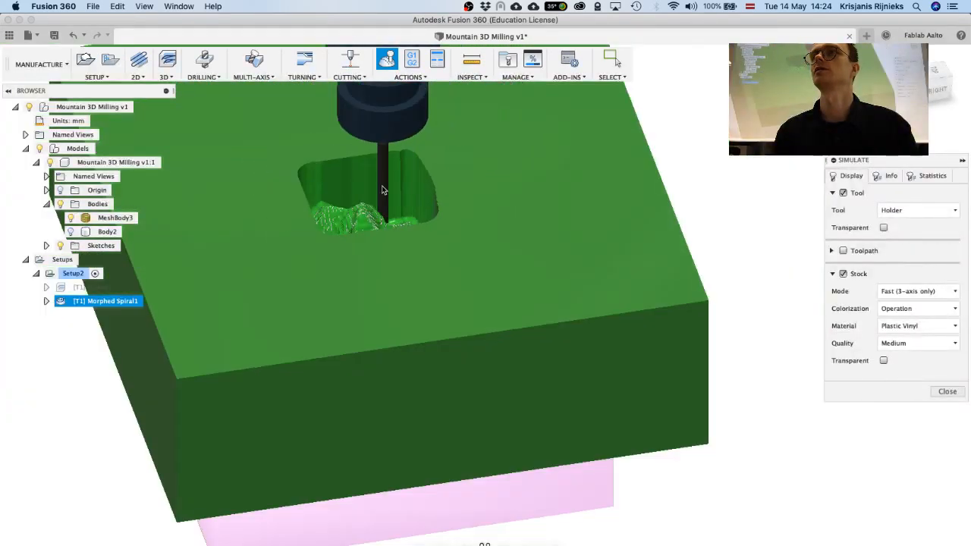
pyautogui.scroll(-3, 381, 189)
pyautogui.keyDown('shift'); pyautogui.moveTo(382, 126); pyautogui.dragTo(331, 245, button='middle'); pyautogui.keyUp('shift')
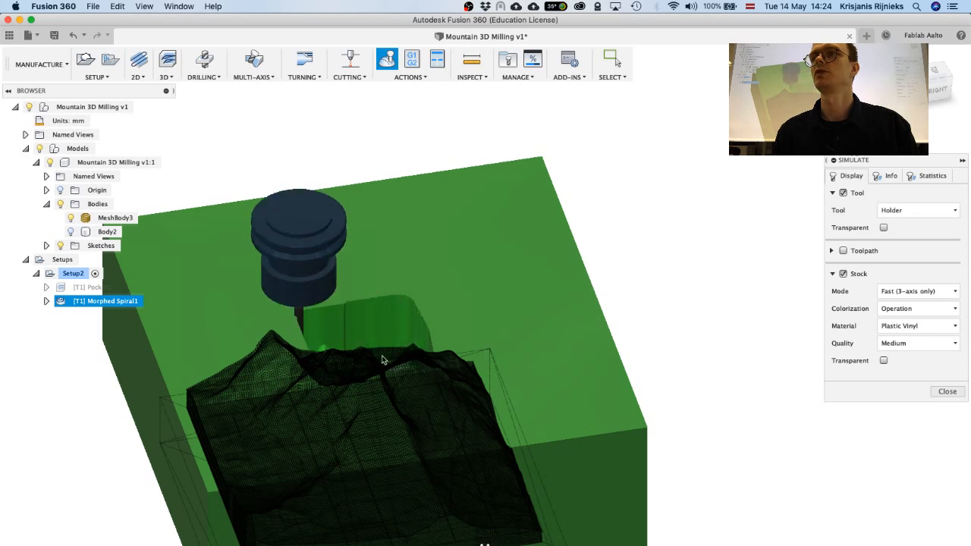
# Close the simulation and examine the Morphed Spiral1 toolpath over the mountain peak.
pyautogui.click(947, 392)
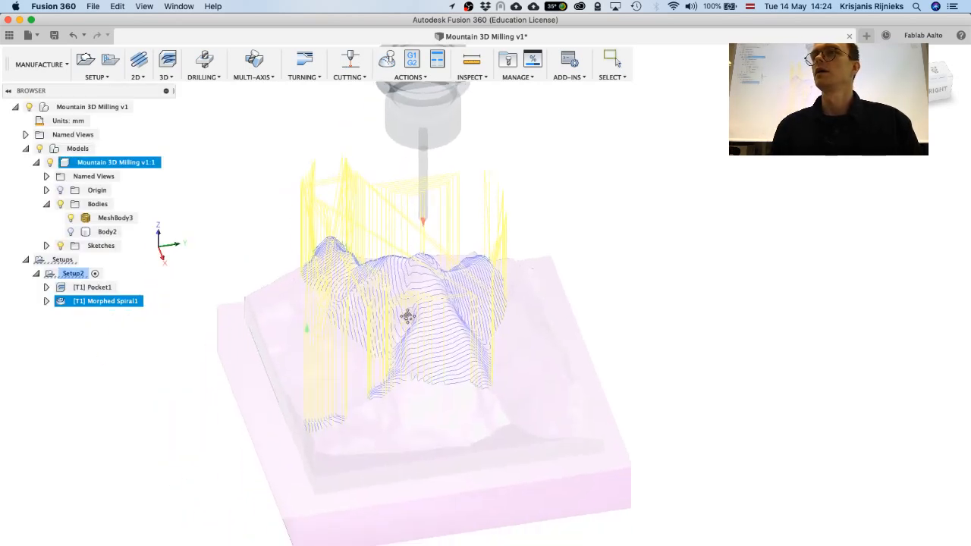
pyautogui.keyDown('shift'); pyautogui.moveTo(290, 364); pyautogui.dragTo(426, 323, button='middle'); pyautogui.keyUp('shift')
pyautogui.scroll(2, 427, 323)
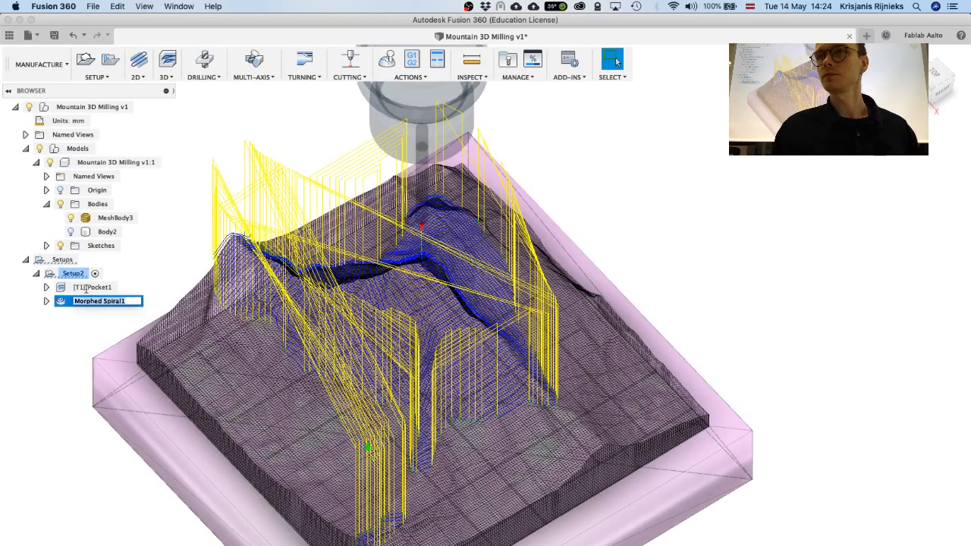
# Display the Pocket1 roughing toolpath and examine its extent and axis orientation relative to the stock.
pyautogui.click(91, 287)
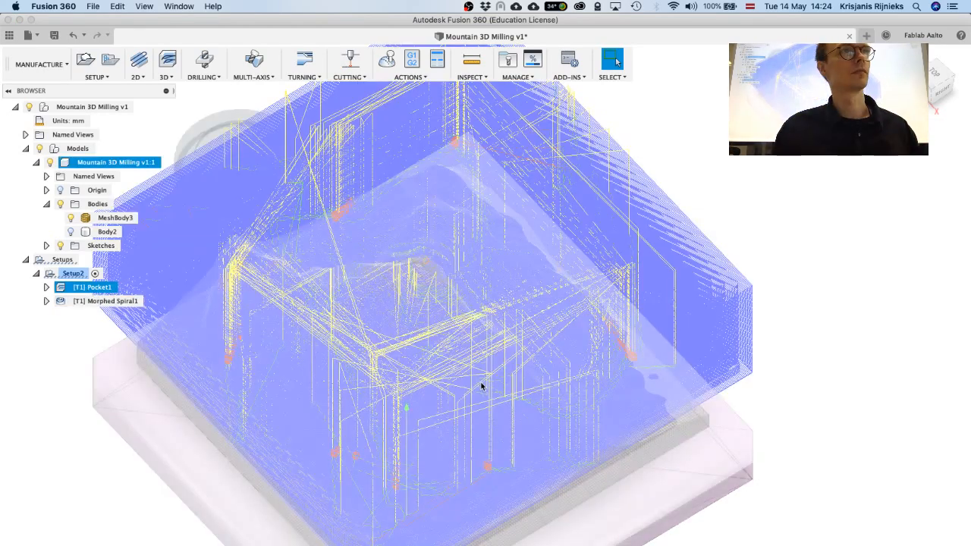
pyautogui.scroll(-3, 489, 354)
pyautogui.scroll(3, 490, 354)
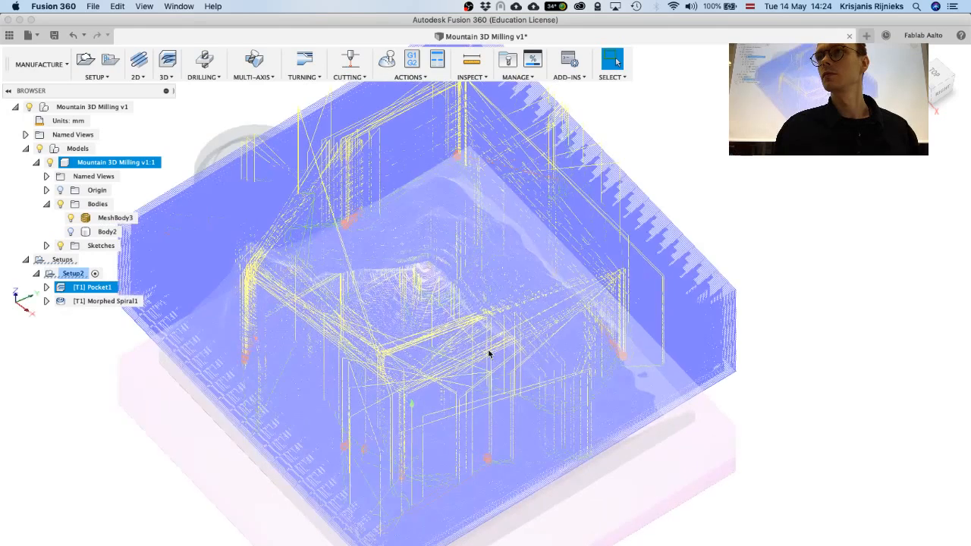
pyautogui.scroll(-4, 489, 354)
pyautogui.keyDown('shift'); pyautogui.moveTo(488, 340); pyautogui.dragTo(442, 378, button='middle'); pyautogui.keyUp('shift')
pyautogui.keyDown('shift'); pyautogui.moveTo(311, 321); pyautogui.dragTo(403, 362, button='middle'); pyautogui.keyUp('shift')
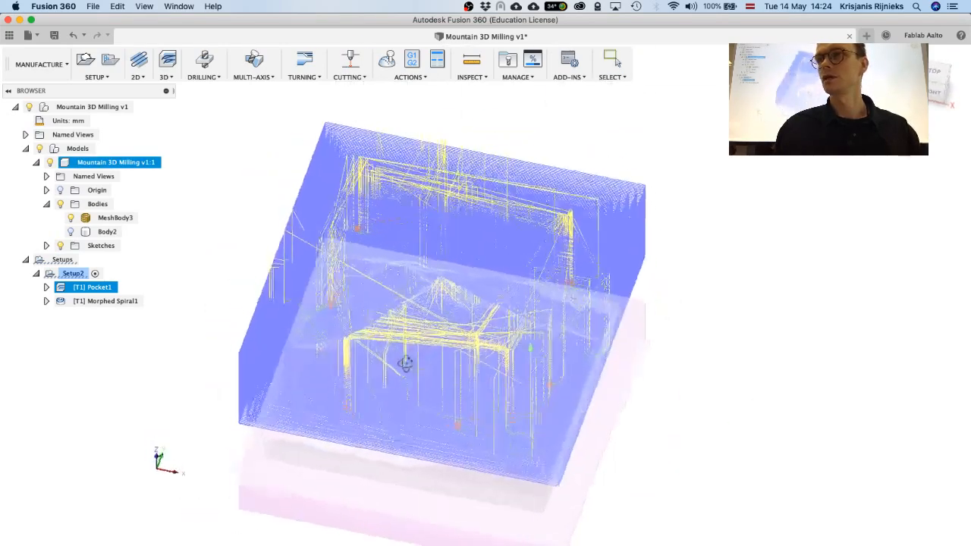
pyautogui.click(118, 489)
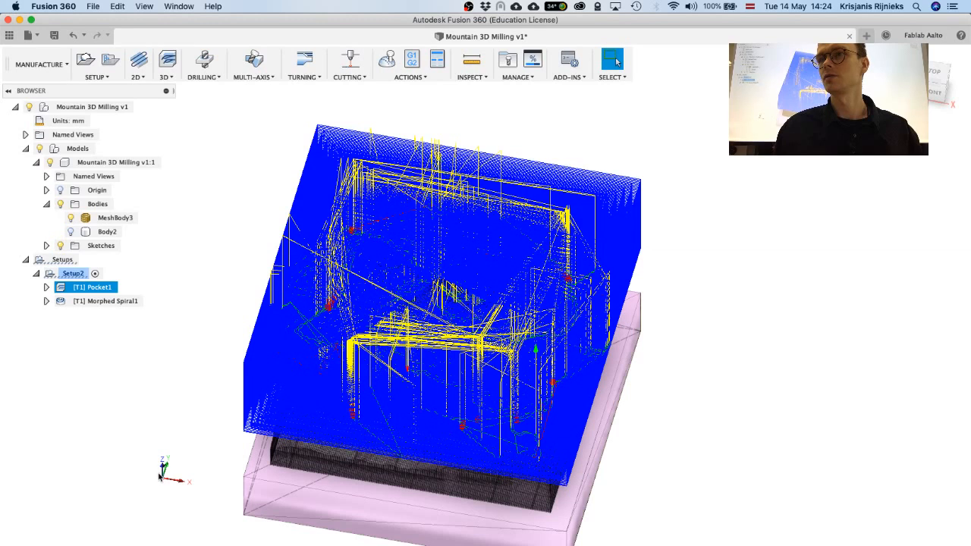
pyautogui.keyDown('shift'); pyautogui.moveTo(228, 458); pyautogui.dragTo(192, 477, button='middle'); pyautogui.keyUp('shift')
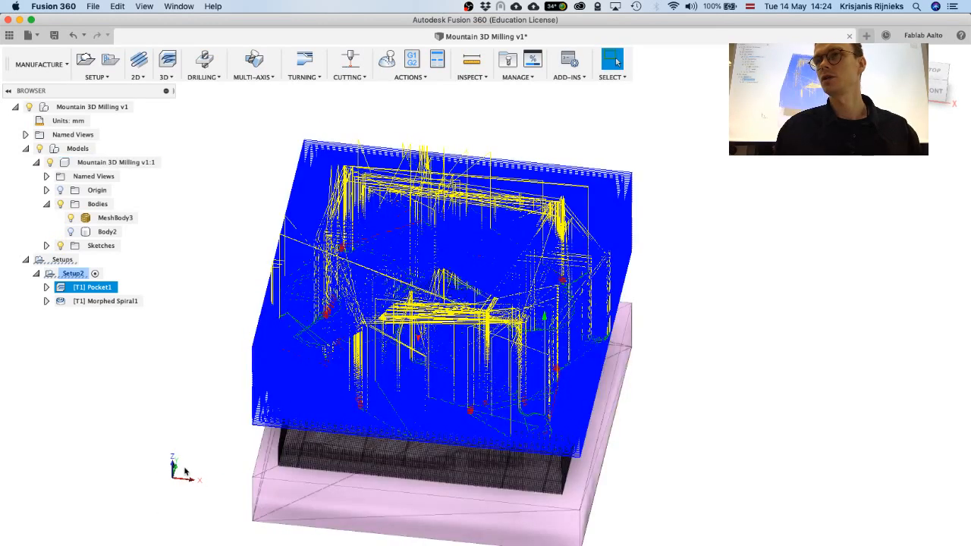
# Post process Pocket1 with the generic Mach3Mill post processor, using program number 1001 and millimeters.
pyautogui.rightClick(103, 288)
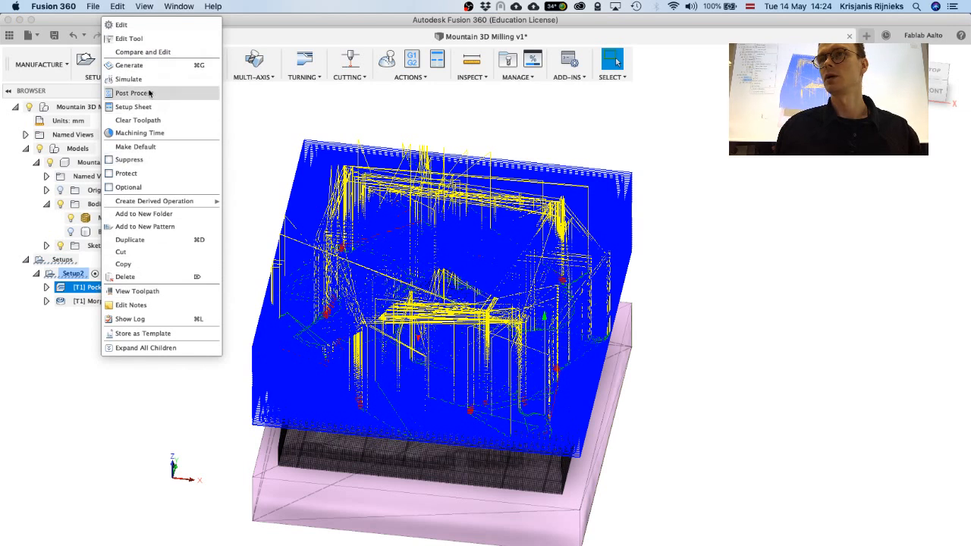
pyautogui.click(149, 93)
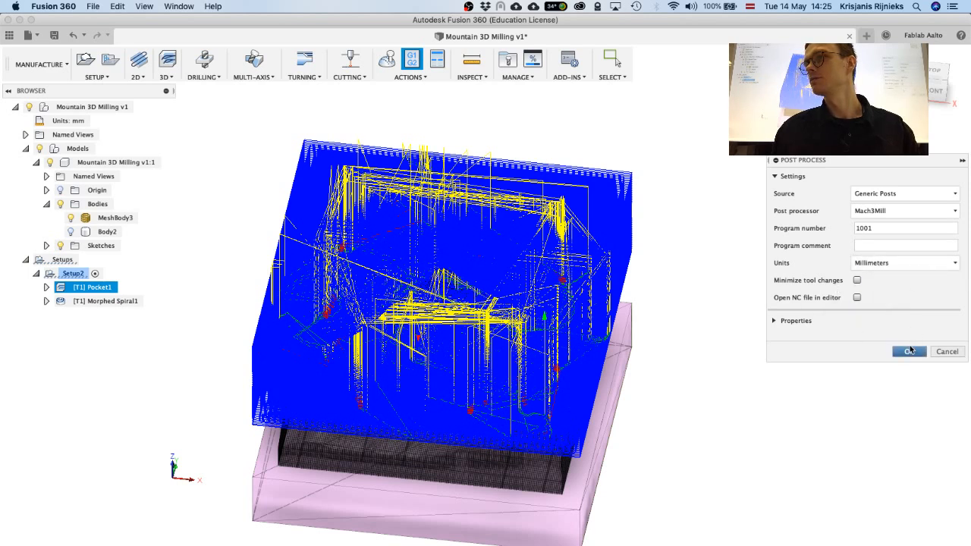
pyautogui.press('Return')
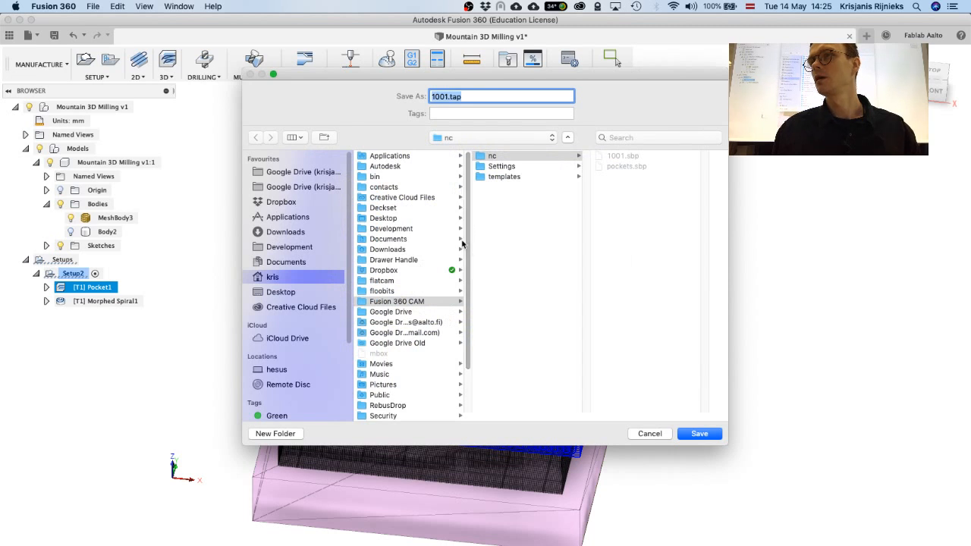
# Create a folder named 3d-milling-demo on the Desktop as the save location for the NC file.
pyautogui.scroll(-3, 467, 250)
pyautogui.scroll(-1, 467, 288)
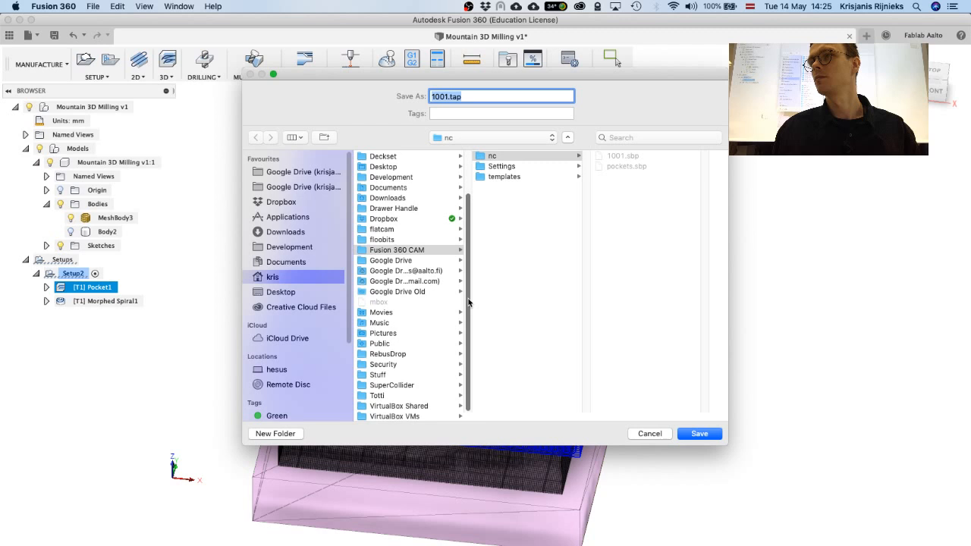
pyautogui.moveTo(468, 303); pyautogui.dragTo(466, 260)
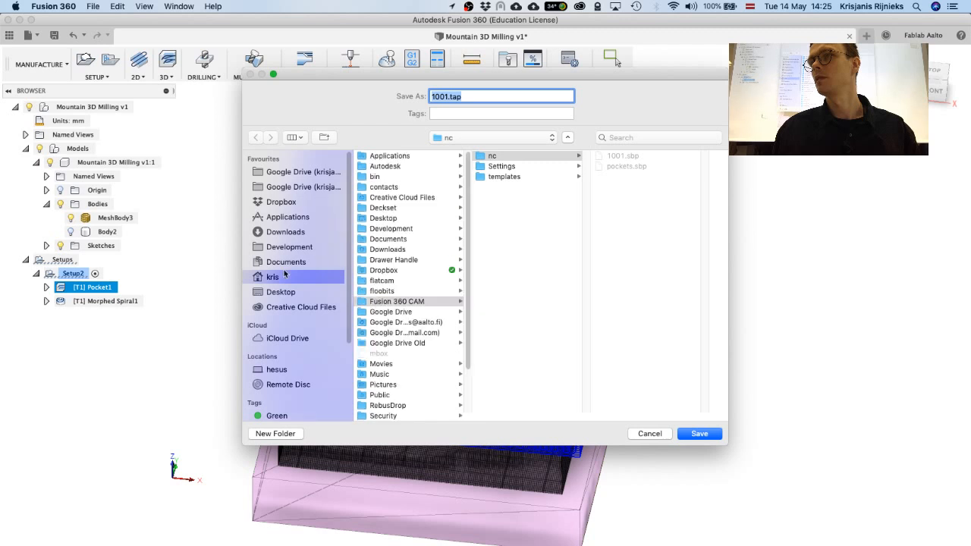
pyautogui.click(281, 292)
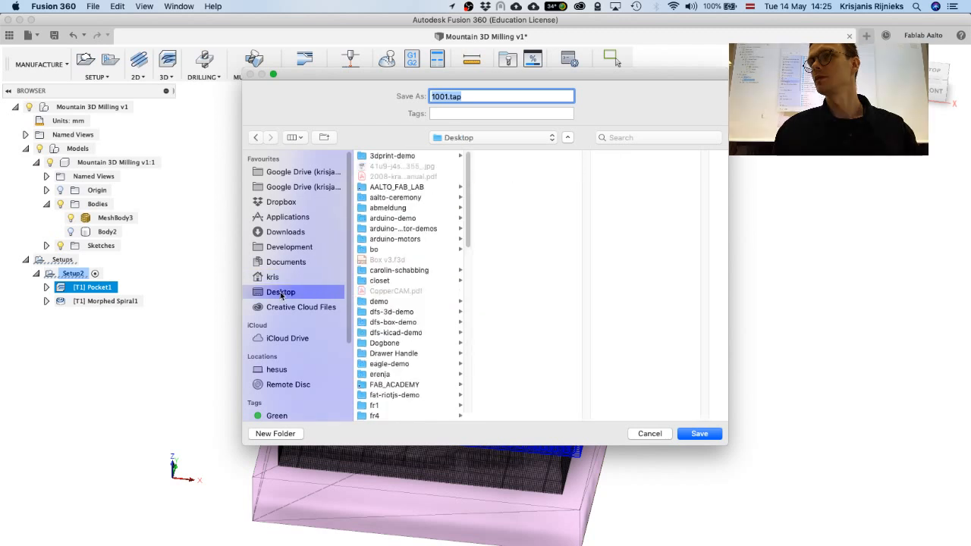
pyautogui.click(275, 433)
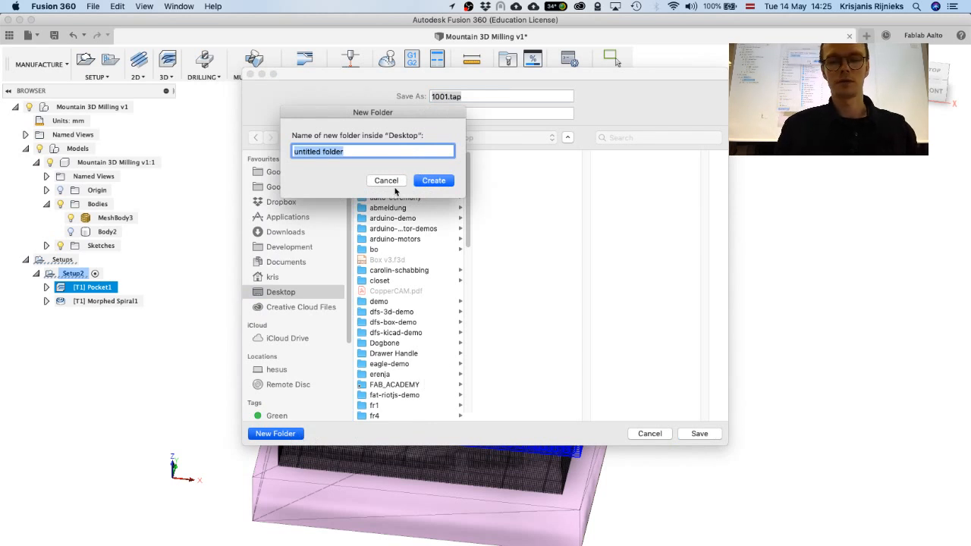
pyautogui.write('3d-milling-demo')
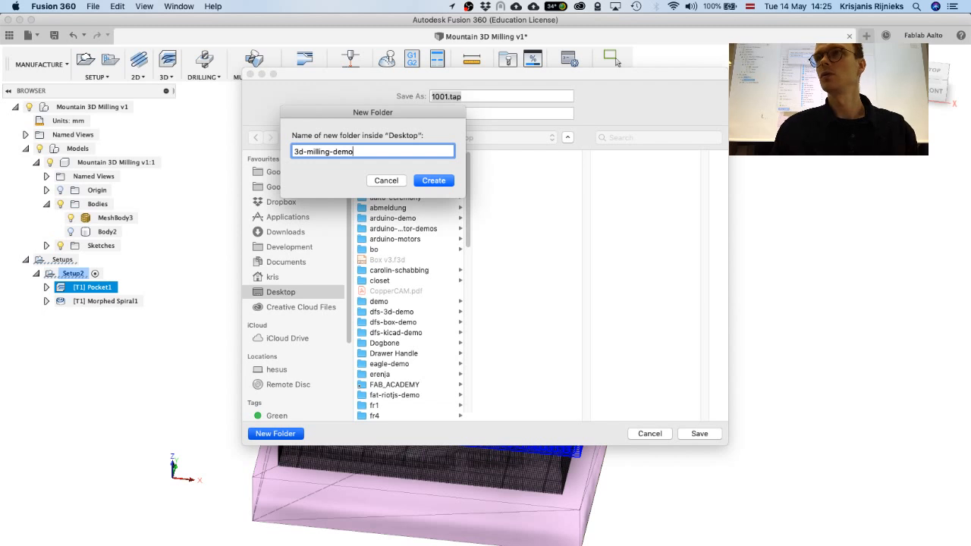
pyautogui.click(444, 180)
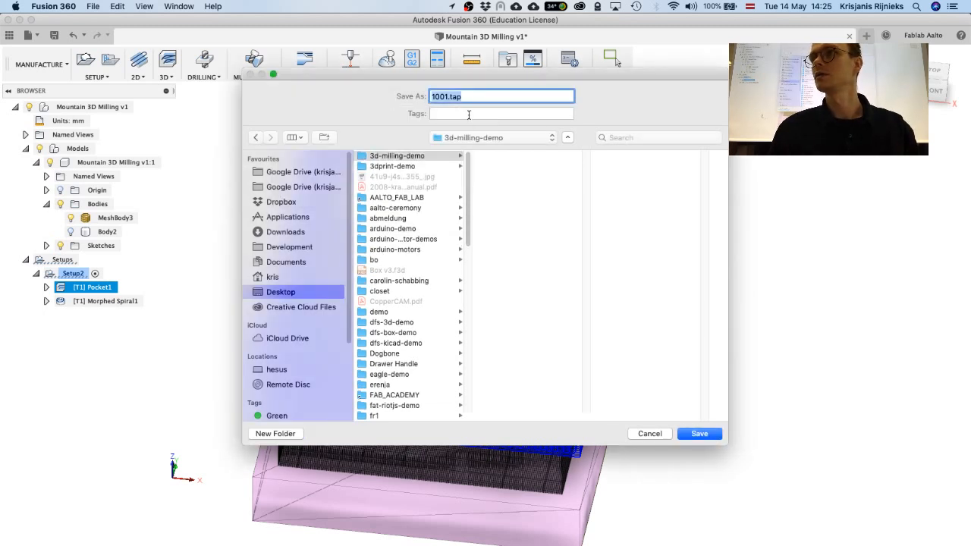